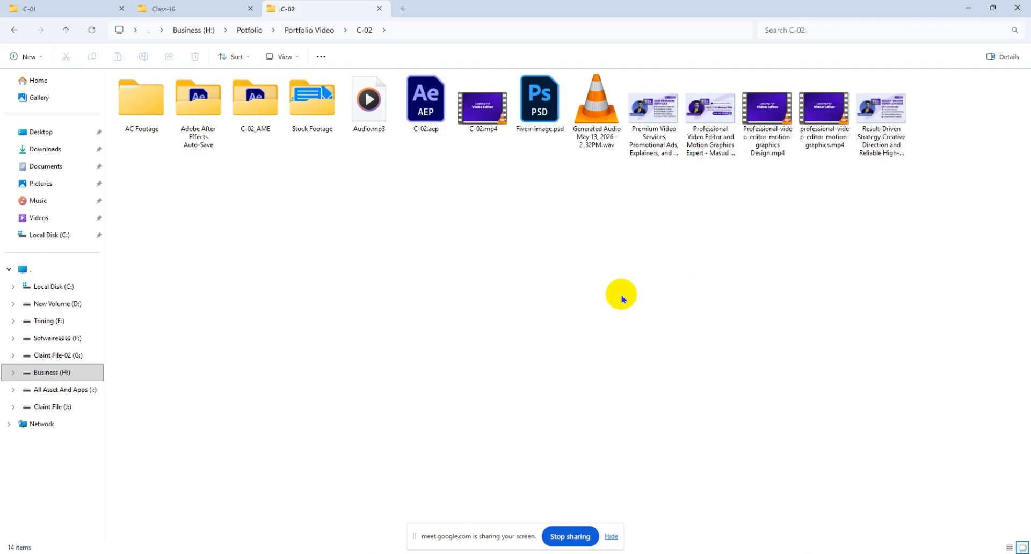
# Step: Open Professional-video-editor-motion-graphics Design.mp4 from the C-02 folder, pause playback and rewind the video to its start
pyautogui.click(771, 112)
pyautogui.doubleClick(771, 112)
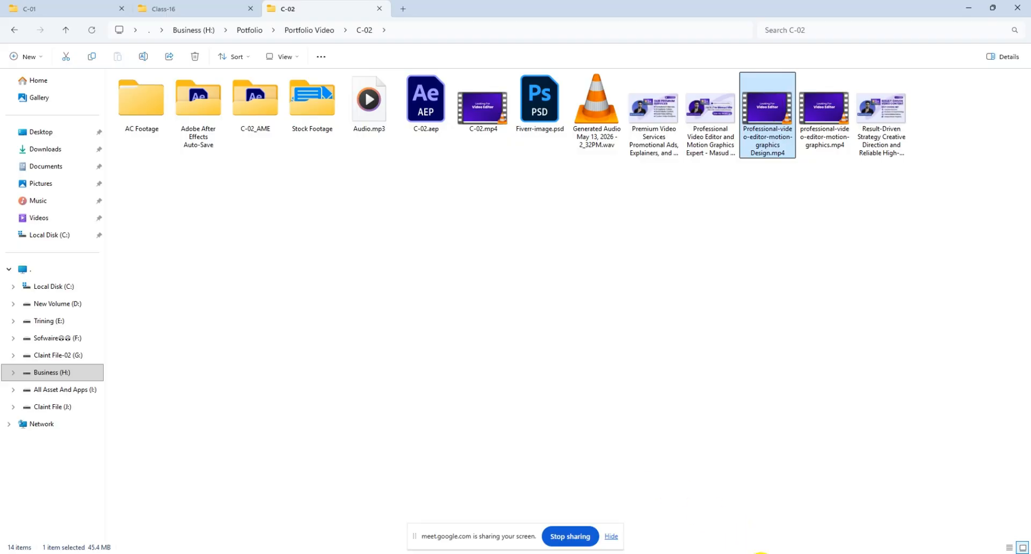
pyautogui.press('space')
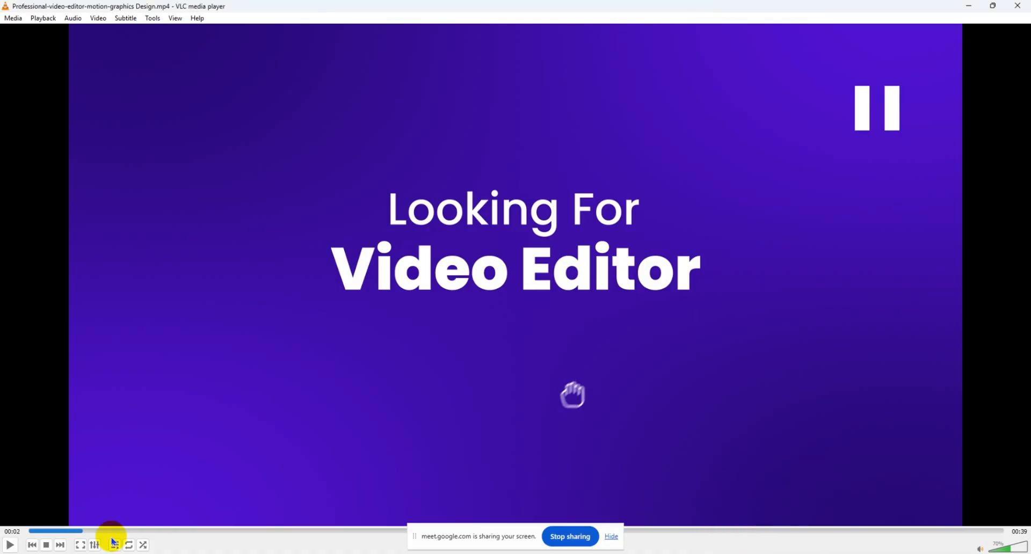
pyautogui.moveTo(80, 532); pyautogui.dragTo(28, 531)
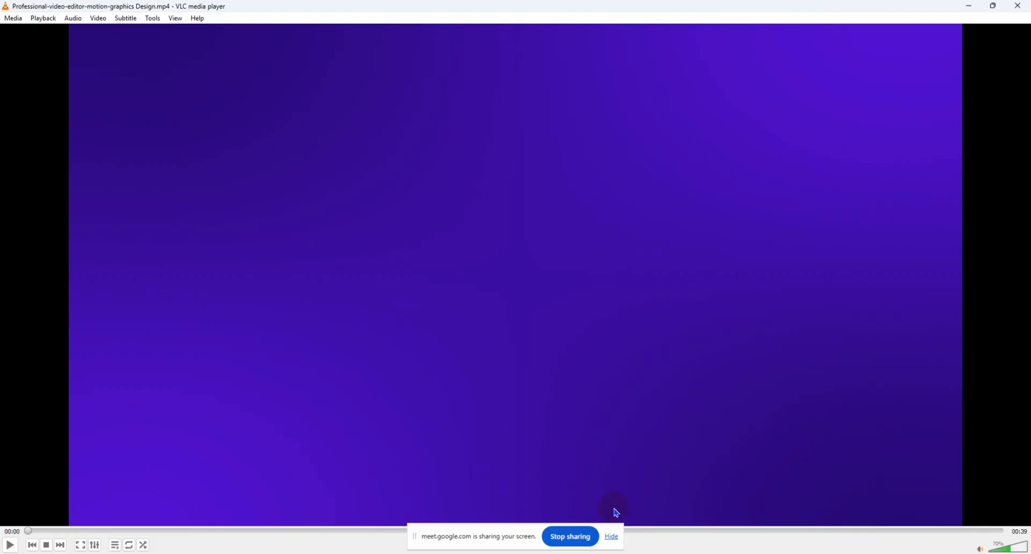
pyautogui.click(612, 537)
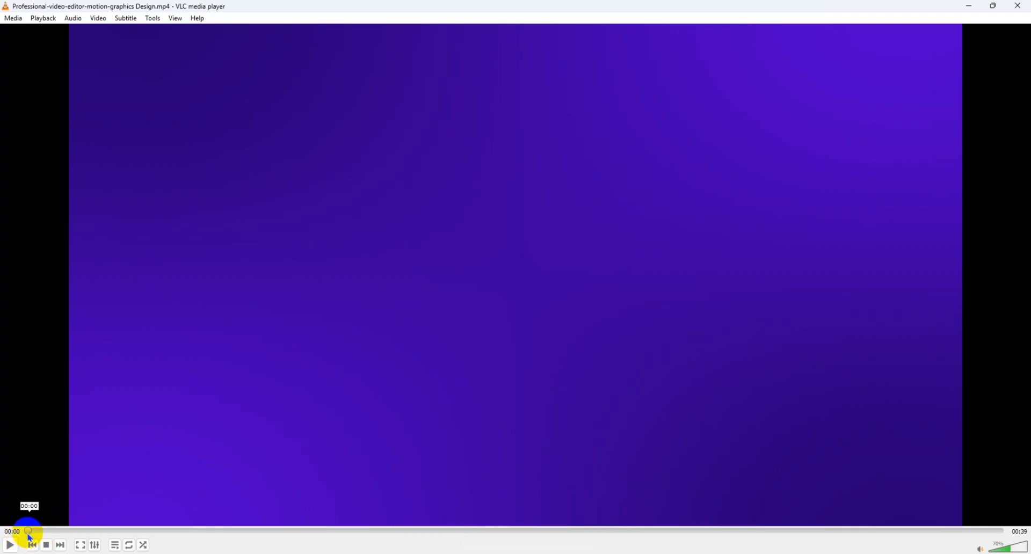
pyautogui.moveTo(30, 532)
pyautogui.mouseDown()
pyautogui.moveTo(41, 532)
pyautogui.moveTo(26, 532)
pyautogui.mouseUp()
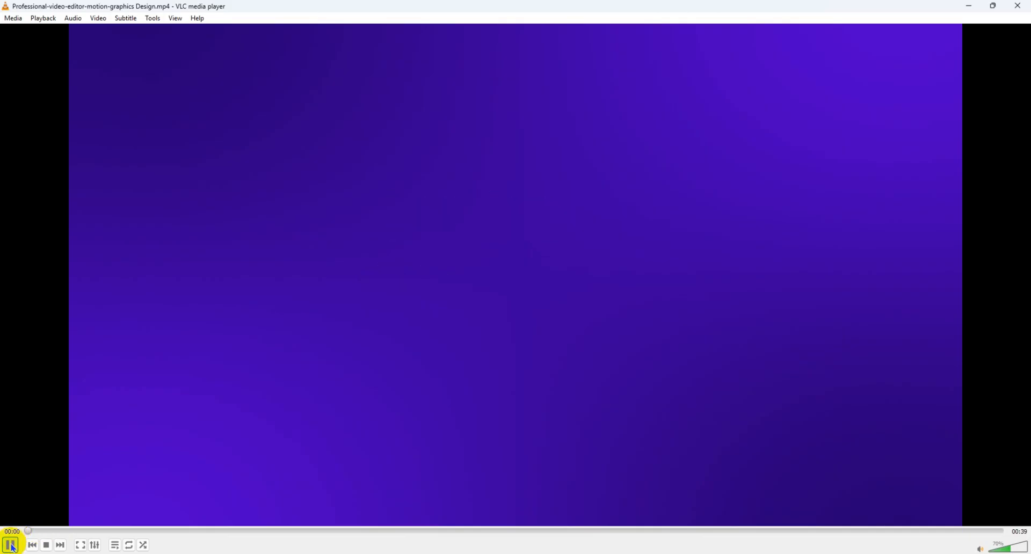
# Step: Play the opening "Looking For Video Editor" title animation, pause it and minimize the video player
pyautogui.click(9, 544)
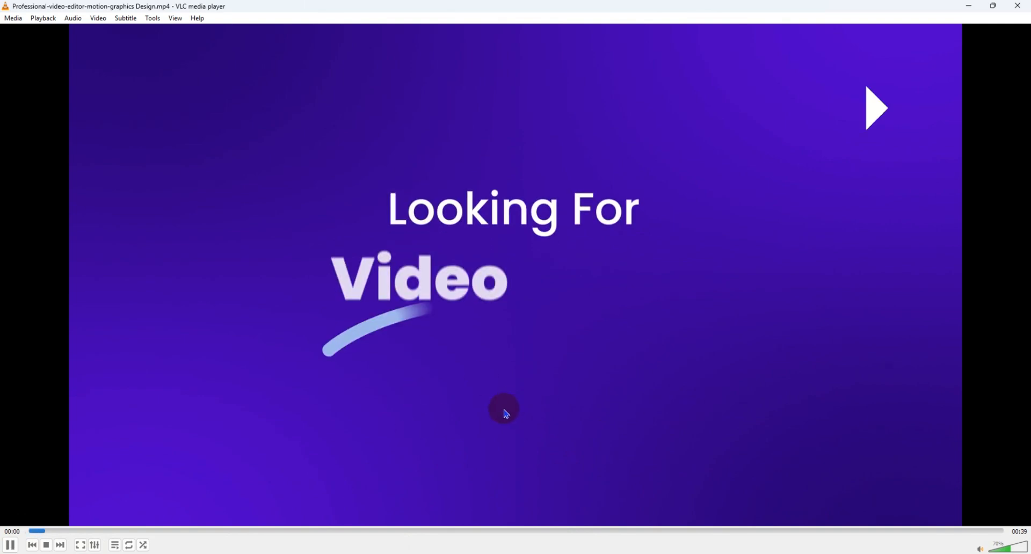
pyautogui.press('space')
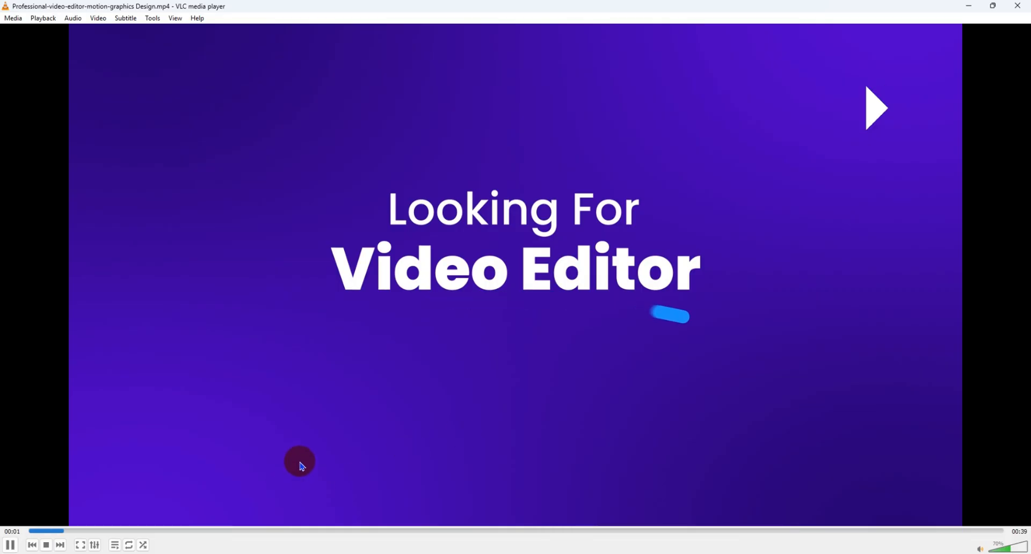
pyautogui.click(969, 6)
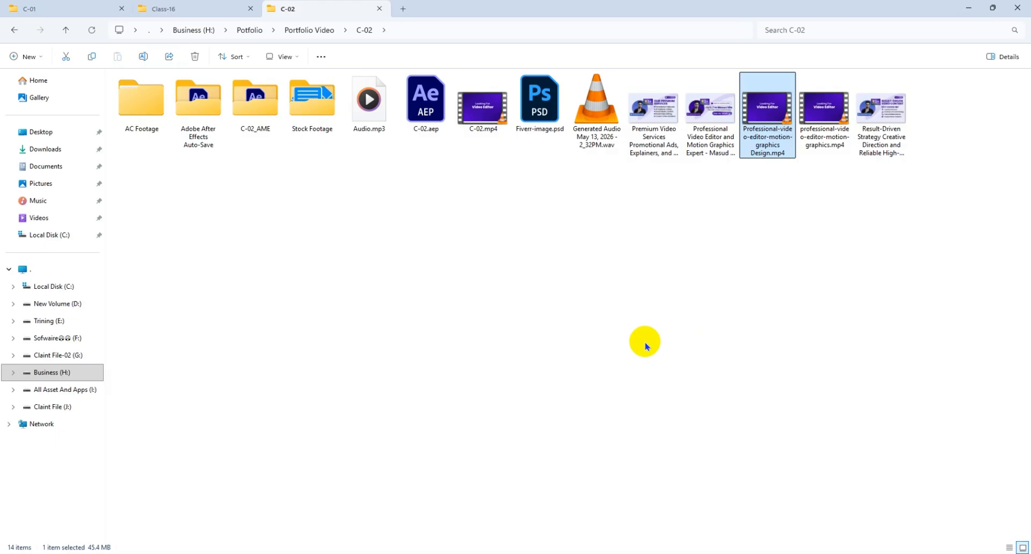
# Step: Bring the selected portfolio video back up in the player and return it to the beginning
pyautogui.press('Return')
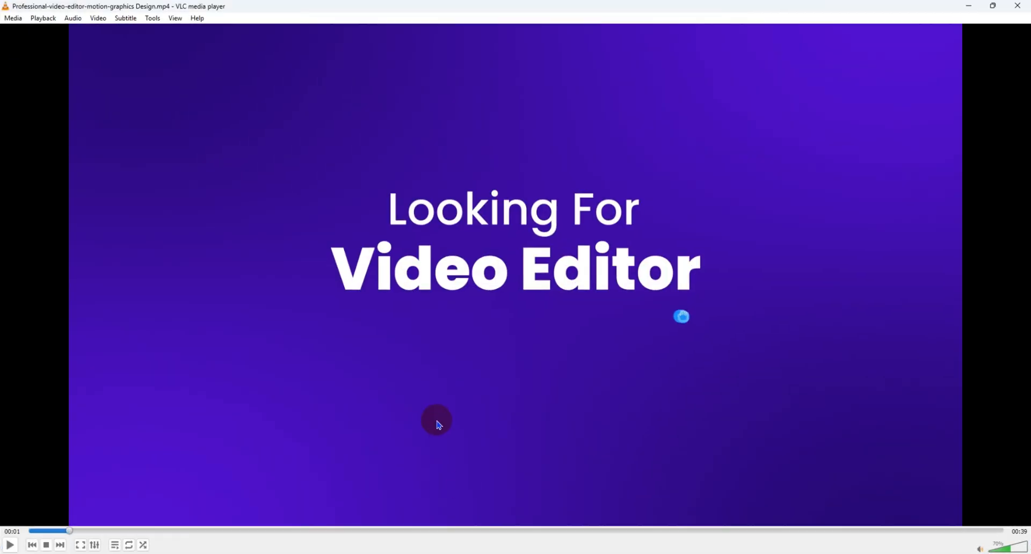
pyautogui.click(46, 546)
pyautogui.moveTo(68, 531); pyautogui.dragTo(2, 543)
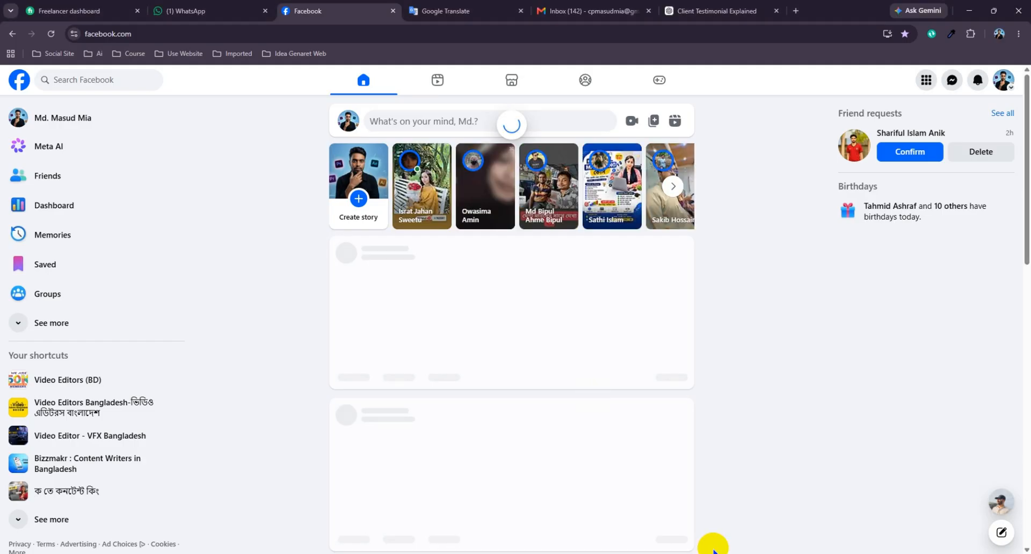
# Step: Switch to Facebook, open the account's own profile, expand the pinned May 14 post's text and pause its video
pyautogui.click(37, 110)
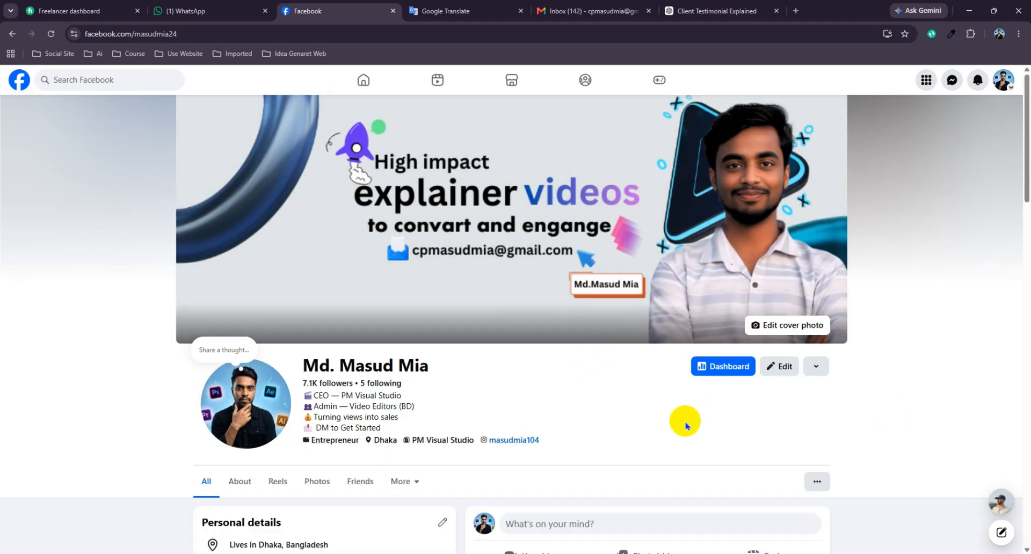
pyautogui.scroll(-5, 691, 409)
pyautogui.scroll(-4, 689, 409)
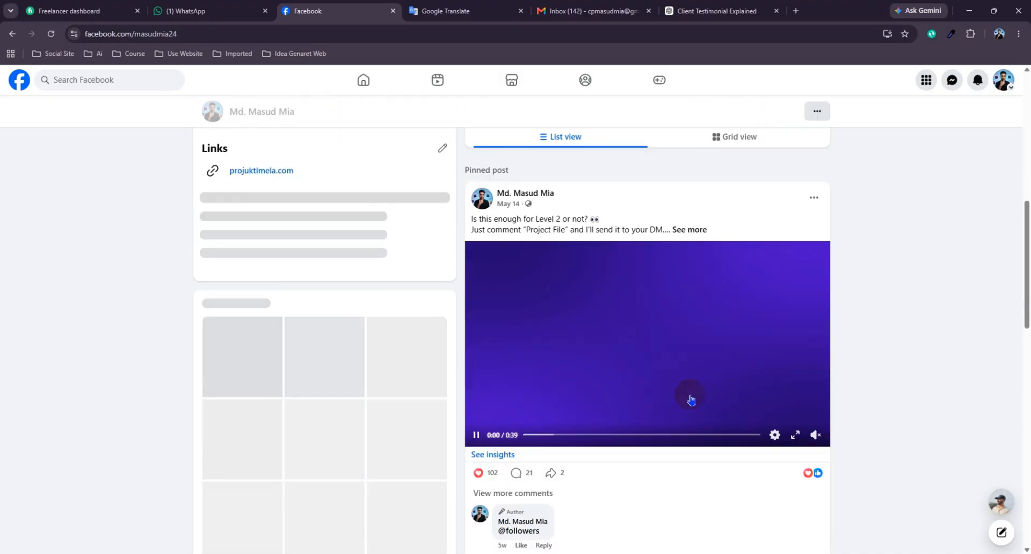
pyautogui.click(690, 230)
pyautogui.scroll(-3, 636, 388)
pyautogui.click(476, 310)
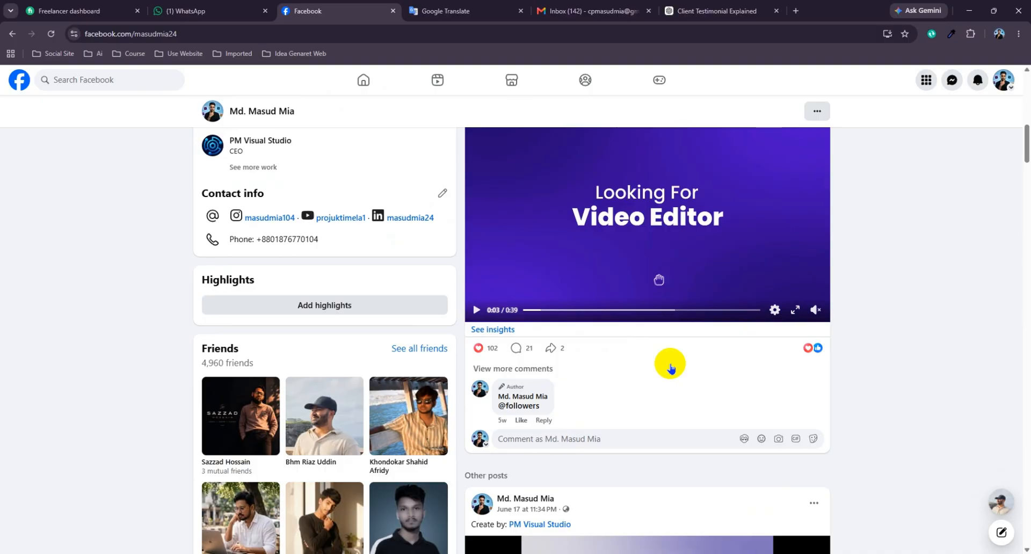
# Step: Rewind the pinned post's video to the start and replay its opening title animation
pyautogui.scroll(3, 665, 371)
pyautogui.scroll(-1, 657, 432)
pyautogui.click(520, 418)
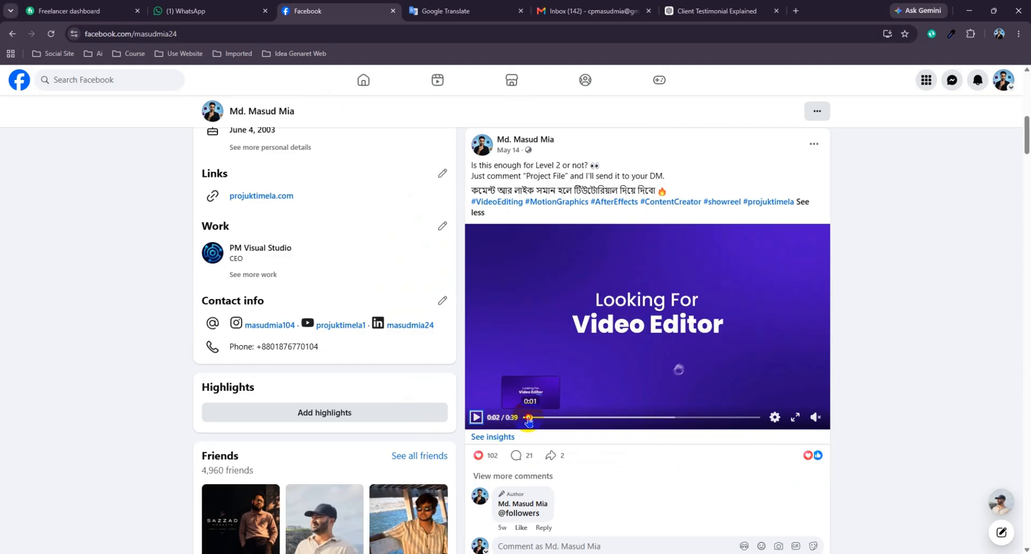
pyautogui.moveTo(528, 420); pyautogui.dragTo(504, 421)
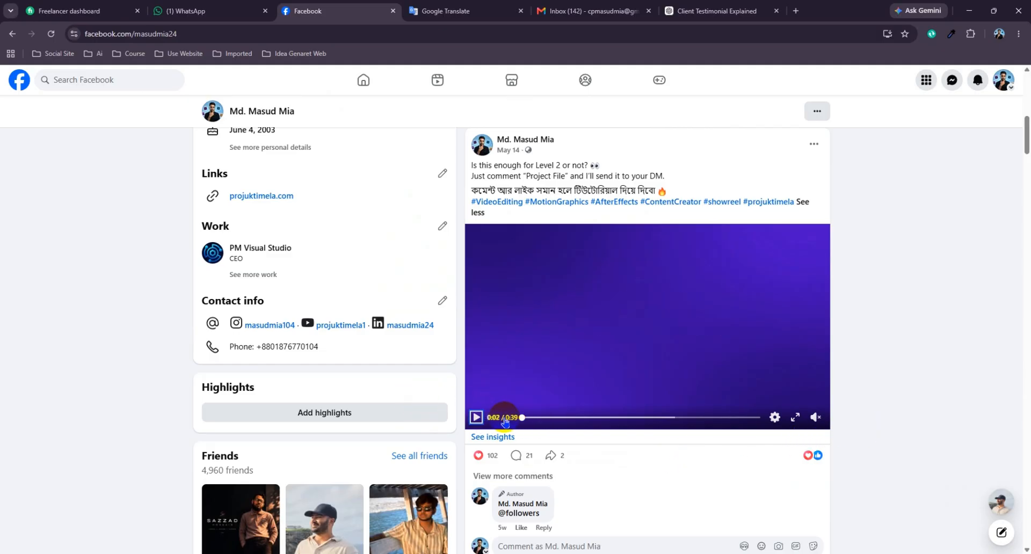
pyautogui.click(477, 417)
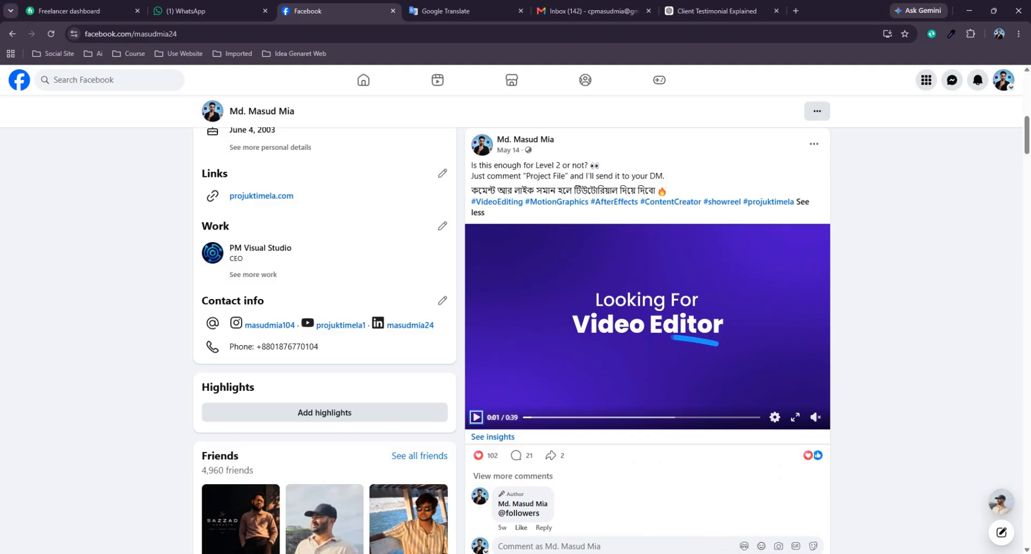
# Step: Switch to the After Effects project and look through the C-02 layer stack down to the opening title layers
pyautogui.moveTo(337, 553)
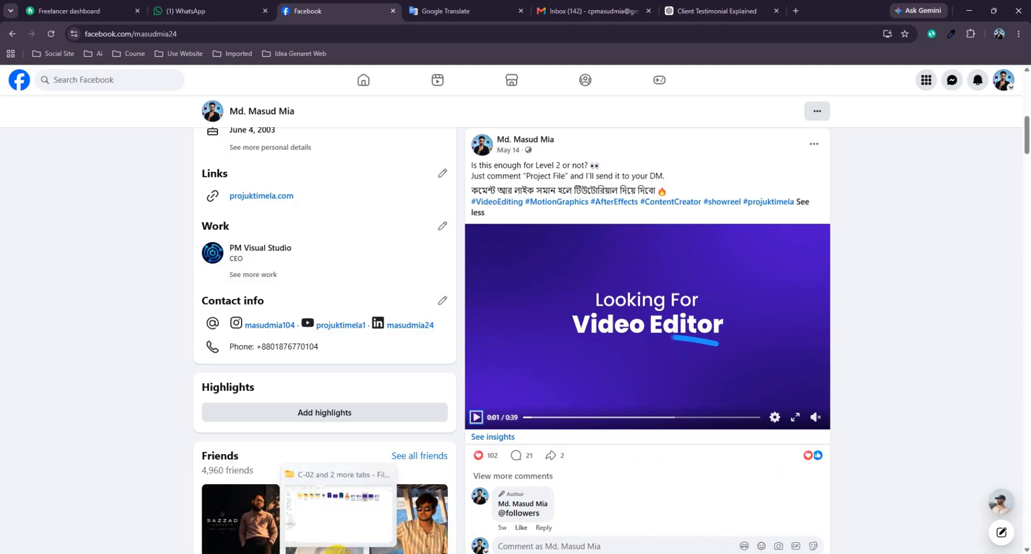
pyautogui.click(315, 536)
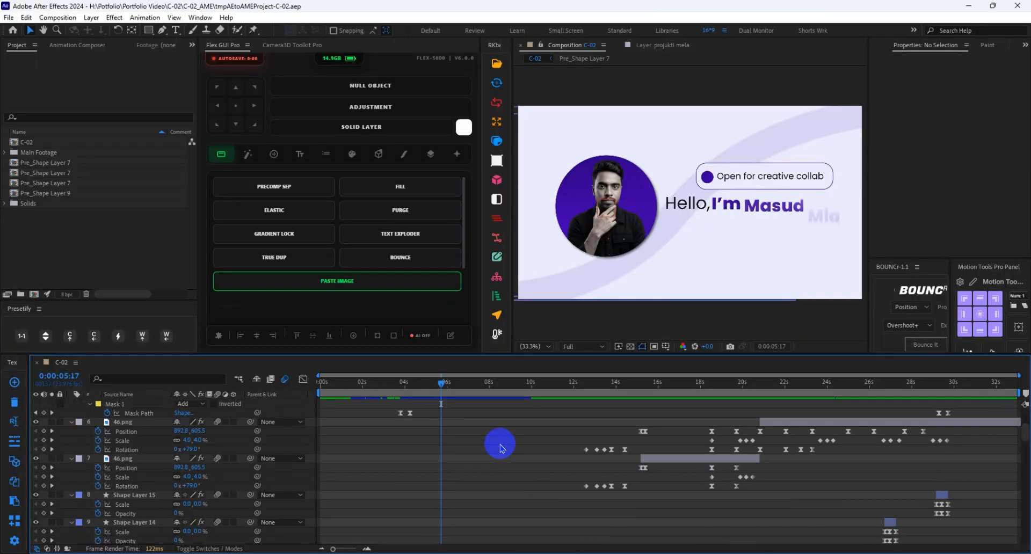
pyautogui.scroll(-15, 528, 474)
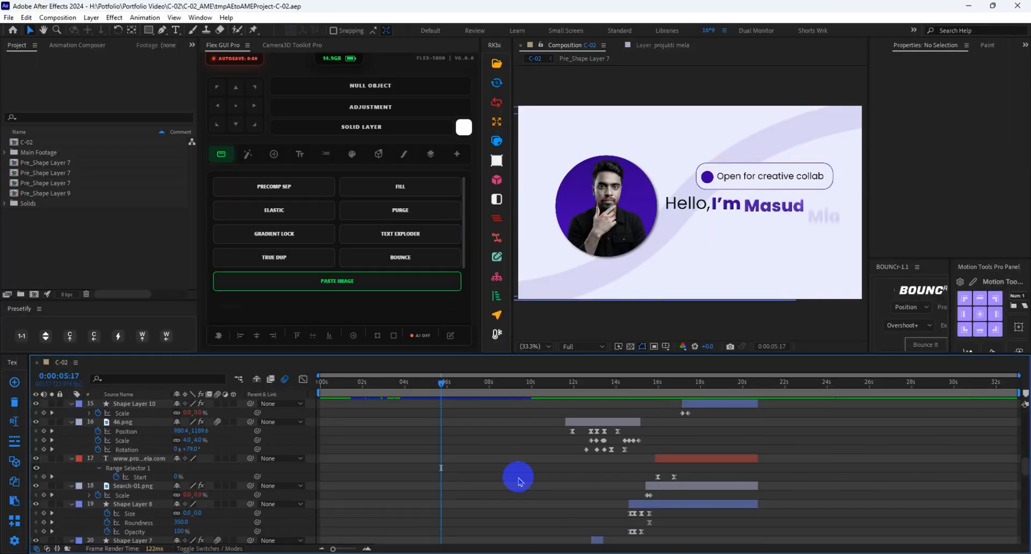
pyautogui.scroll(-5, 545, 497)
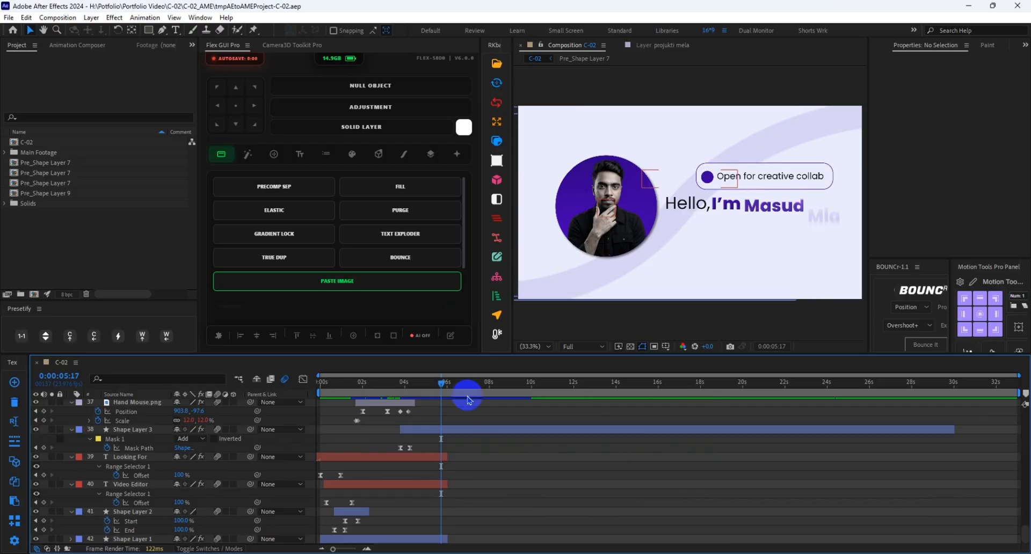
pyautogui.moveTo(478, 354); pyautogui.dragTo(476, 301)
pyautogui.scroll(4, 515, 433)
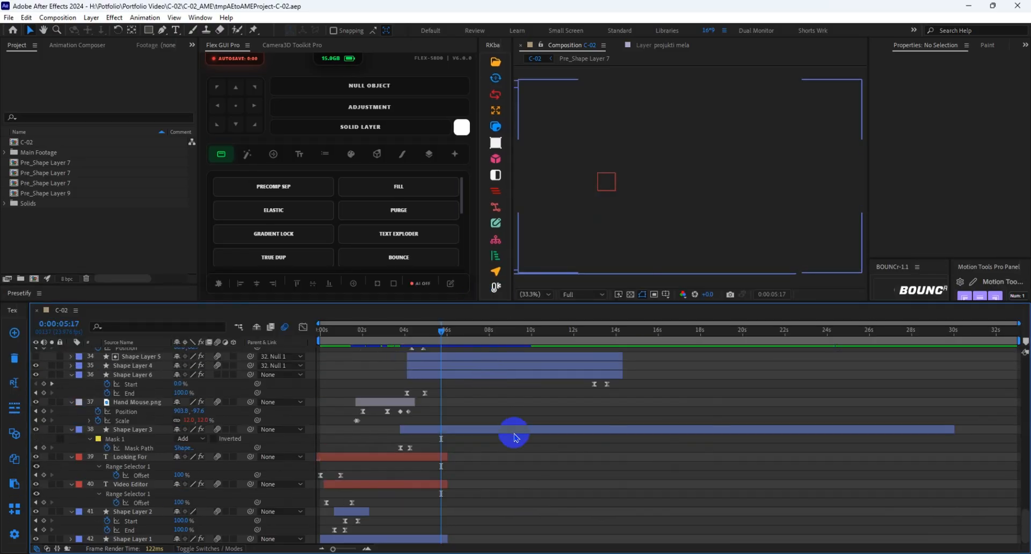
pyautogui.scroll(4, 499, 446)
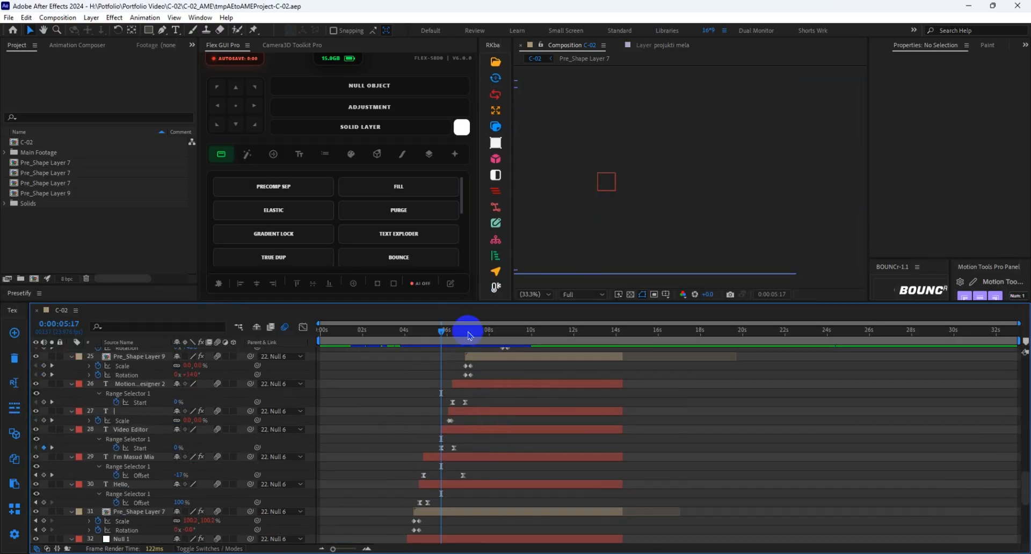
# Step: Enlarge the composition preview, move to 0:00:07:07 and examine the keyframes of the introduction text and shape layers
pyautogui.moveTo(450, 301); pyautogui.dragTo(474, 368)
pyautogui.scroll(-8, 538, 484)
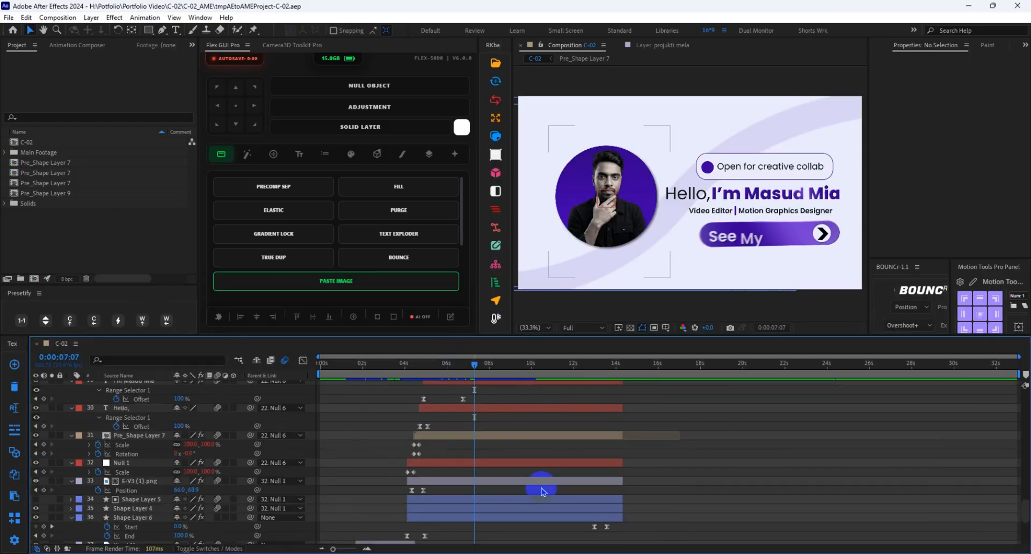
pyautogui.scroll(6, 437, 509)
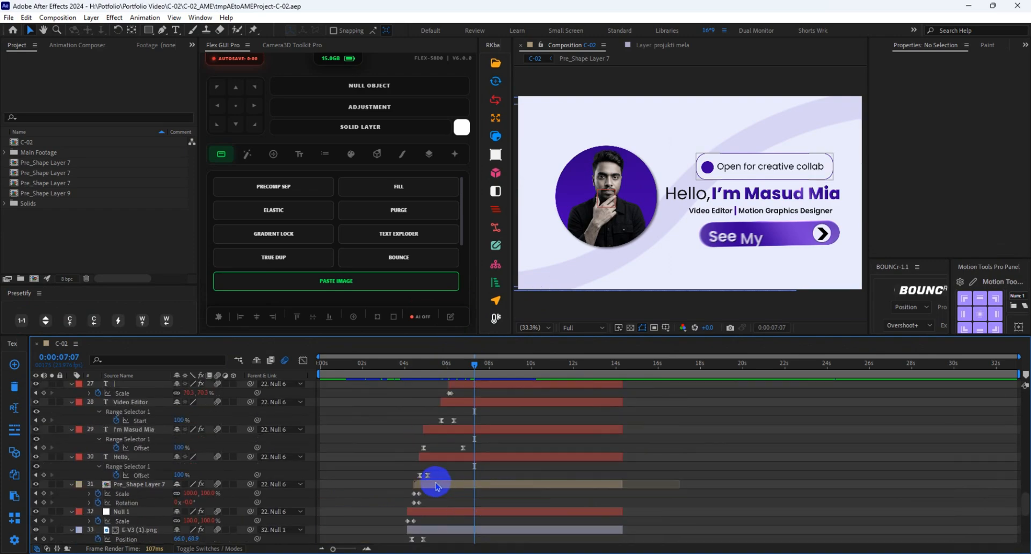
pyautogui.scroll(2, 496, 488)
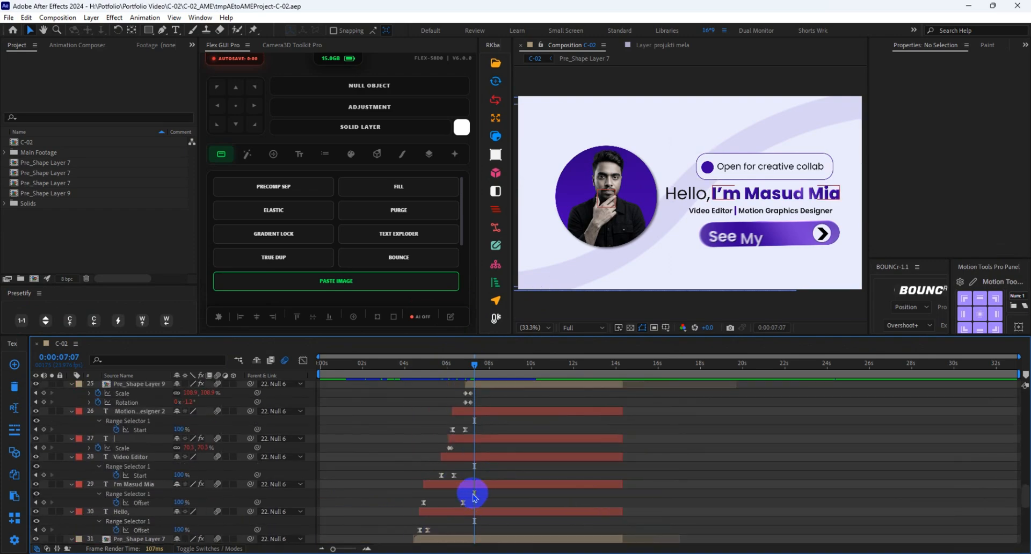
pyautogui.scroll(4, 474, 497)
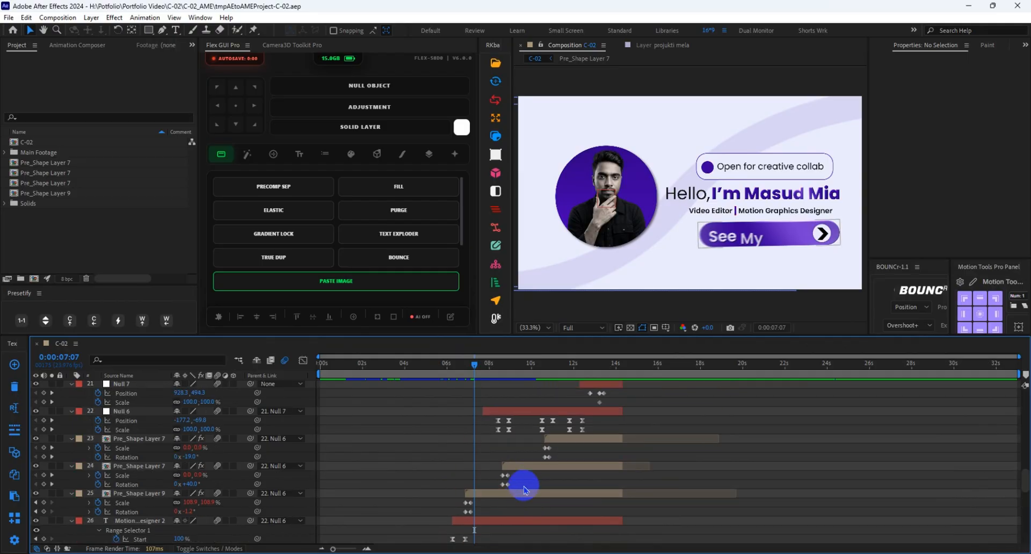
# Step: Inspect the Pre_Shape Layer 9 precomp holding the "See My Work" button, return to C-02 and review its upper layers
pyautogui.doubleClick(499, 493)
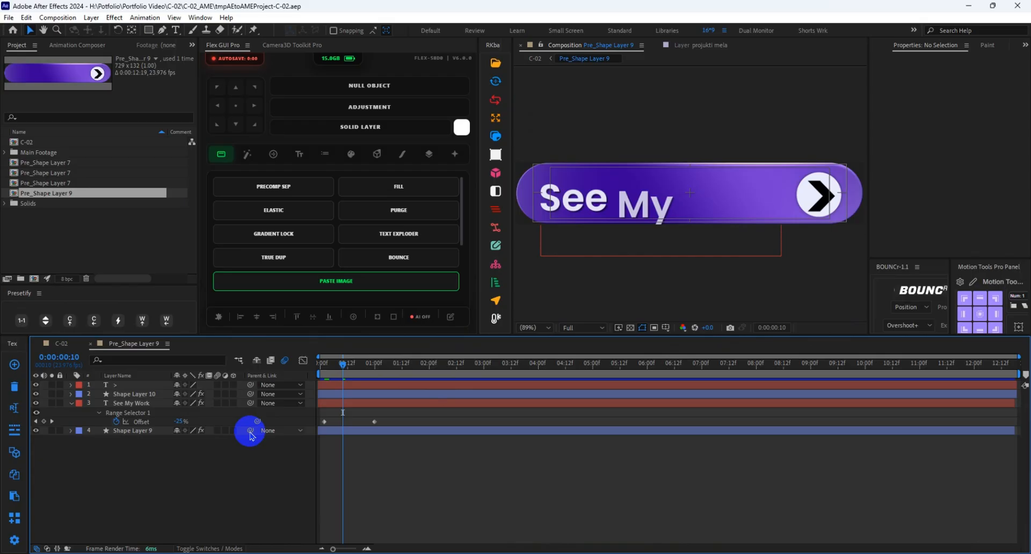
pyautogui.click(61, 343)
pyautogui.scroll(6, 532, 479)
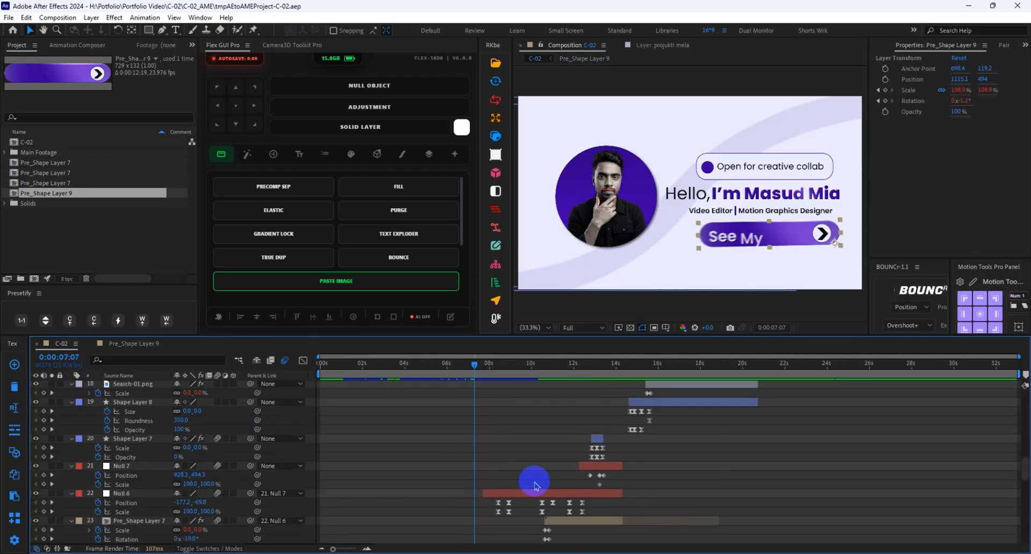
pyautogui.scroll(8, 540, 486)
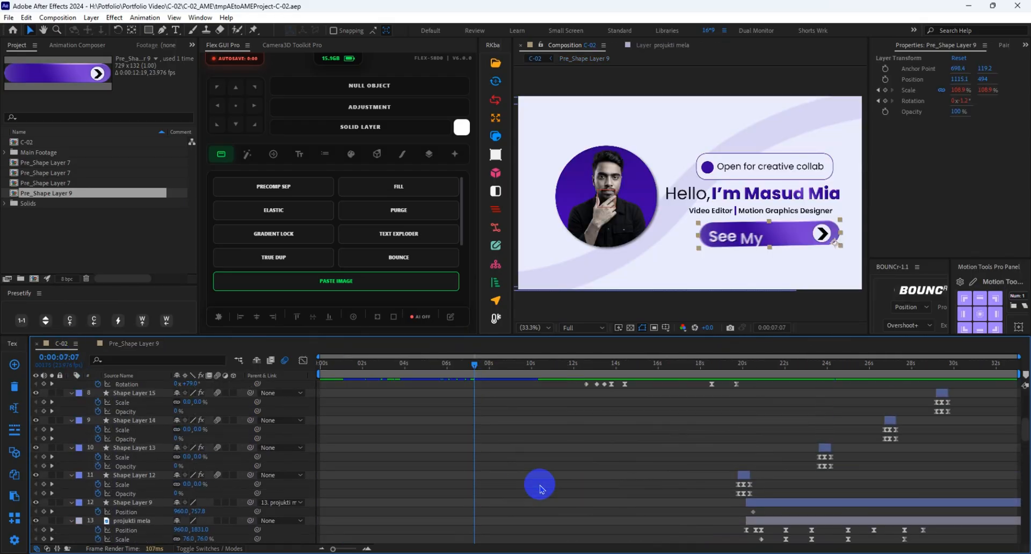
pyautogui.scroll(-3, 540, 486)
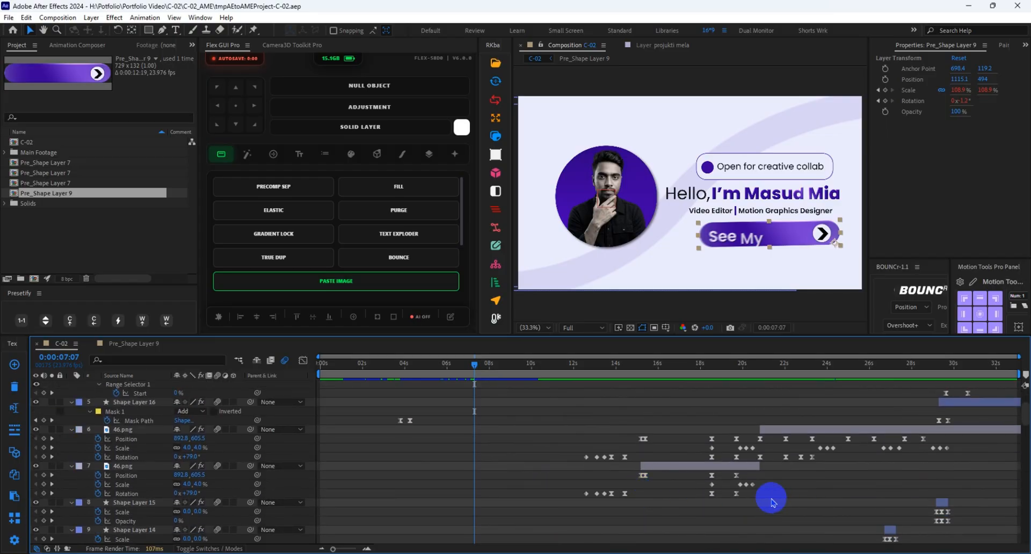
# Step: Scrub C-02 to 0:00:10:21 and 0:00:18:08, selecting the 46.png layers' keyframes to examine them
pyautogui.moveTo(474, 369); pyautogui.dragTo(550, 375)
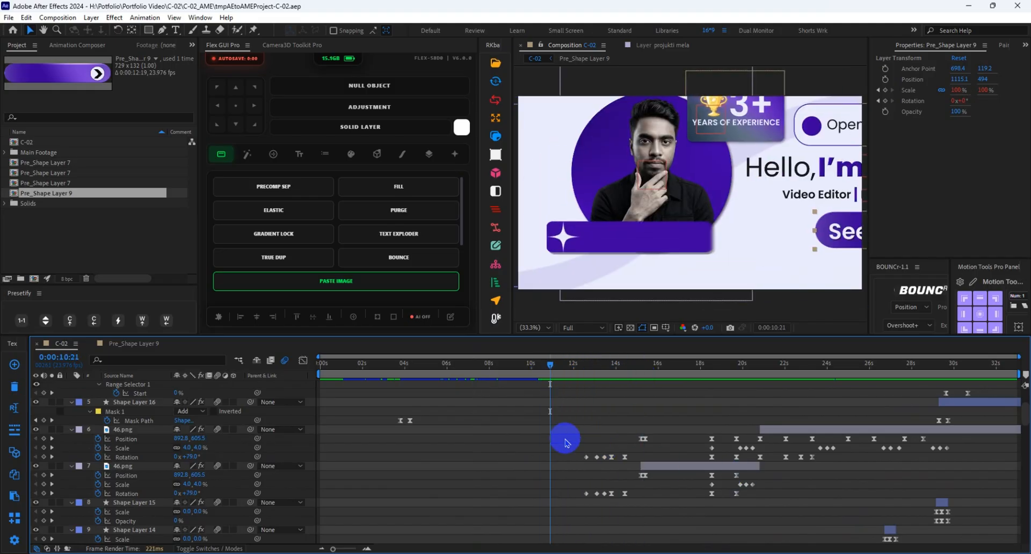
pyautogui.moveTo(562, 433); pyautogui.dragTo(966, 502)
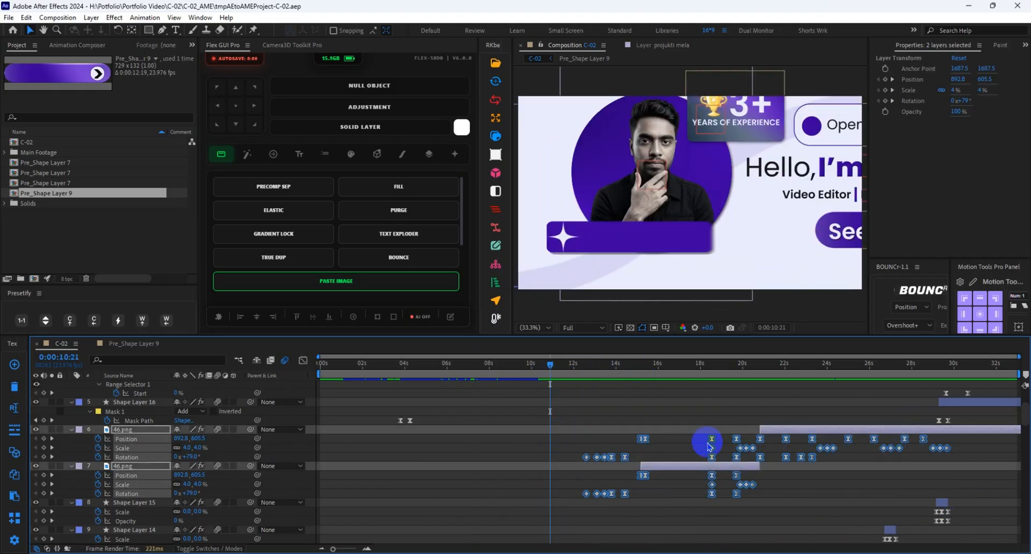
pyautogui.click(635, 501)
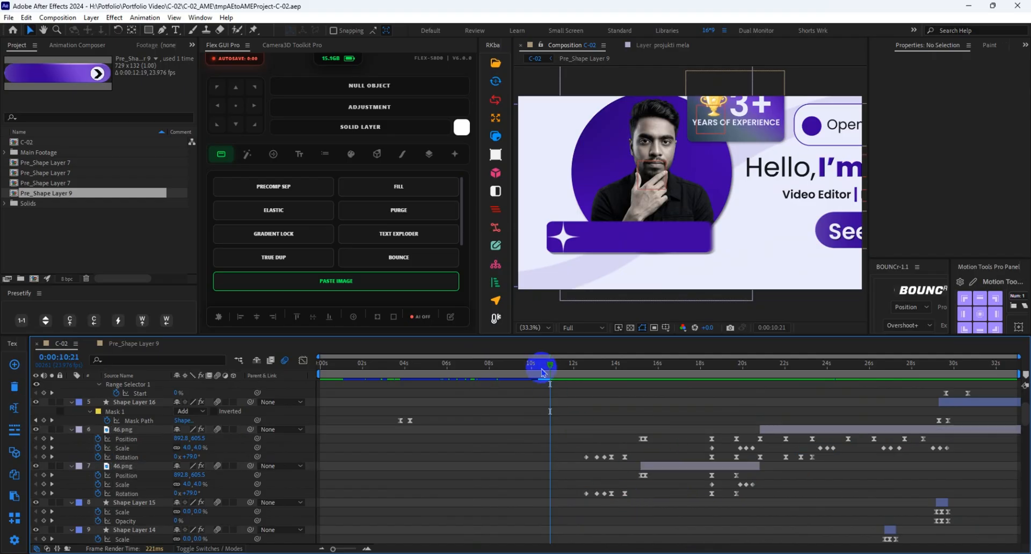
pyautogui.moveTo(545, 370); pyautogui.dragTo(709, 380)
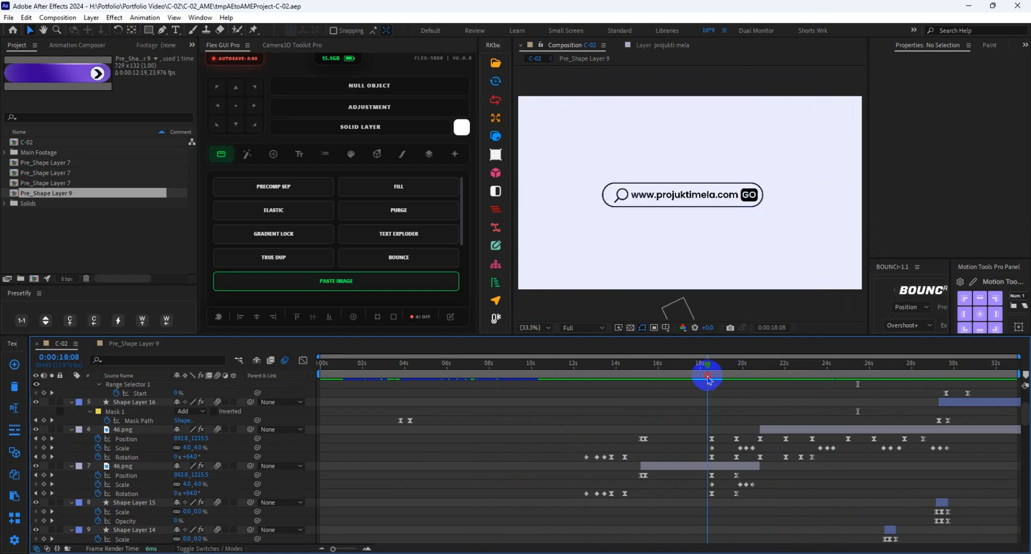
pyautogui.moveTo(586, 433); pyautogui.dragTo(937, 444)
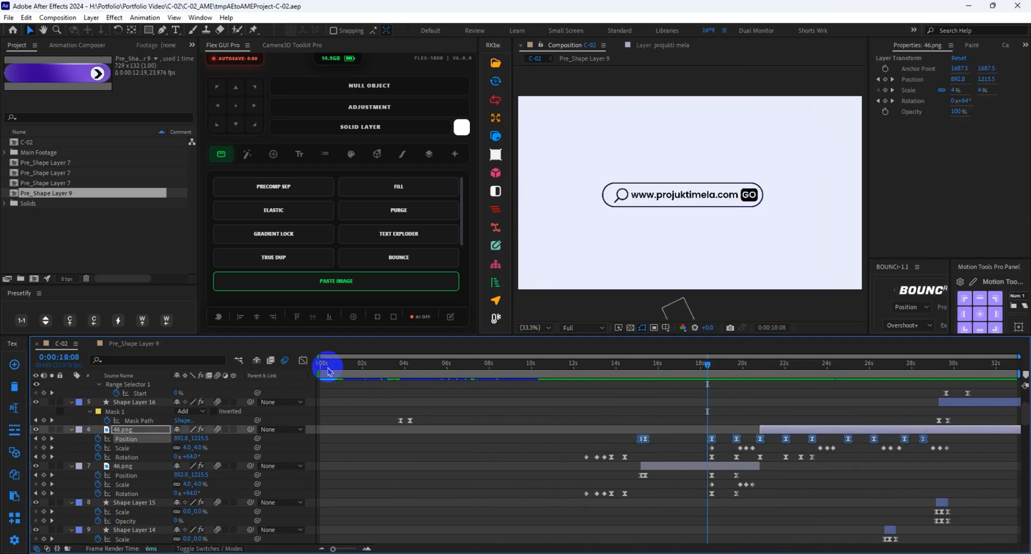
# Step: Examine the speed graph of the upper 46.png layer's Position keyframes, then return to the keyframe view
pyautogui.click(304, 361)
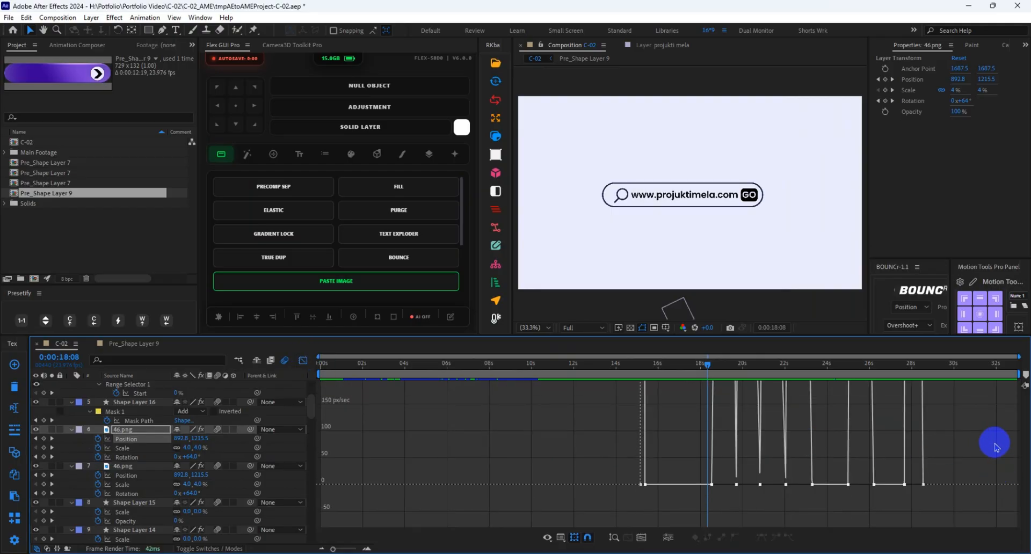
pyautogui.scroll(10, 625, 444)
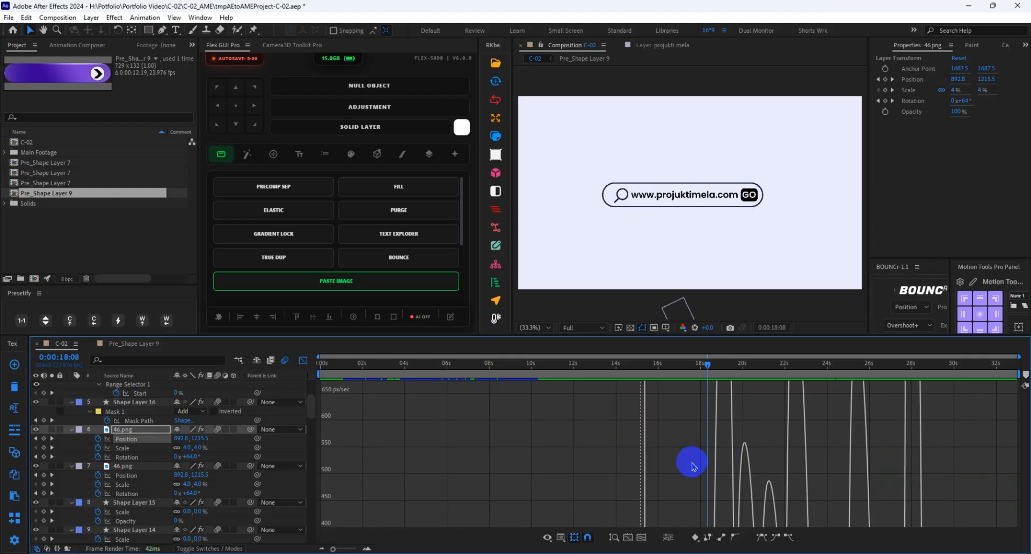
pyautogui.scroll(-11, 671, 459)
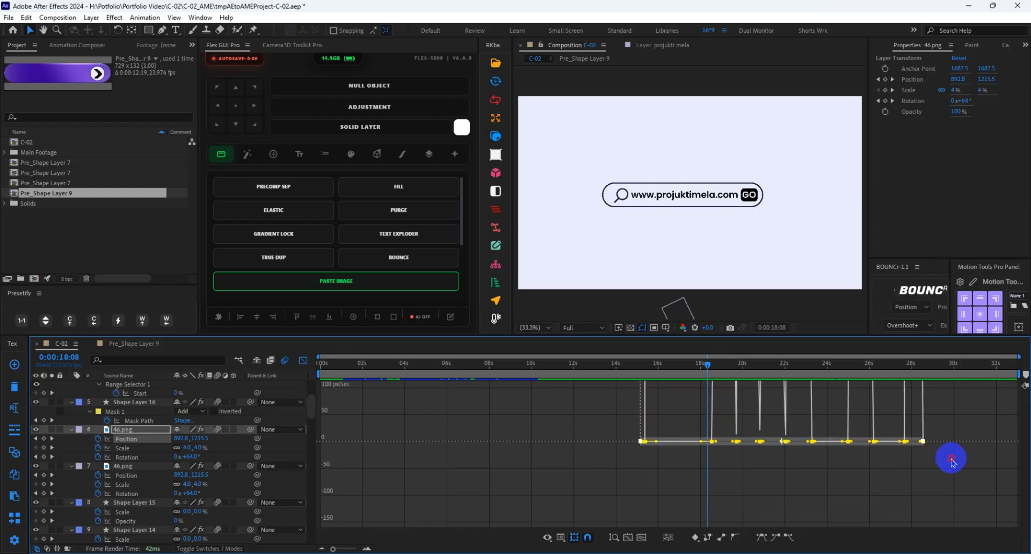
pyautogui.moveTo(952, 467); pyautogui.dragTo(583, 424)
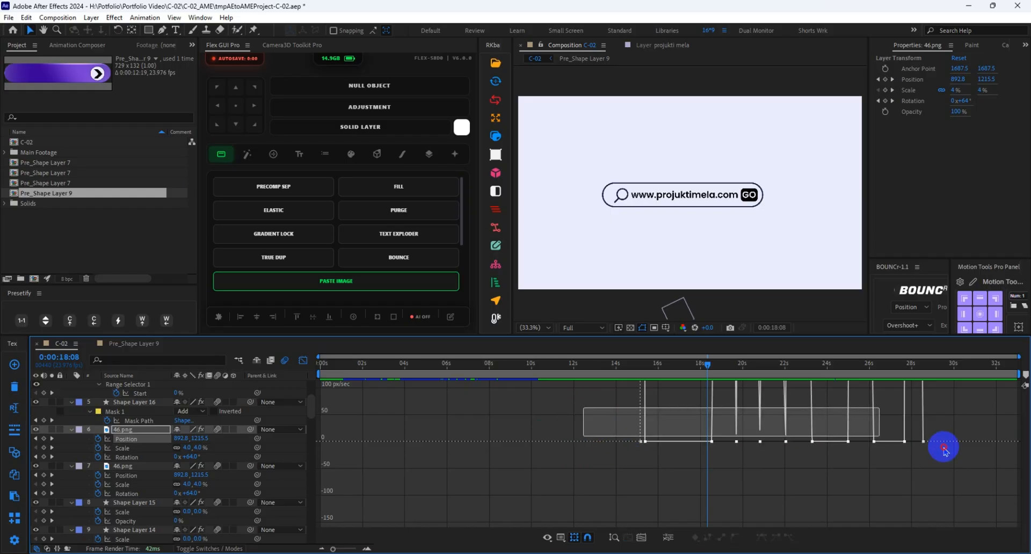
pyautogui.click(303, 360)
pyautogui.scroll(1, 748, 485)
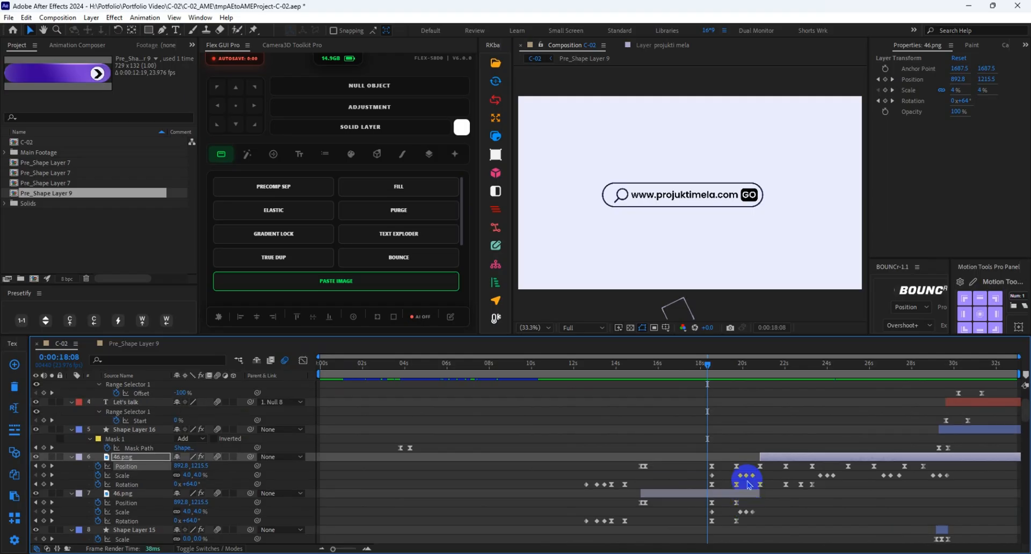
# Step: Scrub C-02 to 0:00:22:02 and review the 46.png cursor's motion path over the services page
pyautogui.moveTo(703, 370); pyautogui.dragTo(786, 375)
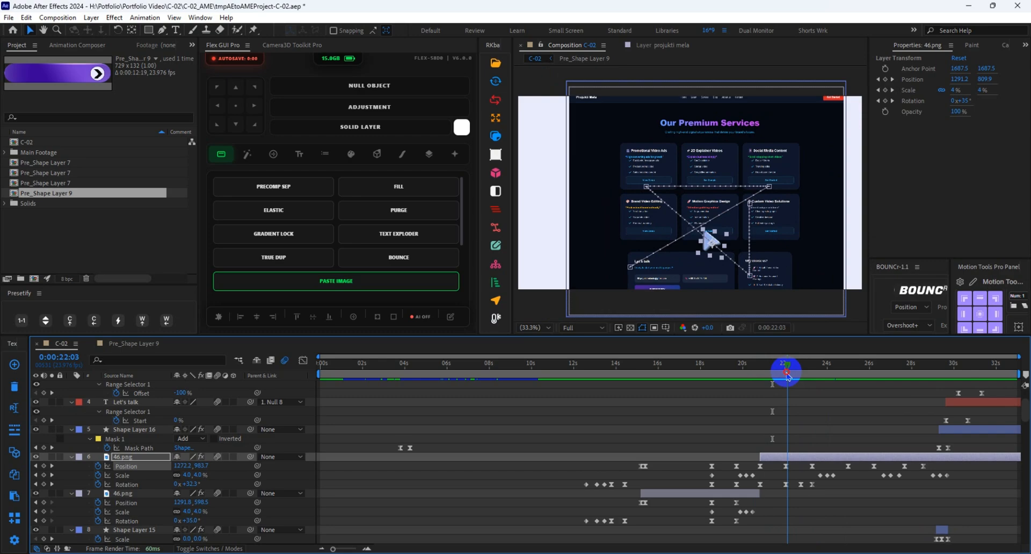
pyautogui.click(828, 490)
pyautogui.click(812, 463)
pyautogui.scroll(3, 830, 514)
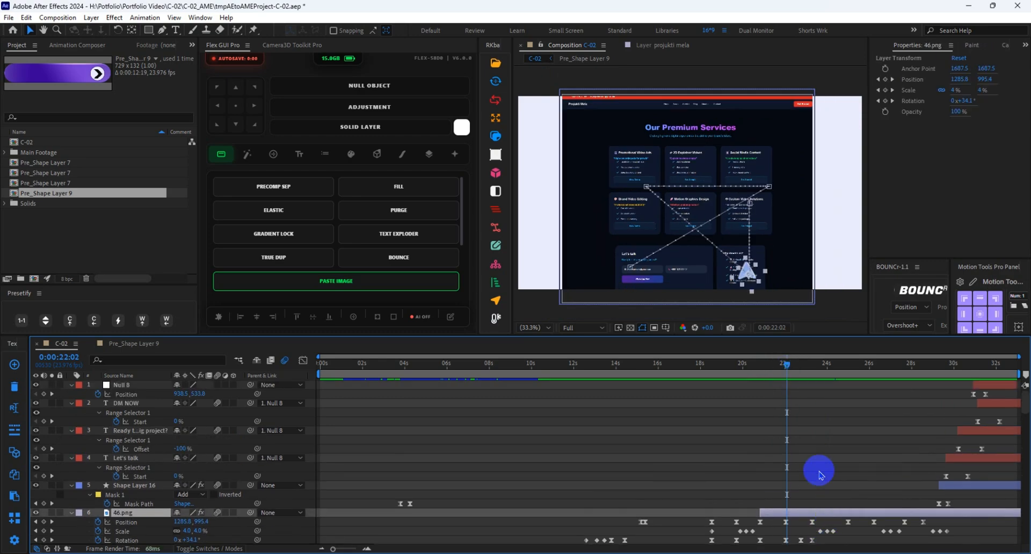
# Step: Find the projukti mela layer further down the stack and select it to see its extent and keyframes
pyautogui.scroll(-10, 818, 473)
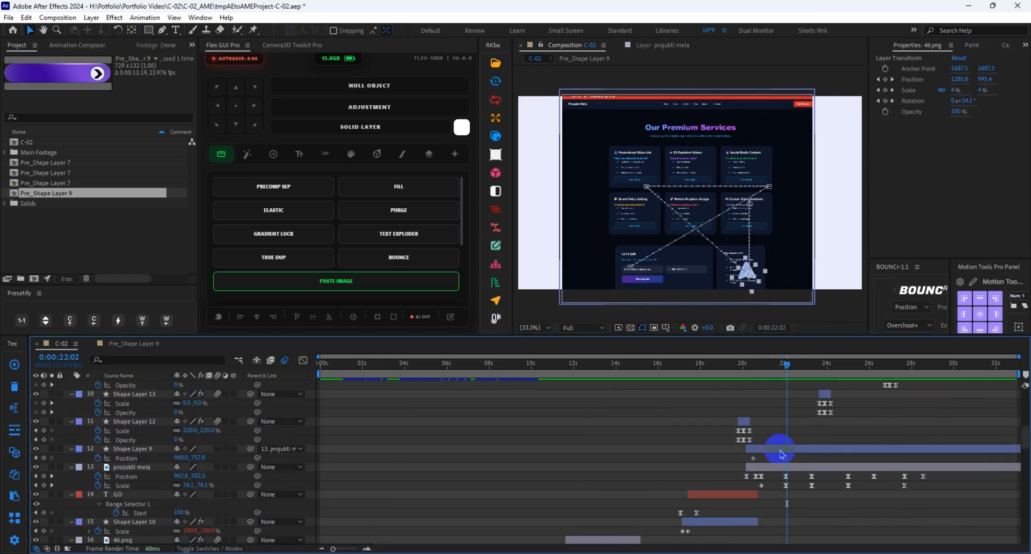
pyautogui.click(780, 454)
pyautogui.click(691, 463)
pyautogui.click(786, 467)
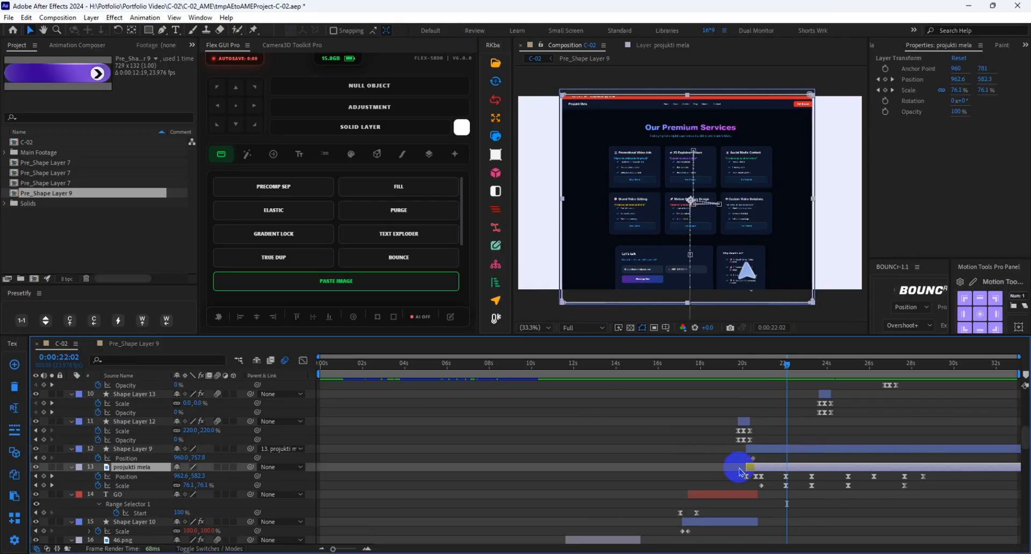
pyautogui.click(660, 469)
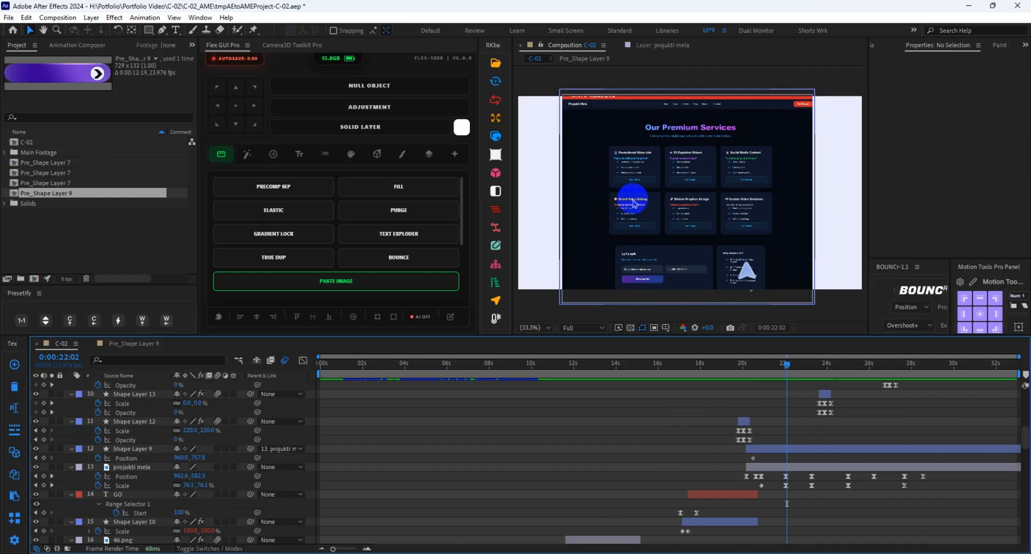
# Step: Select the projukti mela layer's Position and Scale keyframes together to examine their timing, then clear the selection
pyautogui.scroll(-2, 618, 232)
pyautogui.scroll(2, 665, 236)
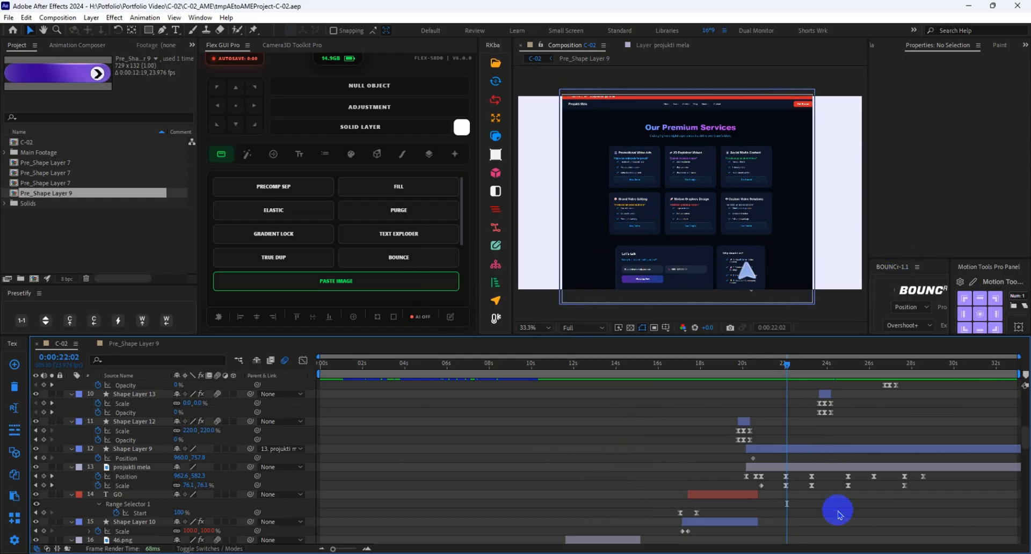
pyautogui.moveTo(714, 471)
pyautogui.mouseDown()
pyautogui.moveTo(937, 493)
pyautogui.moveTo(725, 472)
pyautogui.mouseUp()
pyautogui.click(939, 492)
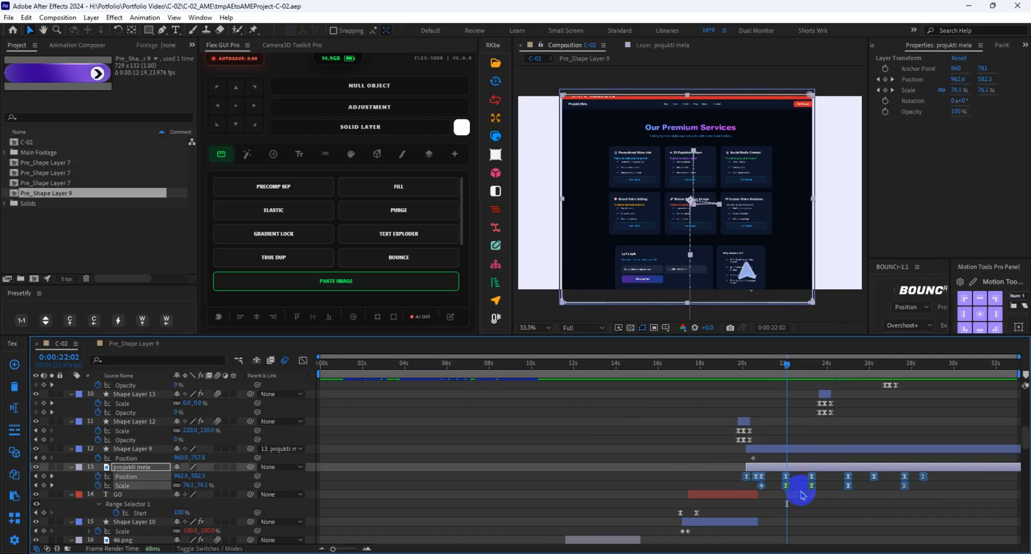
pyautogui.click(811, 497)
pyautogui.moveTo(851, 489); pyautogui.dragTo(961, 490)
pyautogui.moveTo(950, 489); pyautogui.dragTo(722, 472)
pyautogui.click(688, 476)
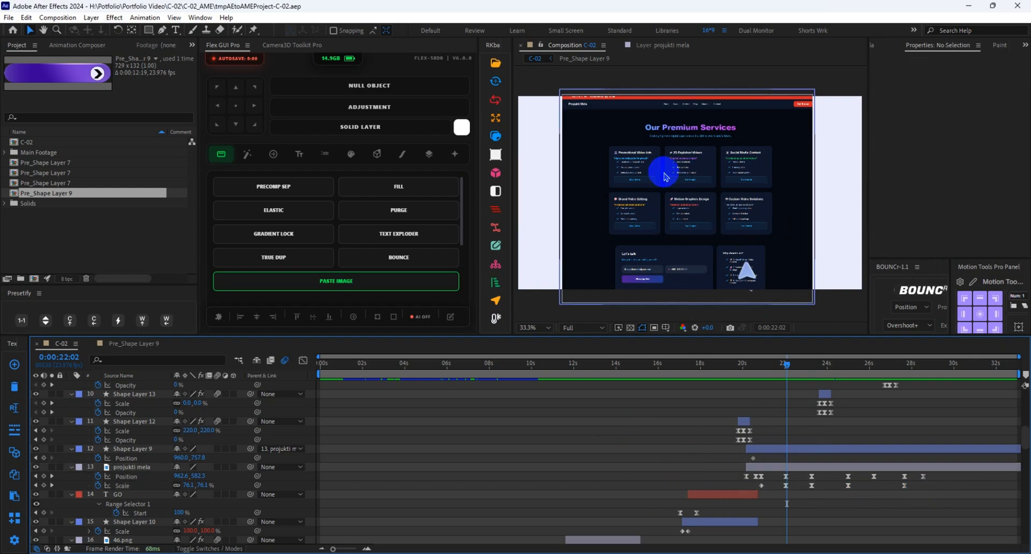
# Step: Inspect the Motion Graphics Design card and the surrounding service cards up close in the composition preview
pyautogui.scroll(5, 680, 217)
pyautogui.moveTo(708, 282); pyautogui.dragTo(716, 207)
pyautogui.moveTo(683, 251); pyautogui.dragTo(634, 164)
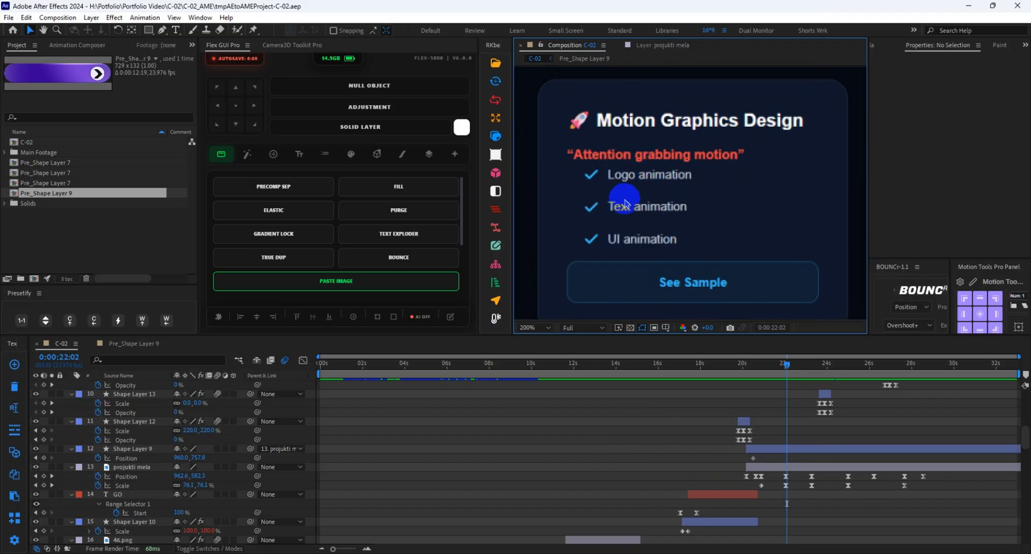
pyautogui.press(',')
pyautogui.moveTo(714, 191); pyautogui.dragTo(720, 225)
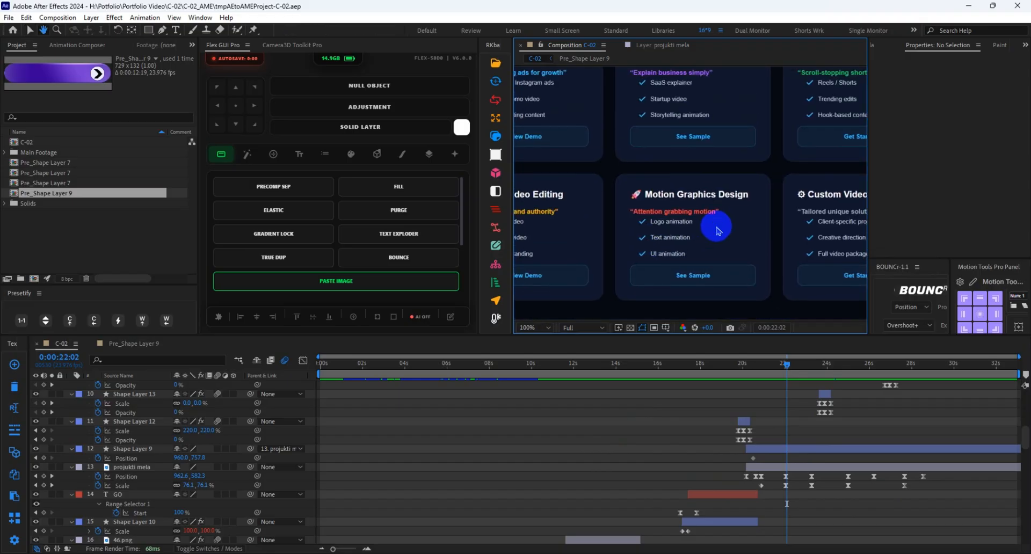
pyautogui.press(',')
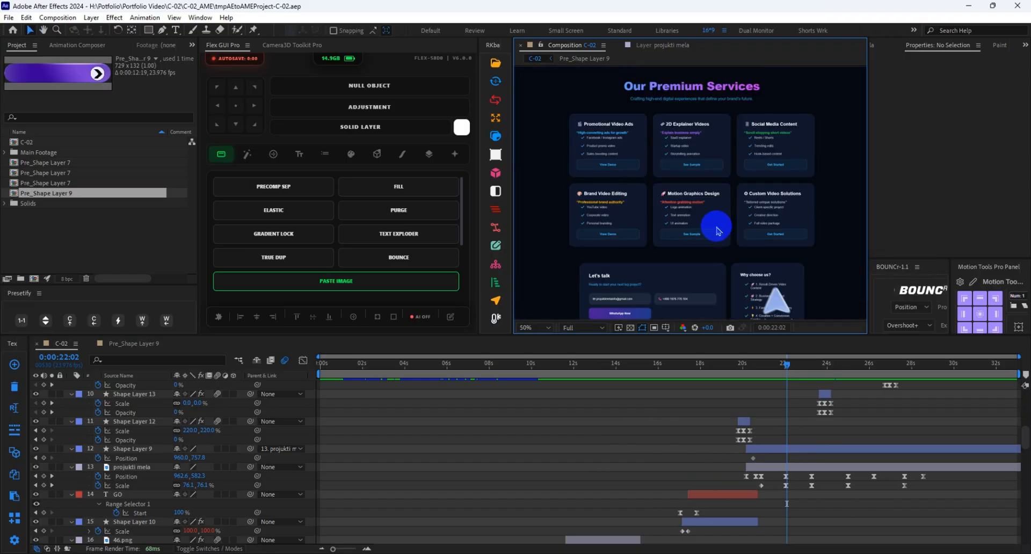
pyautogui.press(',')
pyautogui.press('.')
pyautogui.press('.')
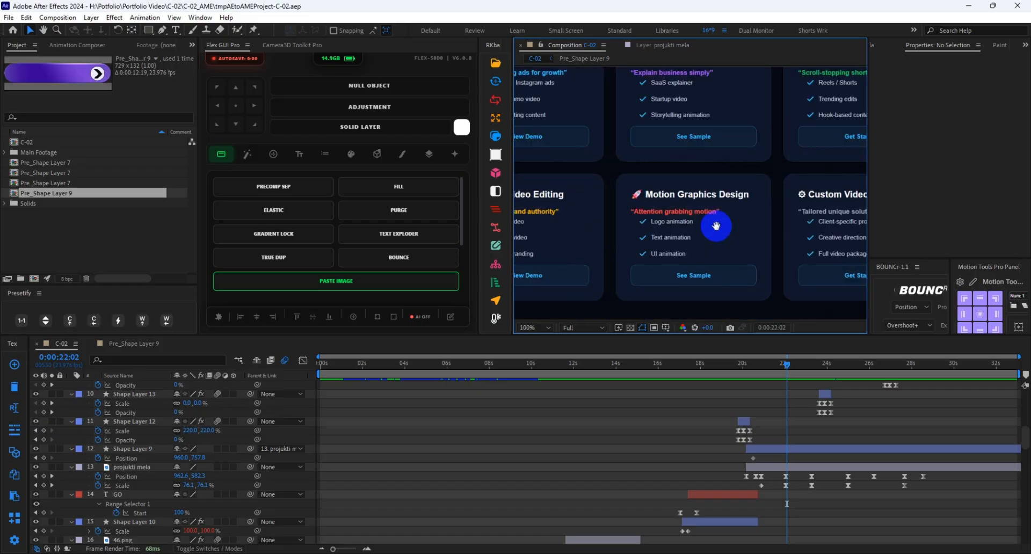
pyautogui.moveTo(715, 226); pyautogui.dragTo(704, 218)
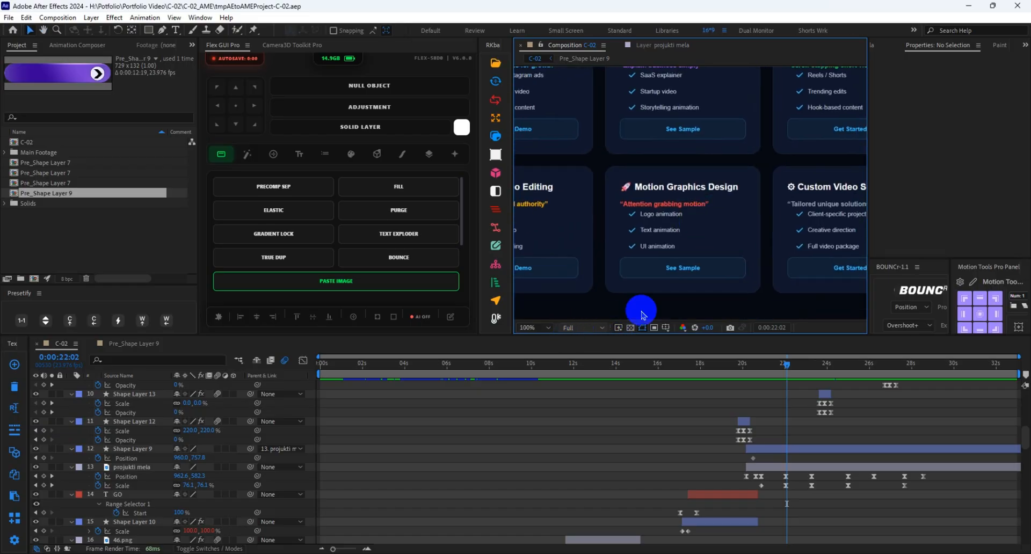
pyautogui.scroll(2, 653, 232)
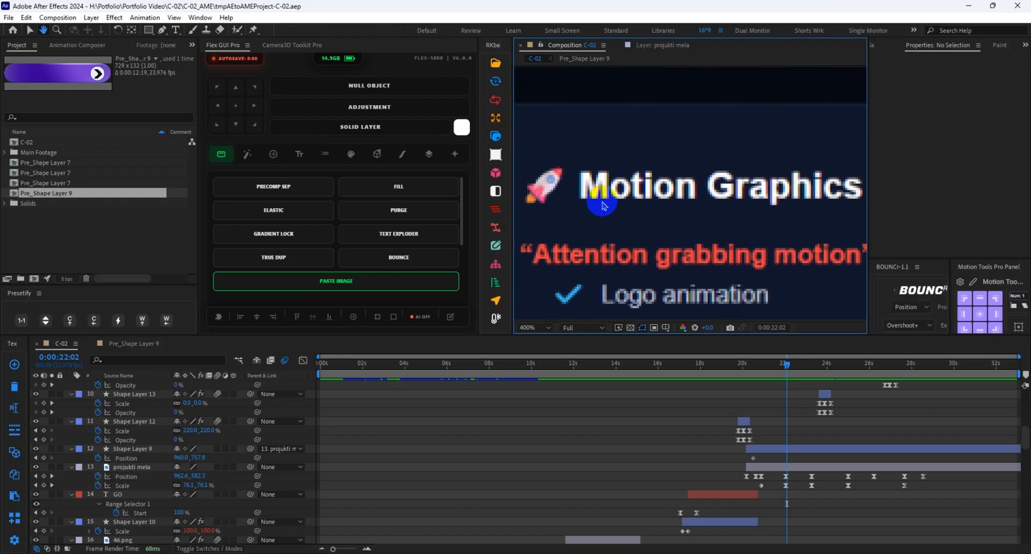
pyautogui.scroll(-2, 698, 206)
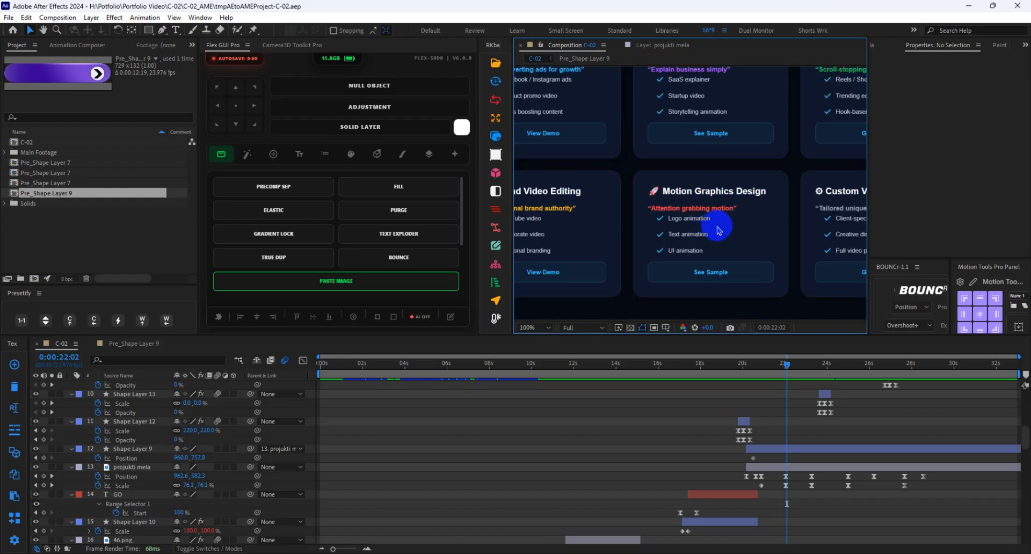
pyautogui.scroll(-1, 718, 230)
pyautogui.scroll(-1, 714, 225)
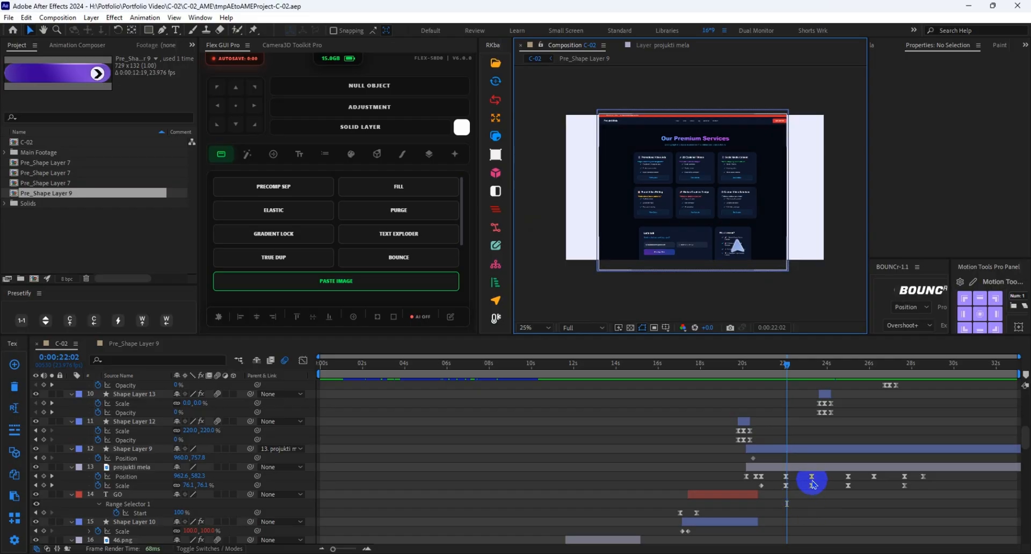
# Step: Identify the projukti mela layer as the services page image and check its sharpness in the enlarged preview
pyautogui.click(782, 470)
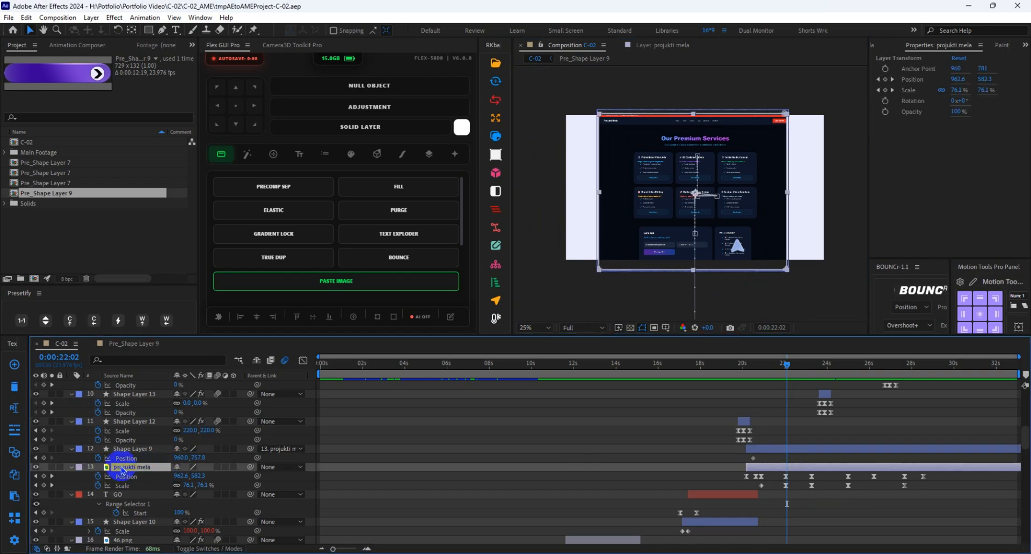
pyautogui.click(844, 517)
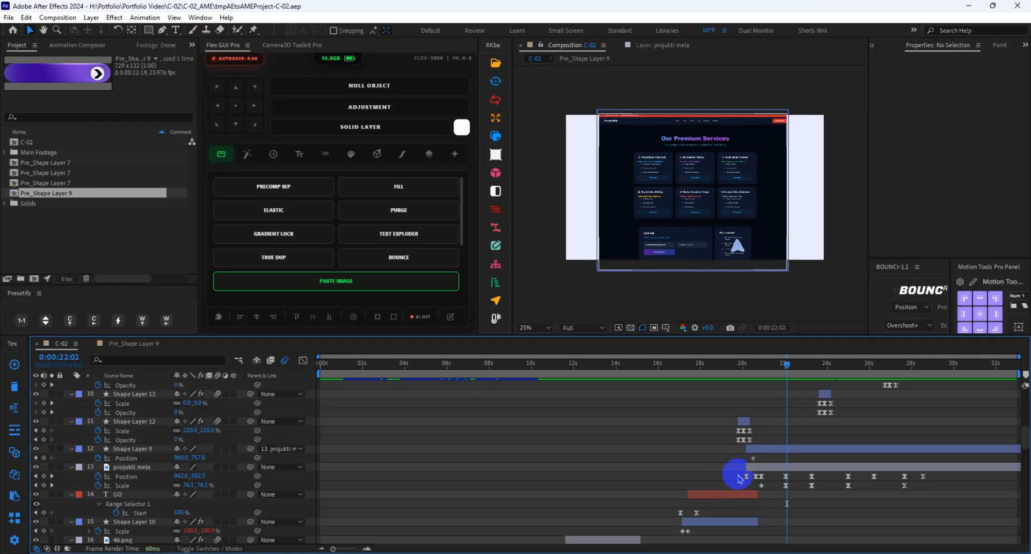
pyautogui.scroll(2, 675, 223)
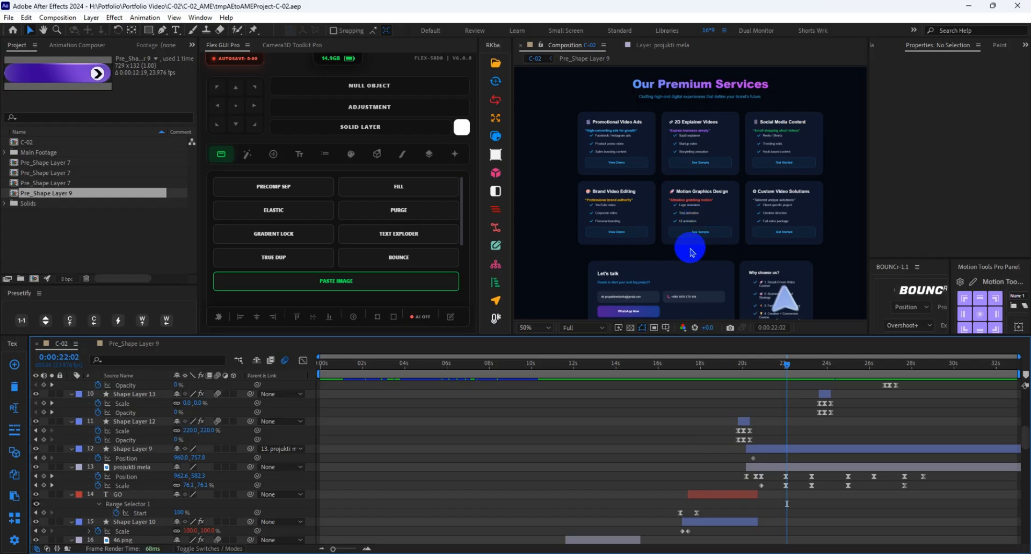
pyautogui.scroll(2, 687, 247)
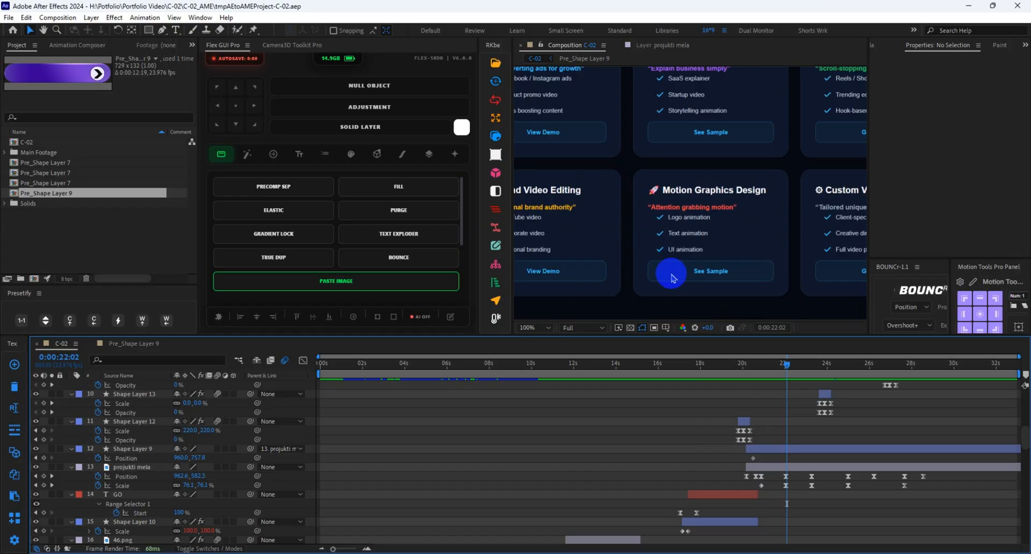
pyautogui.scroll(1, 706, 224)
pyautogui.scroll(-1, 705, 223)
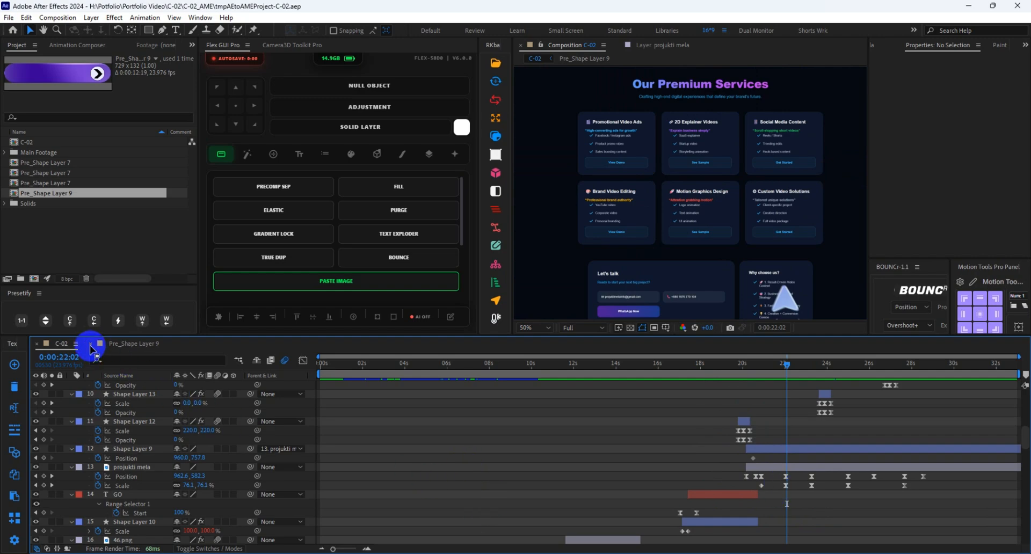
# Step: Close the Pre_Shape Layer 9 timeline and clear the selection in the project items
pyautogui.click(90, 343)
pyautogui.click(80, 224)
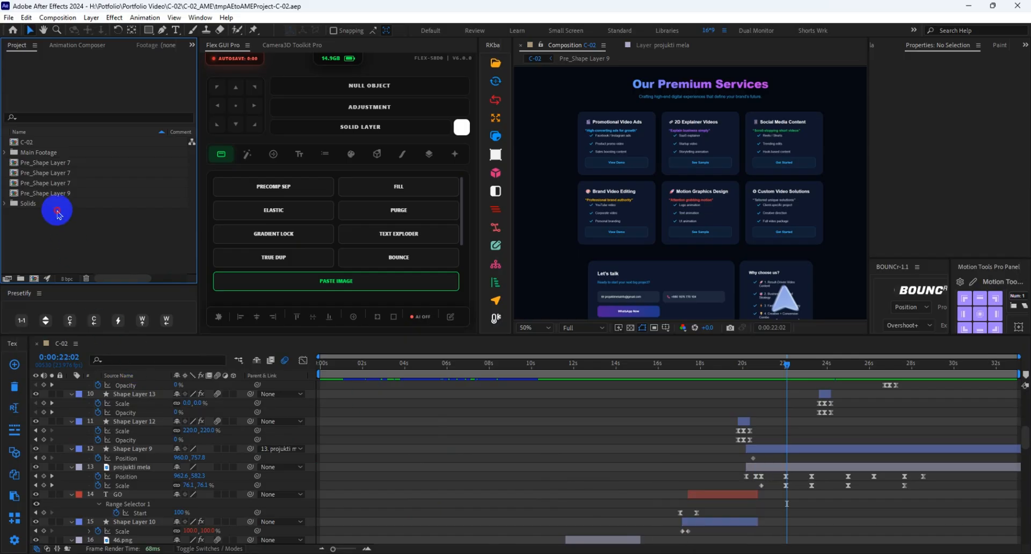
pyautogui.click(632, 448)
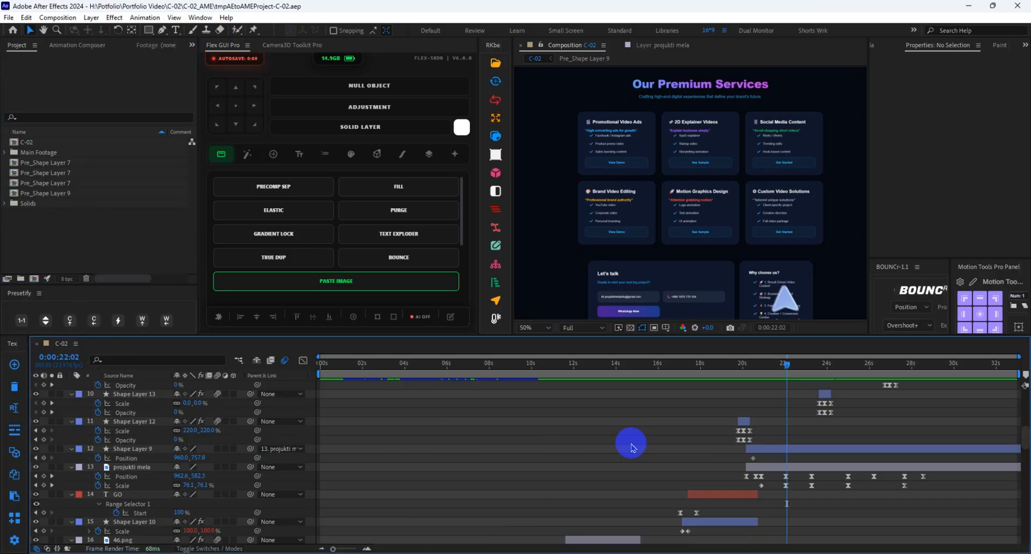
# Step: Review C-02's composition settings for size, frame rate and duration, cancel without changes and return to the 46.png layers
pyautogui.scroll(10, 399, 472)
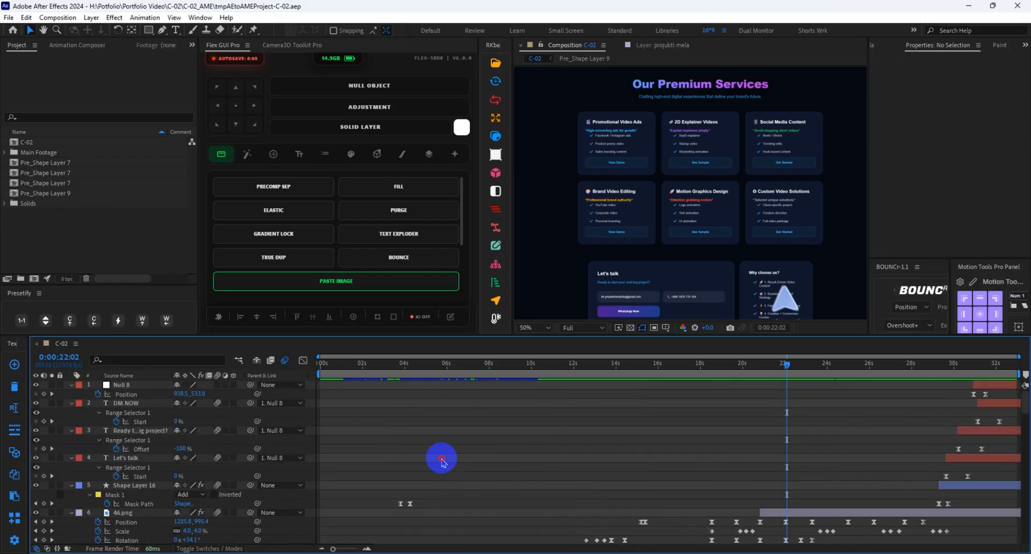
pyautogui.click(465, 454)
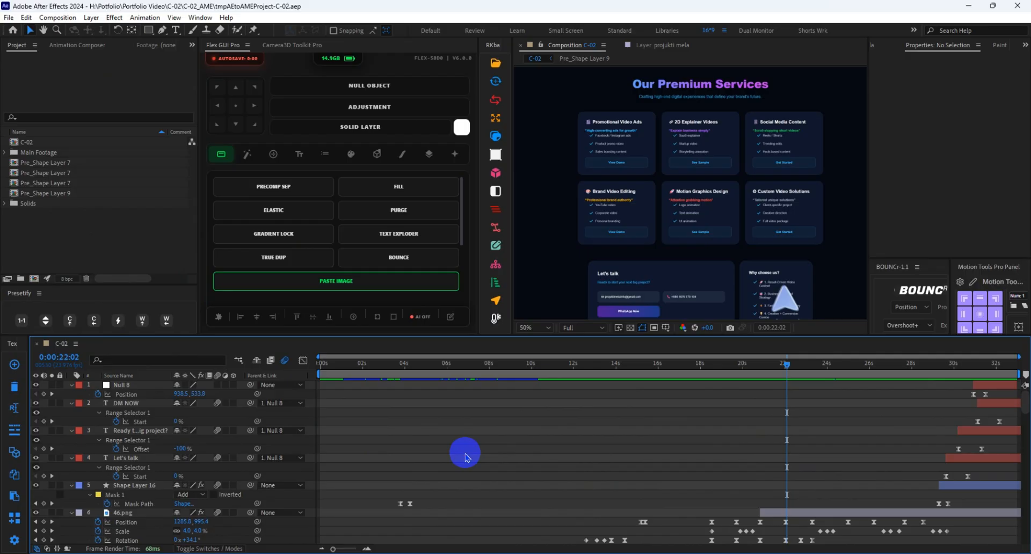
pyautogui.press('super+k')
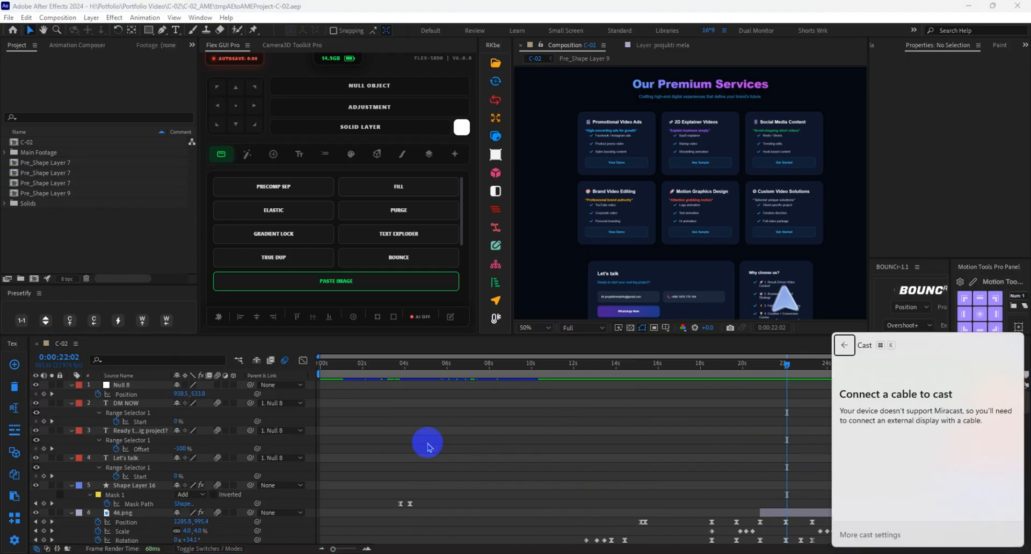
pyautogui.press('Escape')
pyautogui.hotkey('ctrl', 'k')
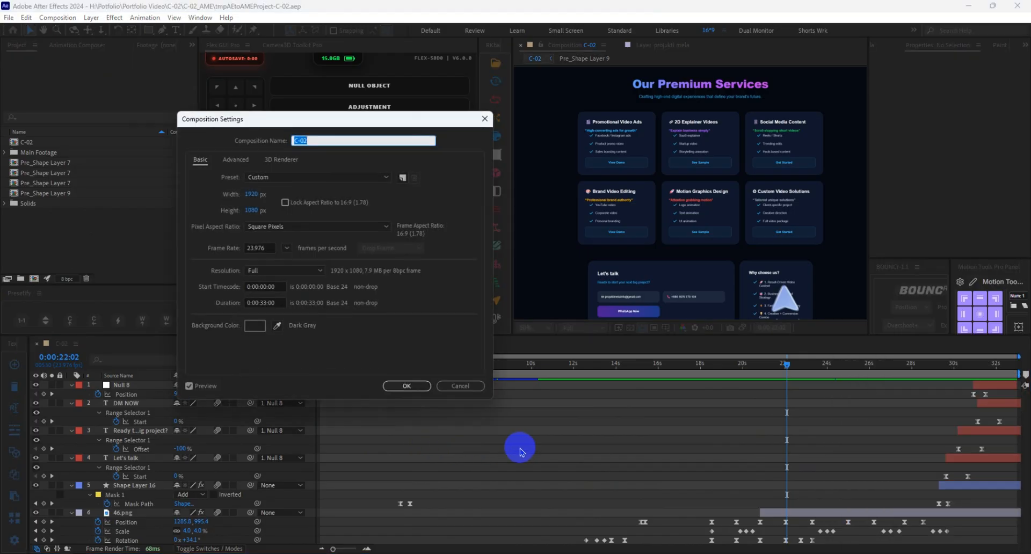
pyautogui.click(192, 197)
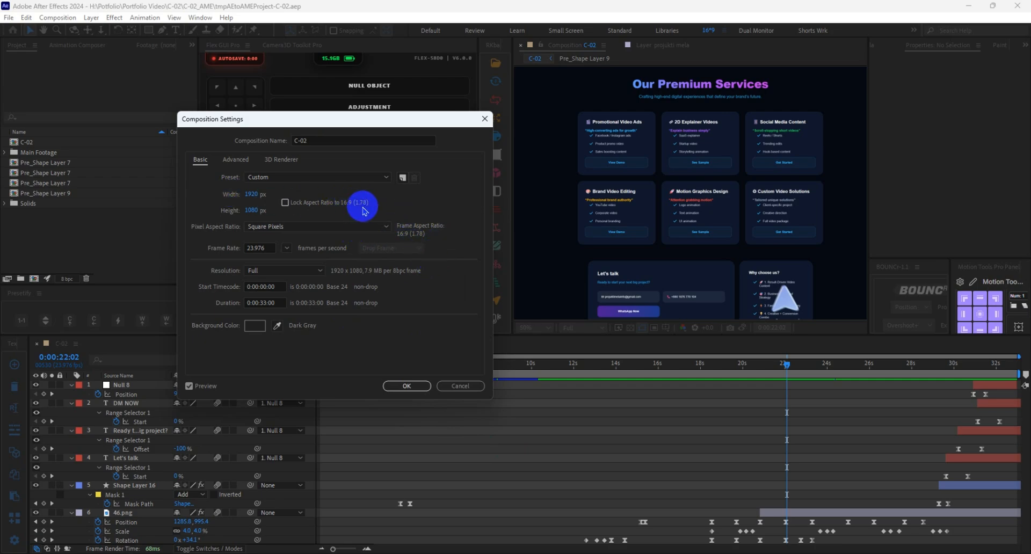
pyautogui.click(454, 387)
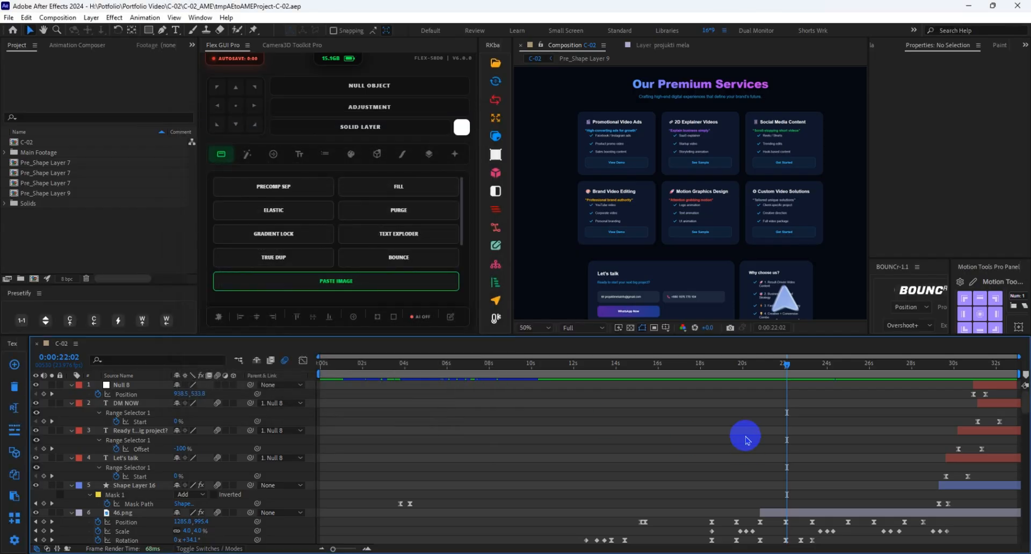
pyautogui.scroll(-3, 745, 439)
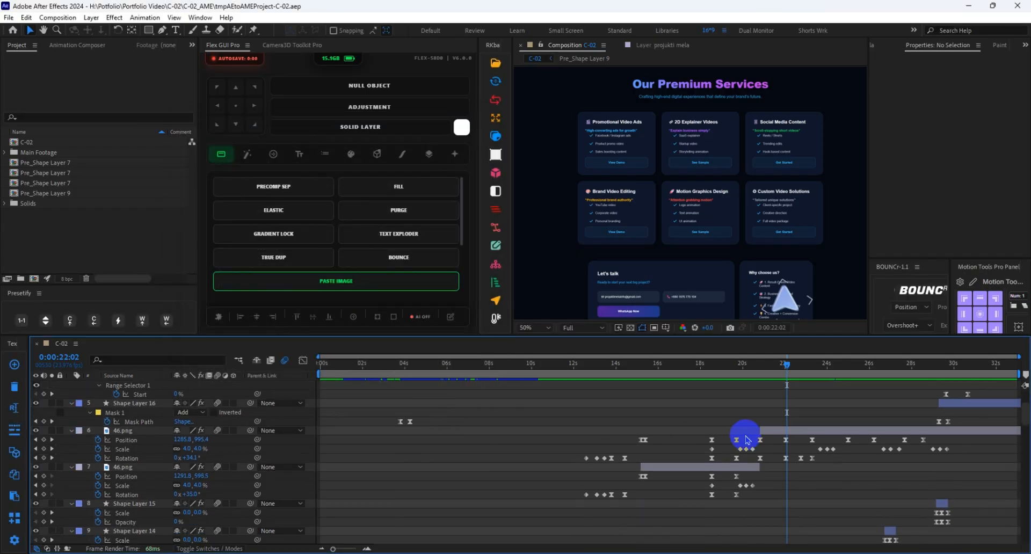
pyautogui.moveTo(541, 447); pyautogui.dragTo(896, 455)
pyautogui.moveTo(977, 450); pyautogui.dragTo(570, 442)
pyautogui.click(533, 450)
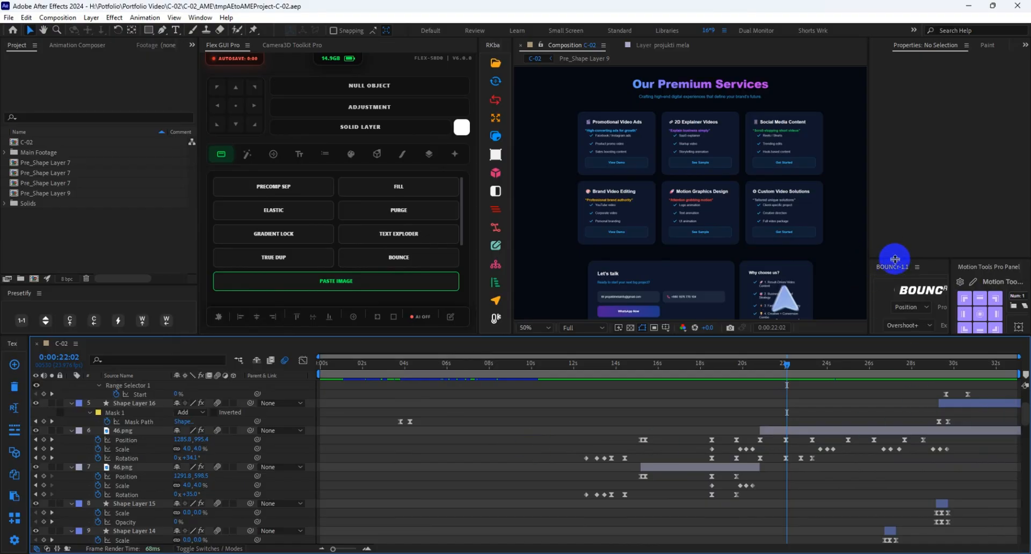
# Step: Give the BOUNCr and Motion Tools Pro panels more height and look through the keyframed layers of C-02
pyautogui.moveTo(894, 256); pyautogui.dragTo(895, 228)
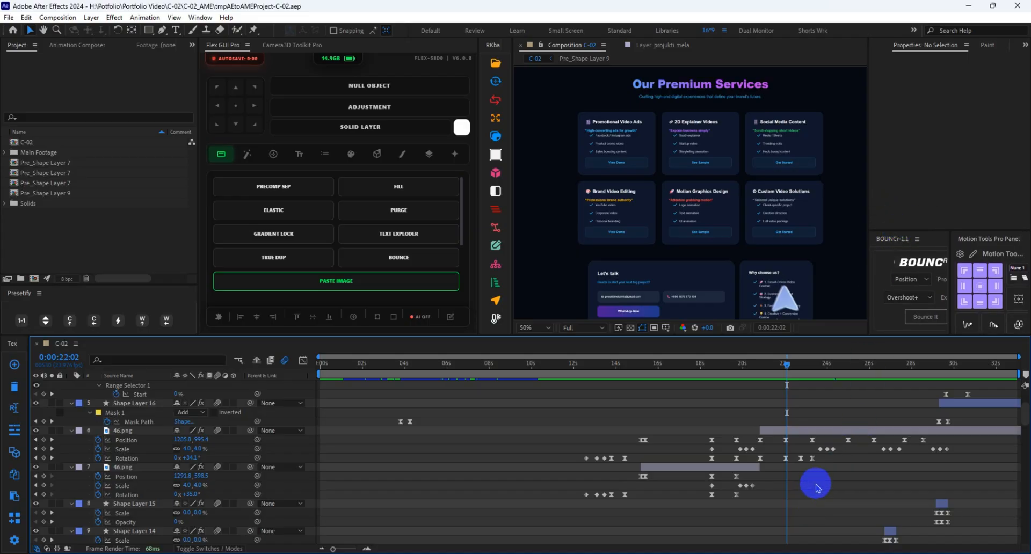
pyautogui.scroll(3, 775, 515)
pyautogui.scroll(-3, 782, 511)
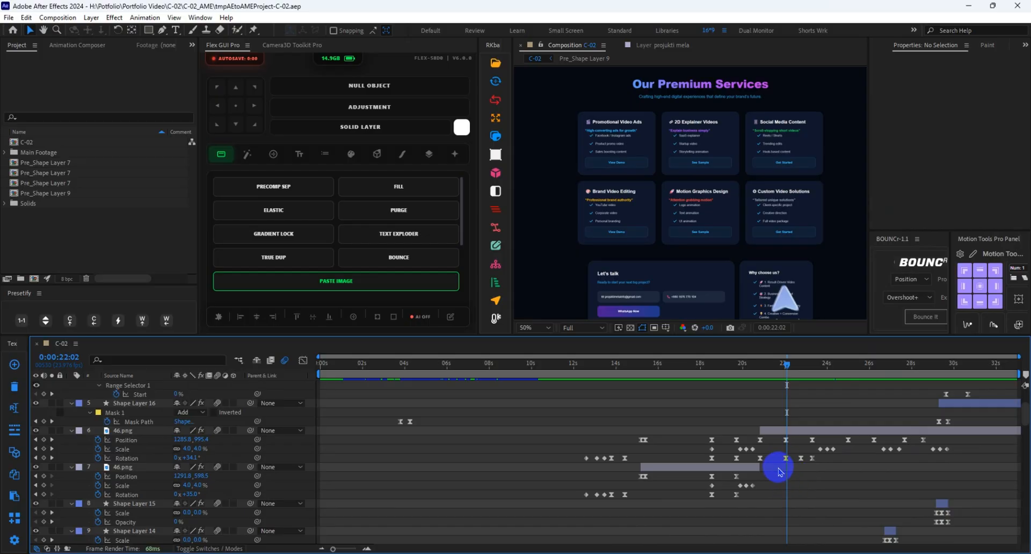
pyautogui.scroll(3, 499, 477)
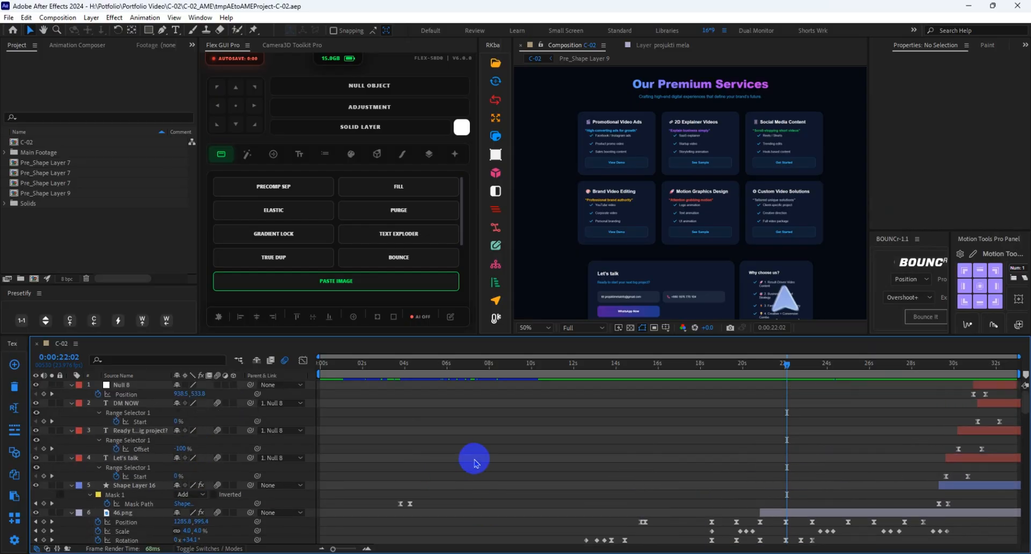
pyautogui.scroll(-9, 483, 457)
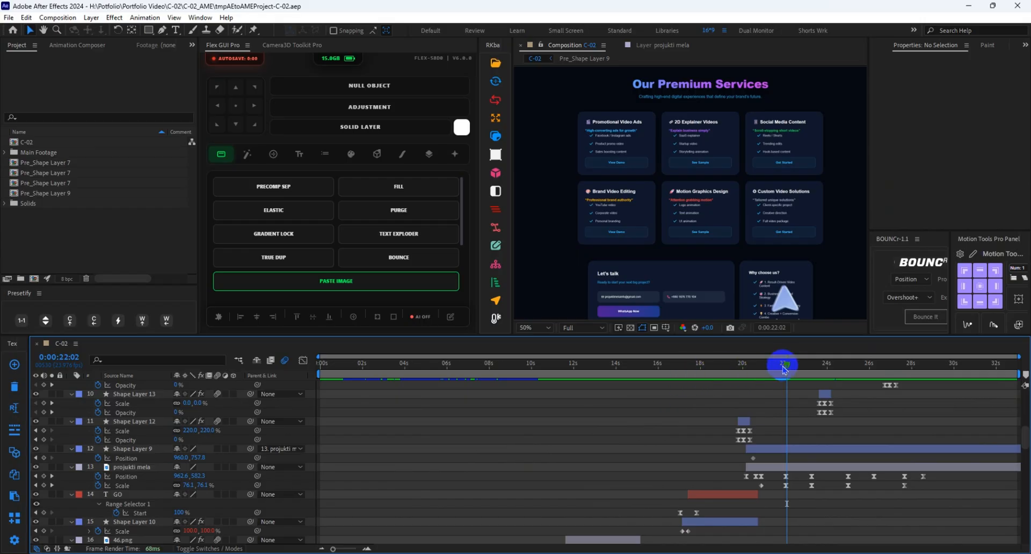
# Step: Return the playhead to the start of C-02 and fit the whole frame in the composition preview
pyautogui.moveTo(785, 365); pyautogui.dragTo(258, 357)
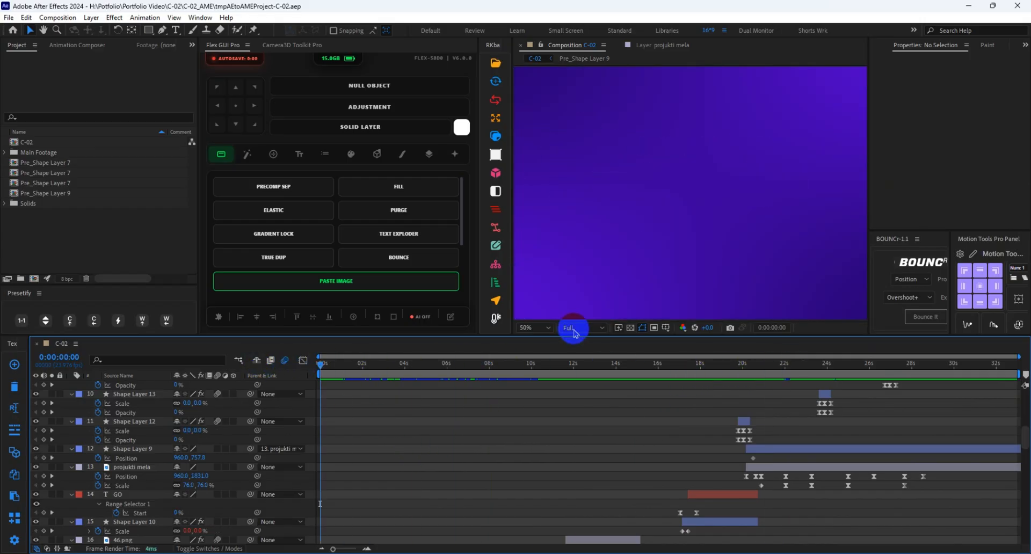
pyautogui.click(528, 333)
pyautogui.click(531, 382)
pyautogui.click(477, 480)
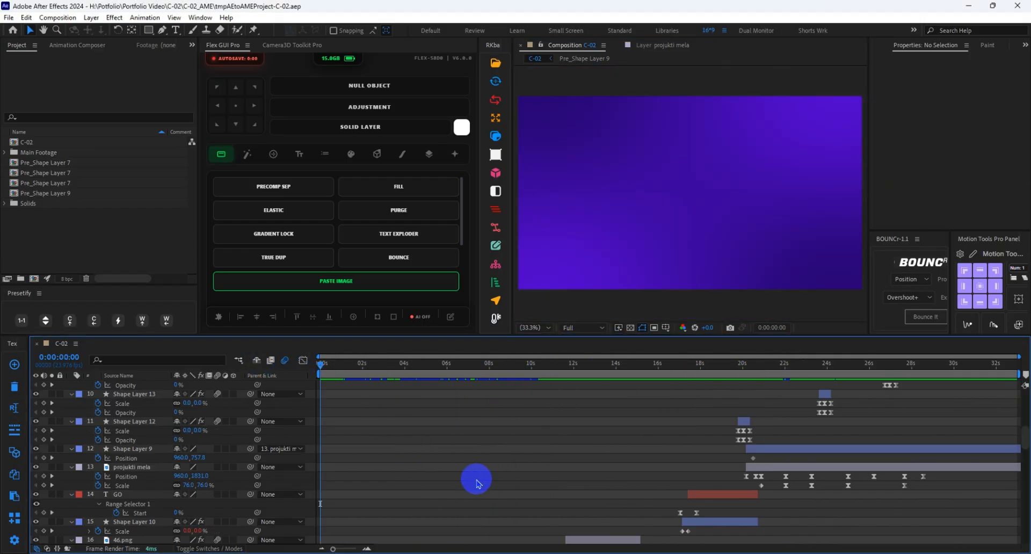
# Step: Collapse the revealed keyframe properties of all C-02 layers and clear the layer selection
pyautogui.scroll(9, 477, 476)
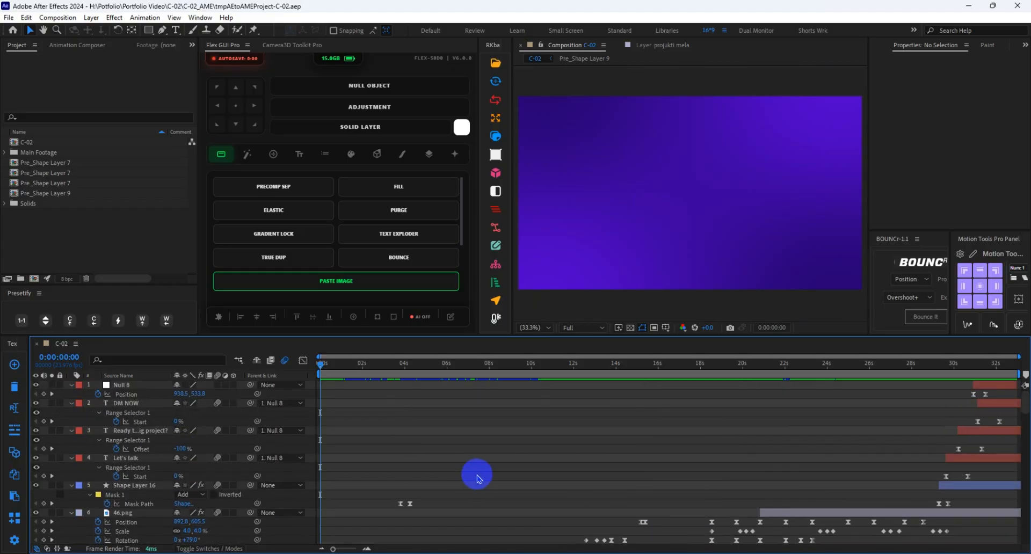
pyautogui.hotkey('ctrl', 'a')
pyautogui.press('y')
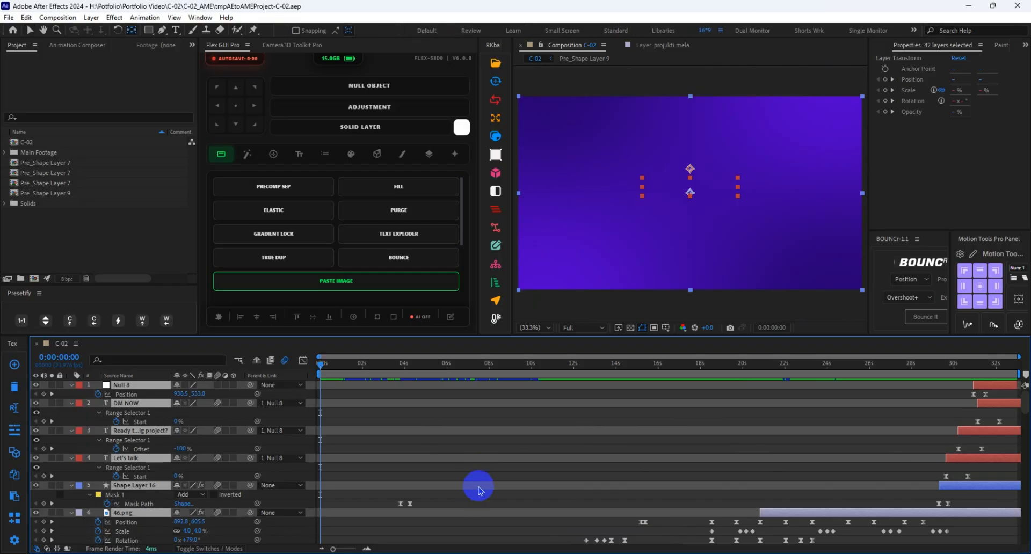
pyautogui.press('u')
pyautogui.click(472, 456)
# Step: Examine the collapsed C-02 layer stack from Null 8 down to Shape Layer 1, including layer order, timing and parenting
pyautogui.scroll(-5, 471, 453)
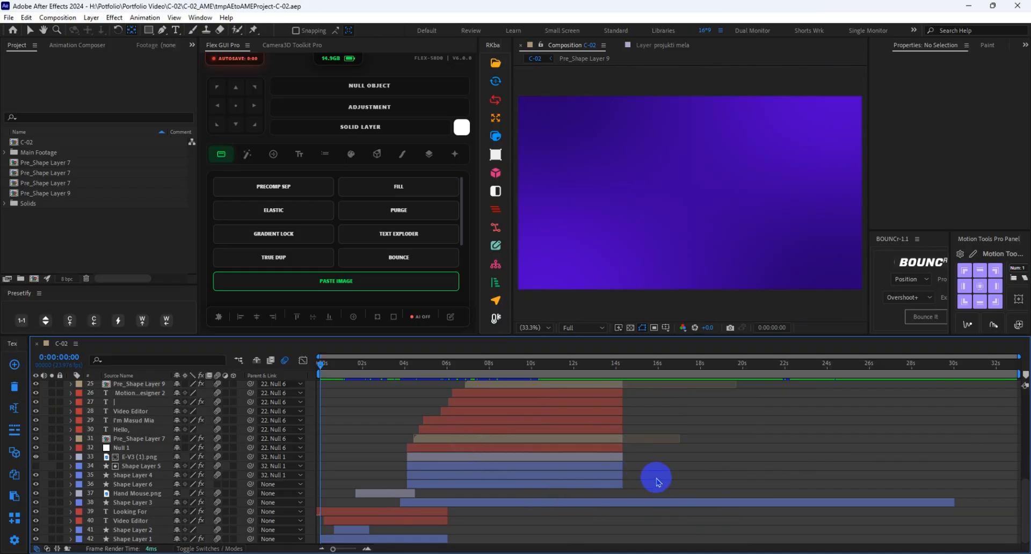
pyautogui.scroll(2, 661, 479)
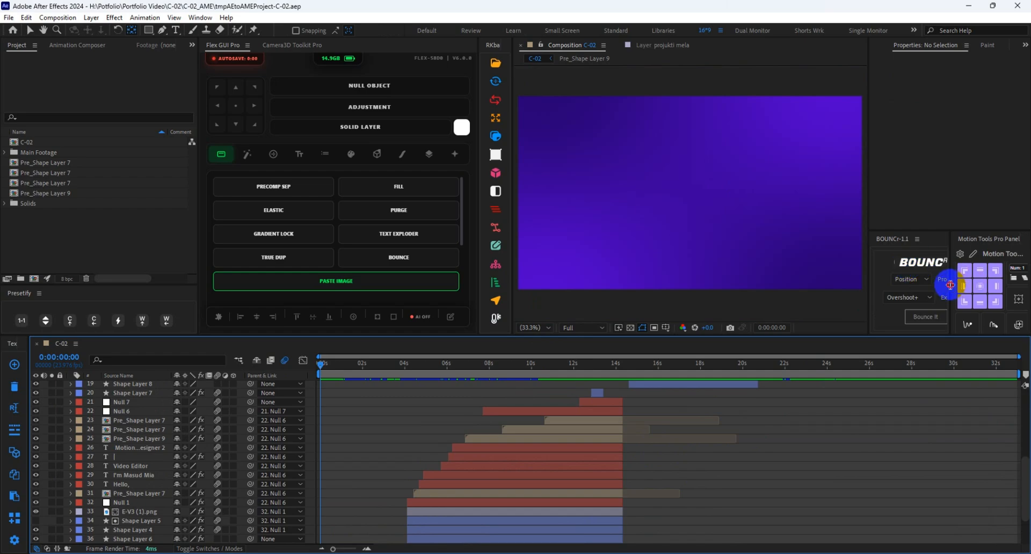
pyautogui.moveTo(950, 285); pyautogui.dragTo(956, 285)
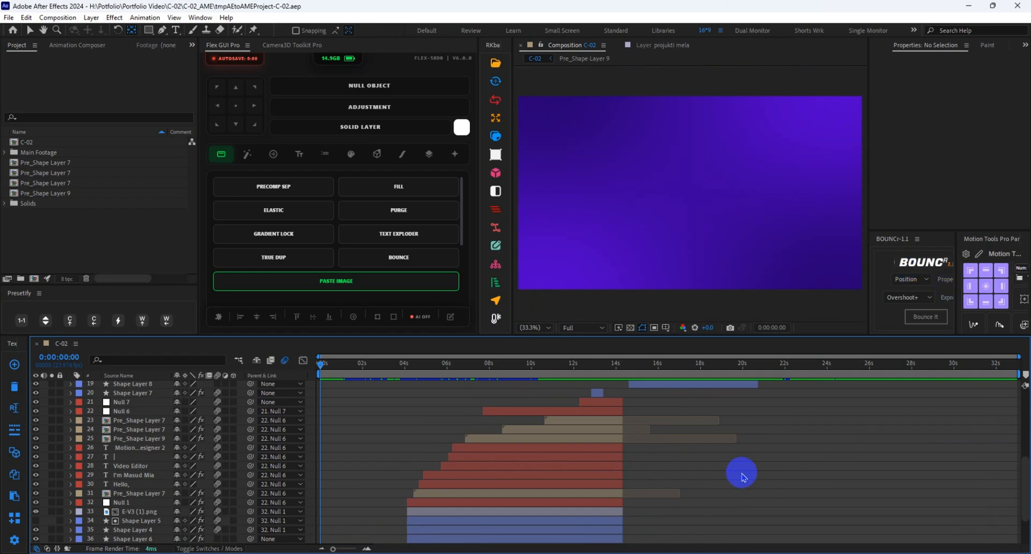
pyautogui.scroll(2, 702, 488)
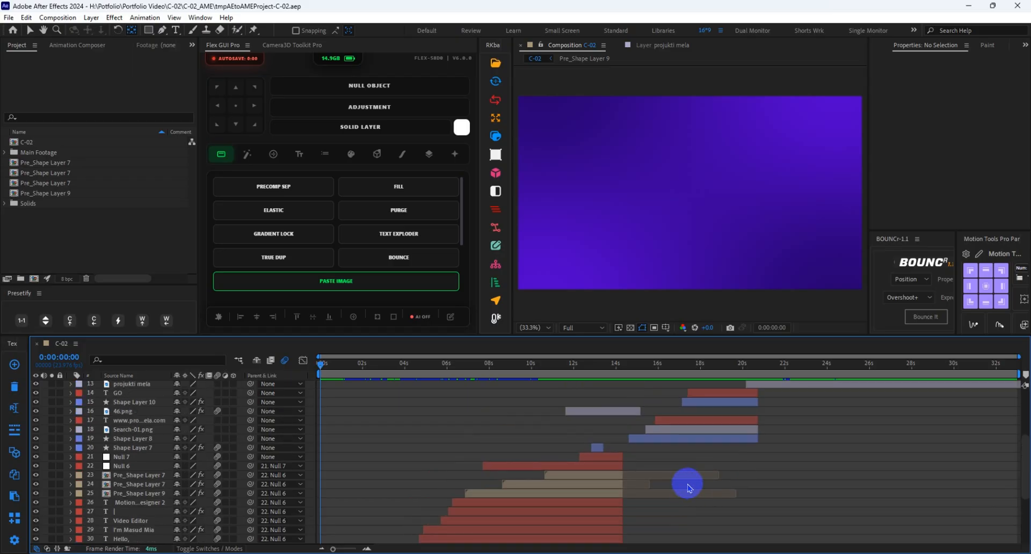
pyautogui.scroll(-4, 693, 494)
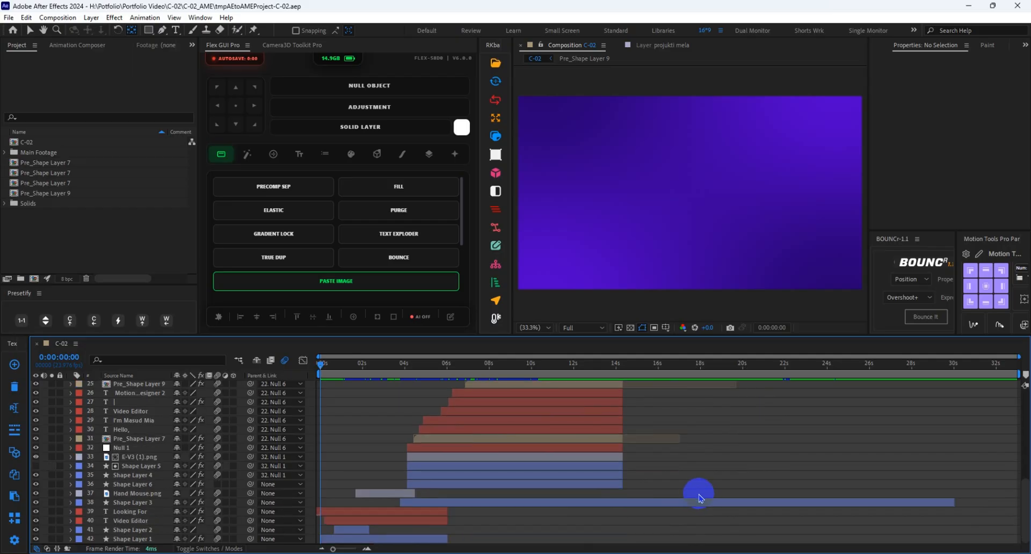
pyautogui.scroll(4, 700, 493)
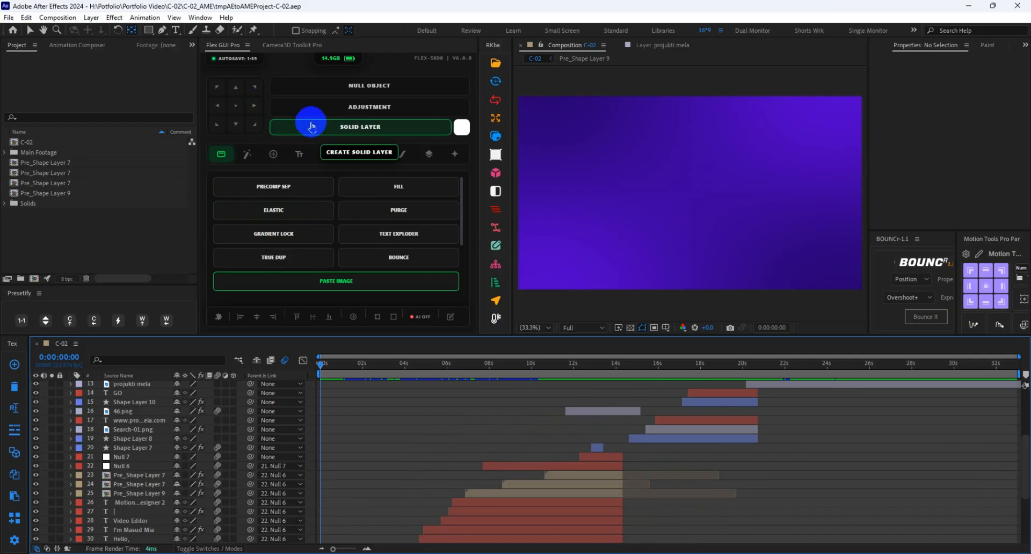
pyautogui.scroll(-3, 329, 242)
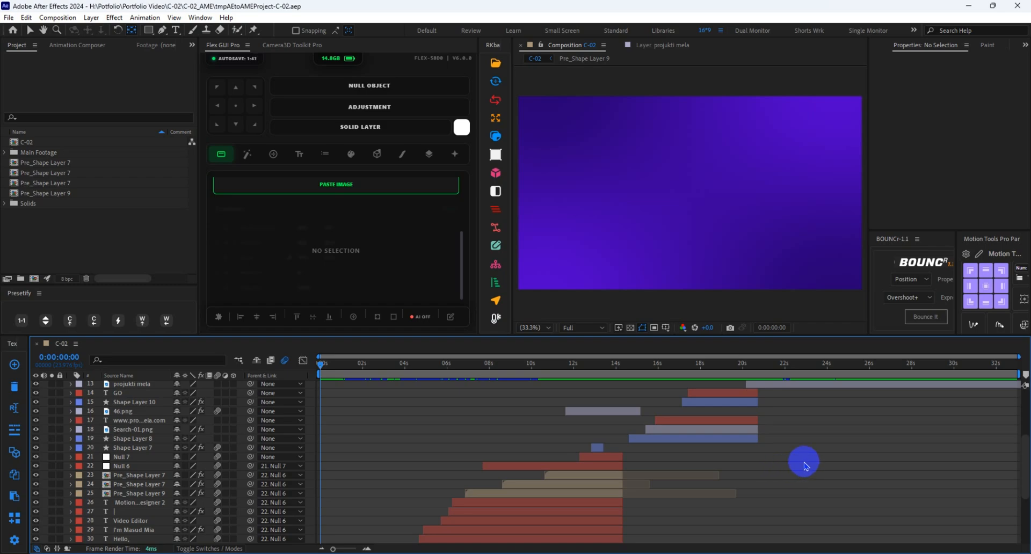
pyautogui.scroll(-6, 803, 464)
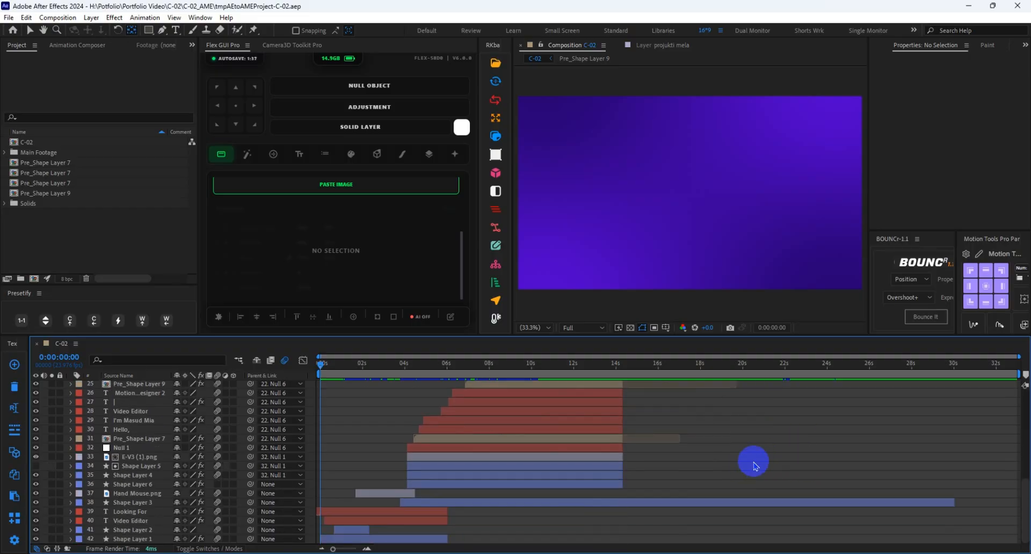
pyautogui.scroll(10, 753, 465)
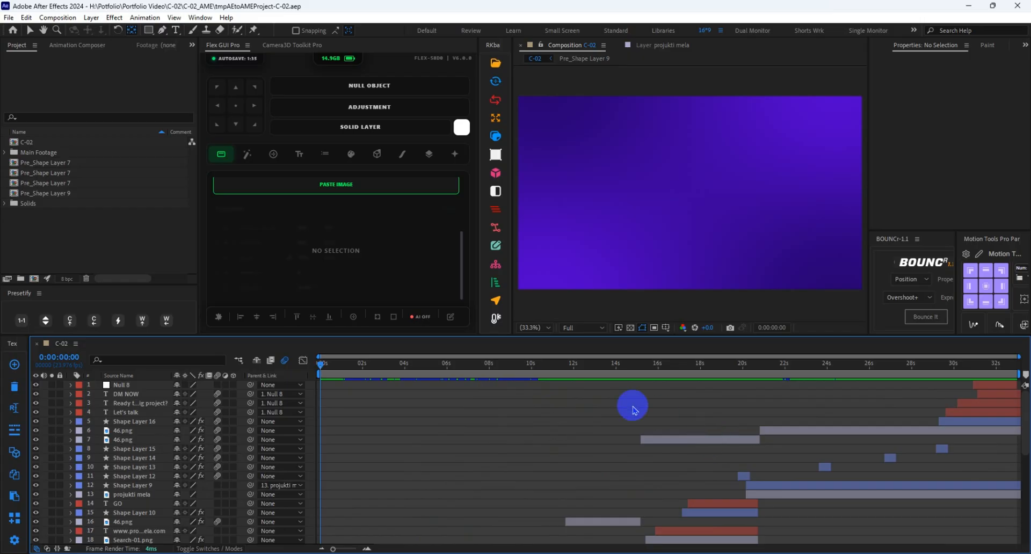
# Step: Play back the opening of C-02, stop during the introduction scene and return the playhead to the start
pyautogui.press('space')
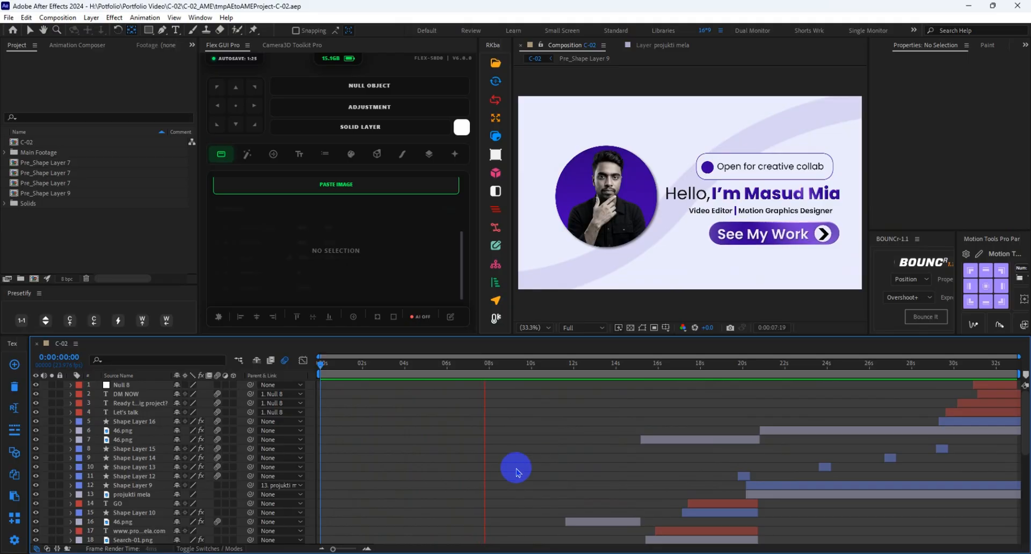
pyautogui.scroll(-8, 462, 486)
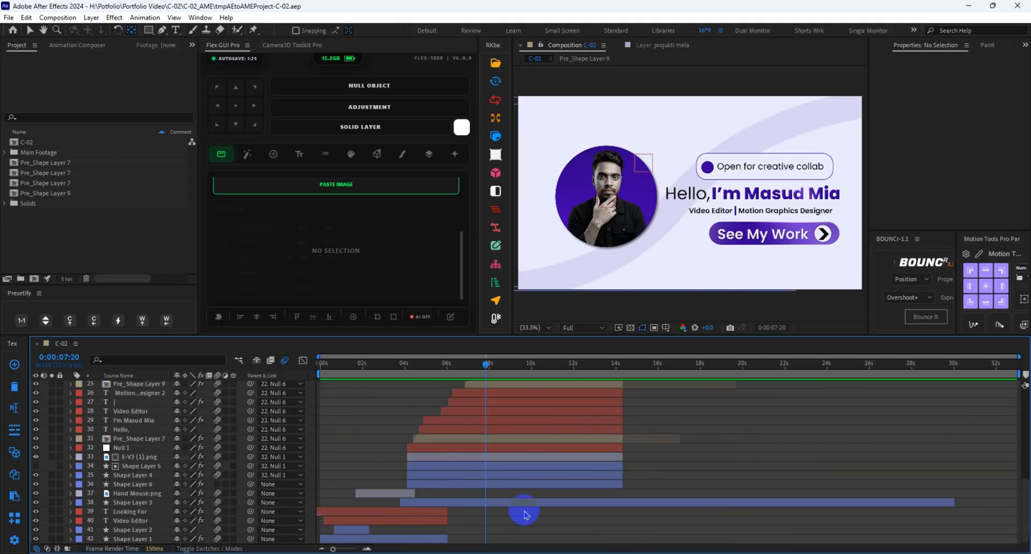
pyautogui.scroll(8, 478, 505)
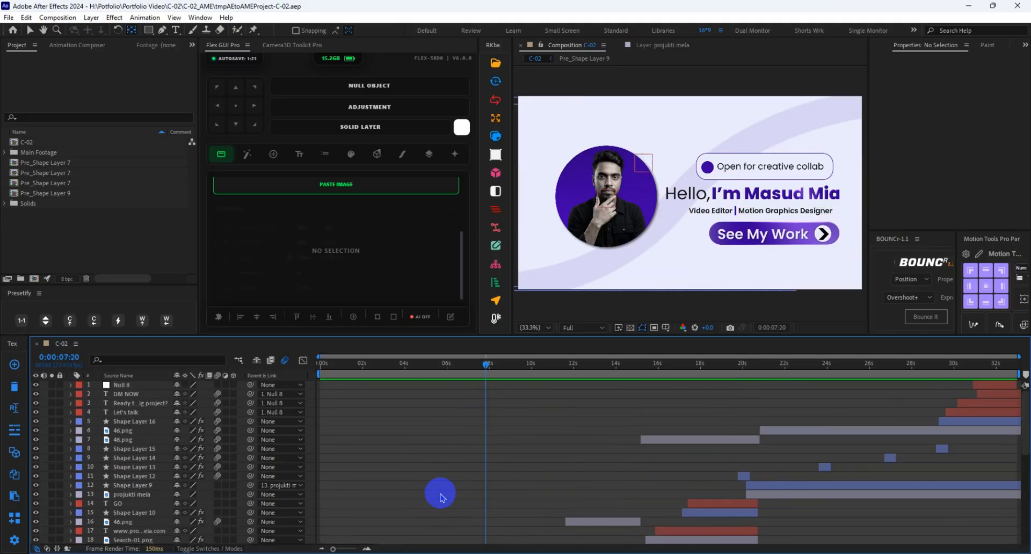
pyautogui.moveTo(471, 363); pyautogui.dragTo(324, 386)
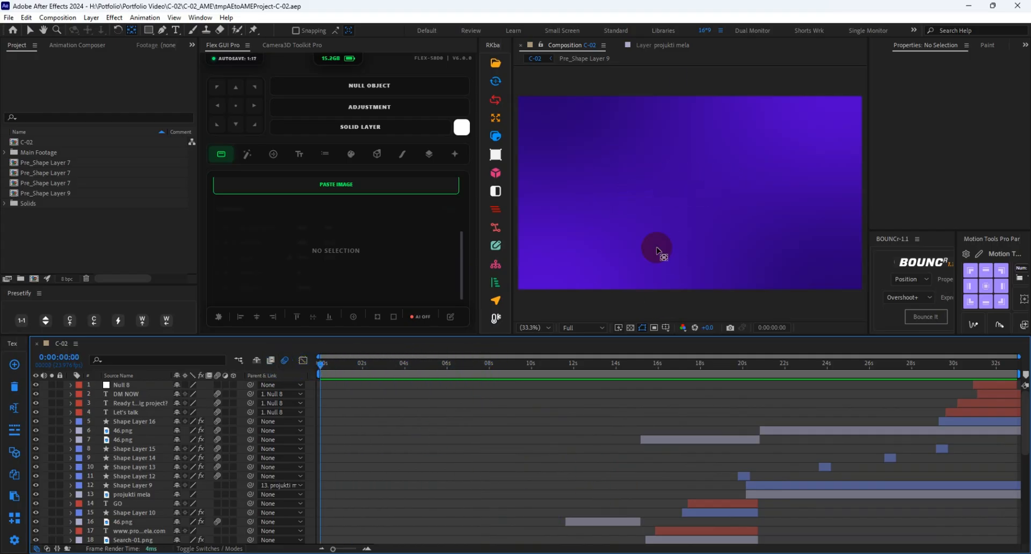
# Step: Switch back to the Selection tool and select the background layer Shape Layer 1 among the lowest layers
pyautogui.scroll(-8, 388, 472)
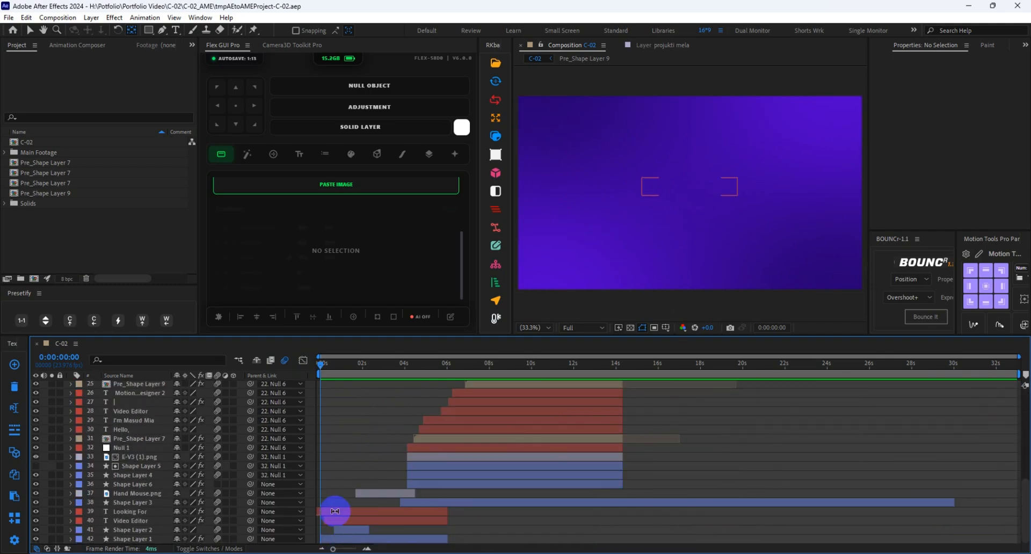
pyautogui.click(333, 540)
pyautogui.click(387, 418)
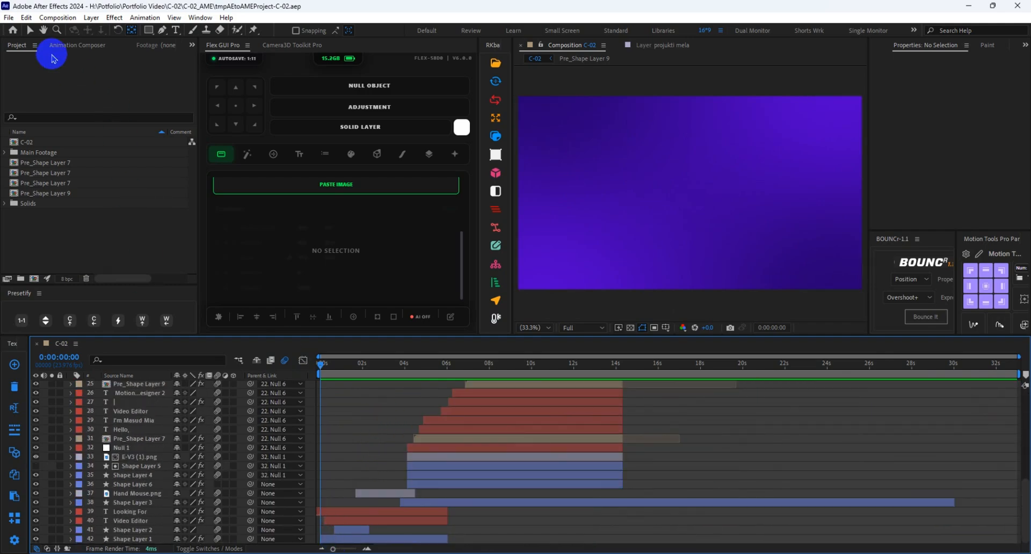
pyautogui.click(30, 30)
pyautogui.click(384, 540)
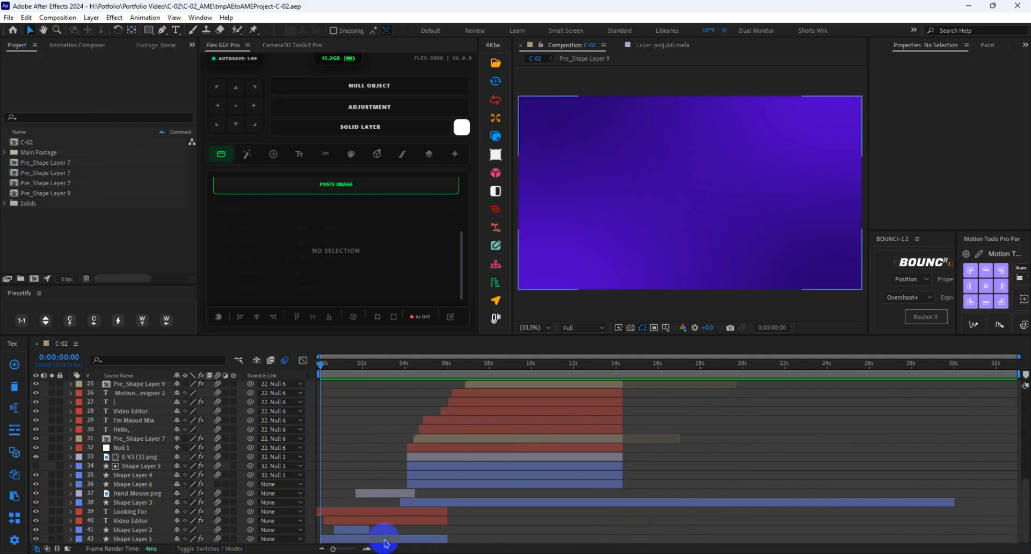
pyautogui.click(565, 505)
pyautogui.click(409, 543)
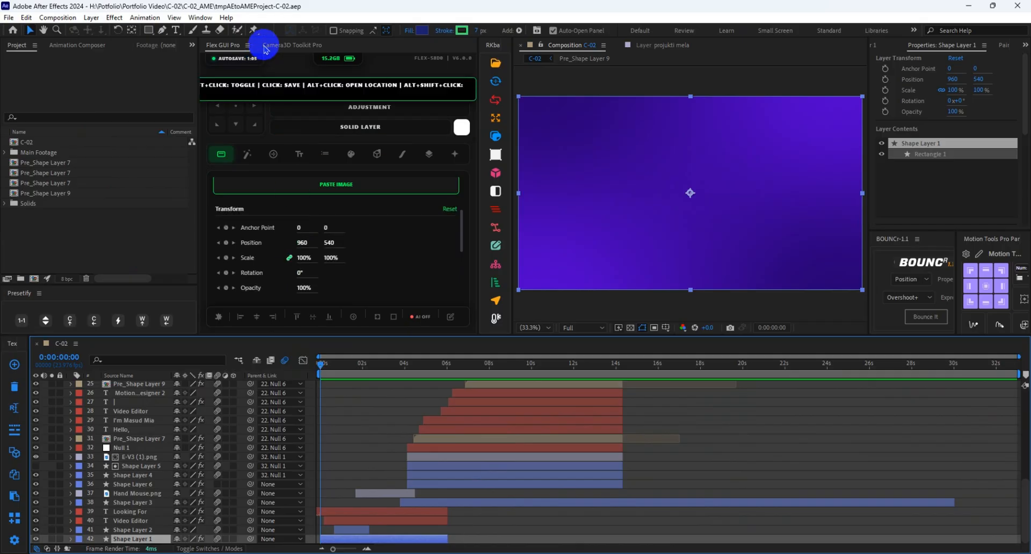
# Step: Open the effect controls of Shape Layer 1 and review its 4-Color Gradient positions, colors and blend settings
pyautogui.click(141, 45)
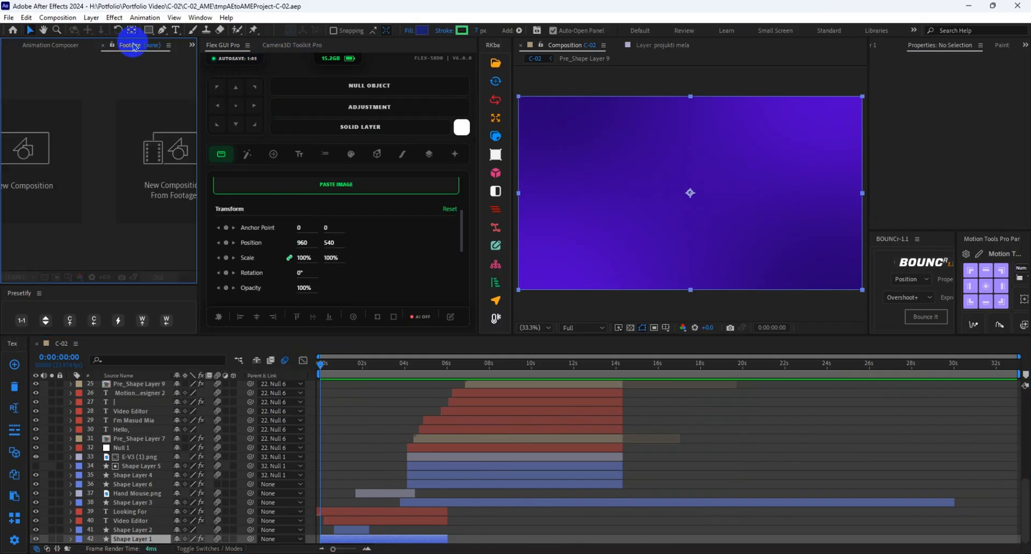
pyautogui.click(924, 49)
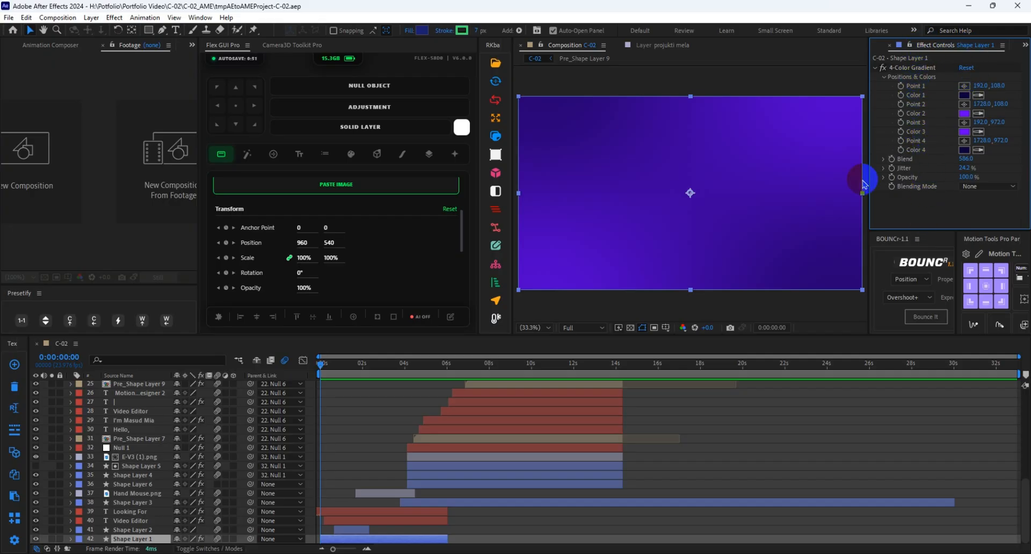
pyautogui.click(471, 536)
pyautogui.click(404, 539)
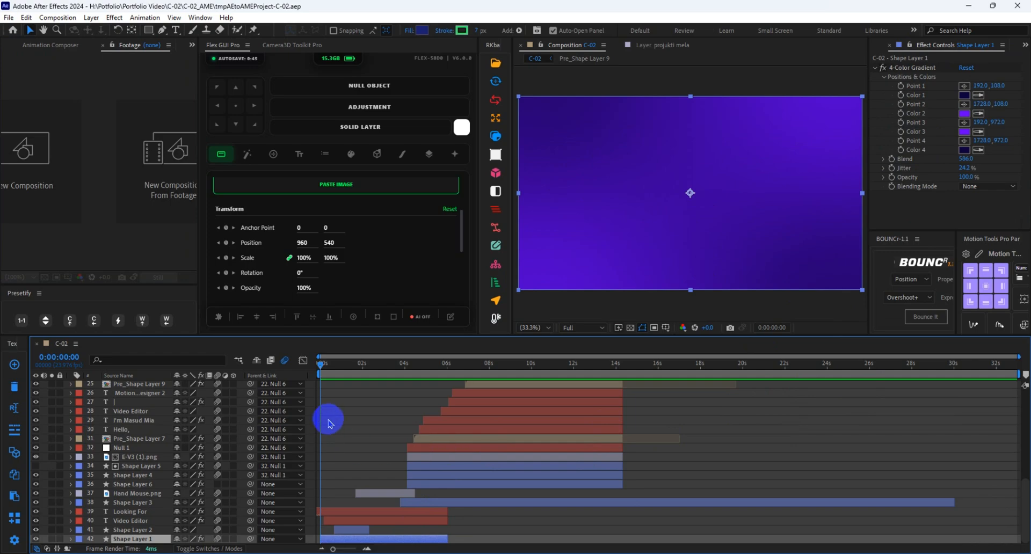
# Step: Advance to 0:00:01:02, where the Looking For Video Editor title shows, and select its underline stroke, Shape Layer 2
pyautogui.moveTo(324, 367); pyautogui.dragTo(344, 362)
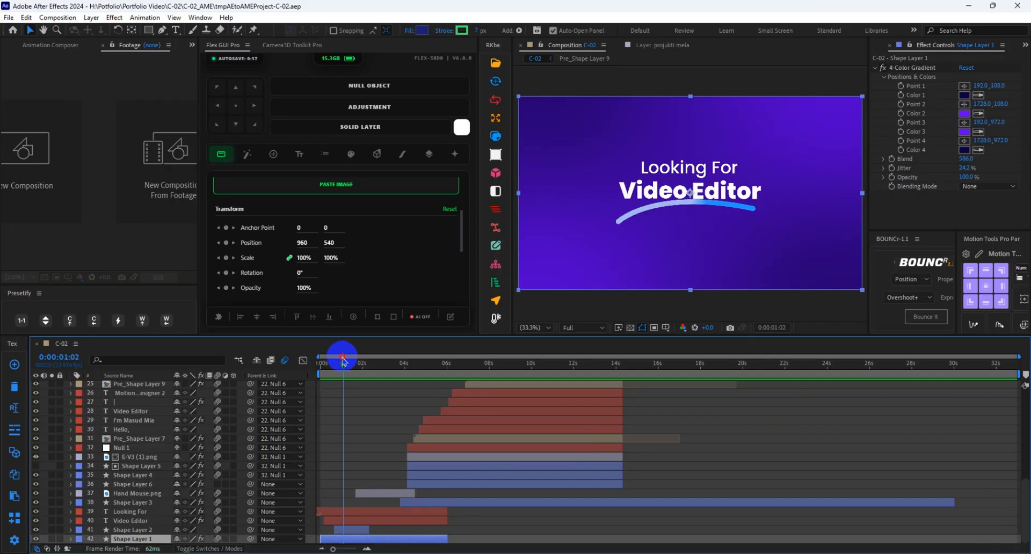
pyautogui.click(793, 446)
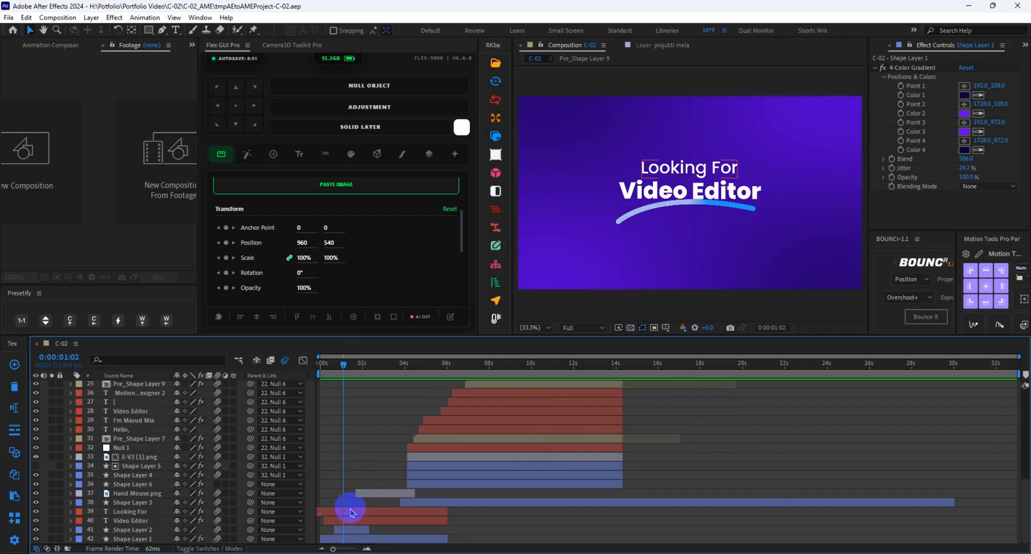
pyautogui.click(350, 530)
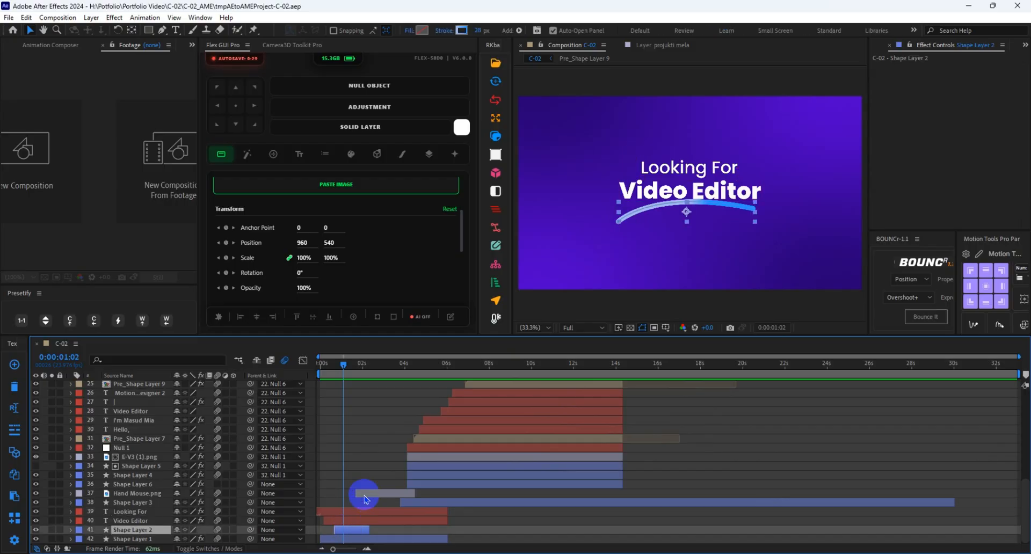
# Step: Reveal the Start and End keyframes of Shape Layer 2 and scrub between 0:00:01:08 and 0:00:02:00 to check the underline animation
pyautogui.moveTo(341, 364)
pyautogui.mouseDown()
pyautogui.moveTo(333, 370)
pyautogui.moveTo(362, 366)
pyautogui.mouseUp()
pyautogui.click(351, 389)
pyautogui.press('u')
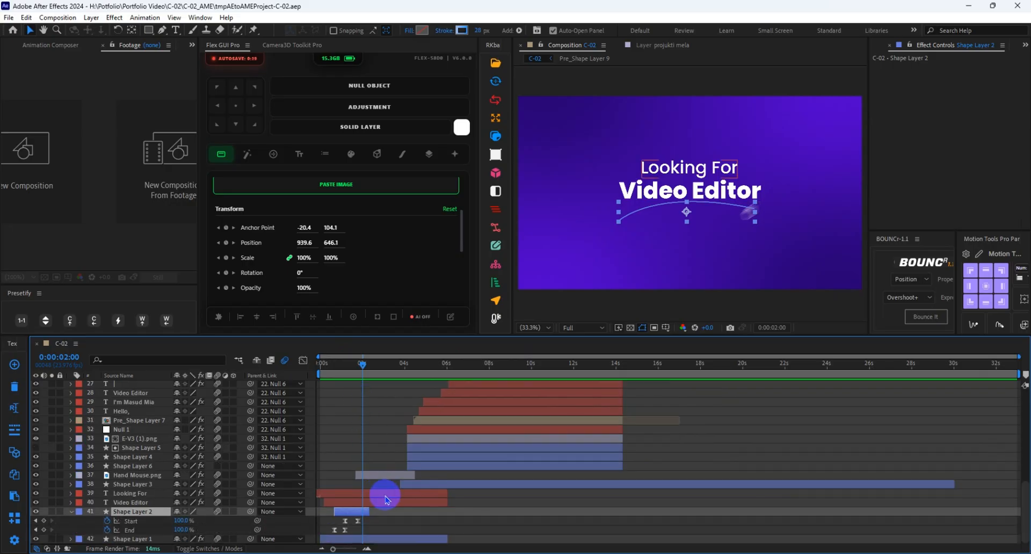
pyautogui.moveTo(363, 366)
pyautogui.mouseDown()
pyautogui.moveTo(333, 365)
pyautogui.moveTo(348, 369)
pyautogui.mouseUp()
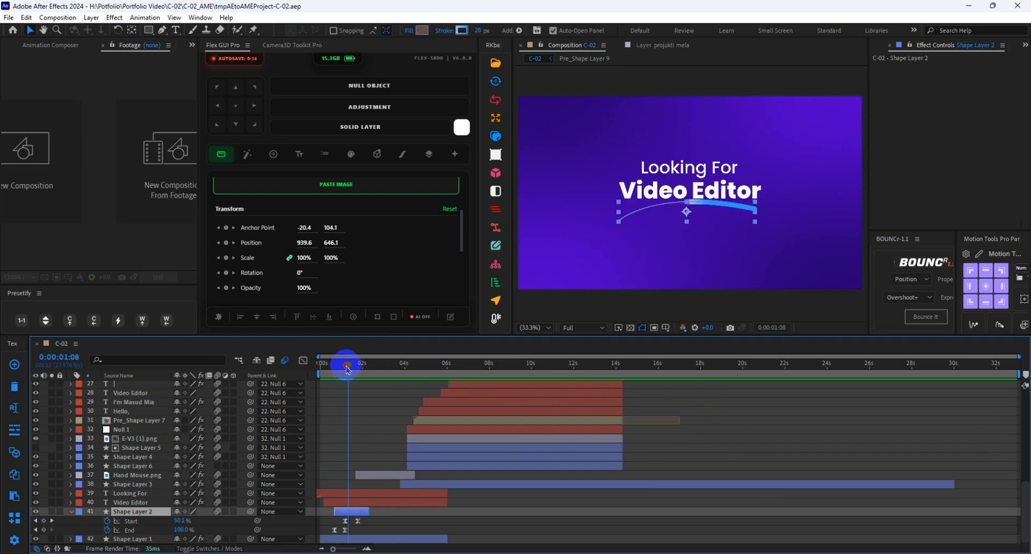
pyautogui.click(379, 533)
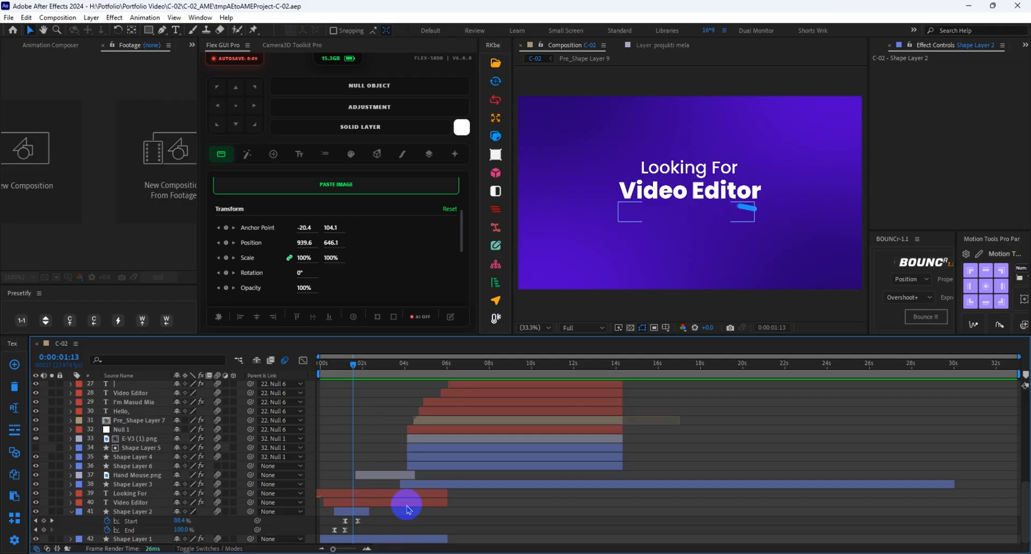
# Step: Return to 0:00:01:03 to examine the underline stroke below the Video Editor title and deselect Shape Layer 2
pyautogui.moveTo(357, 365); pyautogui.dragTo(347, 369)
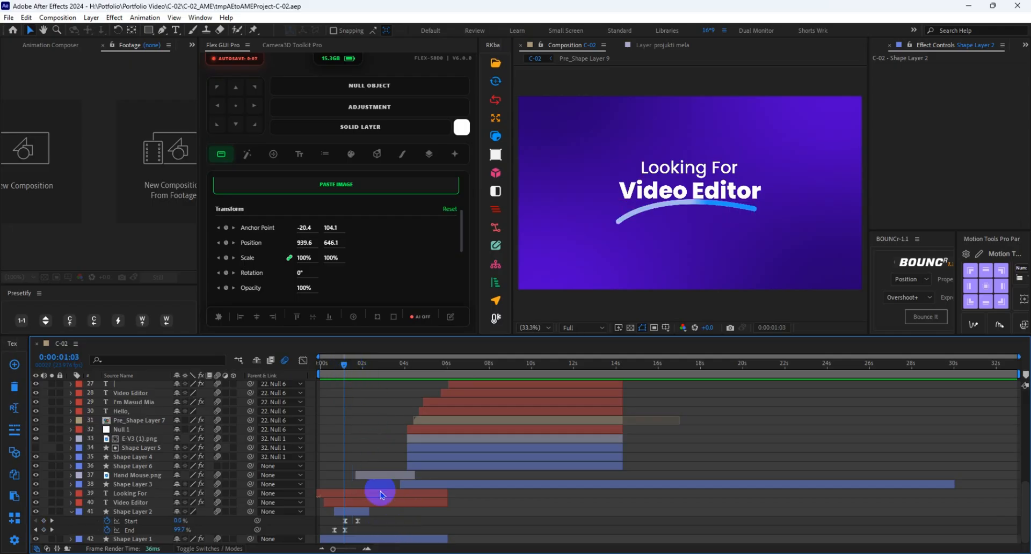
pyautogui.click(377, 527)
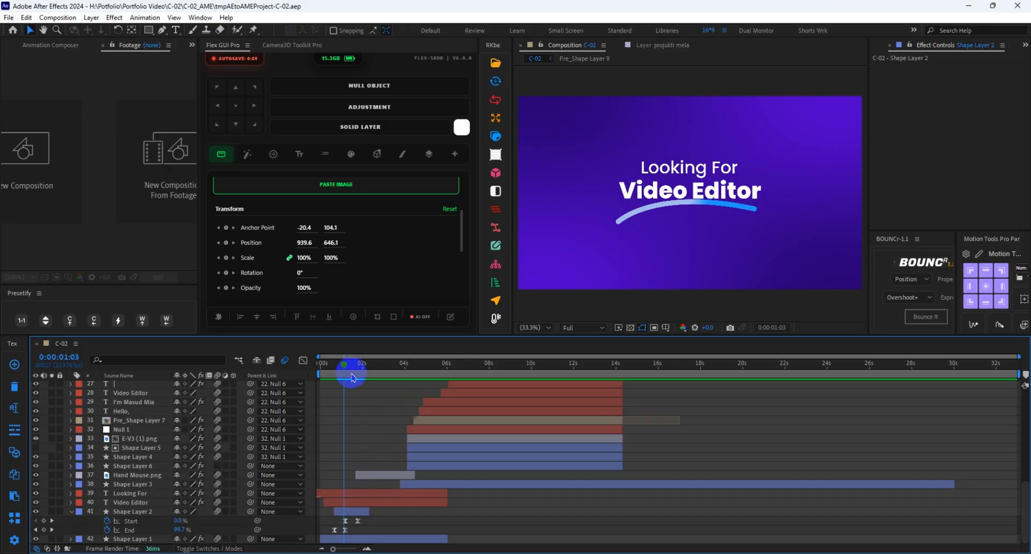
pyautogui.click(381, 493)
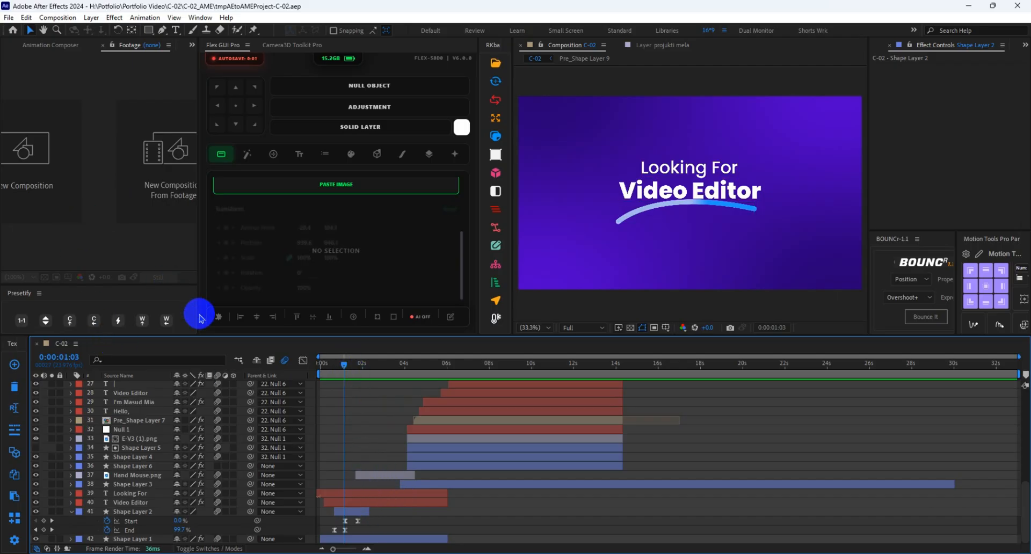
pyautogui.click(437, 531)
pyautogui.click(458, 493)
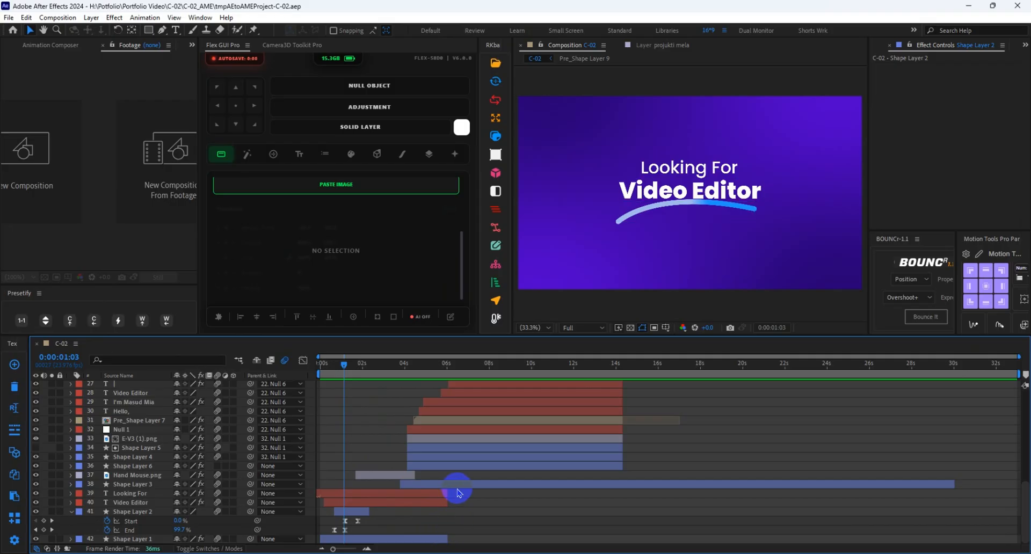
pyautogui.click(359, 393)
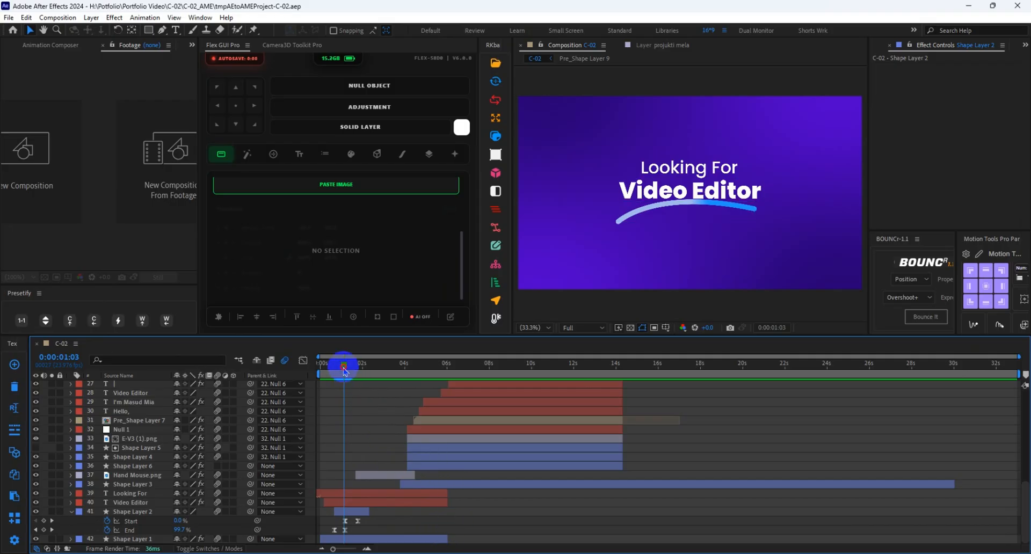
# Step: Scrub from 0:00:01:03 to 0:00:03:21 to examine how the Hand Mouse.png cursor enters and moves below the title
pyautogui.moveTo(344, 369); pyautogui.dragTo(354, 371)
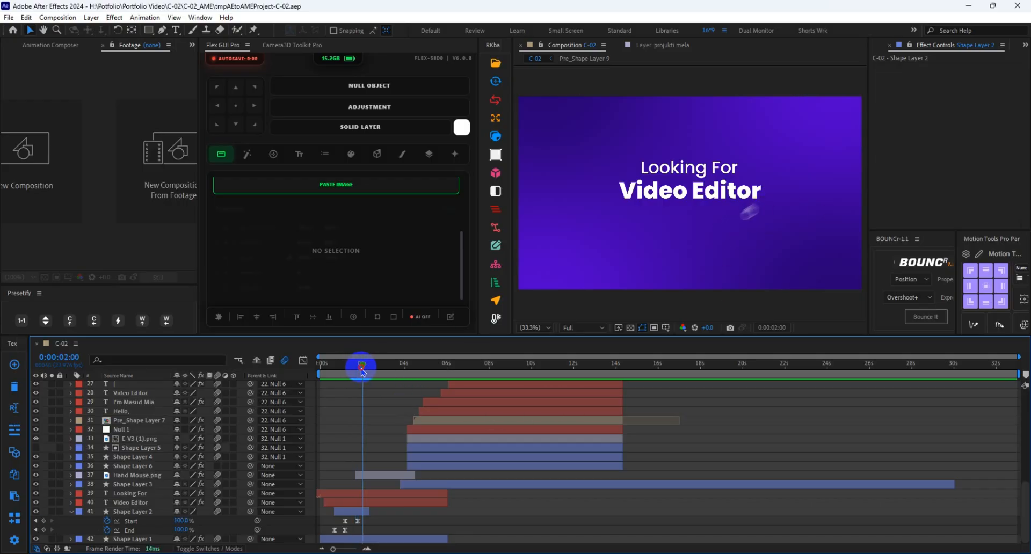
pyautogui.moveTo(366, 373)
pyautogui.mouseDown()
pyautogui.moveTo(376, 375)
pyautogui.moveTo(333, 372)
pyautogui.moveTo(359, 374)
pyautogui.mouseUp()
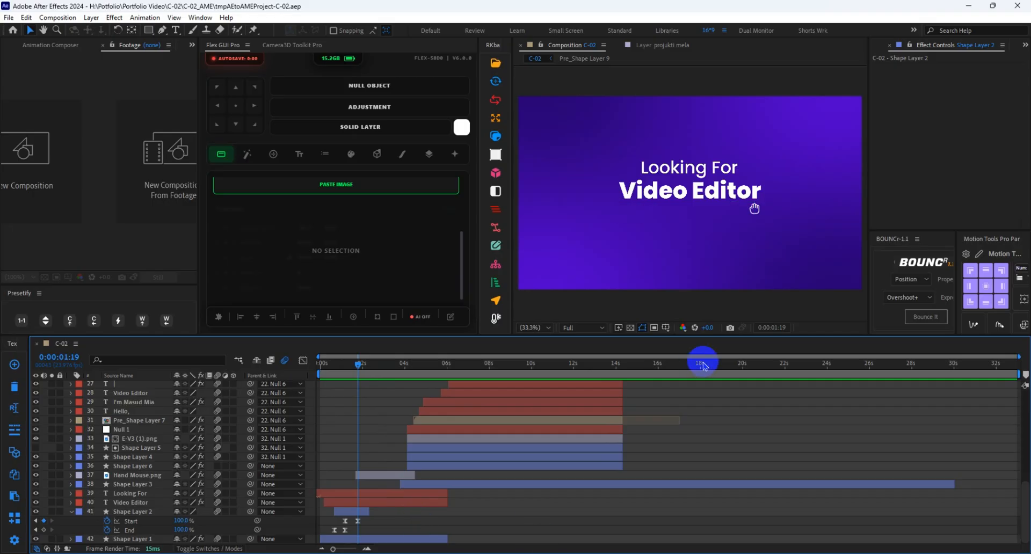
pyautogui.scroll(2, 753, 213)
pyautogui.scroll(-2, 798, 252)
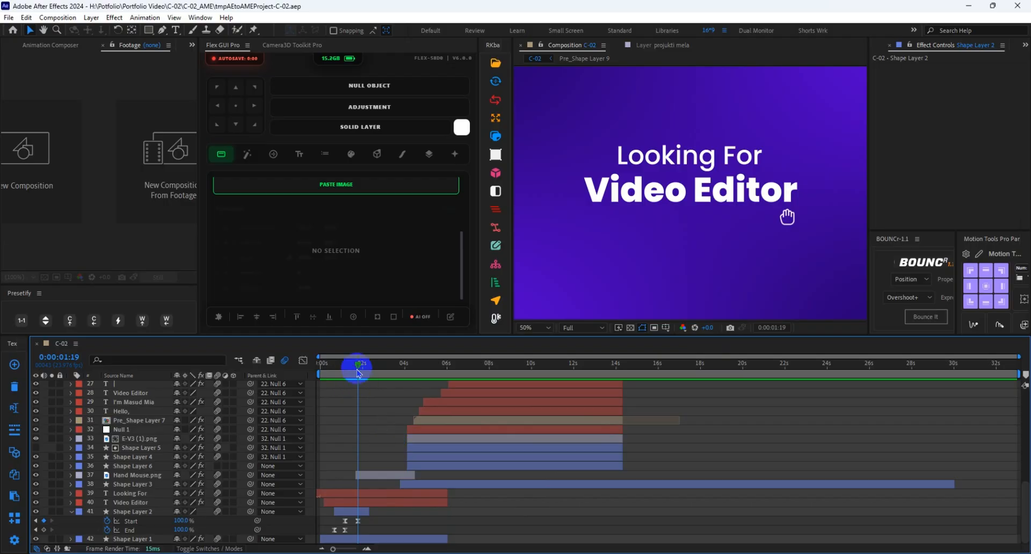
pyautogui.moveTo(357, 363)
pyautogui.mouseDown()
pyautogui.moveTo(338, 364)
pyautogui.moveTo(364, 371)
pyautogui.mouseUp()
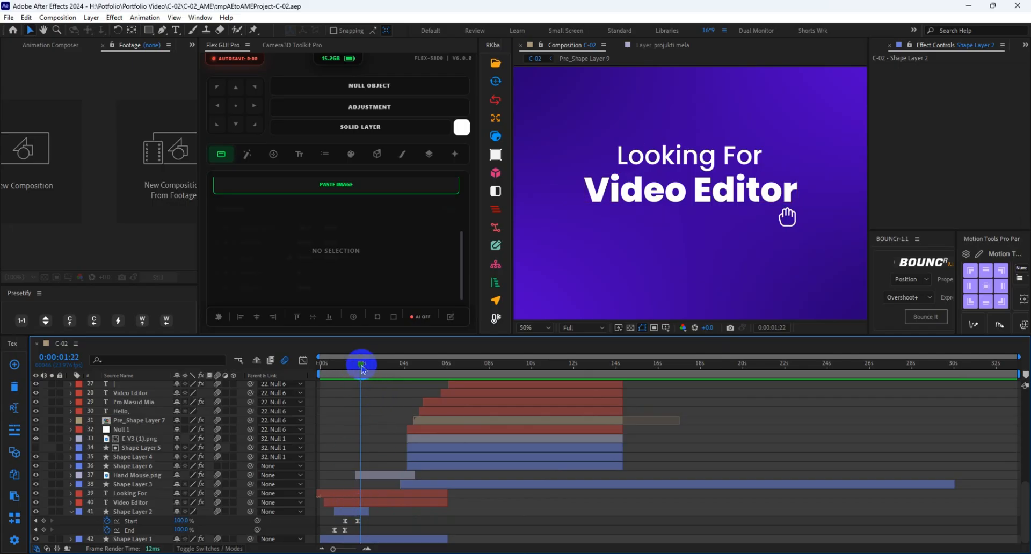
pyautogui.moveTo(362, 369); pyautogui.dragTo(409, 394)
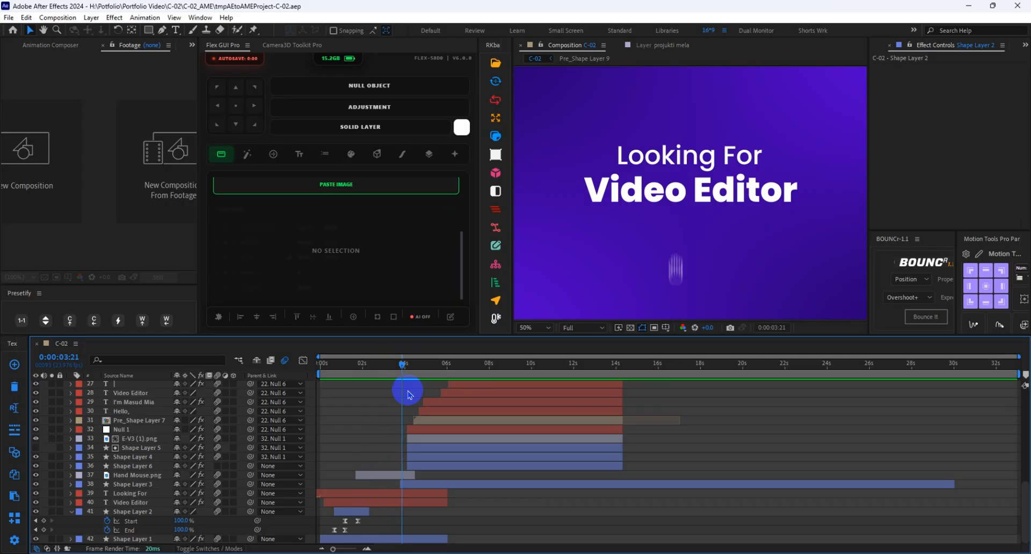
# Step: Set the composition preview to 33.3% and scrub between 0:00:03:18 and 0:00:04:22 to examine the transition into the portrait scene
pyautogui.click(537, 327)
pyautogui.click(542, 339)
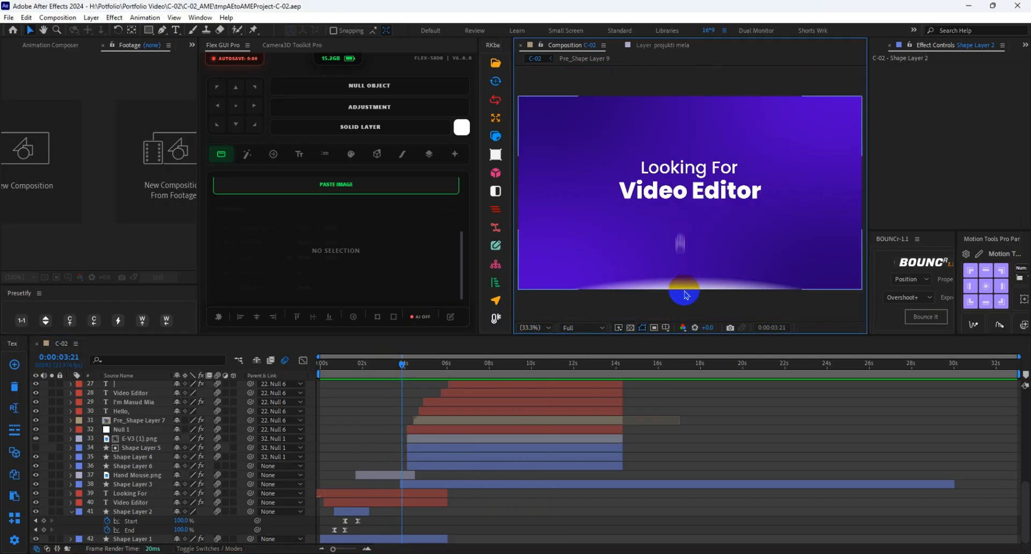
pyautogui.moveTo(400, 372)
pyautogui.mouseDown()
pyautogui.moveTo(409, 370)
pyautogui.moveTo(398, 370)
pyautogui.mouseUp()
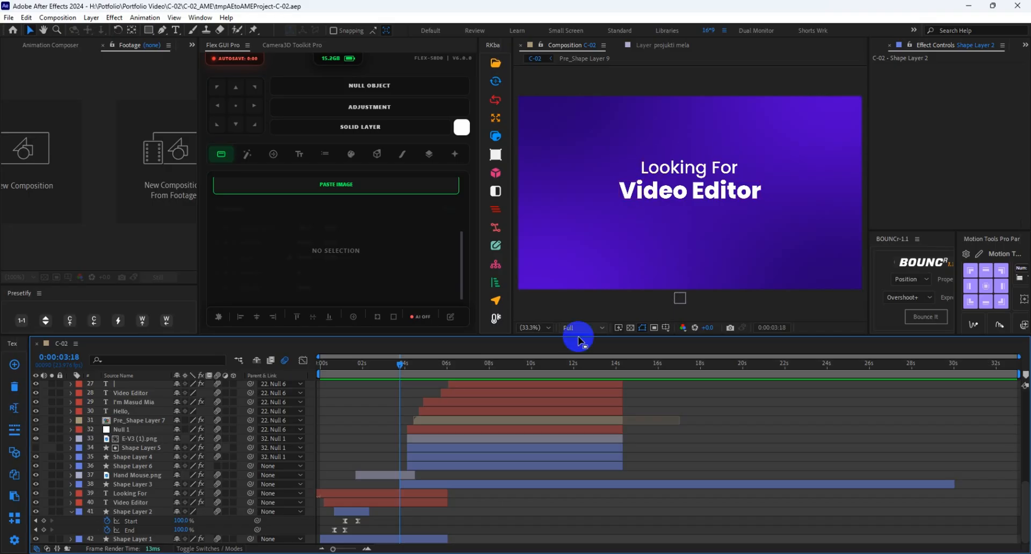
pyautogui.moveTo(404, 370); pyautogui.dragTo(427, 374)
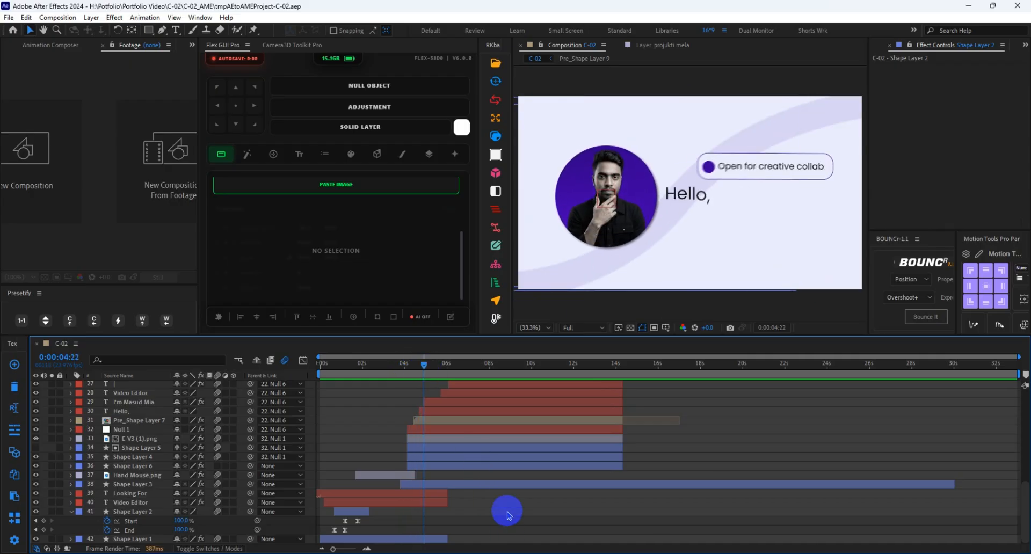
# Step: Step back from 0:00:04:22 to 0:00:04:12 to examine how the portrait is revealed inside its purple circle
pyautogui.click(616, 292)
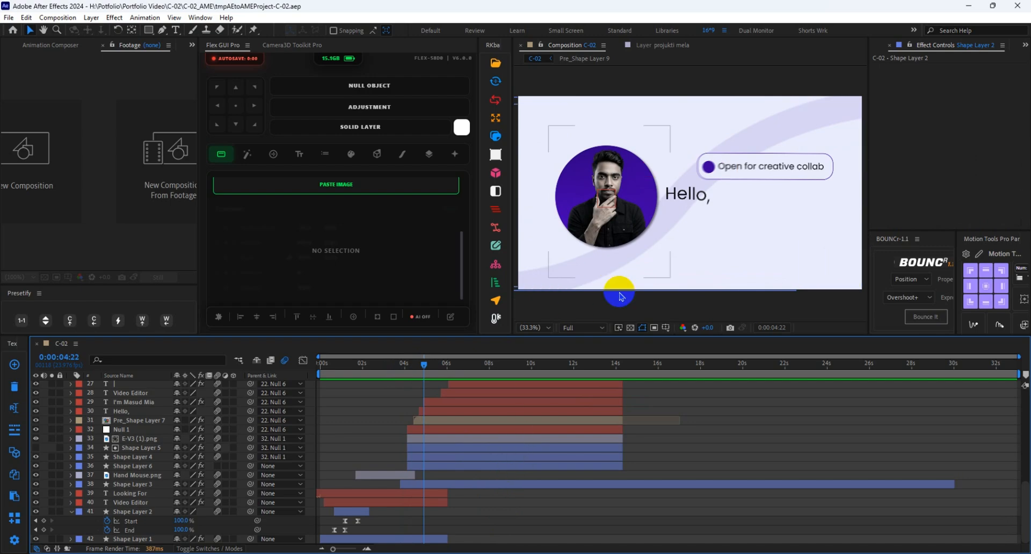
pyautogui.click(423, 375)
pyautogui.moveTo(423, 374)
pyautogui.mouseDown()
pyautogui.moveTo(405, 374)
pyautogui.moveTo(416, 374)
pyautogui.mouseUp()
pyautogui.click(607, 264)
pyautogui.click(484, 516)
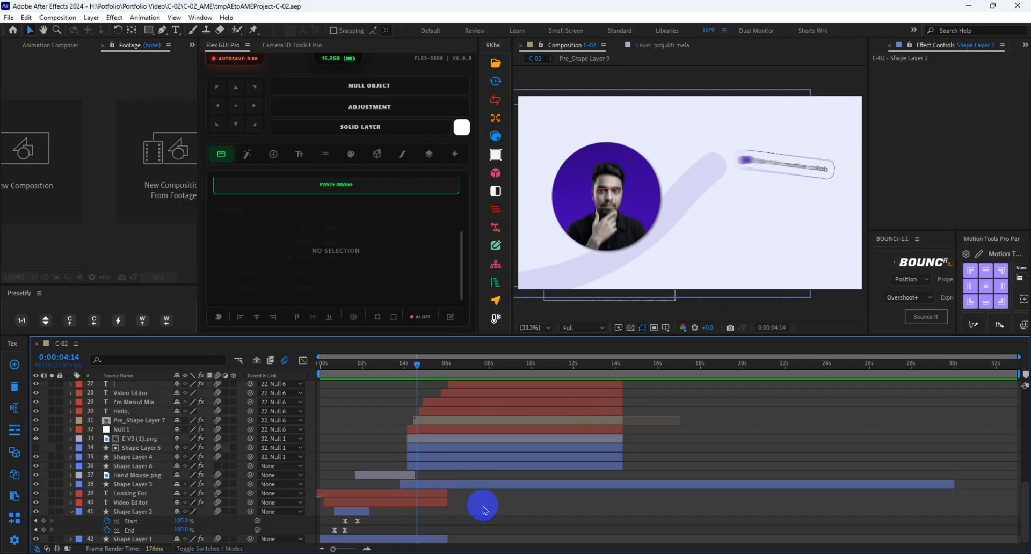
pyautogui.moveTo(420, 371); pyautogui.dragTo(415, 370)
pyautogui.click(480, 503)
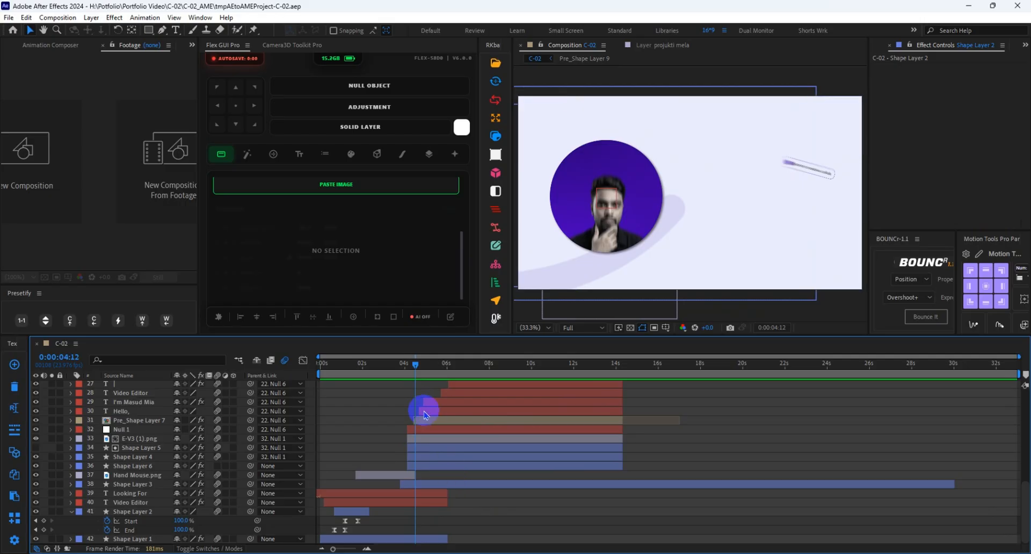
pyautogui.click(587, 288)
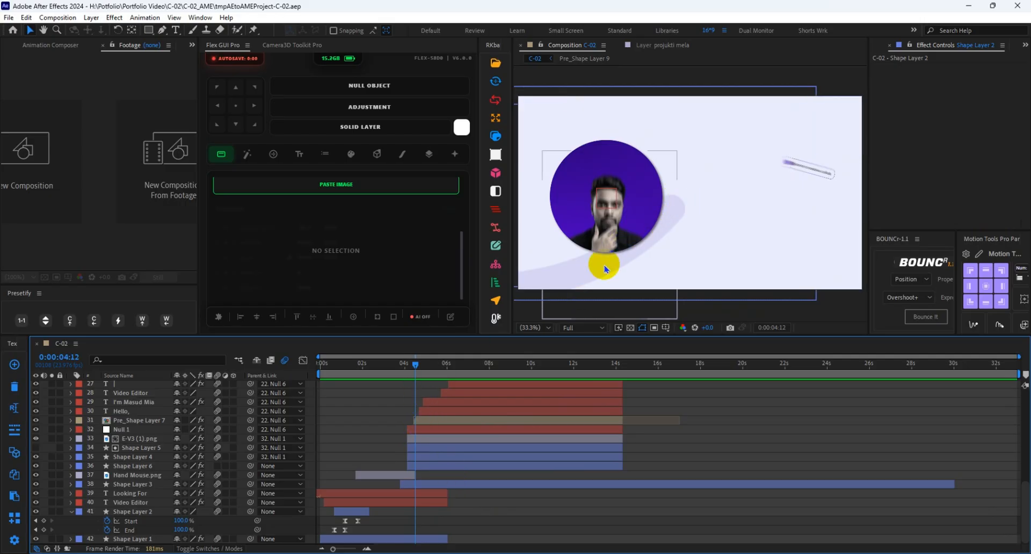
# Step: Scrub between 0:00:04:02 and 0:00:04:19 to check the entrances of the portrait, the curved stroke and the Open for creative collab badge
pyautogui.click(418, 365)
pyautogui.moveTo(419, 369); pyautogui.dragTo(406, 371)
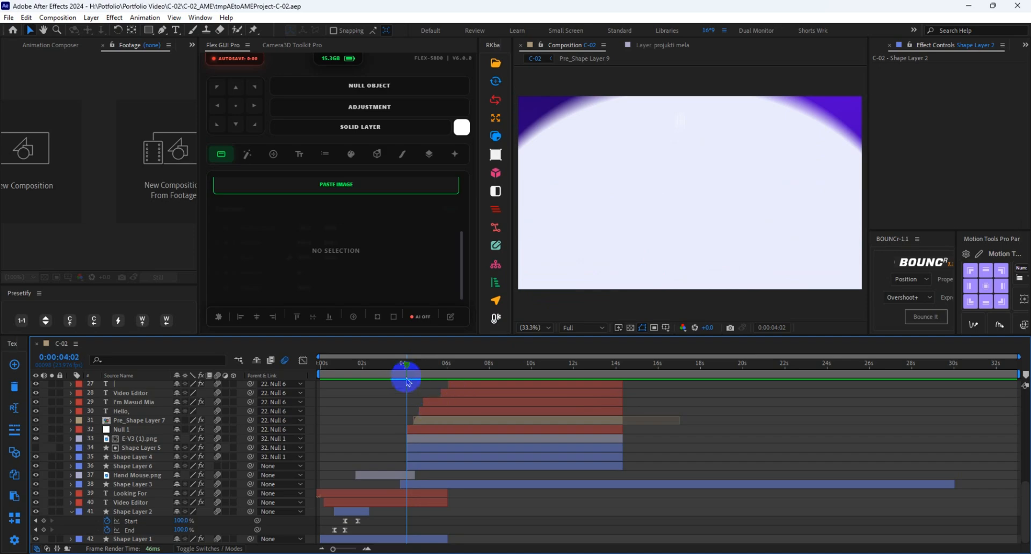
pyautogui.moveTo(409, 370); pyautogui.dragTo(414, 369)
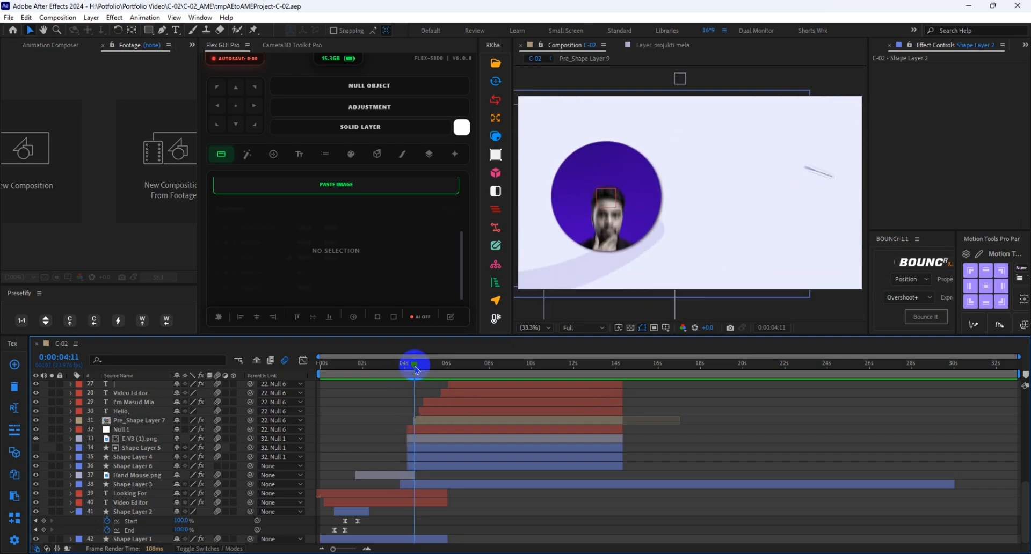
pyautogui.click(606, 261)
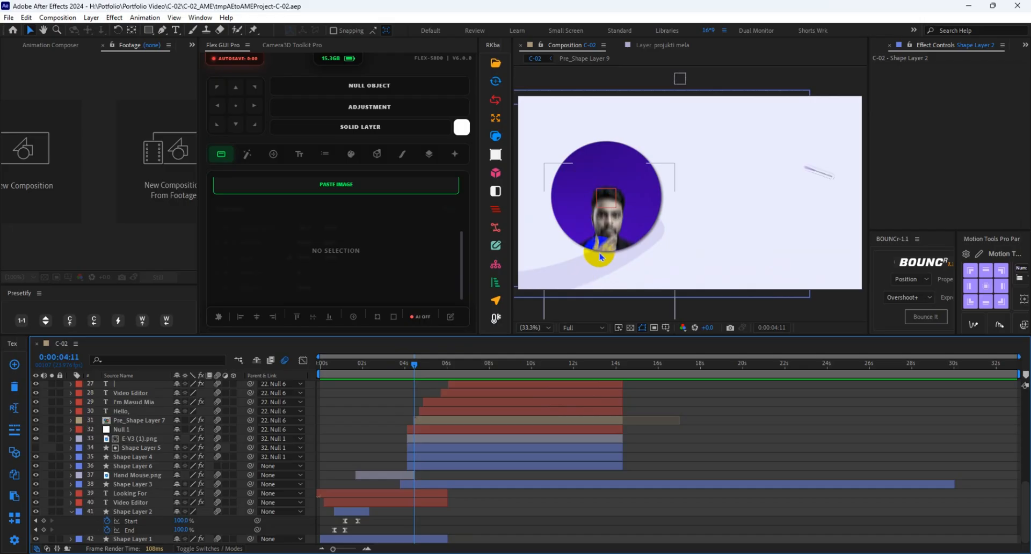
pyautogui.click(425, 370)
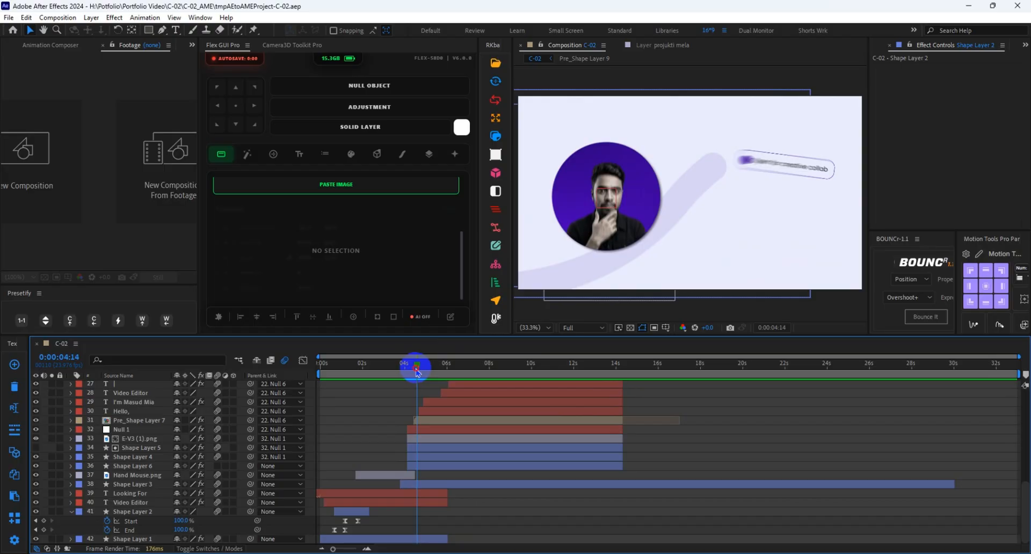
pyautogui.moveTo(416, 370); pyautogui.dragTo(416, 369)
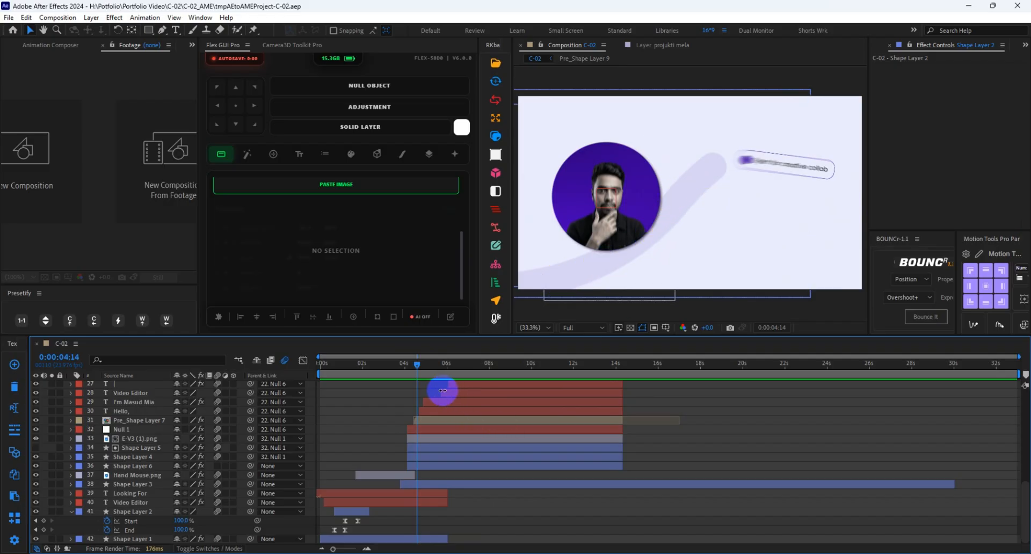
pyautogui.moveTo(418, 370); pyautogui.dragTo(421, 370)
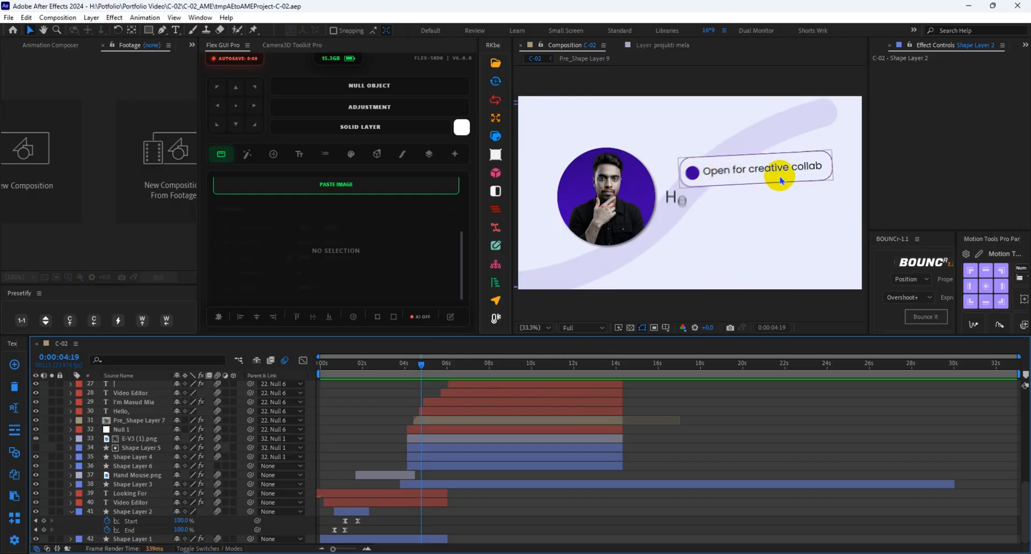
# Step: Advance through 0:00:07:22 to 0:00:08:15 to review the introduction text, the See My Work button and the zoom toward them
pyautogui.moveTo(421, 371); pyautogui.dragTo(490, 376)
pyautogui.scroll(1, 537, 413)
pyautogui.scroll(2, 625, 507)
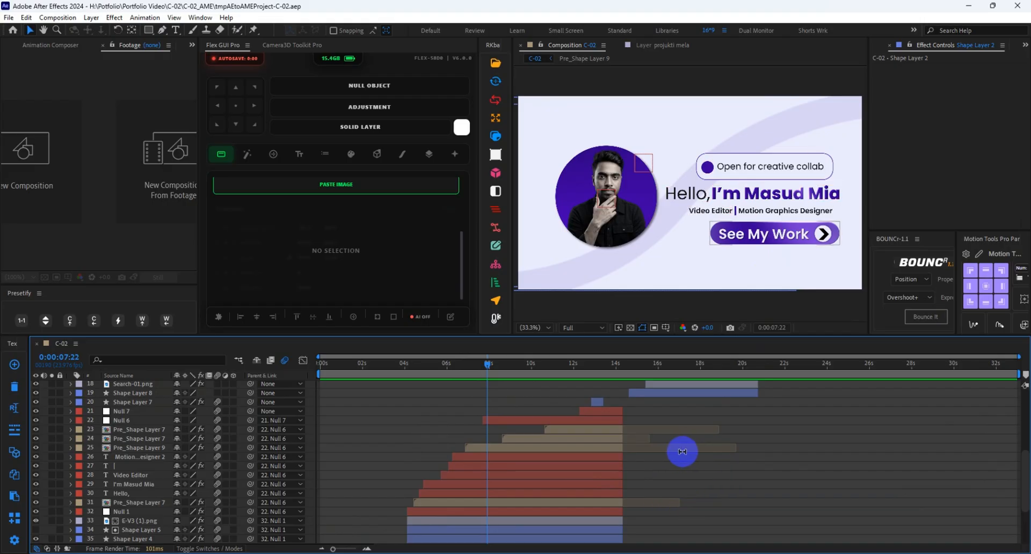
pyautogui.click(685, 517)
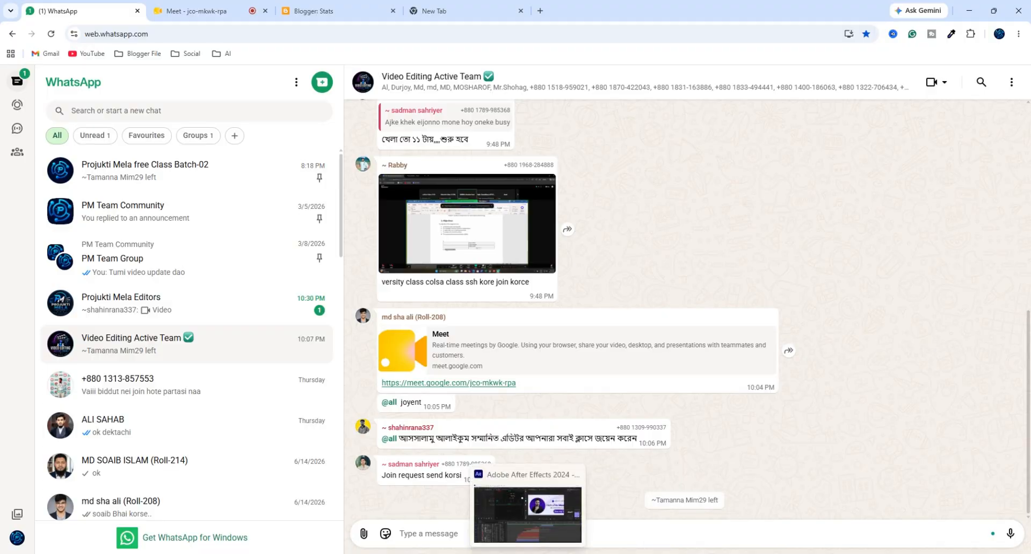
pyautogui.click(579, 493)
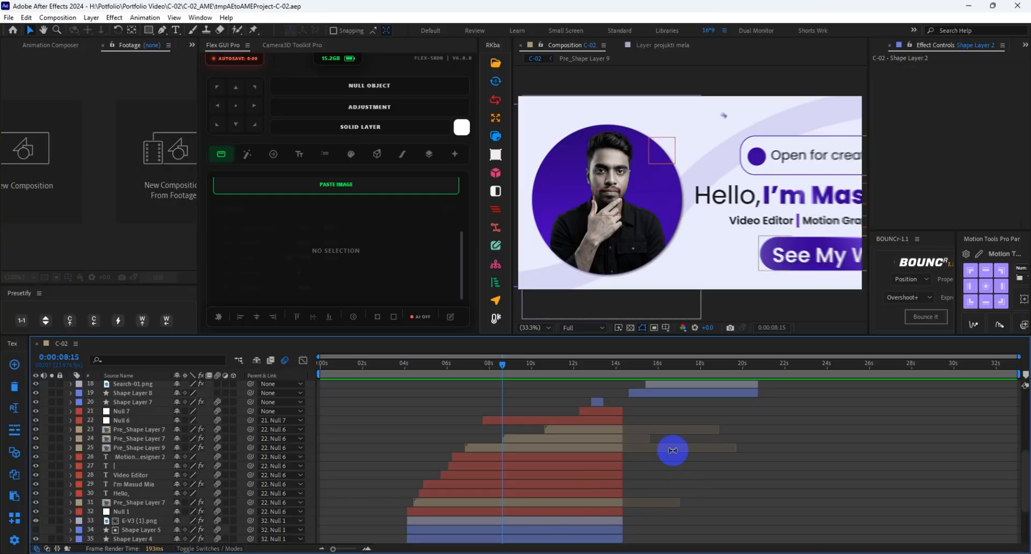
# Step: Look over the C-02 layer stack from Null 8 down to Shape Layer 1, with the whole timeline duration in view
pyautogui.scroll(-3, 651, 471)
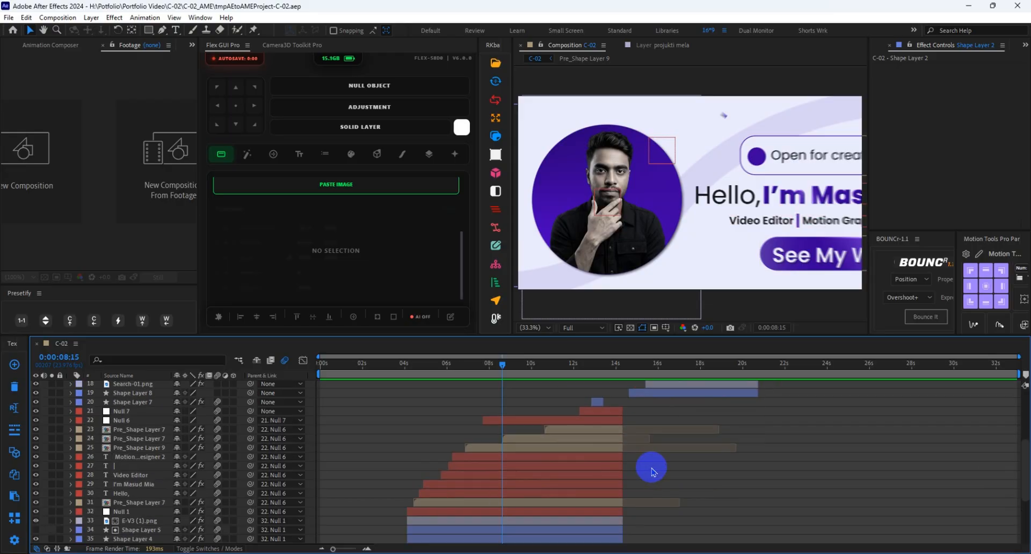
pyautogui.scroll(4, 652, 470)
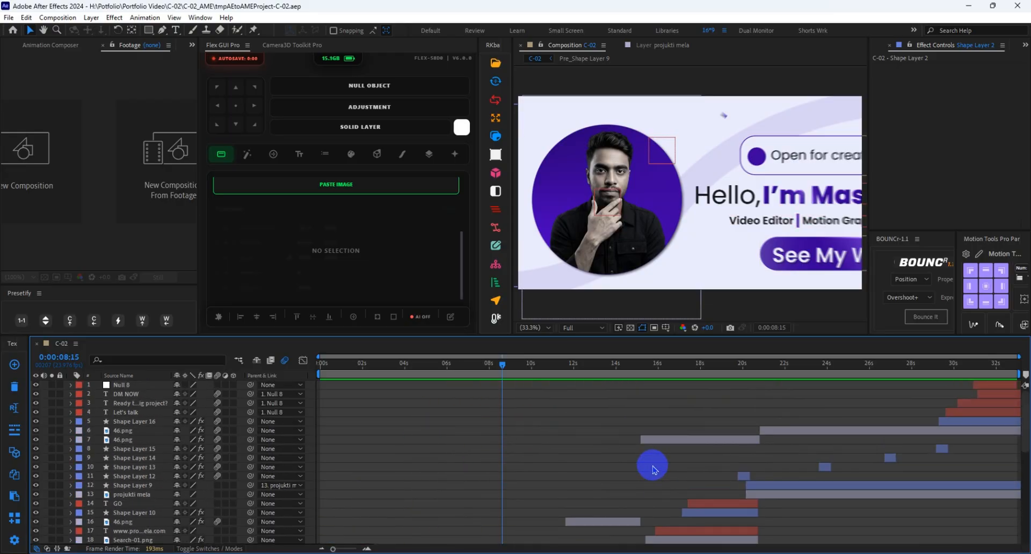
pyautogui.scroll(-3, 653, 471)
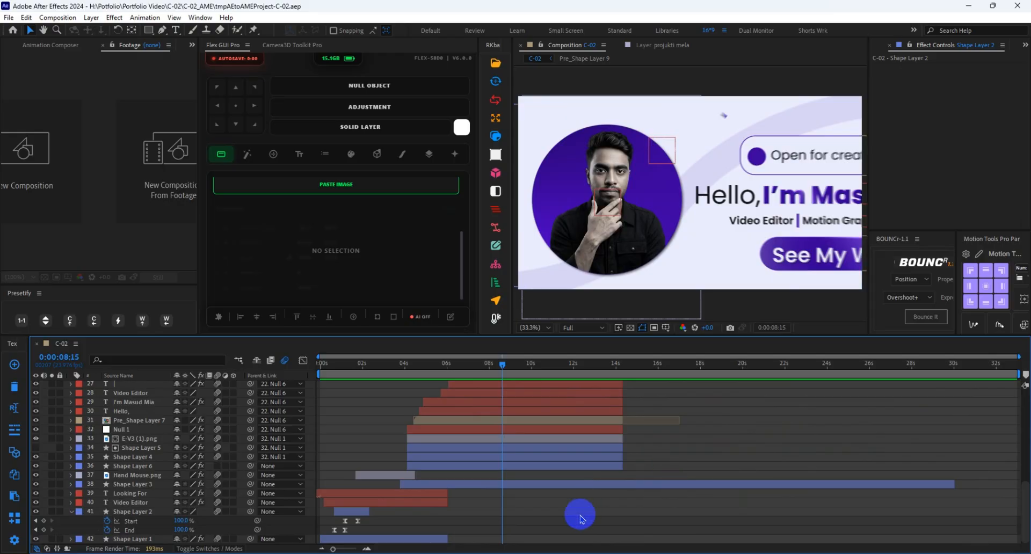
pyautogui.moveTo(334, 549); pyautogui.dragTo(348, 548)
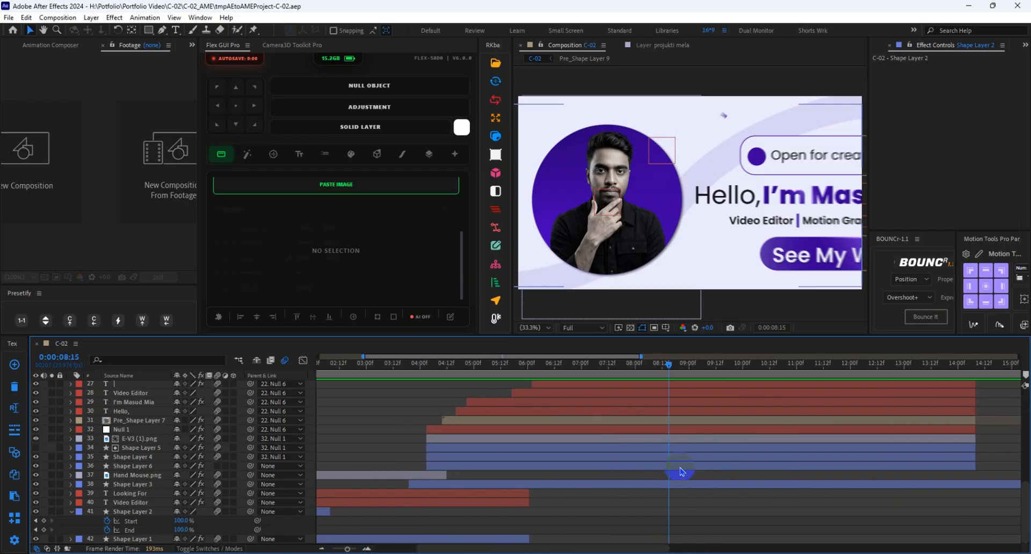
pyautogui.press(';')
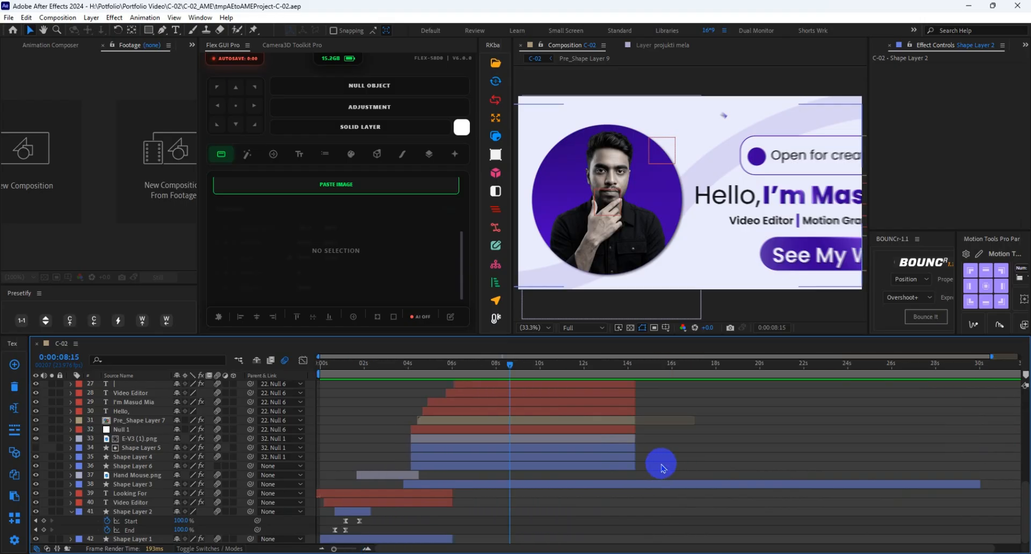
pyautogui.scroll(3, 520, 430)
pyautogui.scroll(3, 559, 460)
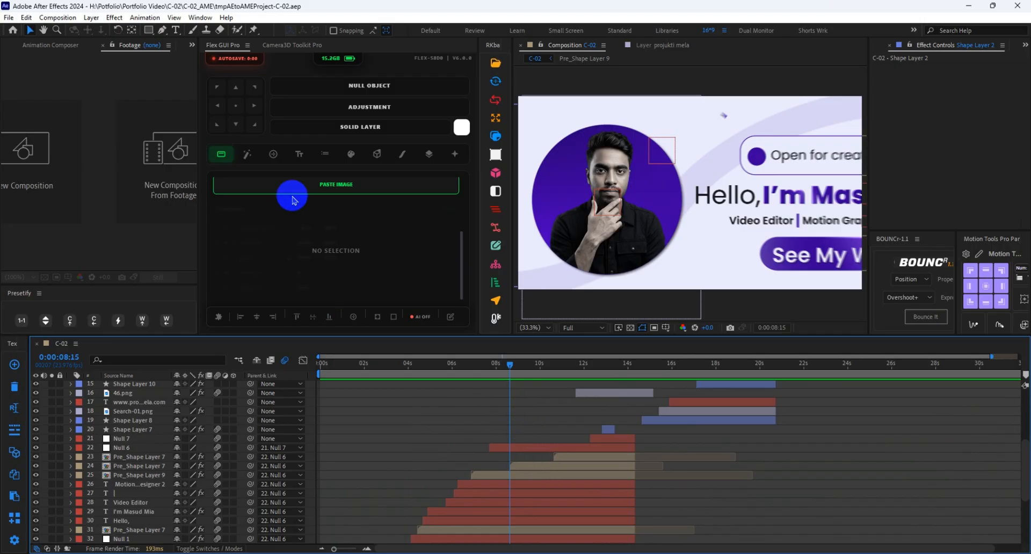
pyautogui.scroll(3, 292, 201)
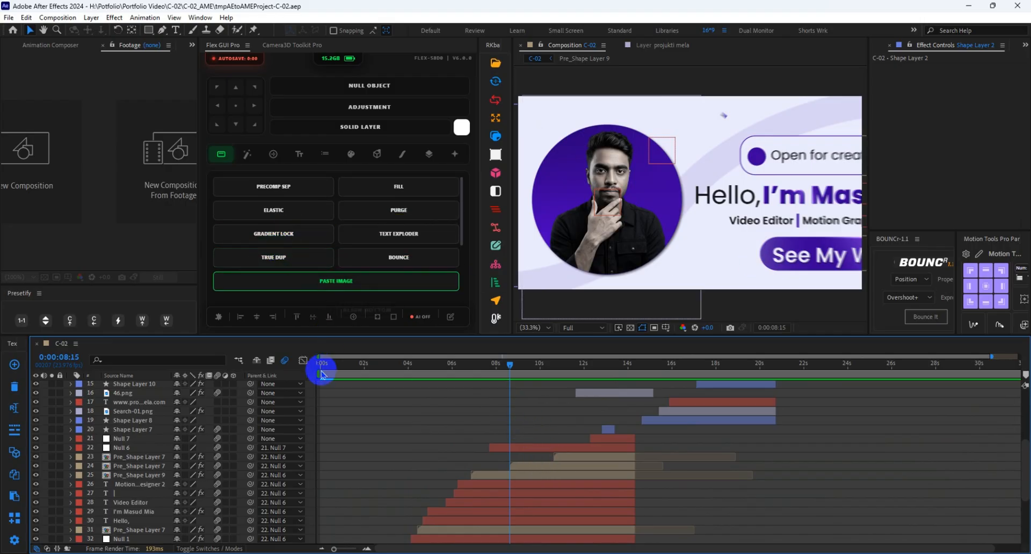
# Step: Reduce the timeline's height to enlarge the preview area and go back to 0:00:07:23, where the full introduction card shows
pyautogui.moveTo(312, 335); pyautogui.dragTo(311, 368)
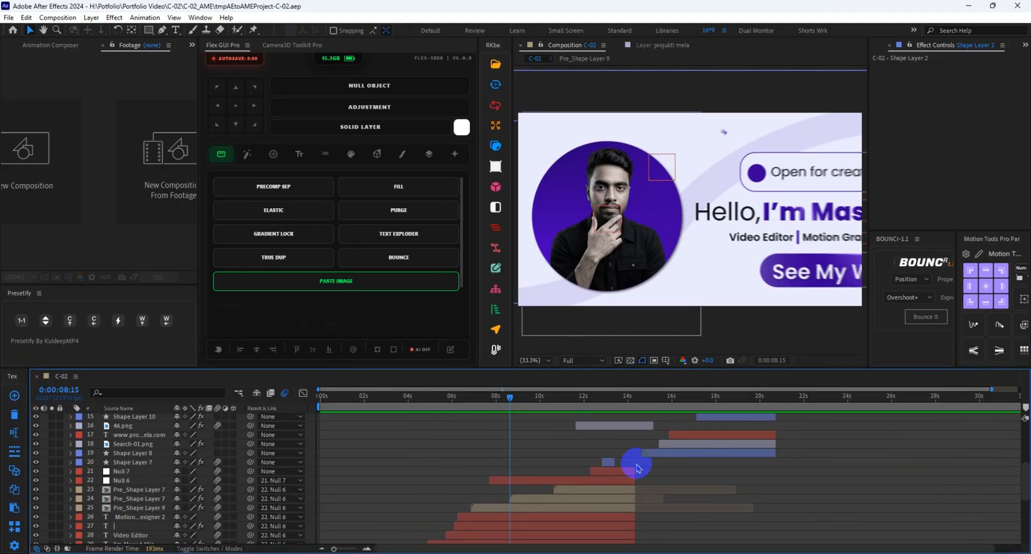
pyautogui.click(514, 399)
pyautogui.moveTo(514, 401); pyautogui.dragTo(493, 407)
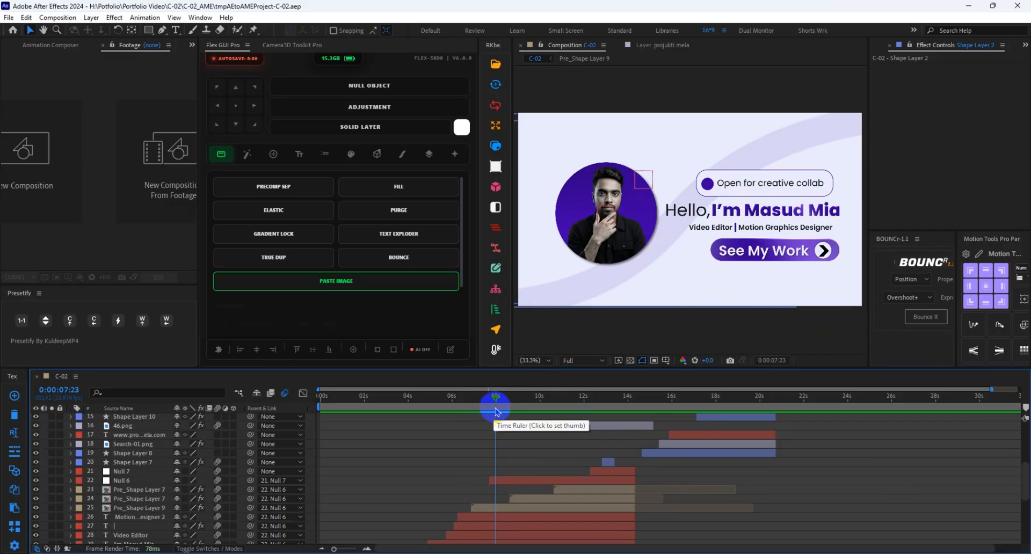
# Step: Go to 0:00:08:20 and reveal Null 6's Position and Scale keyframes to examine the zoom on the introduction card
pyautogui.moveTo(496, 400)
pyautogui.mouseDown()
pyautogui.moveTo(504, 402)
pyautogui.moveTo(481, 405)
pyautogui.moveTo(514, 405)
pyautogui.mouseUp()
pyautogui.click(724, 258)
pyautogui.click(478, 426)
pyautogui.click(536, 480)
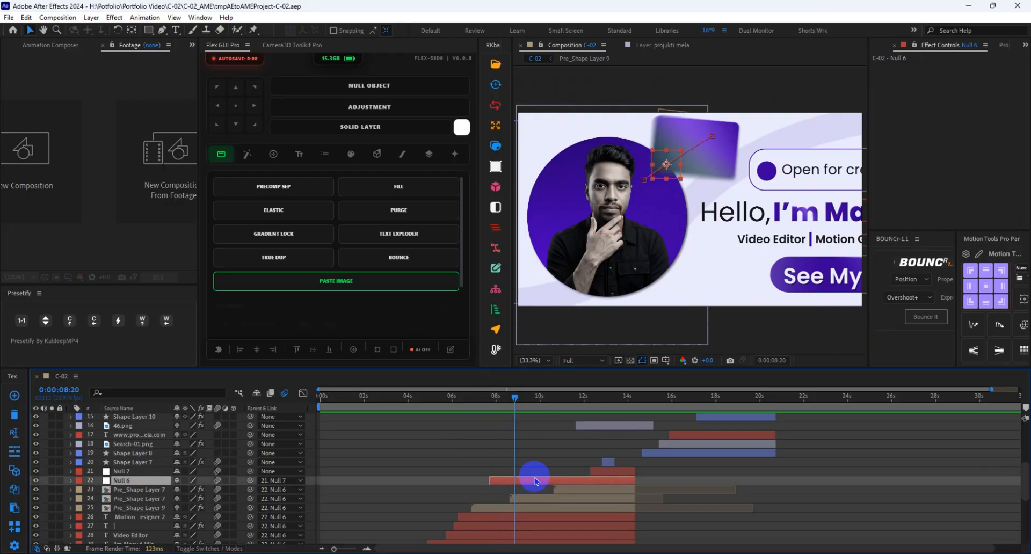
pyautogui.press('u')
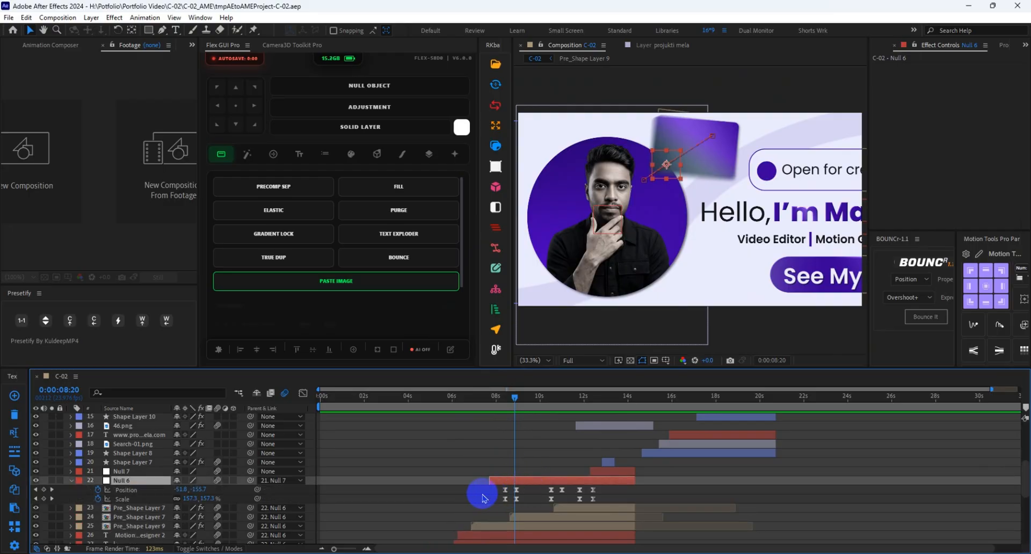
pyautogui.moveTo(482, 498); pyautogui.dragTo(617, 486)
pyautogui.click(552, 483)
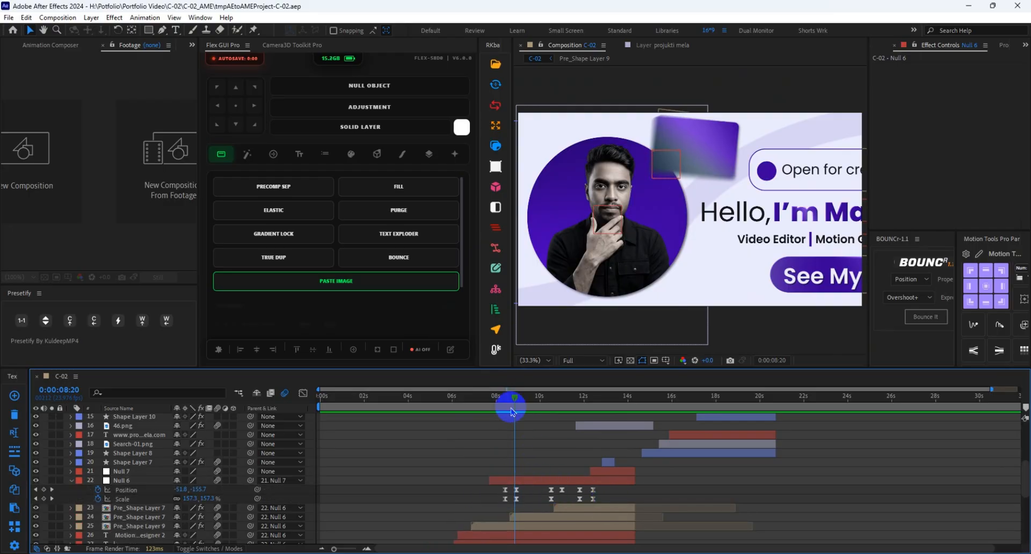
pyautogui.moveTo(513, 400)
pyautogui.mouseDown()
pyautogui.moveTo(492, 407)
pyautogui.moveTo(515, 406)
pyautogui.mouseUp()
pyautogui.click(533, 449)
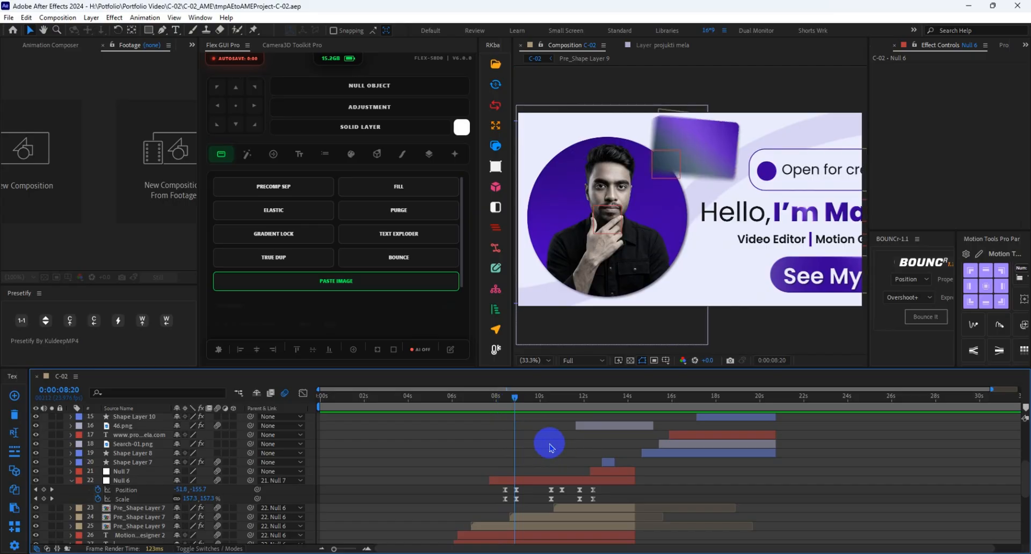
# Step: Scrub from 0:00:08:20 to 0:00:11:22 to review the 3+ Years of Experience and quality-driven video badges
pyautogui.moveTo(514, 400); pyautogui.dragTo(535, 413)
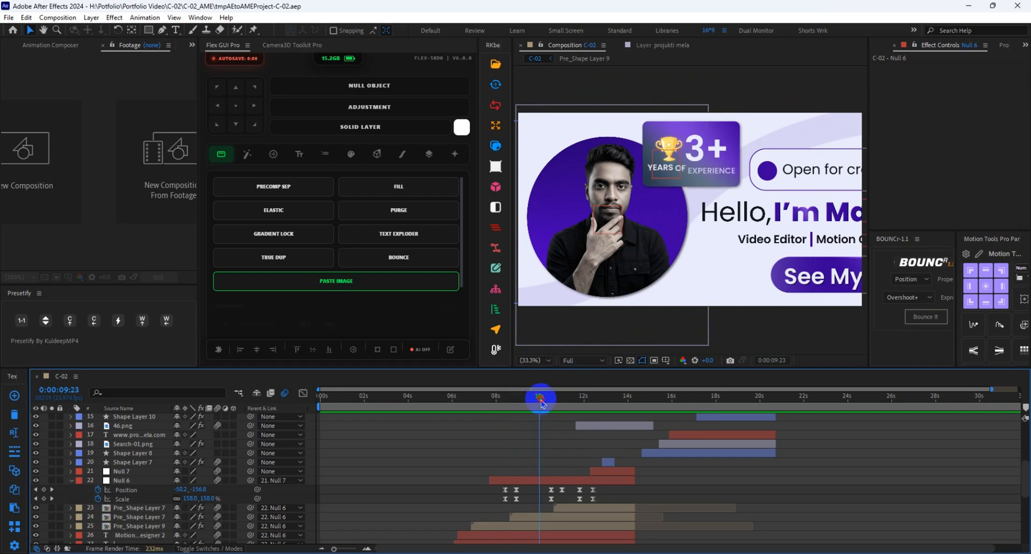
pyautogui.moveTo(544, 402); pyautogui.dragTo(581, 406)
pyautogui.click(574, 428)
# Step: Select Shape Layer 3 to inspect the background layer and its 4-Color Gradient effect
pyautogui.scroll(-5, 625, 449)
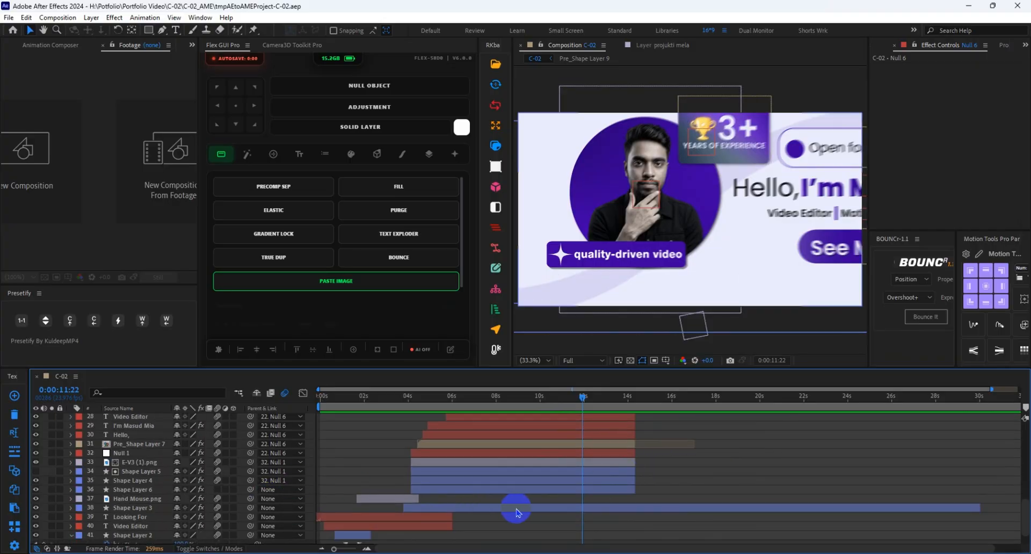
pyautogui.click(512, 508)
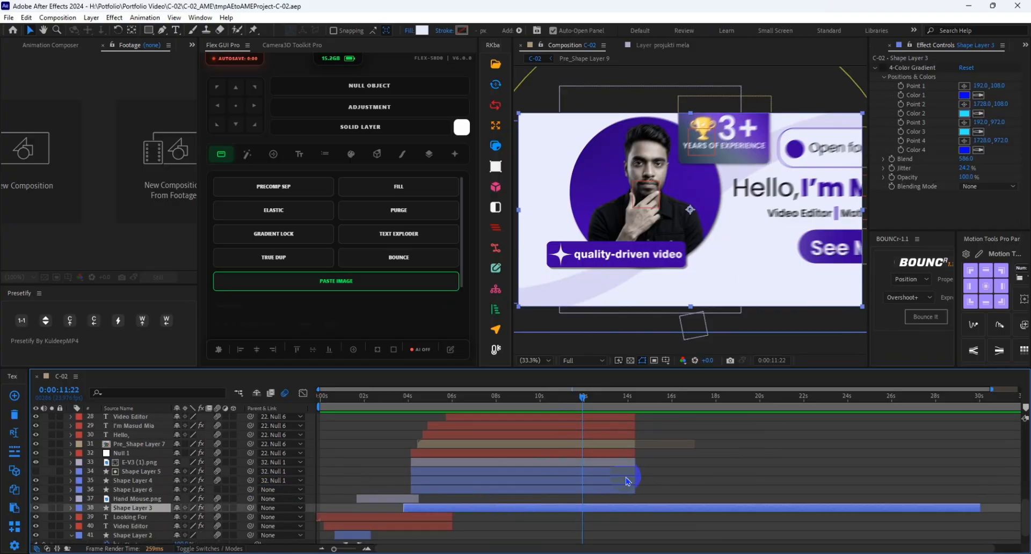
pyautogui.scroll(2, 650, 441)
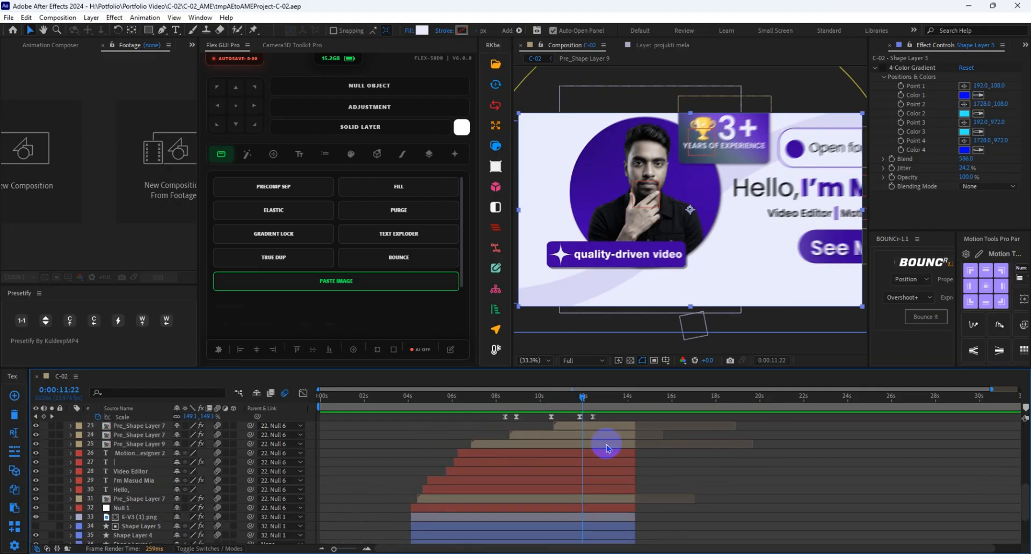
pyautogui.scroll(3, 601, 443)
# Step: Advance through 0:00:12:13 to 0:00:12:18 to review the zoom back out and the pointer graphic approaching See My Work
pyautogui.moveTo(583, 404)
pyautogui.mouseDown()
pyautogui.moveTo(595, 404)
pyautogui.moveTo(571, 402)
pyautogui.moveTo(595, 404)
pyautogui.mouseUp()
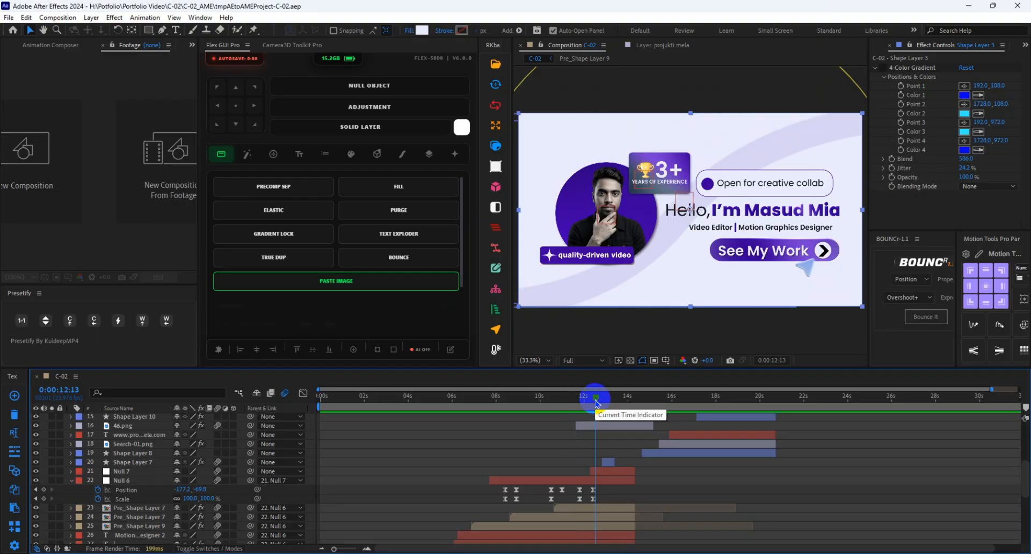
pyautogui.click(679, 491)
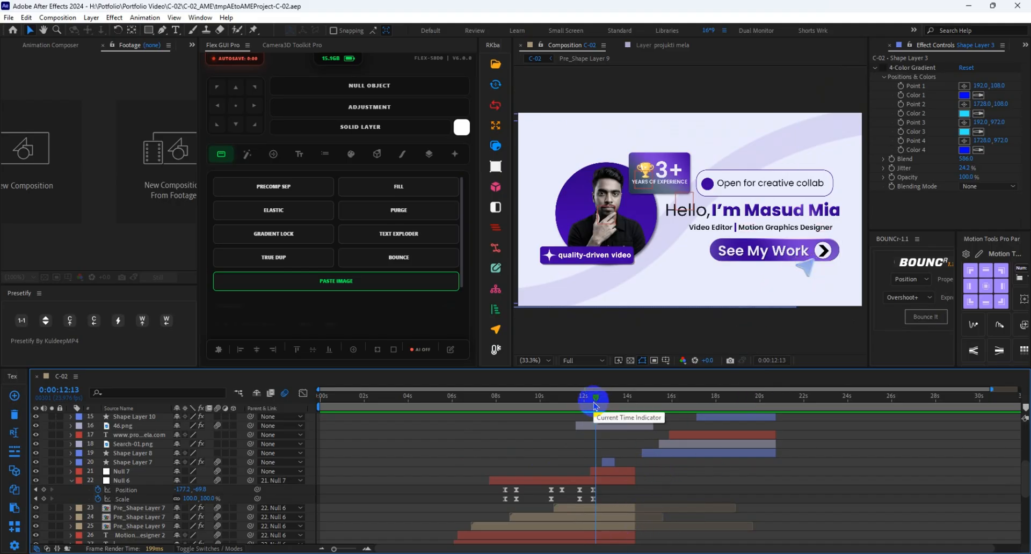
pyautogui.moveTo(598, 402)
pyautogui.mouseDown()
pyautogui.moveTo(564, 404)
pyautogui.moveTo(601, 401)
pyautogui.mouseUp()
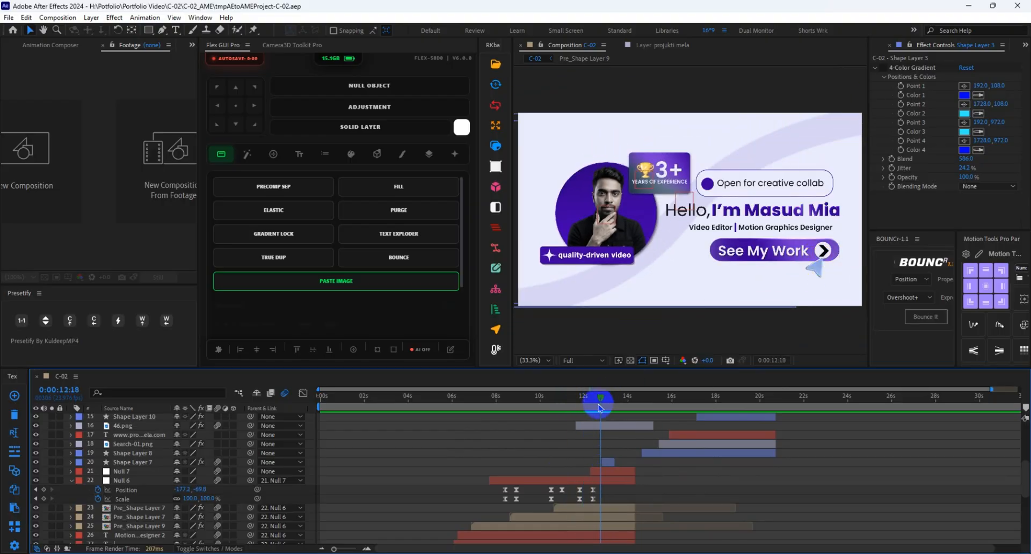
pyautogui.moveTo(591, 405)
pyautogui.mouseDown()
pyautogui.moveTo(552, 407)
pyautogui.moveTo(651, 400)
pyautogui.moveTo(600, 402)
pyautogui.mouseUp()
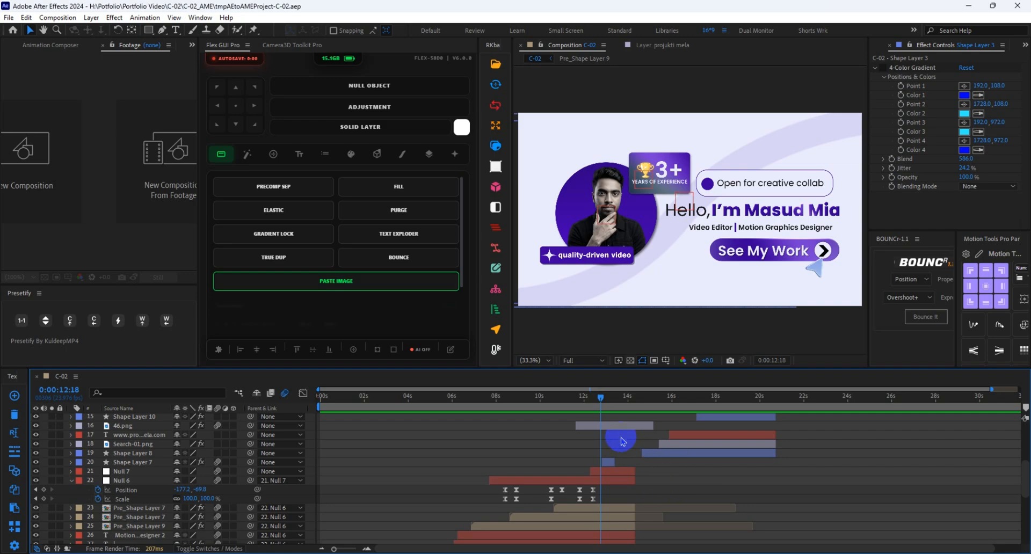
# Step: Advance from 0:00:12:18 to 0:00:13:02 to examine the pointer graphic's click on the See My Work arrow
pyautogui.click(601, 400)
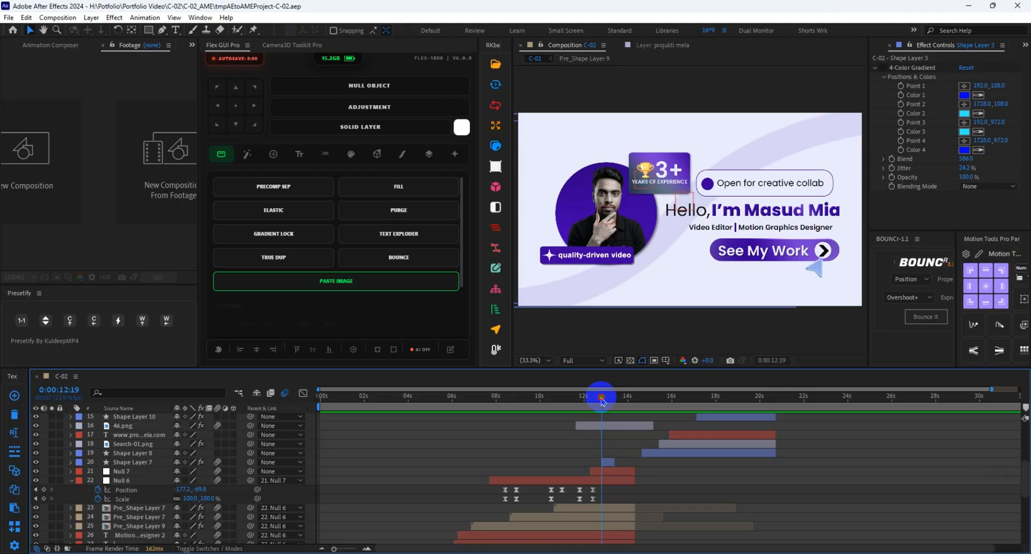
pyautogui.moveTo(601, 400); pyautogui.dragTo(602, 400)
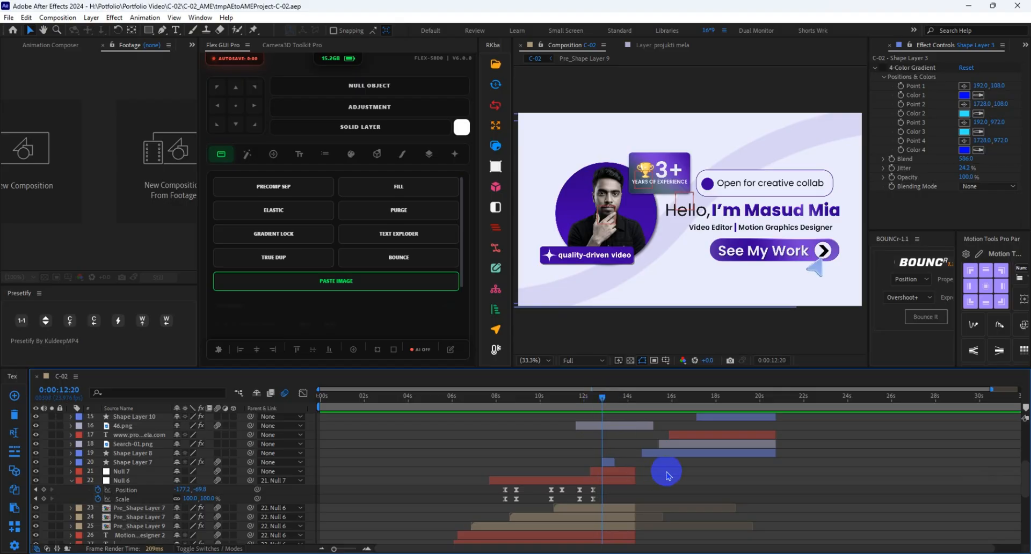
pyautogui.click(823, 251)
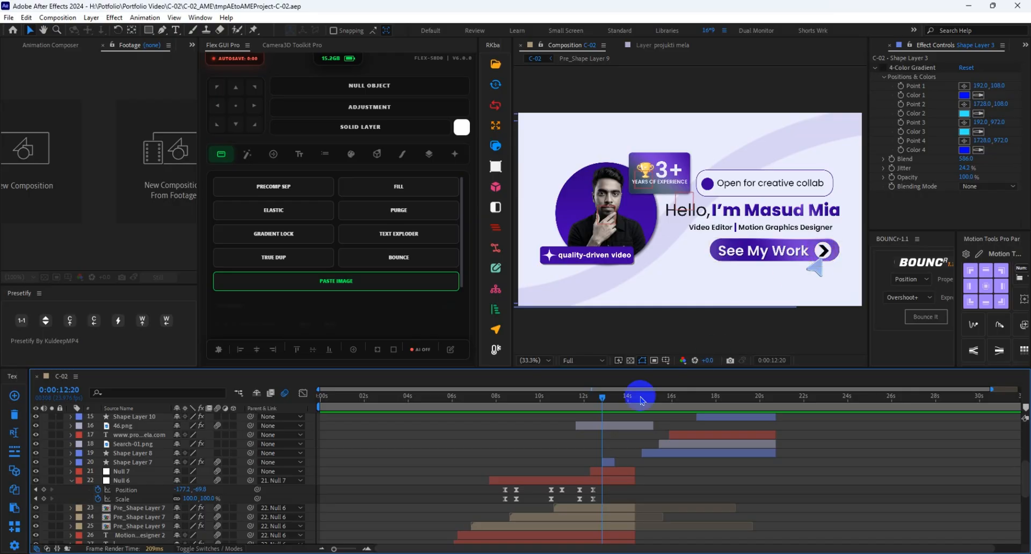
pyautogui.click(607, 398)
pyautogui.click(627, 262)
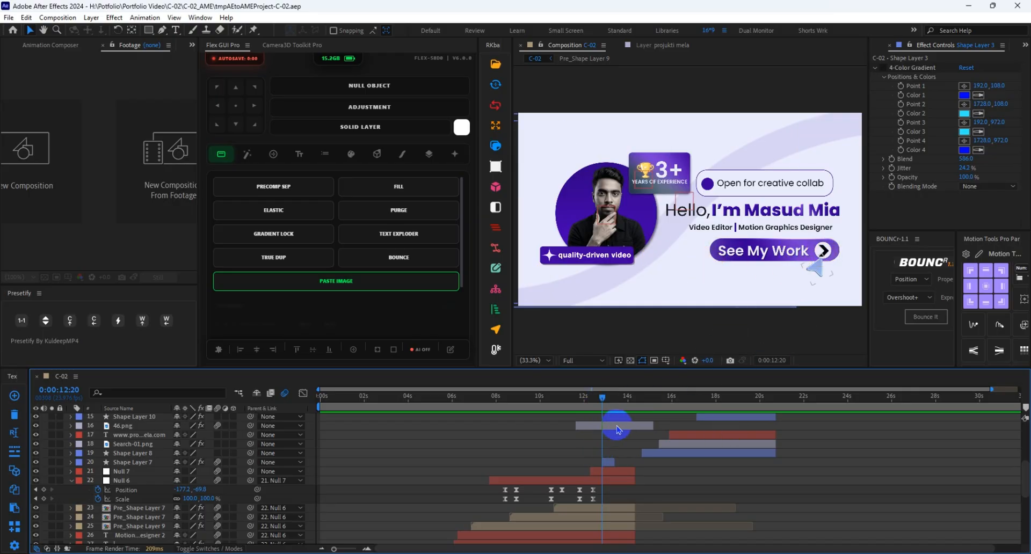
pyautogui.moveTo(601, 406)
pyautogui.mouseDown()
pyautogui.moveTo(649, 400)
pyautogui.moveTo(593, 401)
pyautogui.moveTo(607, 400)
pyautogui.mouseUp()
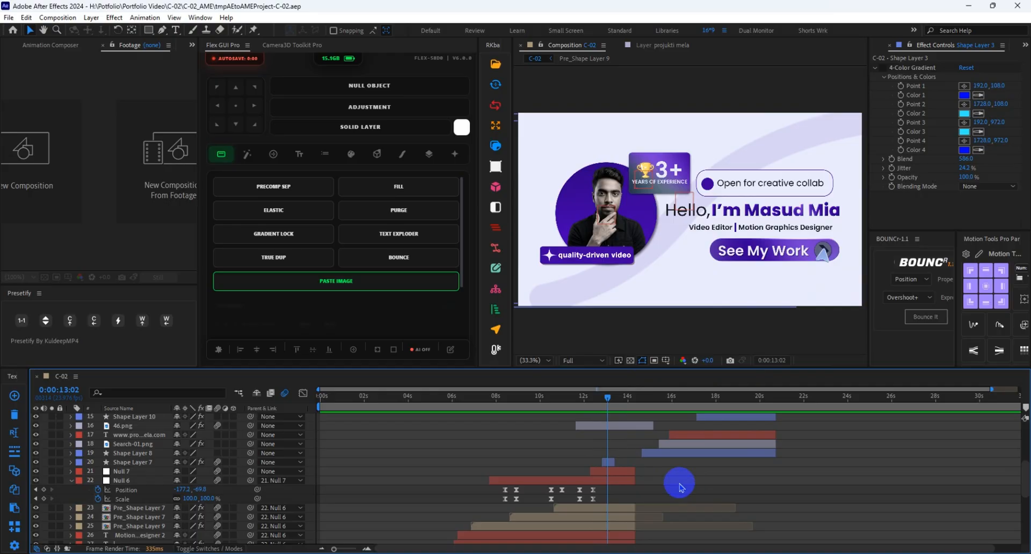
pyautogui.click(551, 198)
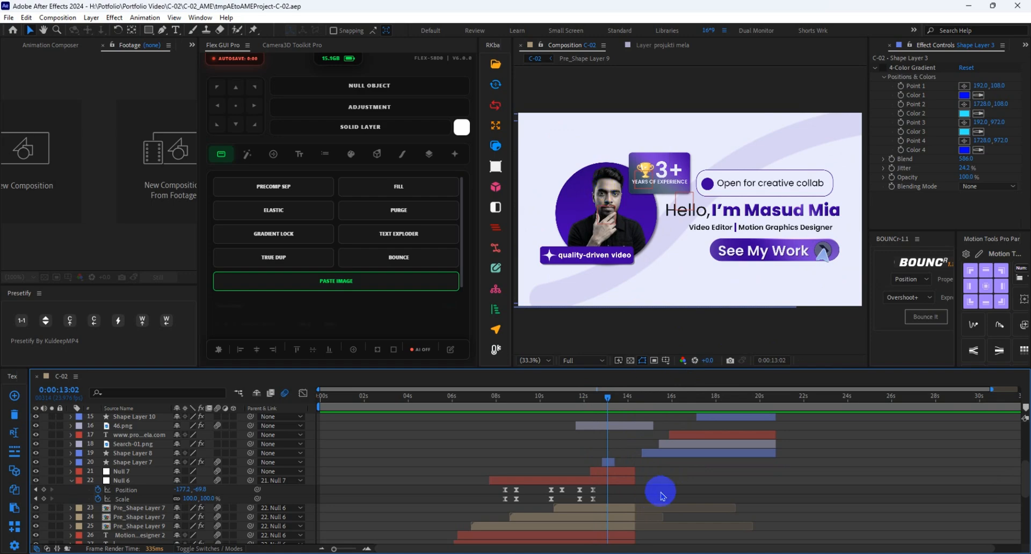
# Step: Scrub to 0:00:13:16 and back to 0:00:13:06 to review the introduction card's blurred sideways exit
pyautogui.press('space')
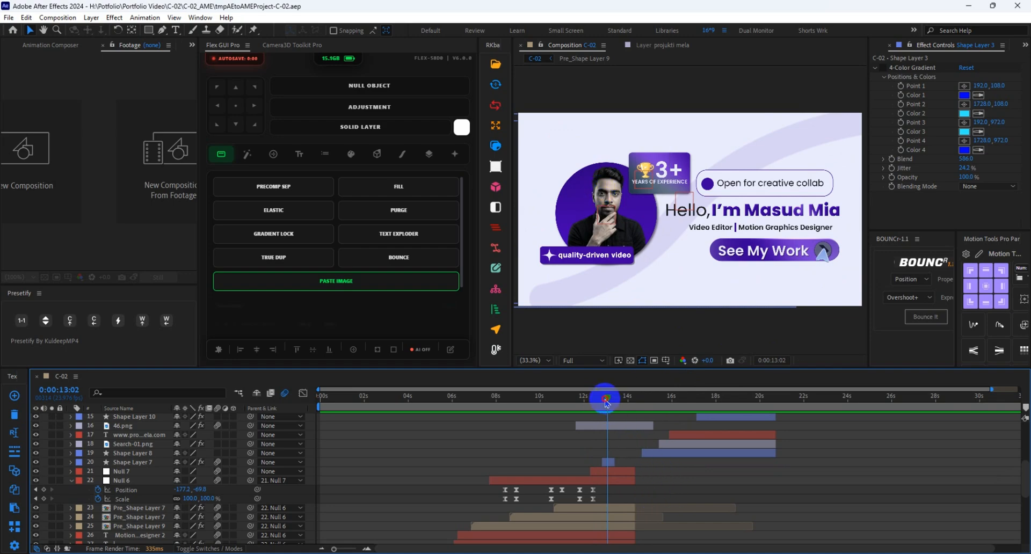
pyautogui.moveTo(607, 404)
pyautogui.mouseDown()
pyautogui.moveTo(594, 405)
pyautogui.moveTo(620, 406)
pyautogui.mouseUp()
pyautogui.click(671, 486)
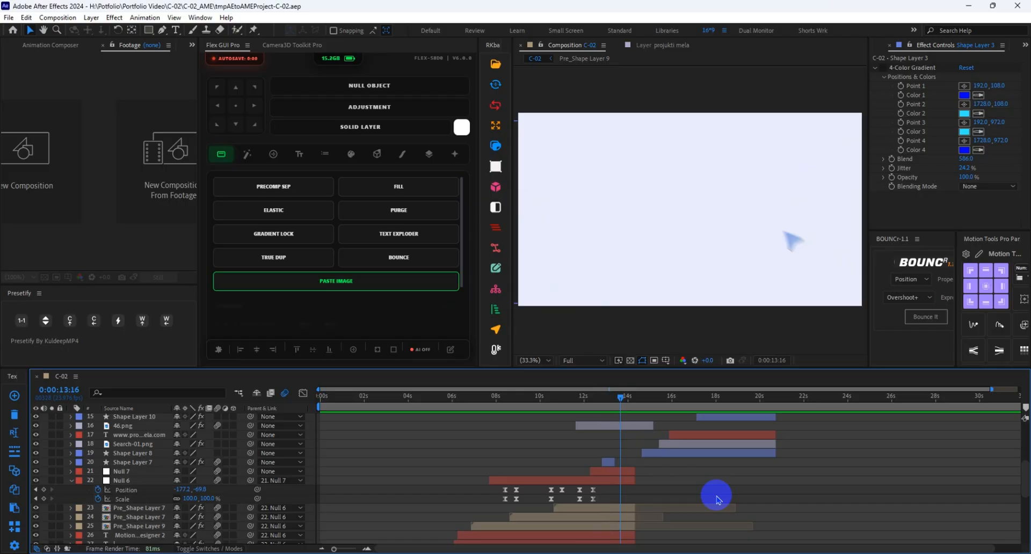
pyautogui.click(607, 400)
pyautogui.moveTo(607, 404); pyautogui.dragTo(611, 404)
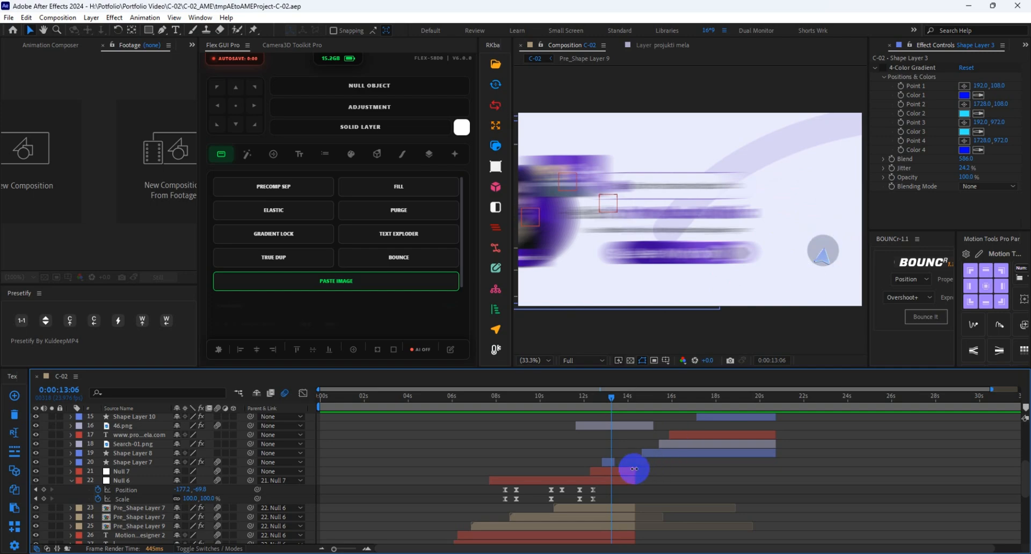
# Step: Reveal the Scale and Opacity keyframes of Shape Layer 7 and scrub to 0:00:13:18 to examine the click ripple
pyautogui.click(609, 462)
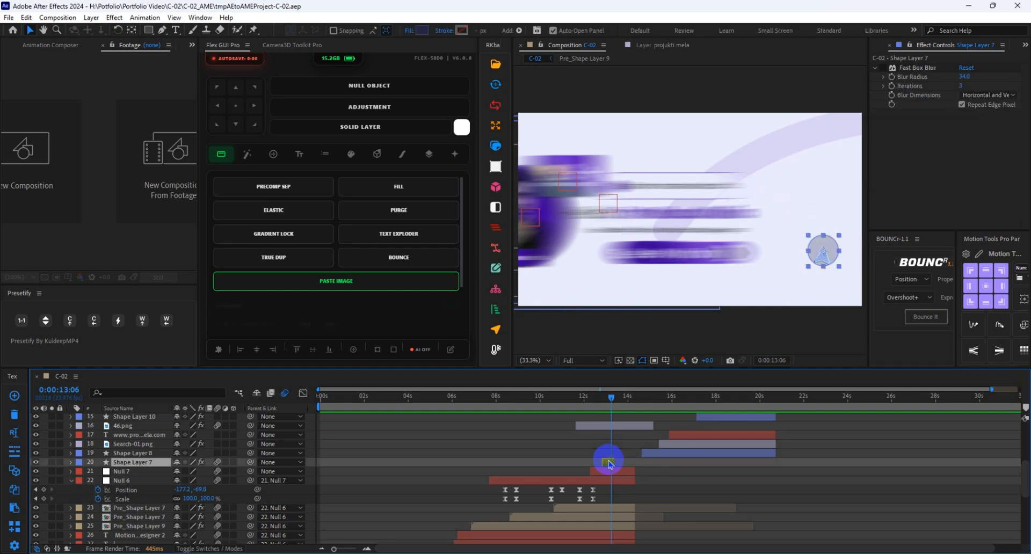
pyautogui.press('u')
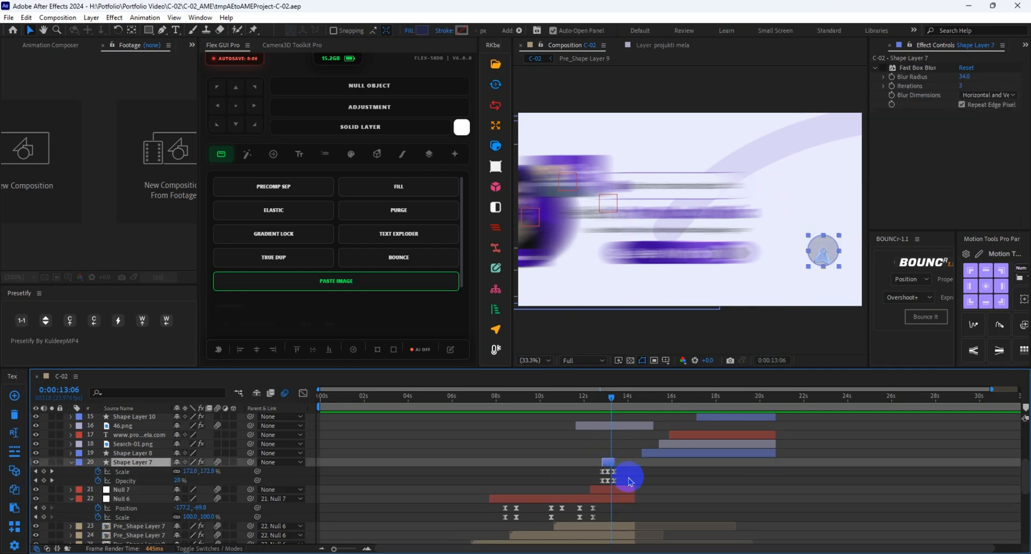
pyautogui.scroll(3, 629, 482)
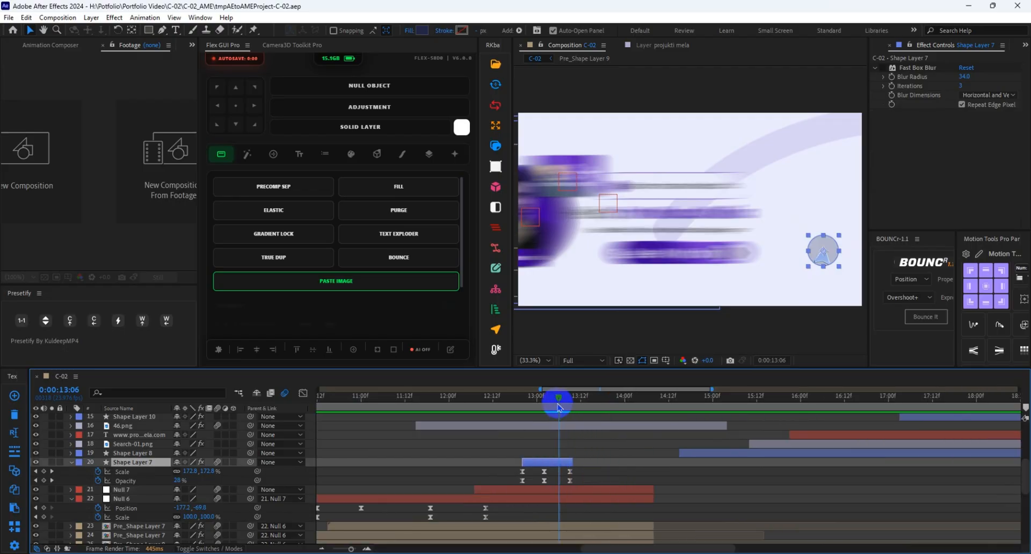
pyautogui.click(539, 402)
pyautogui.moveTo(540, 406); pyautogui.dragTo(602, 406)
pyautogui.click(592, 463)
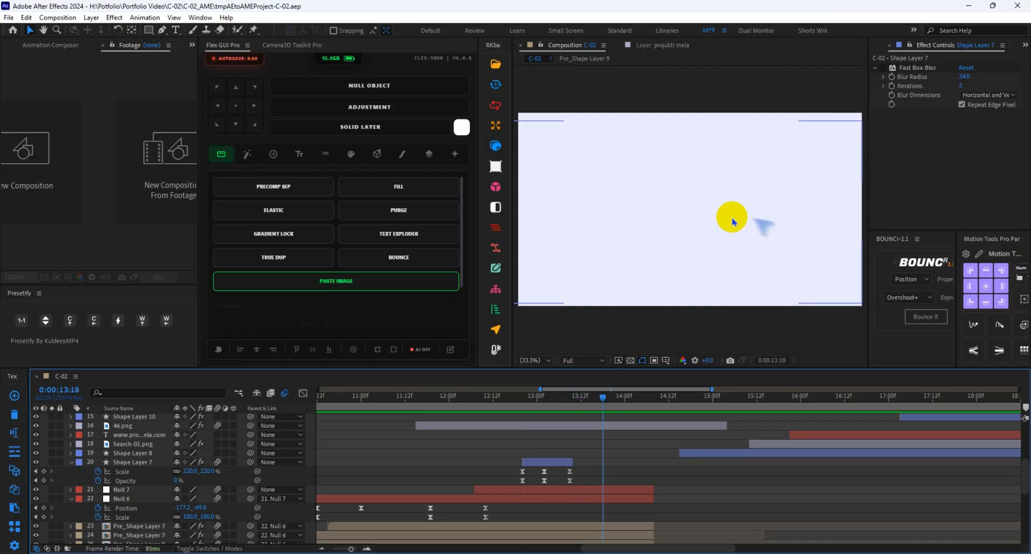
pyautogui.moveTo(781, 497); pyautogui.dragTo(679, 492)
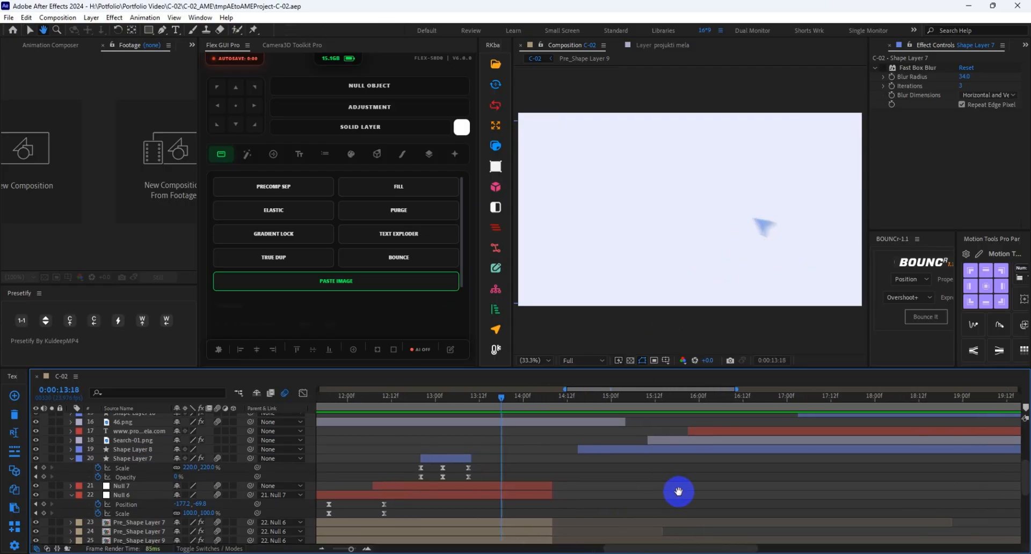
pyautogui.moveTo(492, 397); pyautogui.dragTo(654, 413)
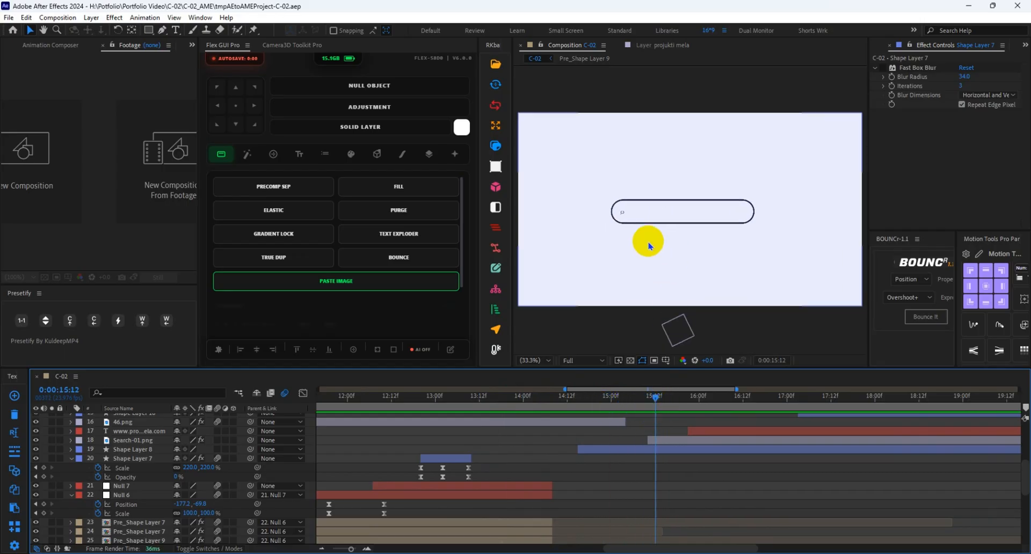
pyautogui.moveTo(783, 488); pyautogui.dragTo(612, 488)
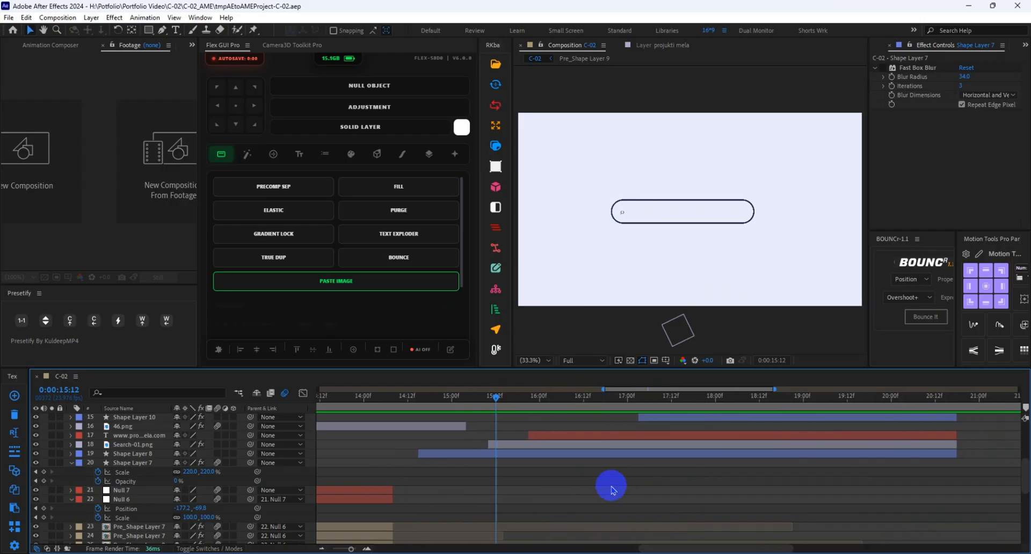
pyautogui.scroll(3, 547, 495)
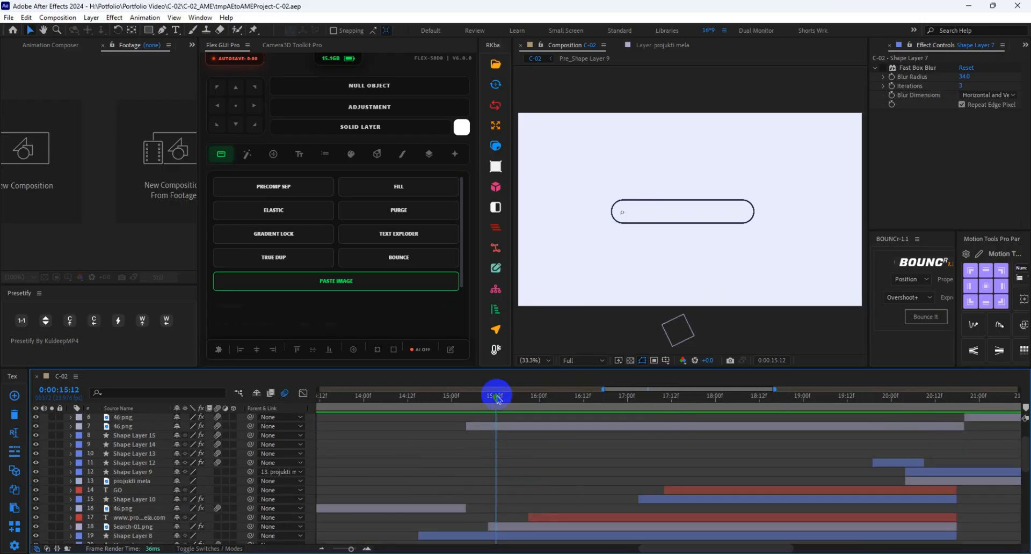
pyautogui.click(508, 397)
pyautogui.moveTo(509, 400); pyautogui.dragTo(719, 410)
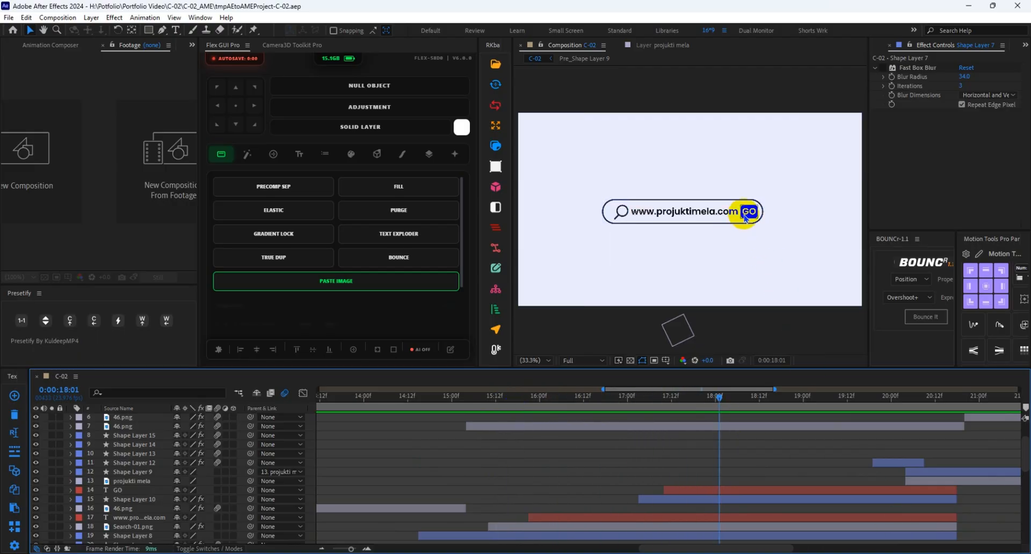
# Step: Look over the upper layers and advance to 0:00:20:07 to review the click on GO and the website page's entrance
pyautogui.hscroll(3, 751, 460)
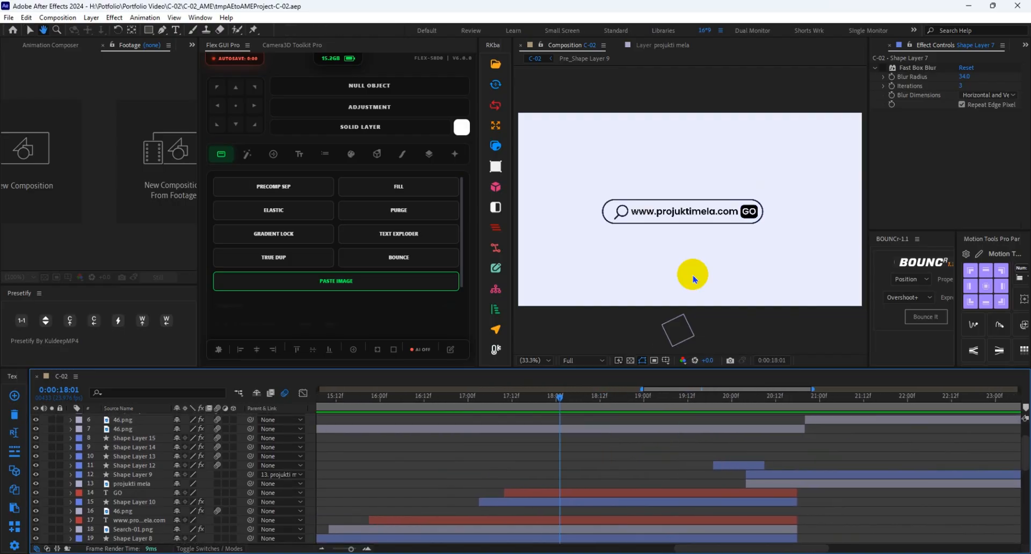
pyautogui.scroll(3, 601, 480)
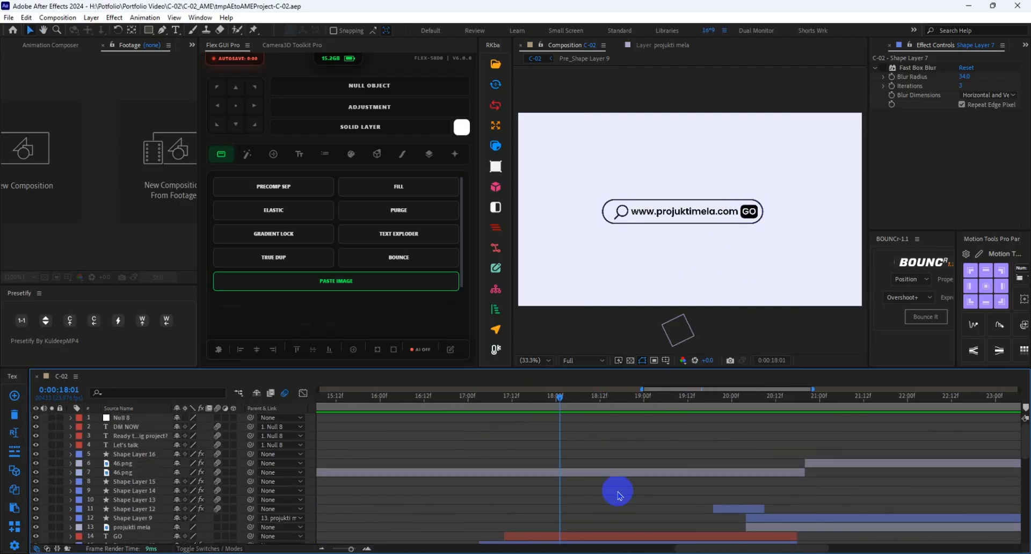
pyautogui.scroll(-2, 620, 489)
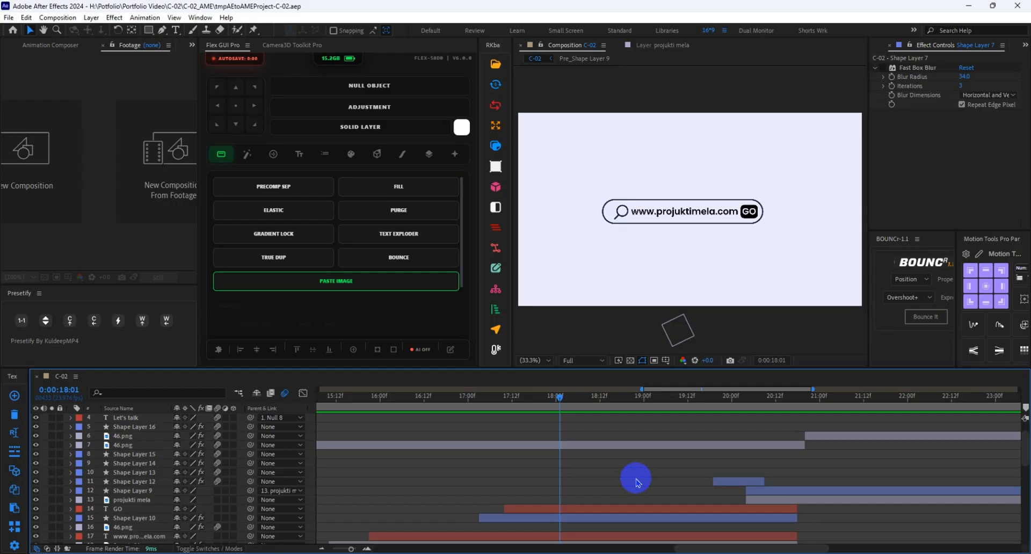
pyautogui.scroll(-2, 633, 481)
pyautogui.moveTo(564, 408); pyautogui.dragTo(757, 399)
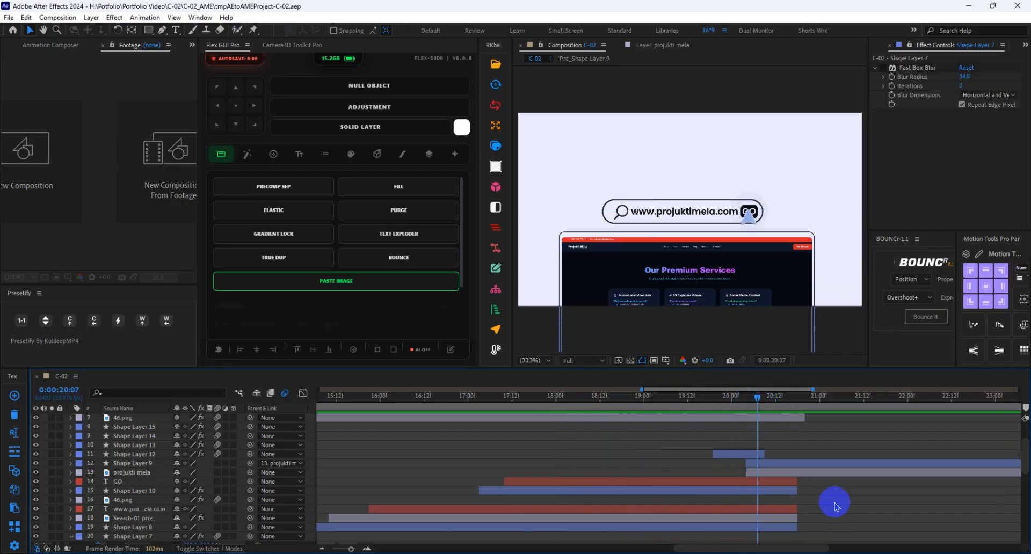
pyautogui.moveTo(878, 514); pyautogui.dragTo(633, 500)
pyautogui.scroll(3, 647, 487)
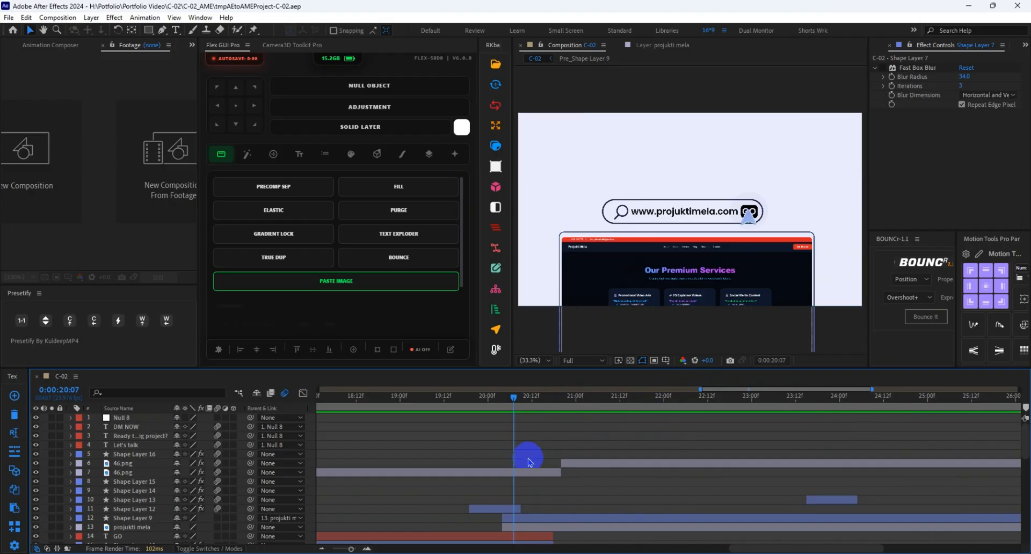
# Step: Advance from 0:00:20:07 to 0:00:23:18 to review the enlarged services page and the timing of the click ripple layers
pyautogui.scroll(-1, 560, 500)
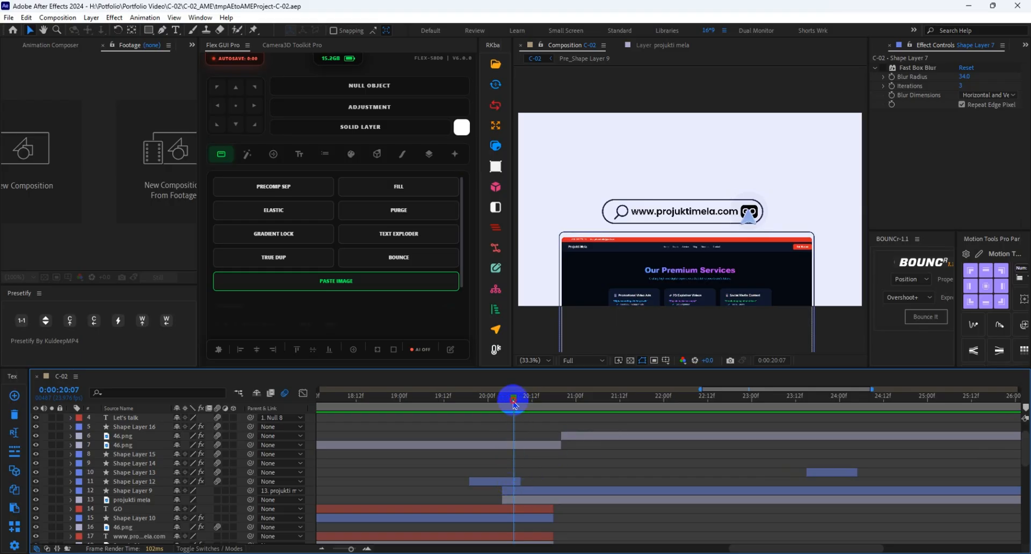
pyautogui.moveTo(514, 404); pyautogui.dragTo(813, 418)
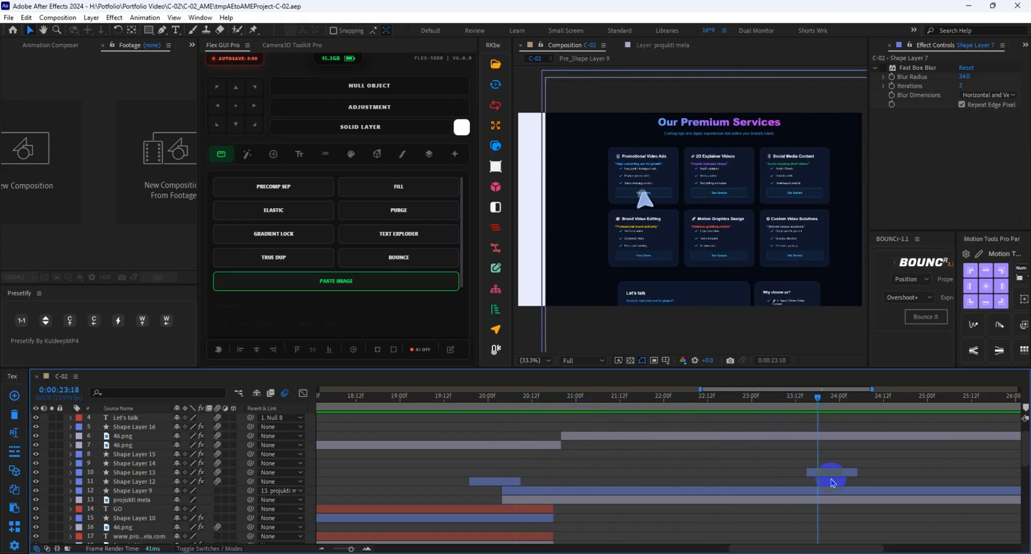
pyautogui.hscroll(3, 887, 473)
pyautogui.scroll(1, 859, 472)
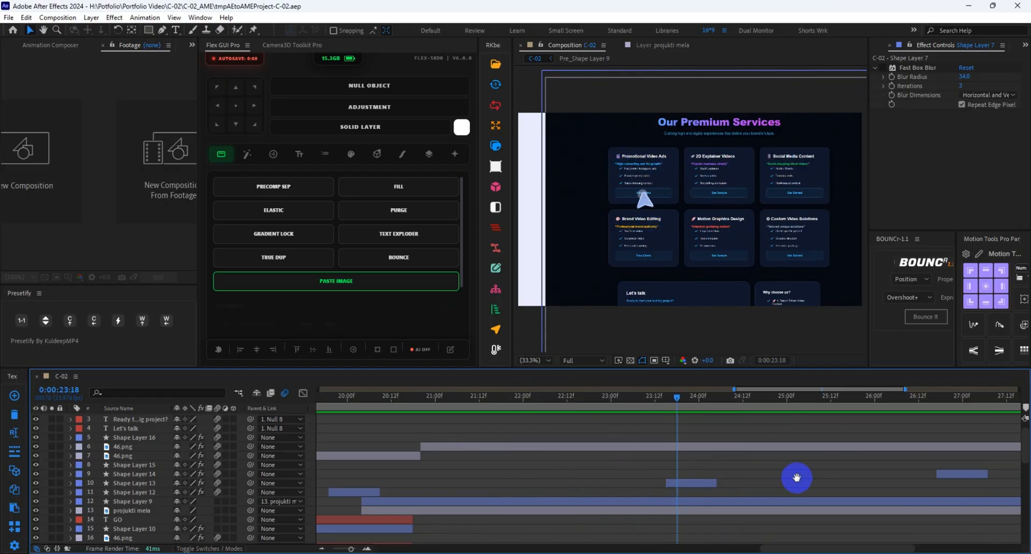
pyautogui.hscroll(2, 724, 471)
pyautogui.scroll(-1, 723, 471)
pyautogui.press('v')
pyautogui.scroll(3, 656, 469)
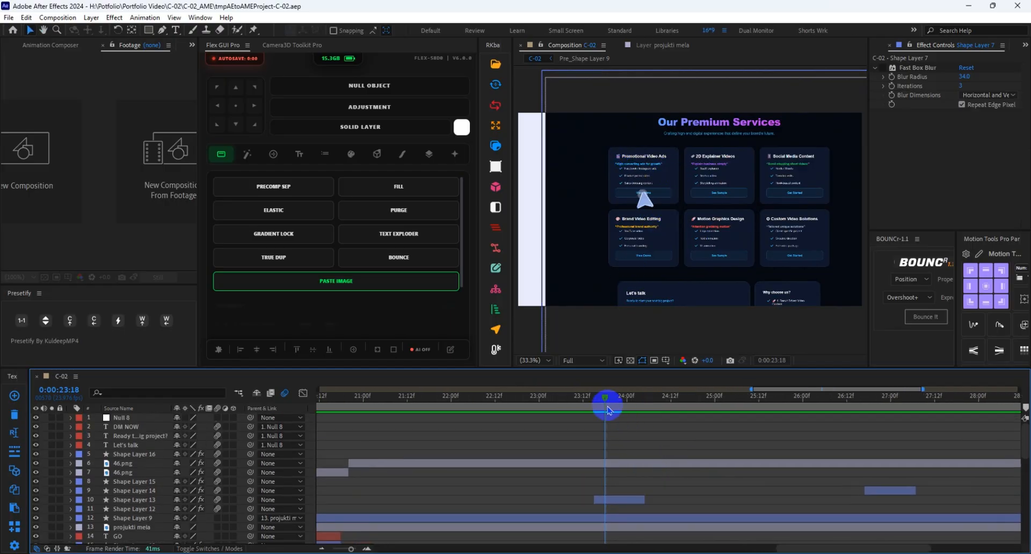
# Step: Advance to 0:00:24:04 and inspect the cursor's click on the Promotional Video Ads card close up
pyautogui.moveTo(585, 404); pyautogui.dragTo(641, 403)
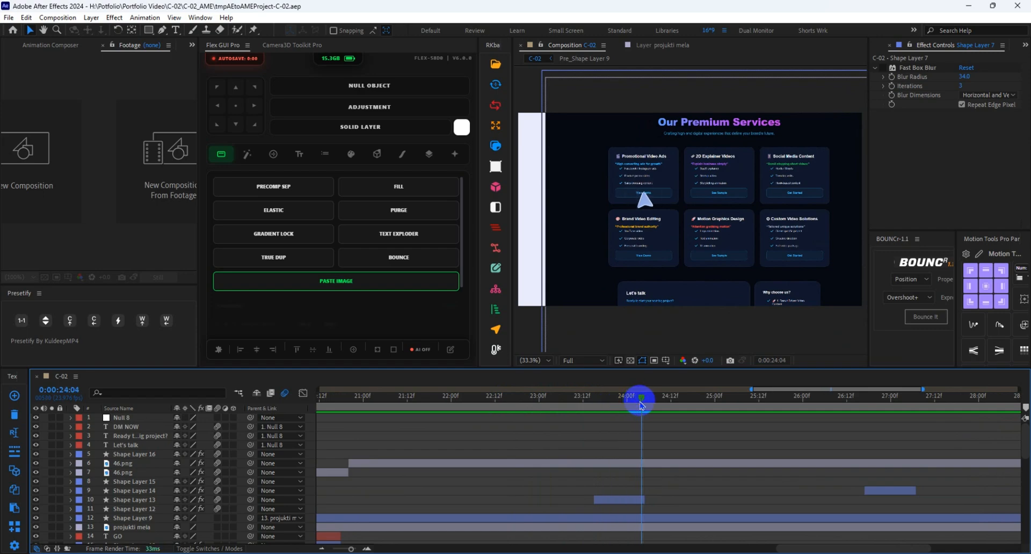
pyautogui.scroll(3, 620, 220)
pyautogui.scroll(2, 604, 232)
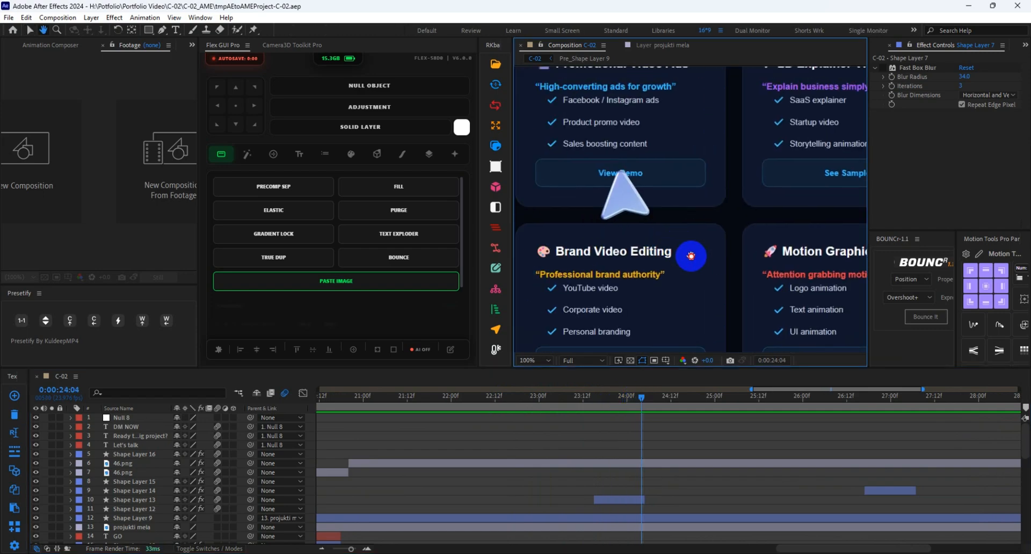
pyautogui.scroll(-2, 613, 134)
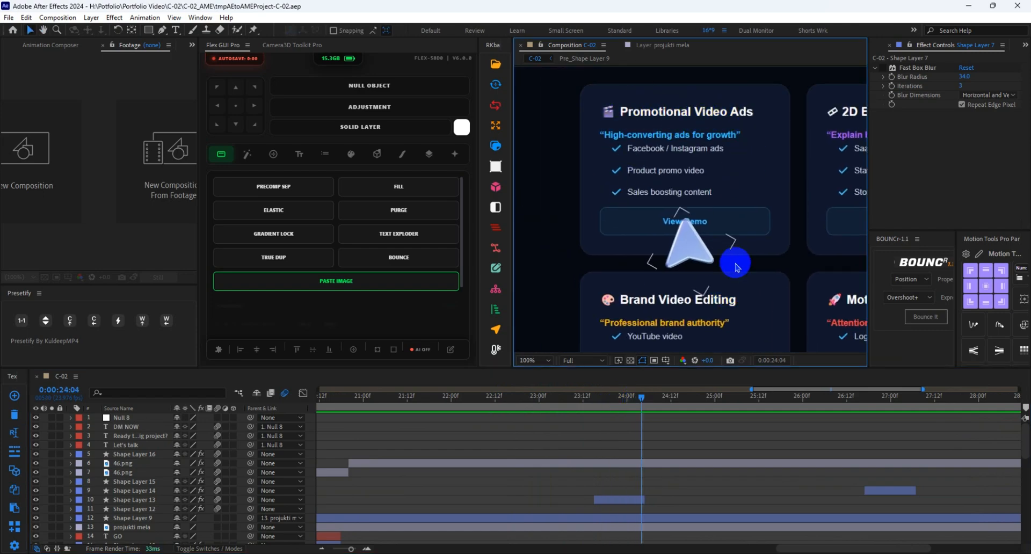
pyautogui.scroll(-2, 752, 241)
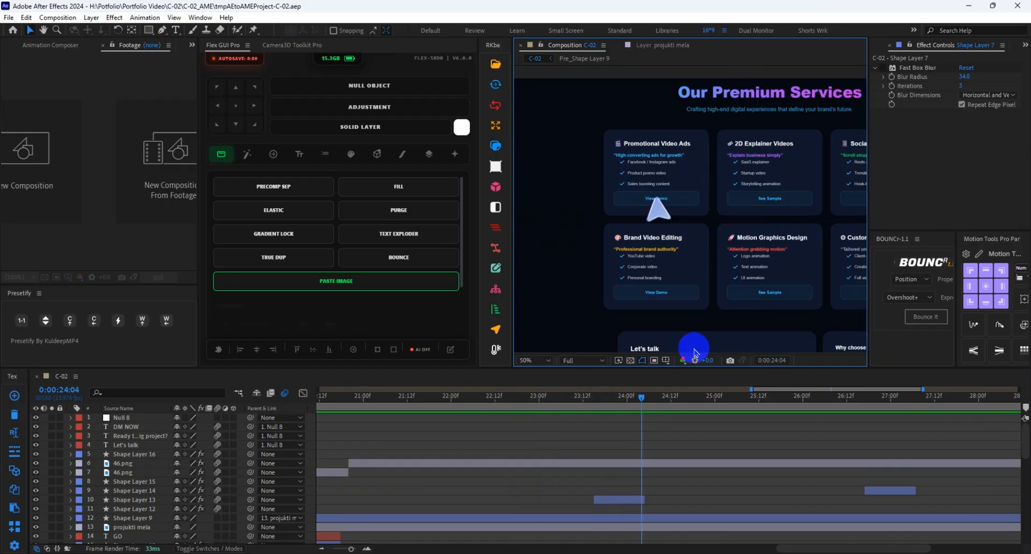
# Step: Advance through 0:00:24:20 to 0:00:26:06 to review the cursor and page moving across to the Social Media Content card
pyautogui.click(646, 403)
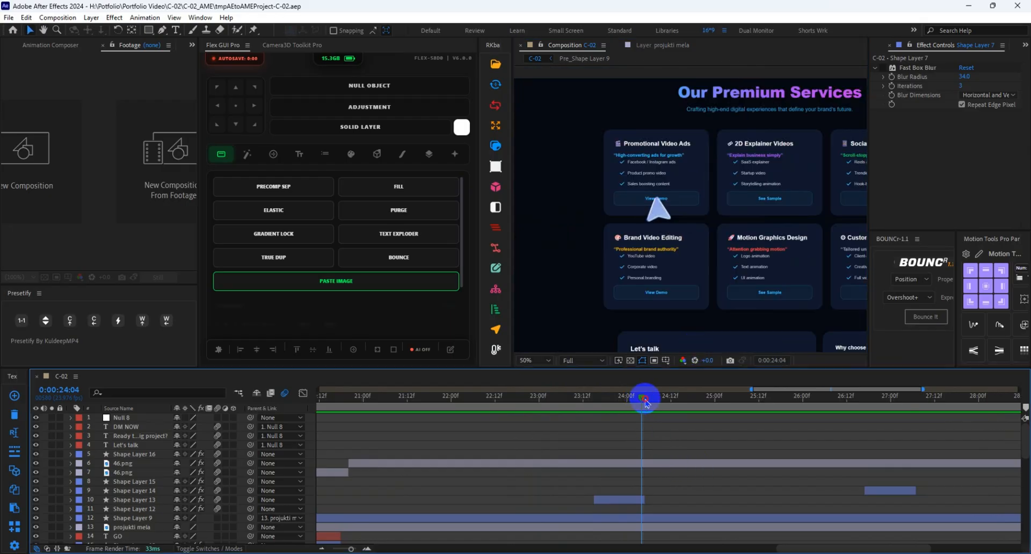
pyautogui.moveTo(665, 400); pyautogui.dragTo(700, 403)
pyautogui.moveTo(784, 301); pyautogui.dragTo(656, 297)
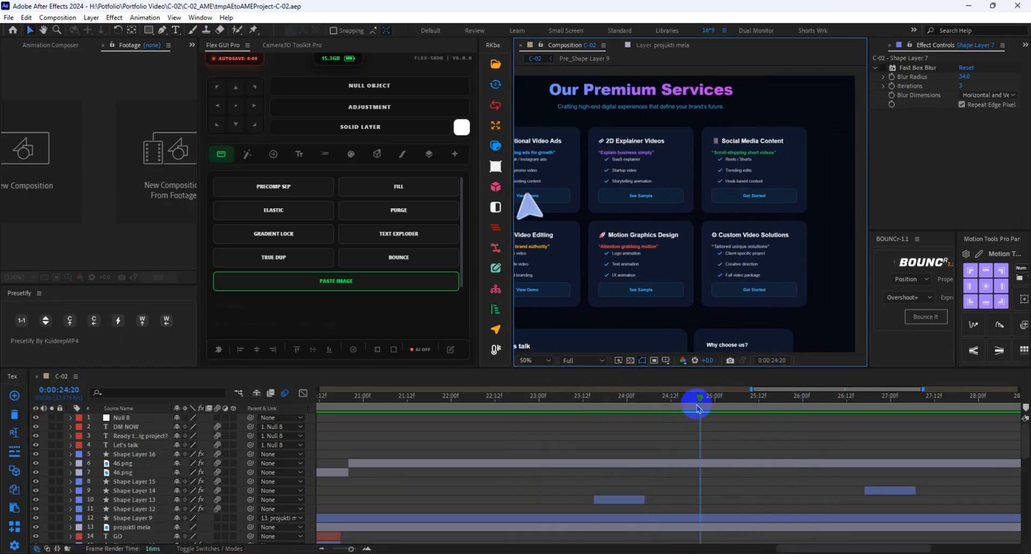
pyautogui.moveTo(697, 399); pyautogui.dragTo(824, 413)
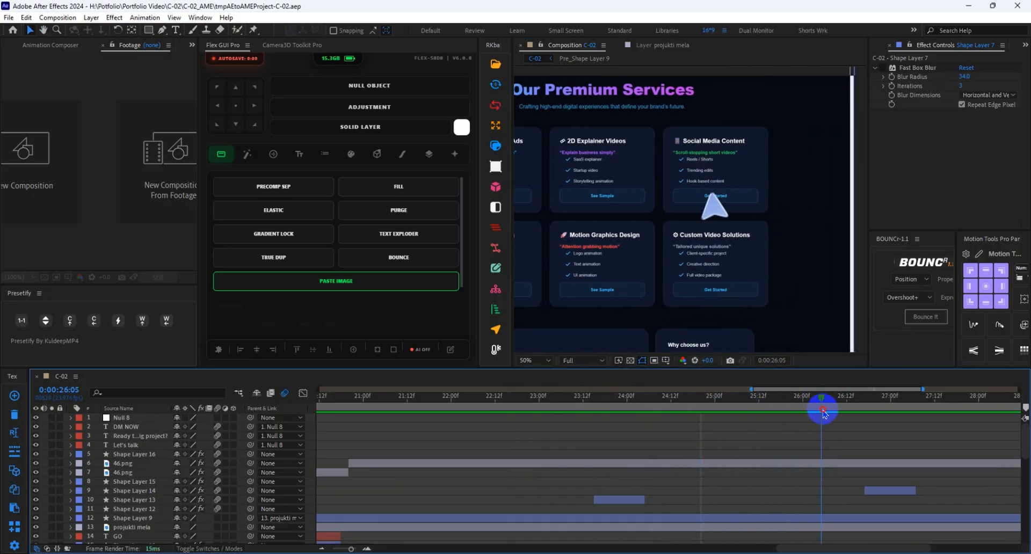
pyautogui.press(',')
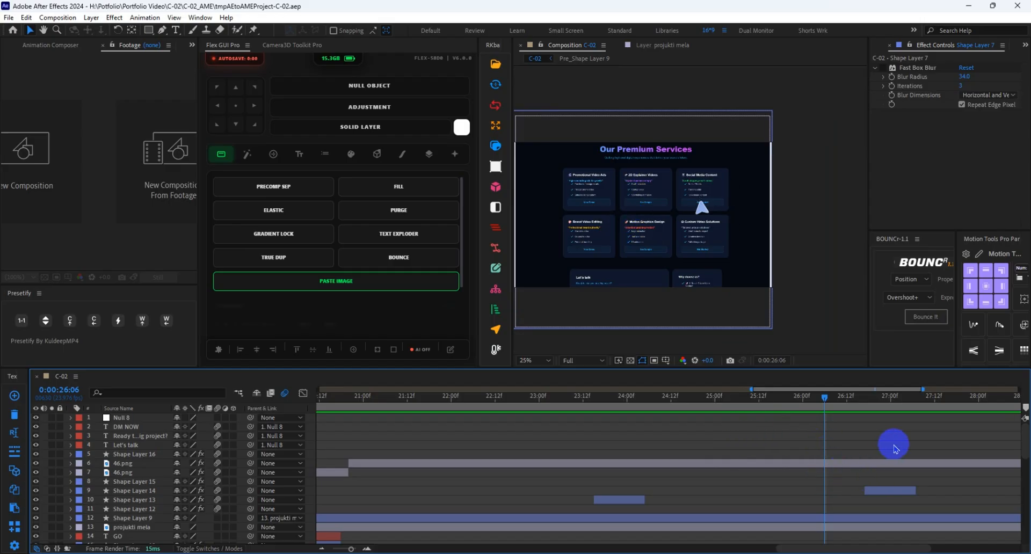
# Step: Advance through 0:00:27:07 and 0:00:28:13 to 0:00:28:20 to review the page's scroll down to the Let's talk section
pyautogui.hscroll(3, 874, 444)
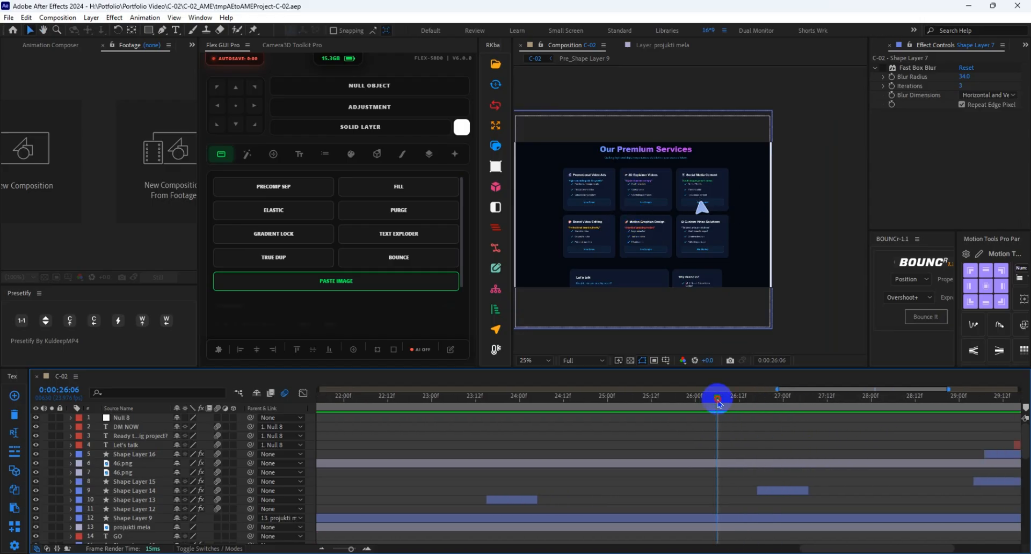
pyautogui.moveTo(787, 401); pyautogui.dragTo(809, 409)
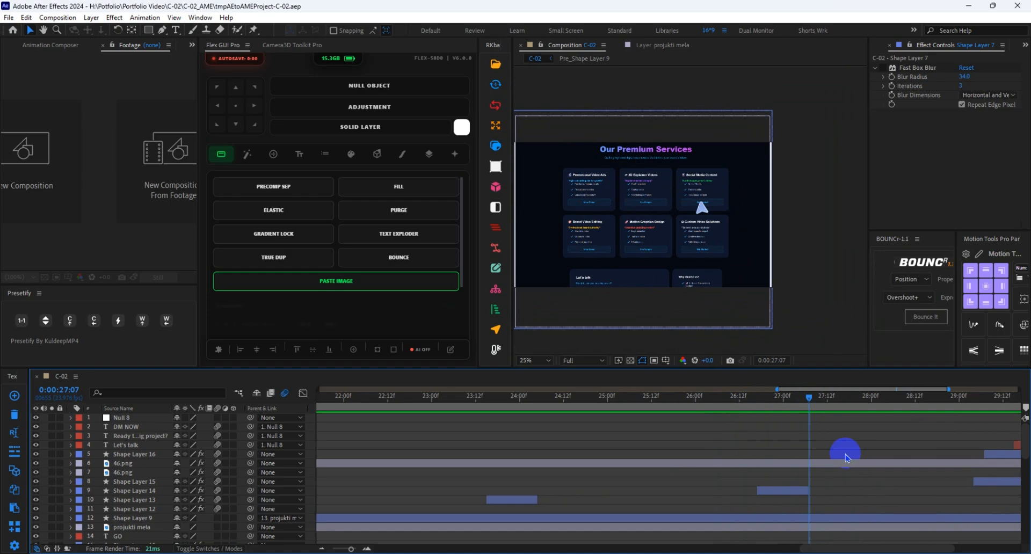
pyautogui.keyDown('alt'); pyautogui.scroll(-3, 912, 488); pyautogui.keyUp('alt')
pyautogui.scroll(-1, 751, 478)
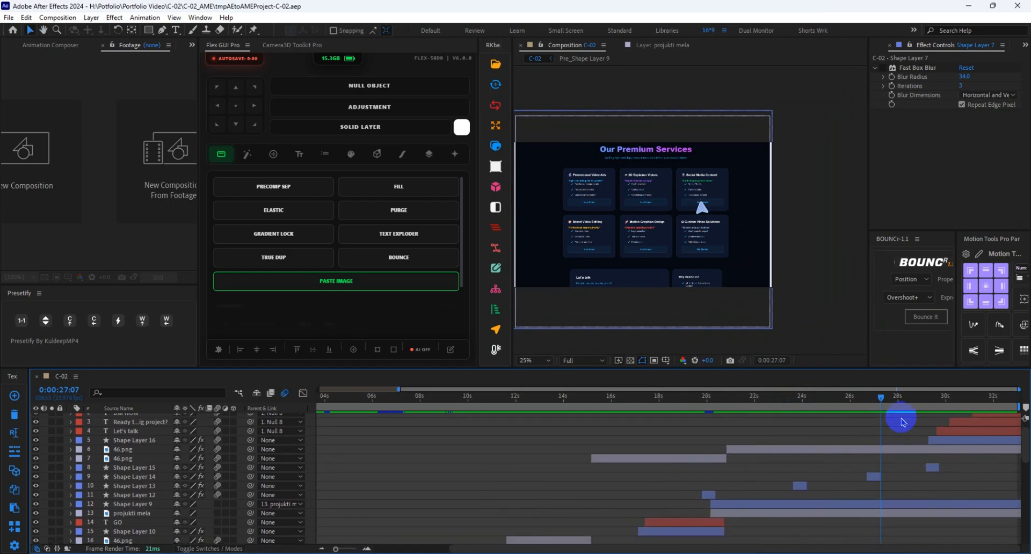
pyautogui.moveTo(879, 402); pyautogui.dragTo(911, 401)
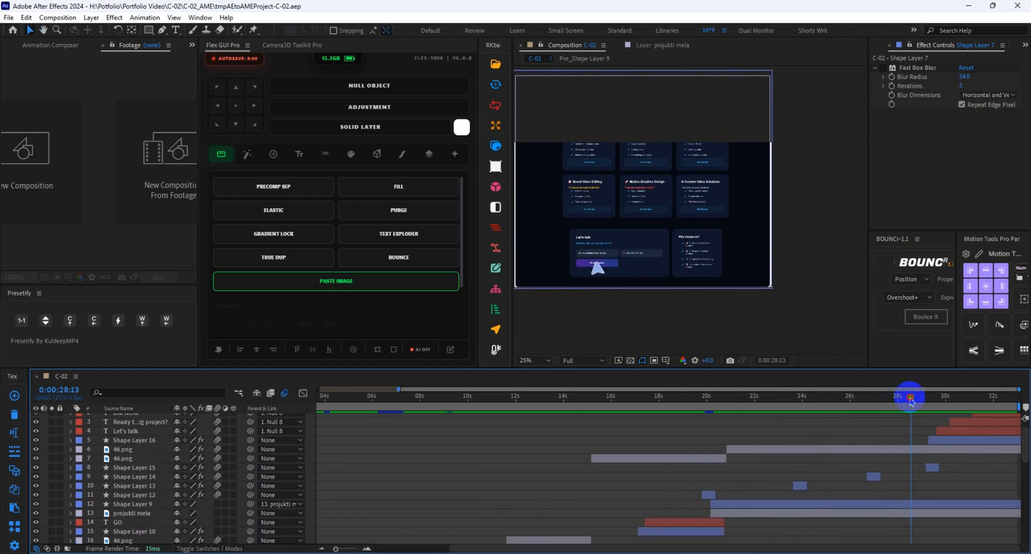
pyautogui.scroll(2, 632, 288)
pyautogui.moveTo(591, 280); pyautogui.dragTo(736, 242)
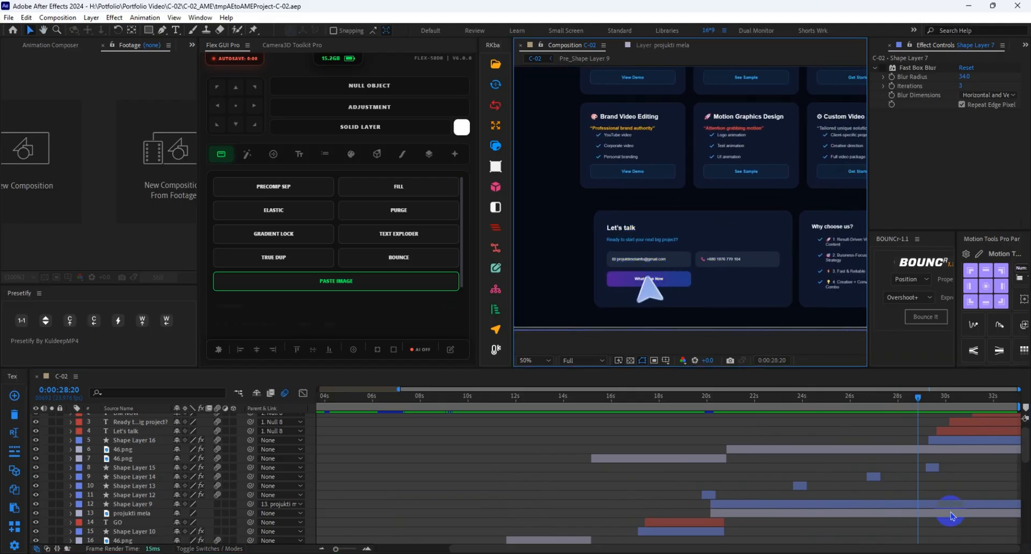
# Step: Advance to 0:00:30:09 and fit the composition in the viewer to review the Let's talk title scene
pyautogui.scroll(-1, 938, 475)
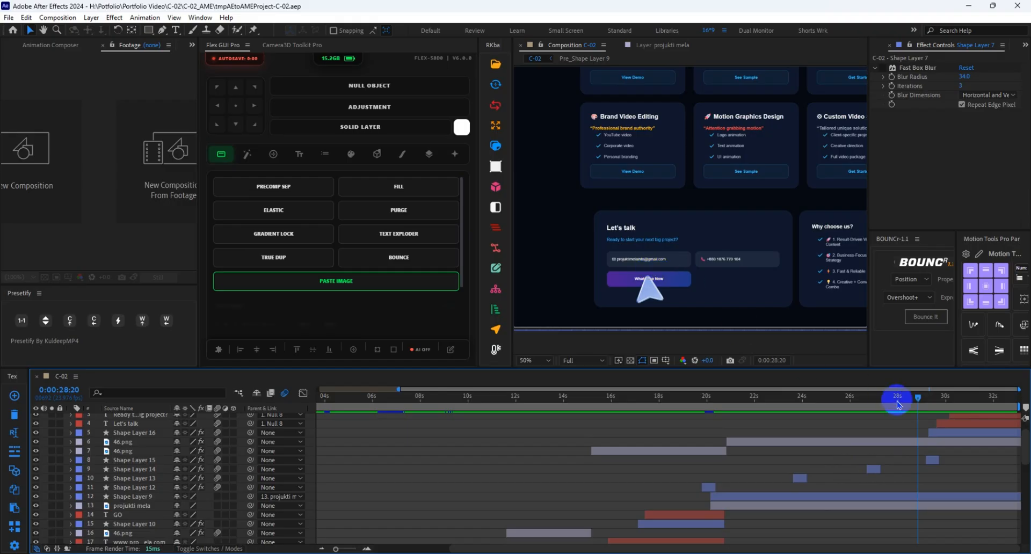
pyautogui.moveTo(917, 403); pyautogui.dragTo(954, 398)
pyautogui.click(523, 360)
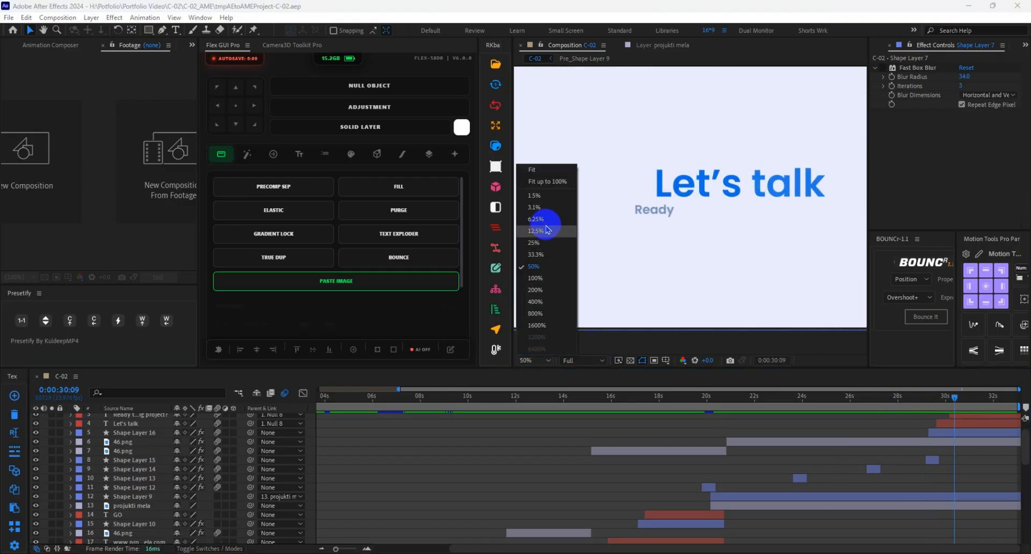
pyautogui.click(548, 182)
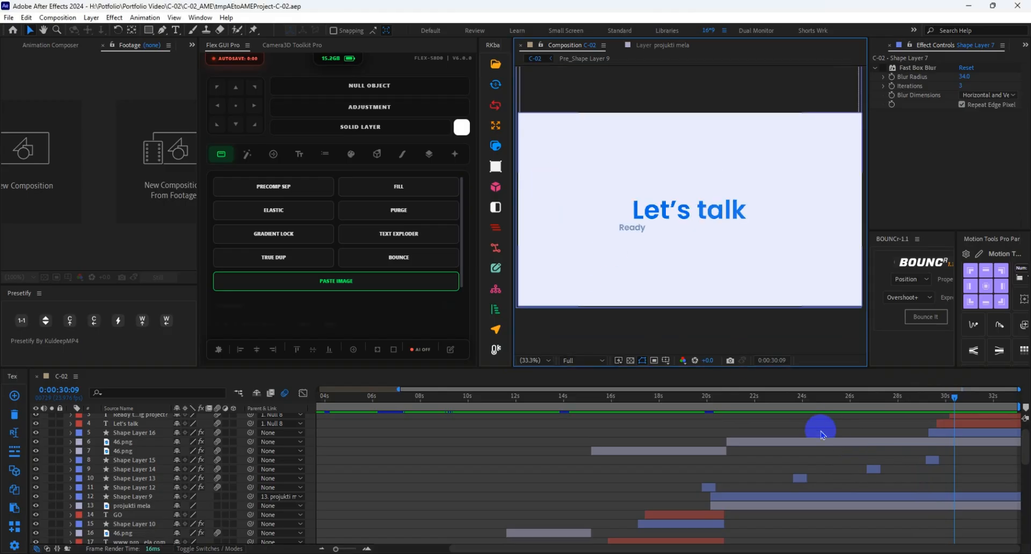
pyautogui.scroll(-2, 891, 476)
pyautogui.click(977, 475)
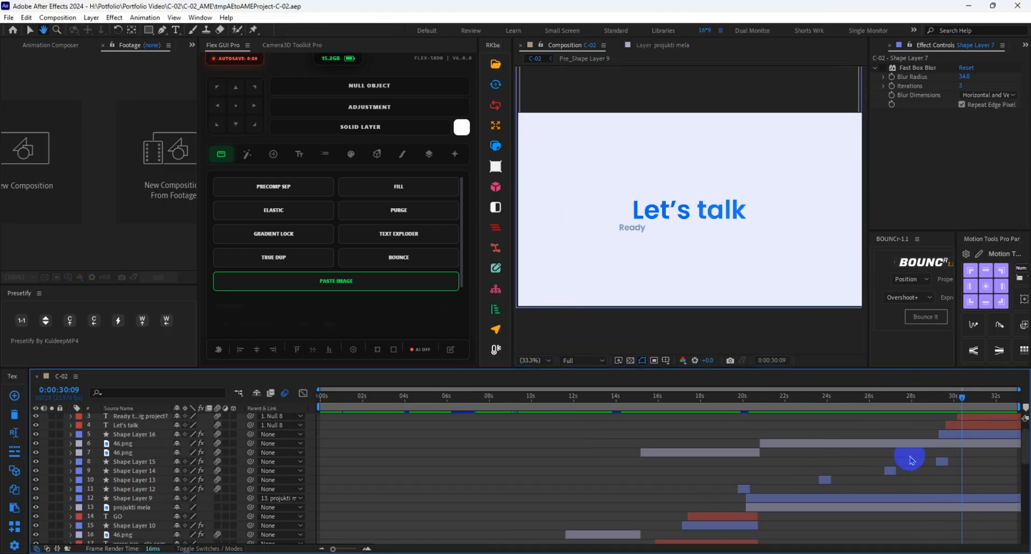
# Step: Return to 0:00:28:22, inspect the cursor on the Let's talk button close up and fit the composition in the viewer again
pyautogui.moveTo(952, 398); pyautogui.dragTo(932, 413)
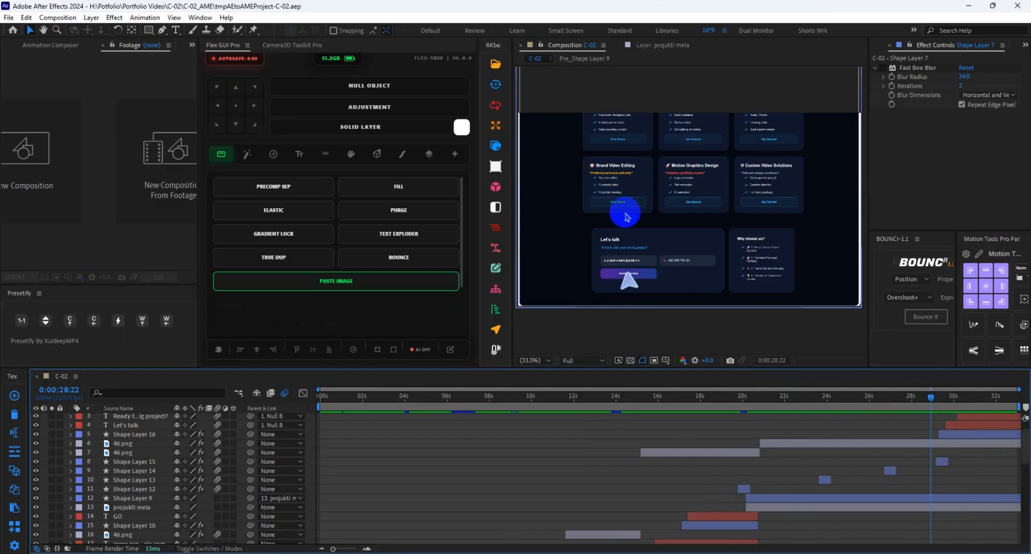
pyautogui.scroll(3, 626, 217)
pyautogui.scroll(-2, 621, 212)
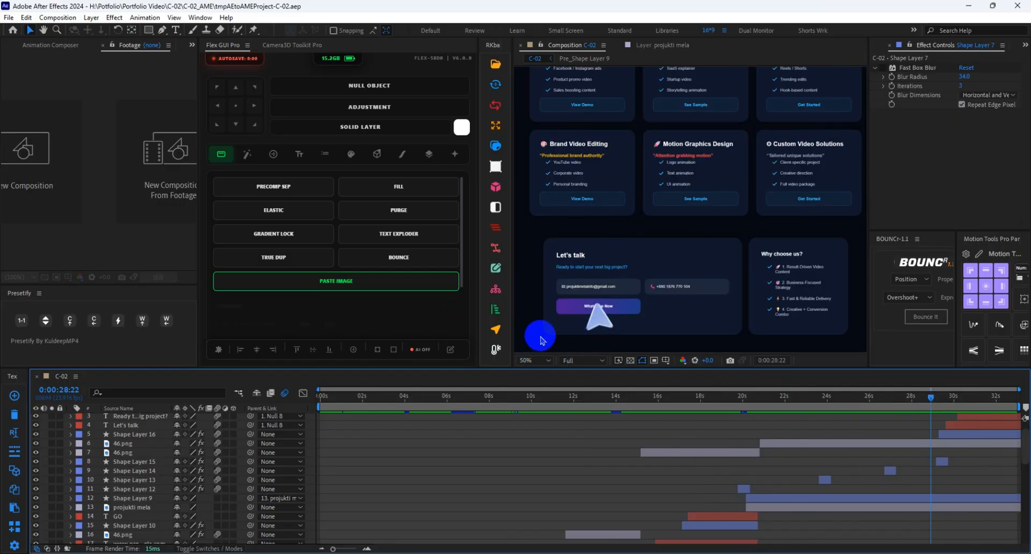
pyautogui.click(537, 359)
pyautogui.click(537, 197)
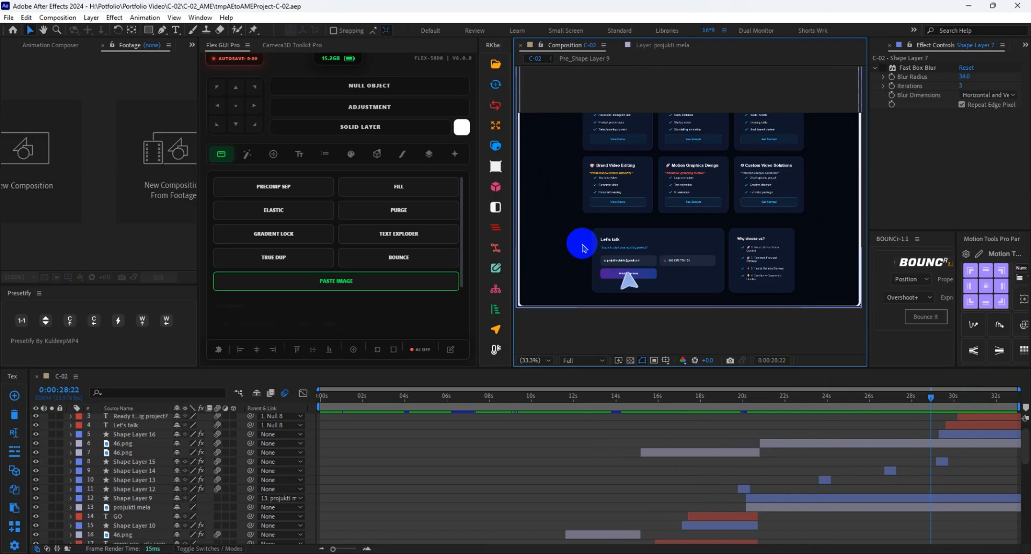
# Step: Switch to VLC media player and skip through Professional-video-editor-motion-graphics Design.mp4 past 00:18 to look for the website scene
pyautogui.click(969, 491)
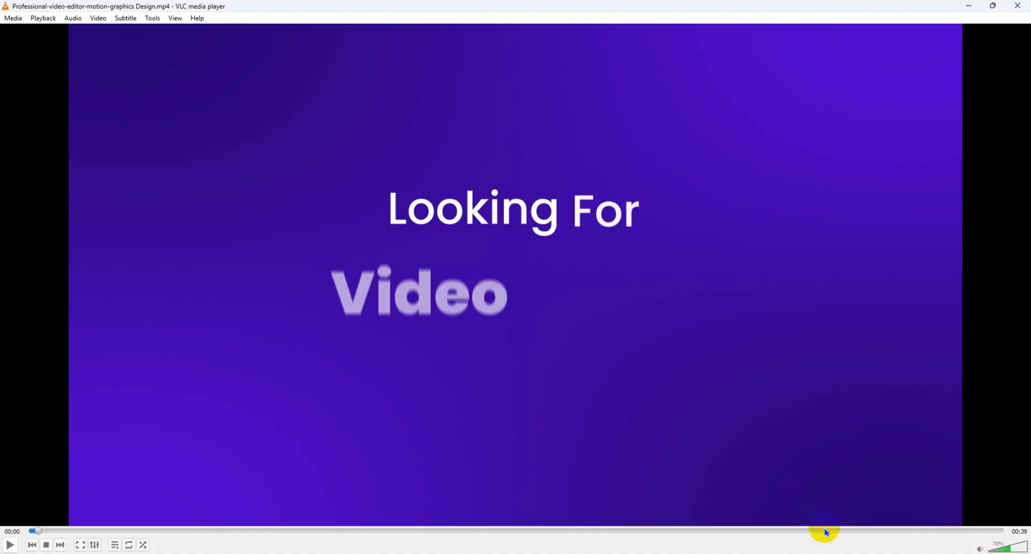
pyautogui.moveTo(826, 532); pyautogui.dragTo(504, 535)
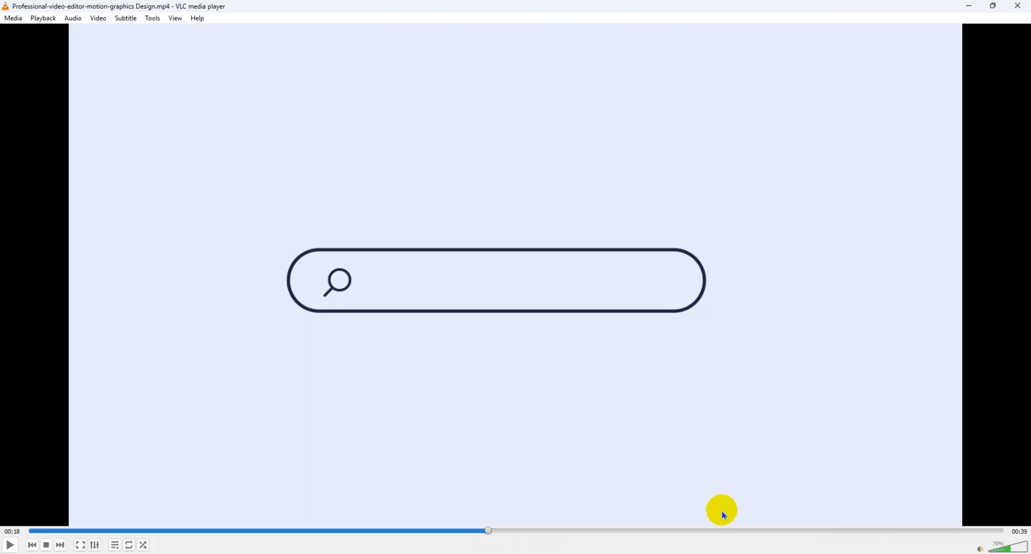
pyautogui.click(706, 532)
pyautogui.press('space')
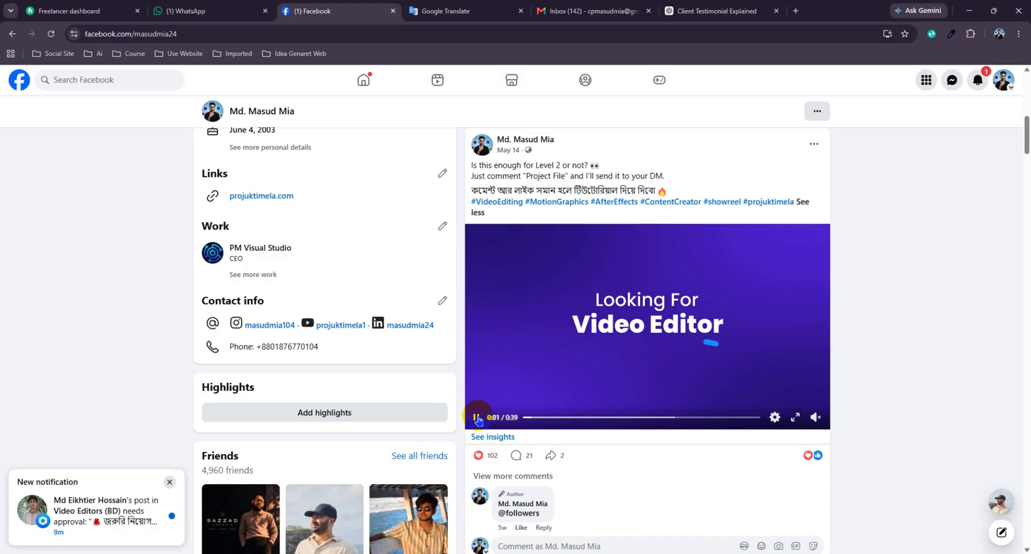
# Step: Play the Facebook post's video around 0:28, pause it, and return to After Effects to move to 0:00:29:00
pyautogui.click(689, 417)
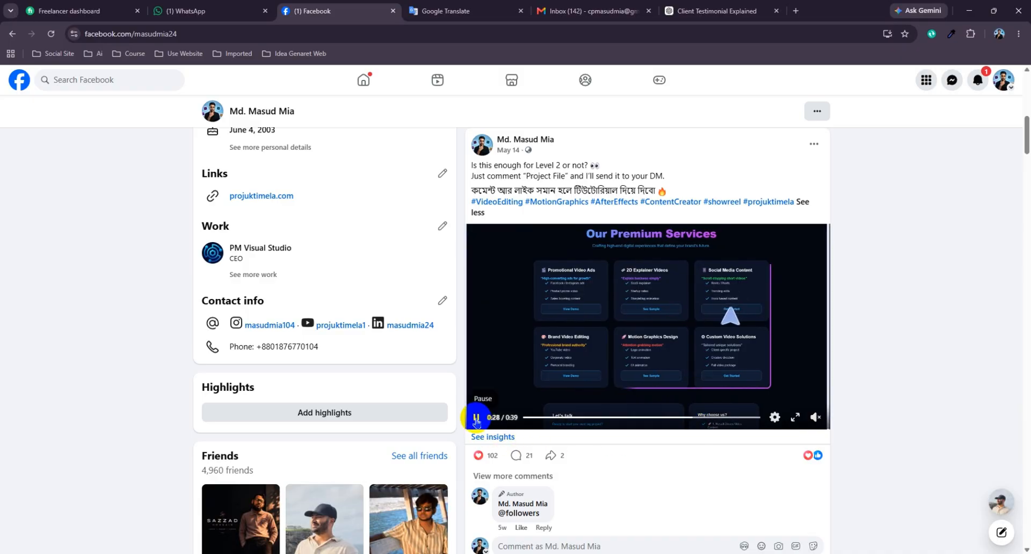
pyautogui.click(476, 419)
pyautogui.click(675, 553)
pyautogui.moveTo(925, 420)
pyautogui.mouseDown()
pyautogui.moveTo(703, 418)
pyautogui.moveTo(752, 402)
pyautogui.moveTo(950, 404)
pyautogui.moveTo(932, 404)
pyautogui.mouseUp()
# Step: Switch to the Facebook post in Chrome and play its video from 0:24 to 0:31 to review the services page animation
pyautogui.moveTo(717, 553)
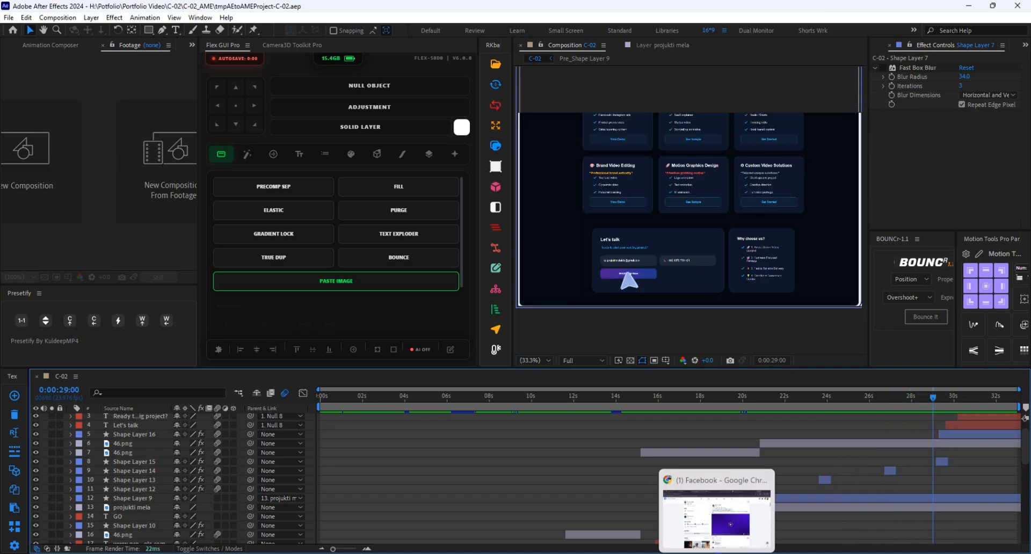
pyautogui.click(752, 517)
pyautogui.click(650, 417)
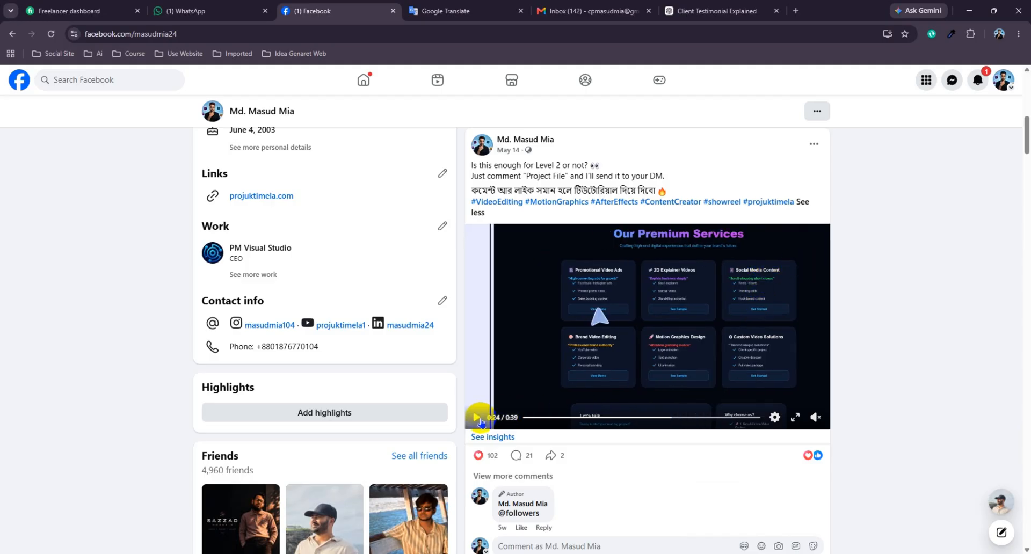
pyautogui.click(476, 421)
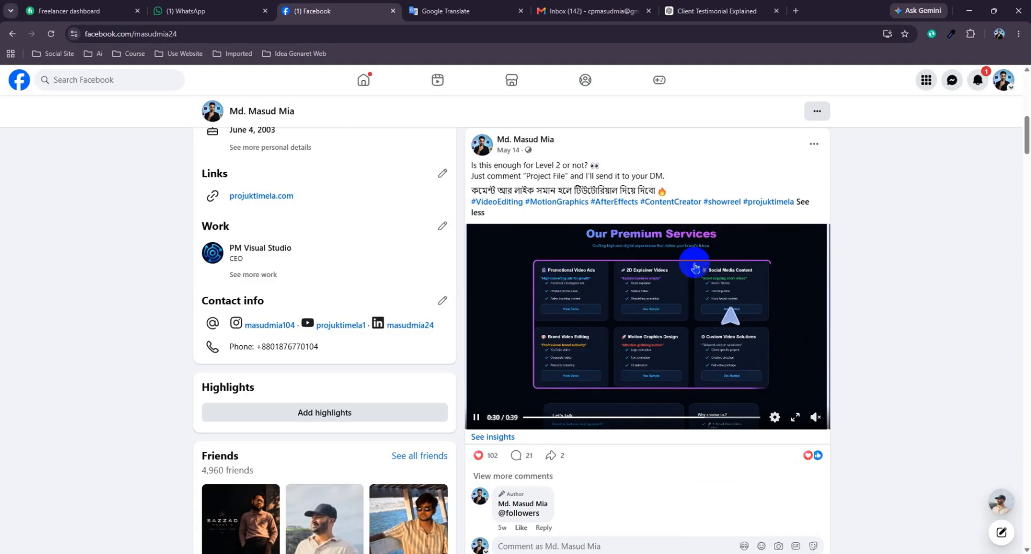
pyautogui.click(476, 421)
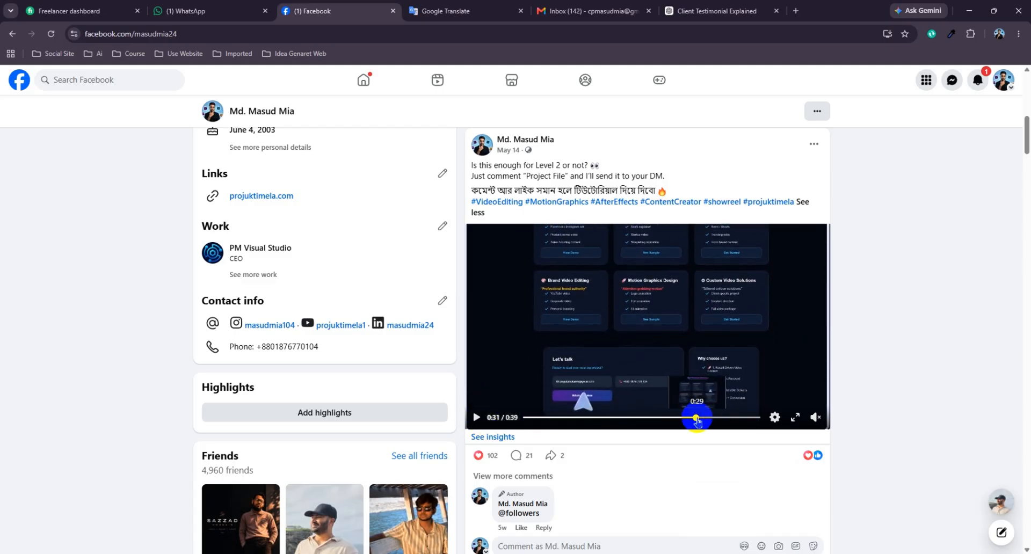
# Step: Replay the post's video from 0:27 to 0:32 to examine the glowing outline around the service cards and the page scroll
pyautogui.click(698, 418)
pyautogui.click(687, 417)
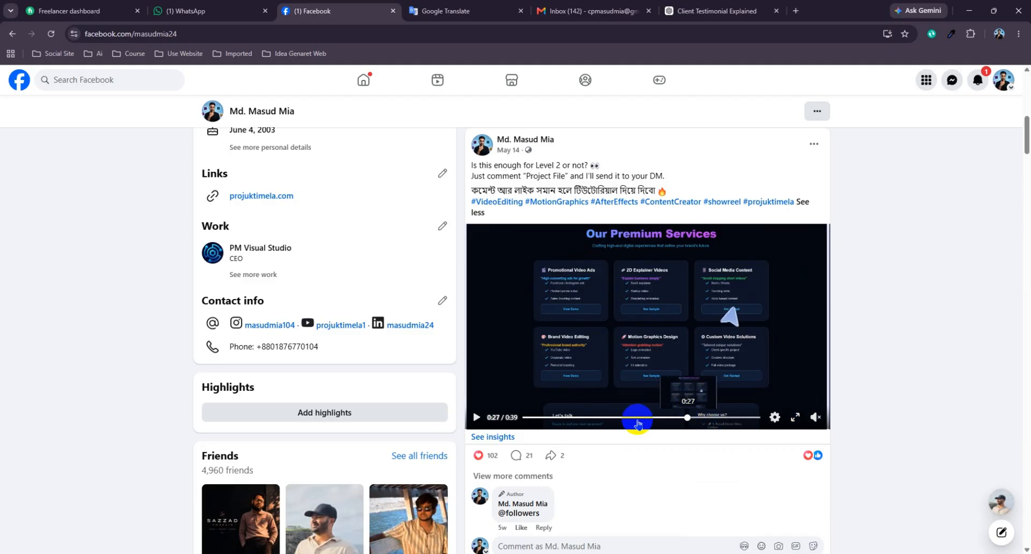
pyautogui.click(487, 418)
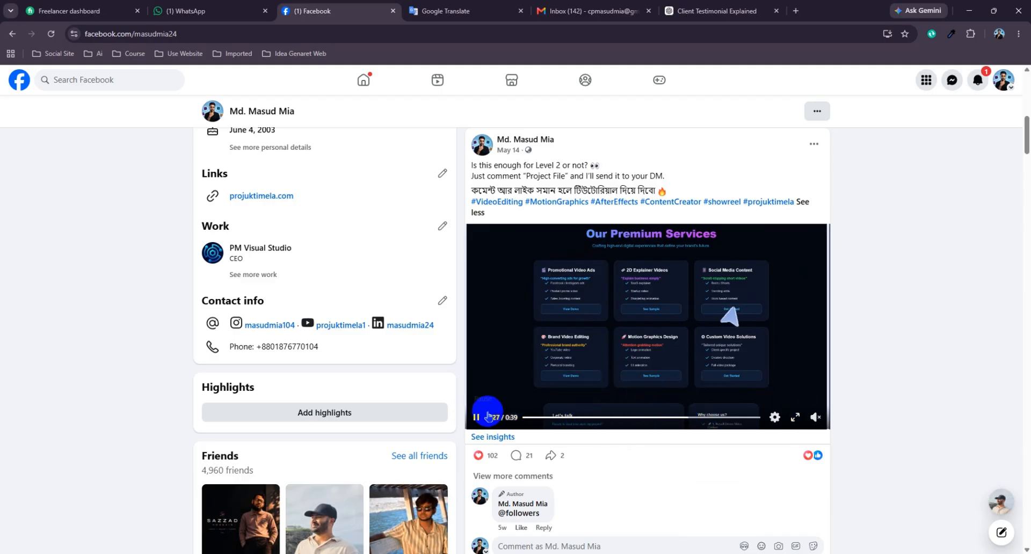
pyautogui.click(476, 418)
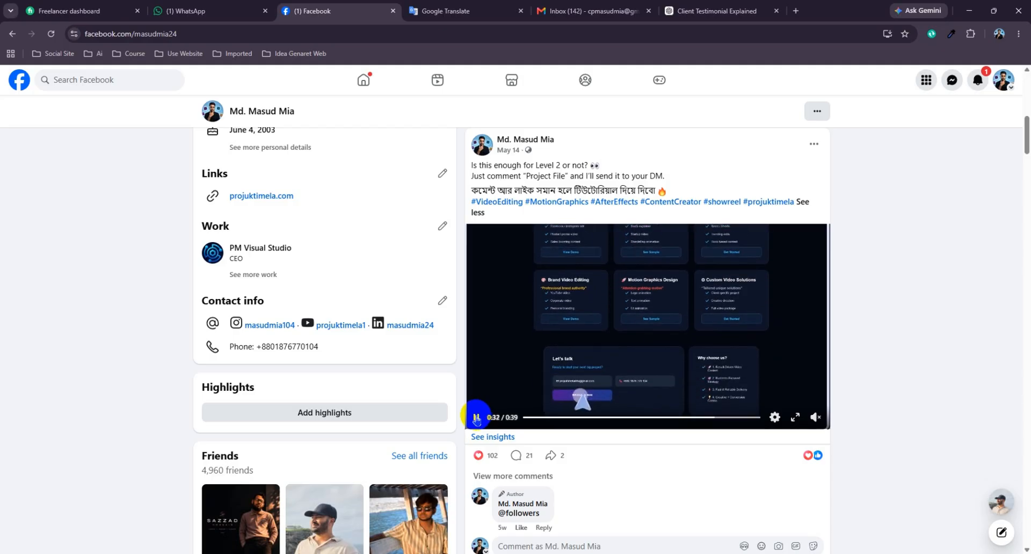
# Step: Play the Facebook post's video from 0:31 to 0:36, pausing along the way, to review the closing "Let's talk" and "DM NOW" scene
pyautogui.click(476, 418)
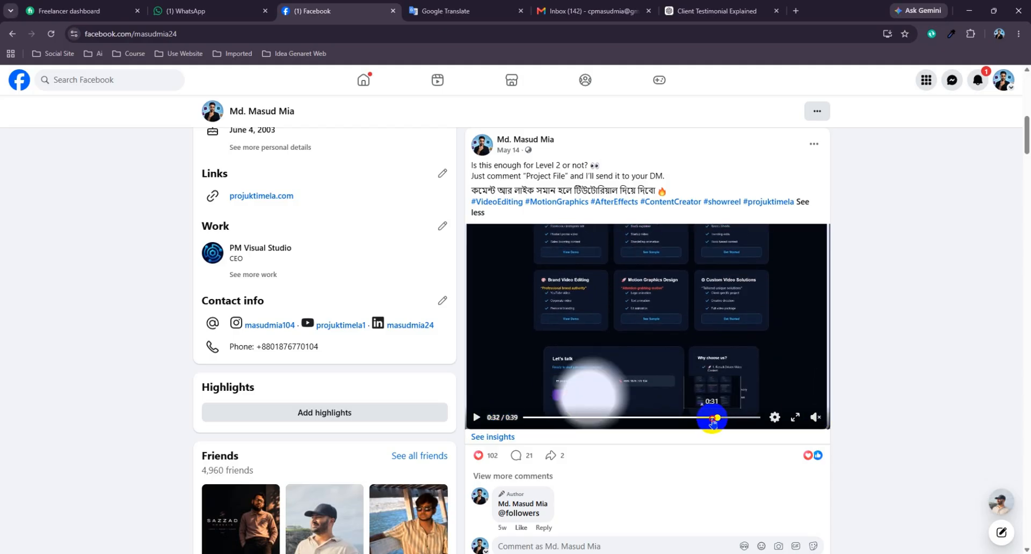
pyautogui.click(712, 418)
pyautogui.click(476, 418)
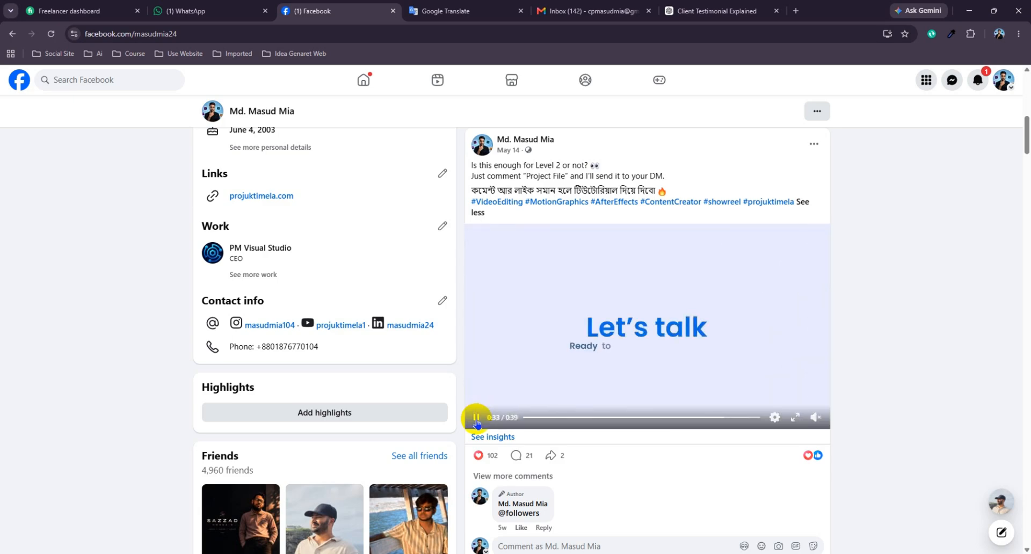
pyautogui.click(476, 418)
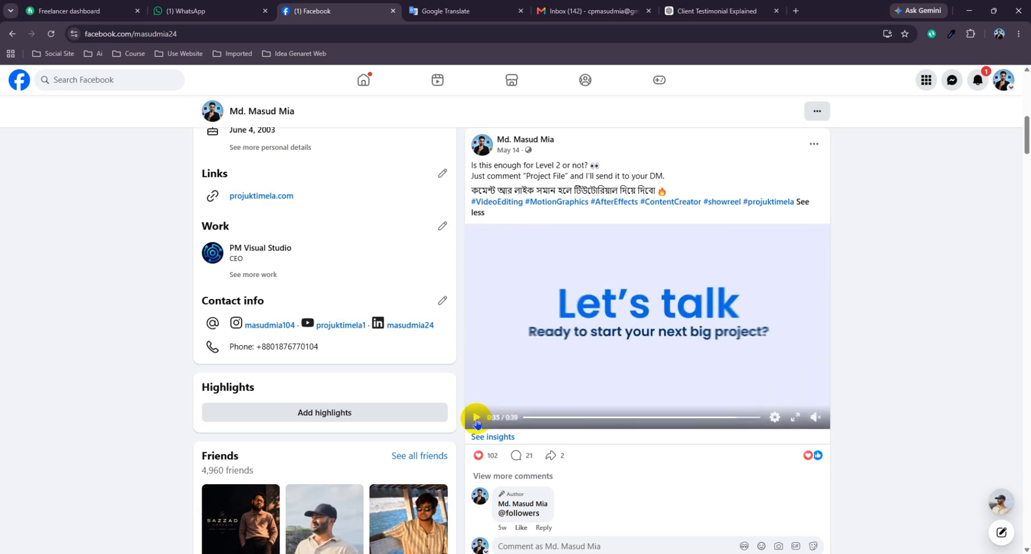
pyautogui.click(476, 418)
pyautogui.click(476, 418)
pyautogui.click(476, 419)
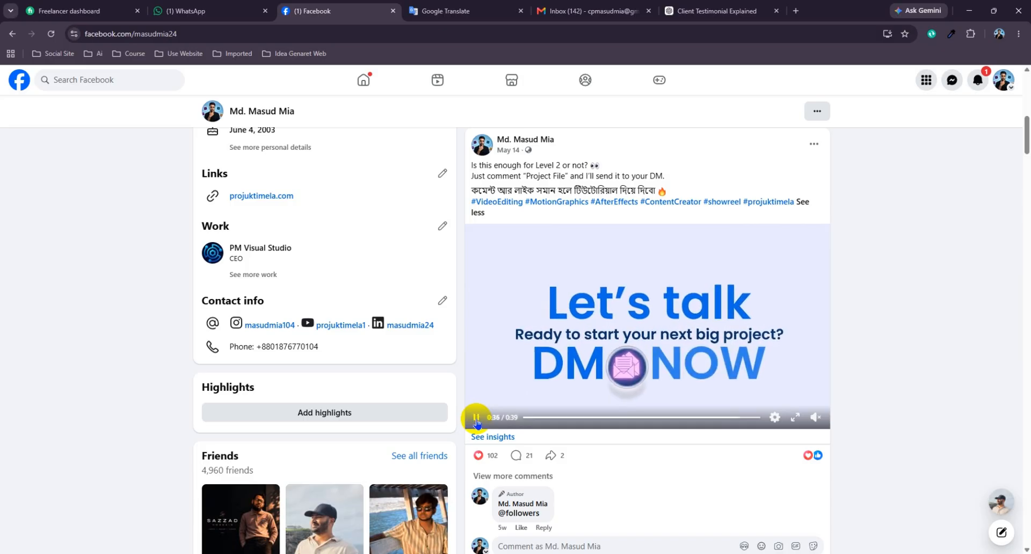
pyautogui.click(476, 418)
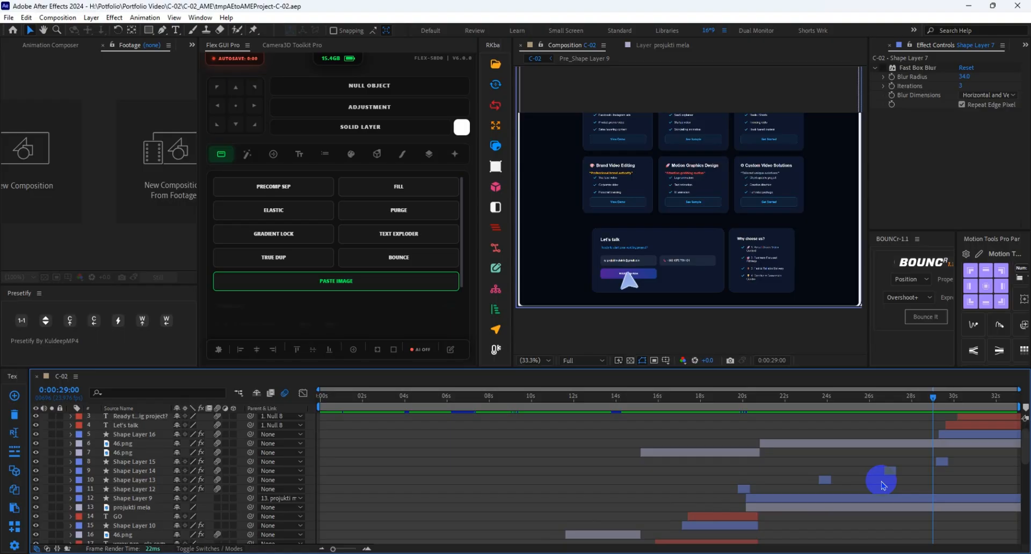
# Step: Switch to After Effects and collapse the expanded keyframe properties of all layers in the C-02 composition
pyautogui.scroll(-6, 881, 486)
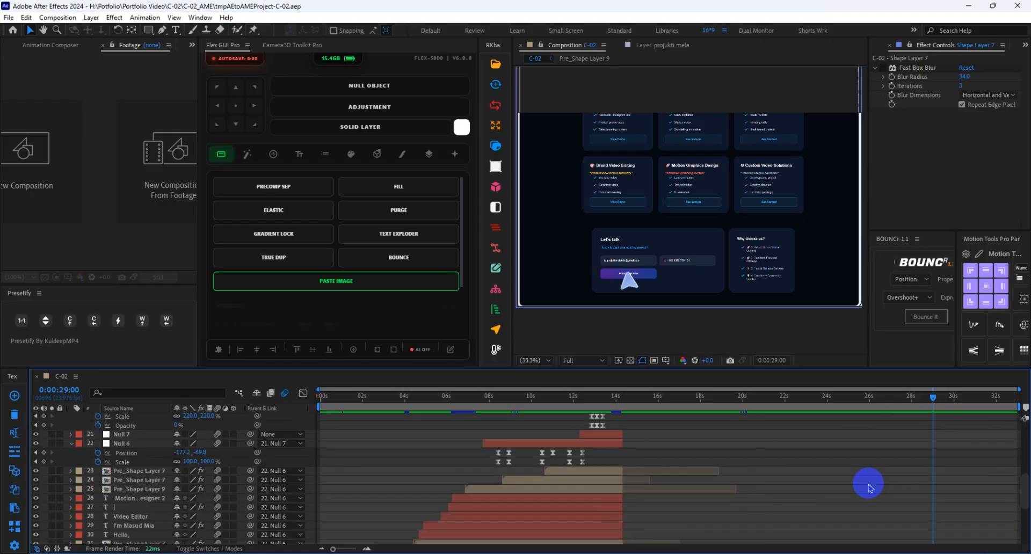
pyautogui.scroll(-5, 869, 487)
pyautogui.click(865, 486)
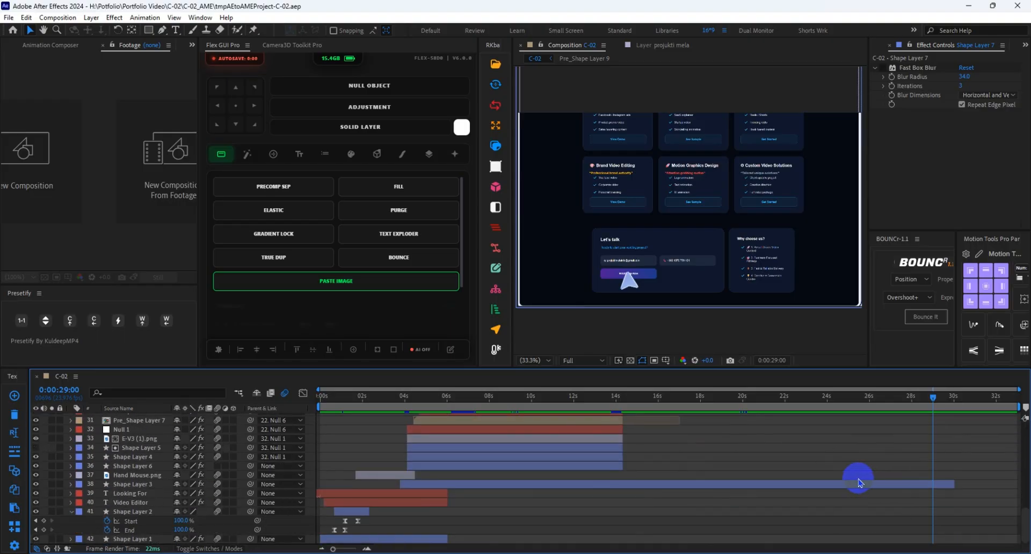
pyautogui.hotkey('ctrl', 'a')
pyautogui.press('u')
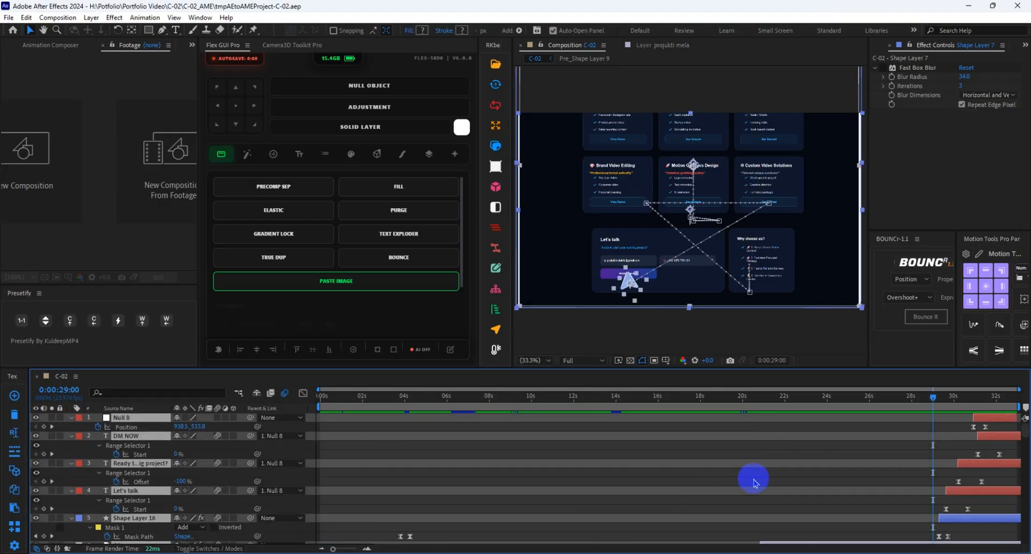
pyautogui.press('u')
pyautogui.click(915, 503)
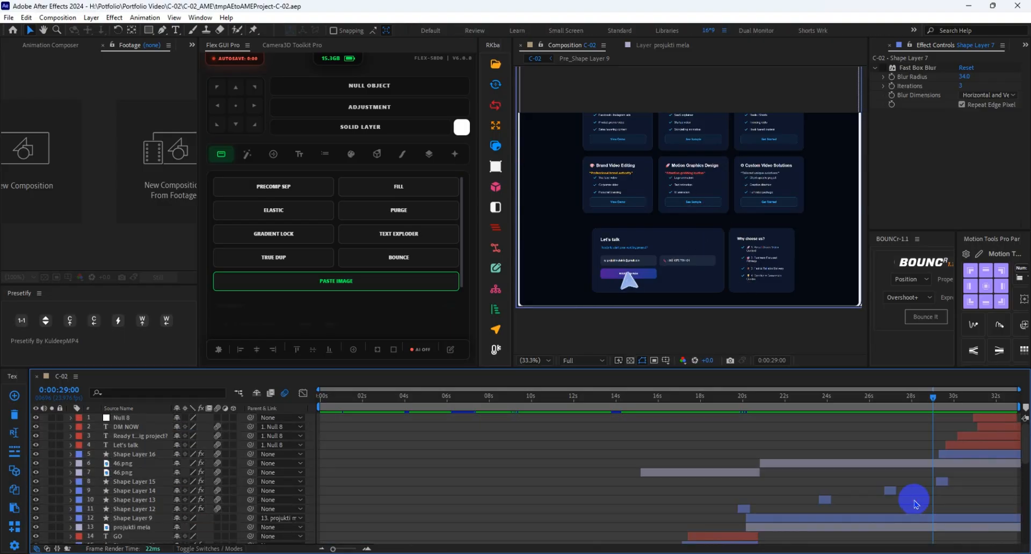
# Step: Return the C-02 composition's current time to 0:00:00:00 and show the start of its layer stack
pyautogui.scroll(-3, 933, 443)
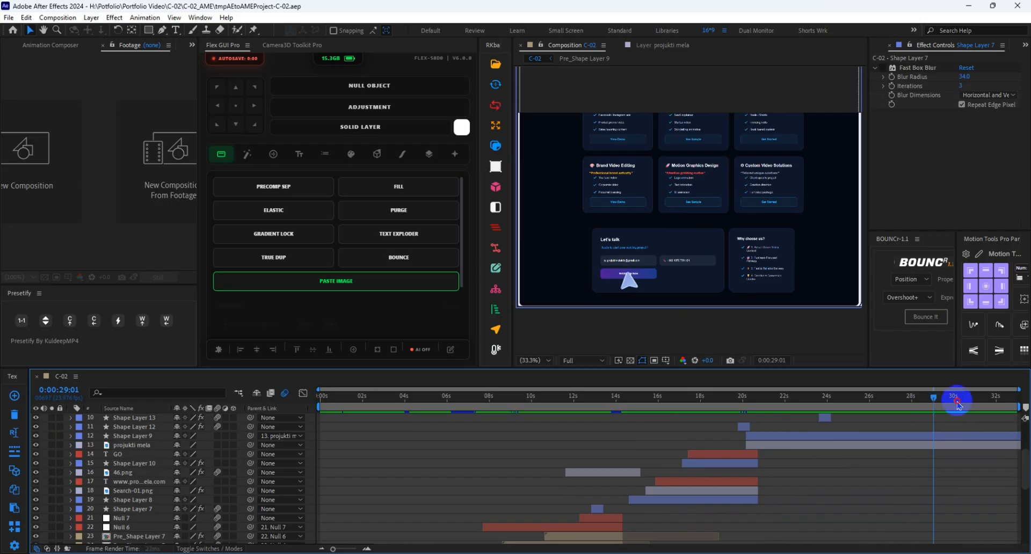
pyautogui.moveTo(957, 403); pyautogui.dragTo(246, 396)
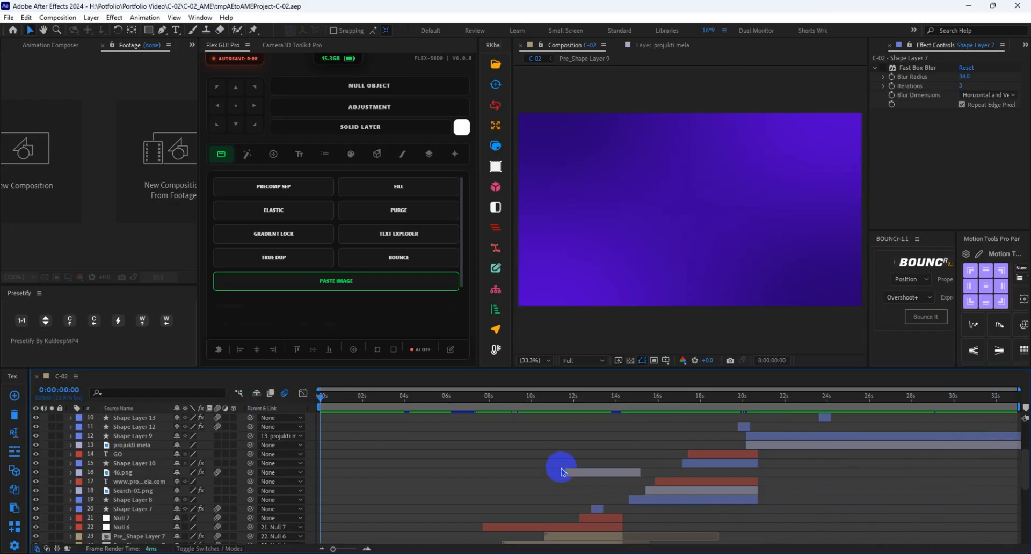
pyautogui.scroll(3, 518, 481)
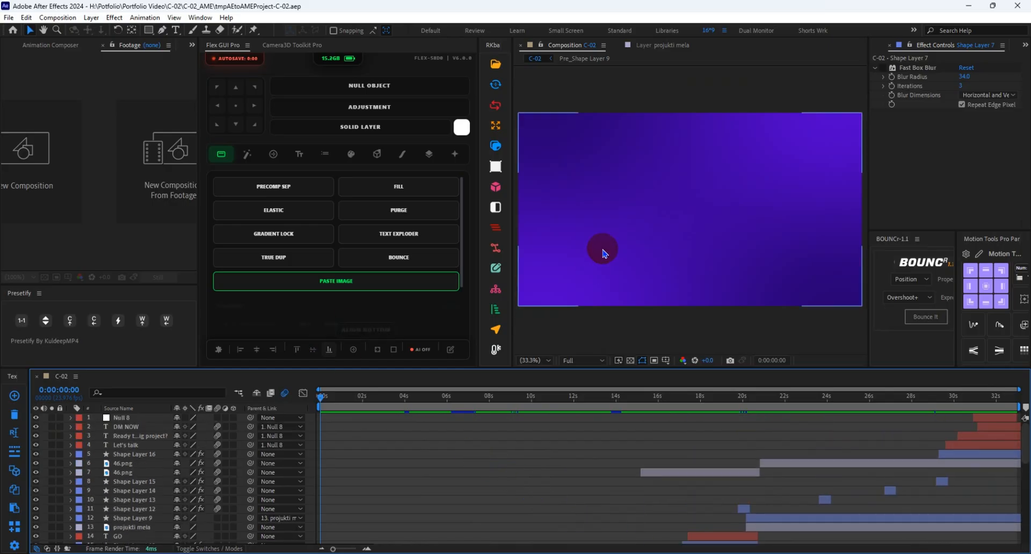
pyautogui.click(531, 472)
pyautogui.click(535, 368)
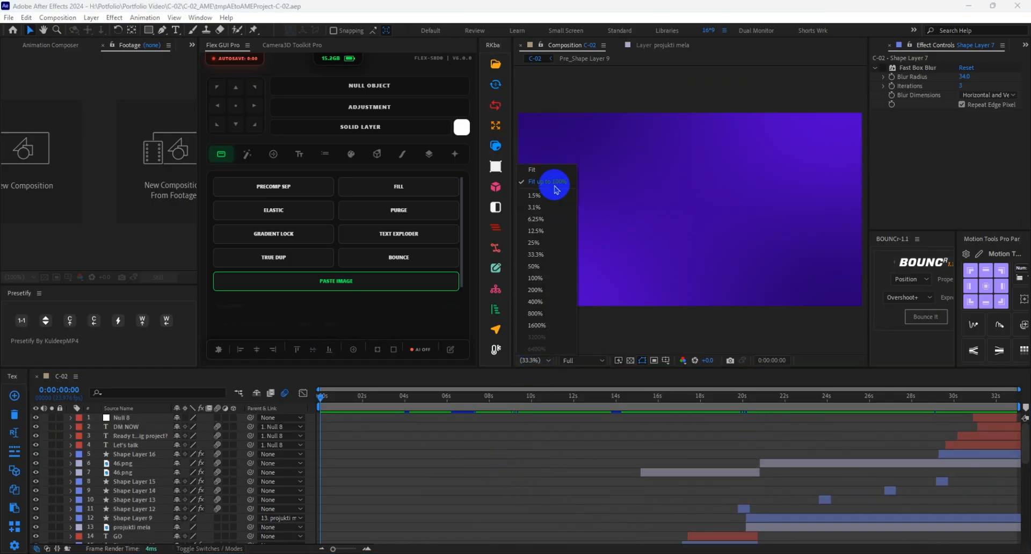
pyautogui.click(502, 438)
# Step: Switch to the Chrome window showing WhatsApp and open the Google Meet session
pyautogui.click(494, 472)
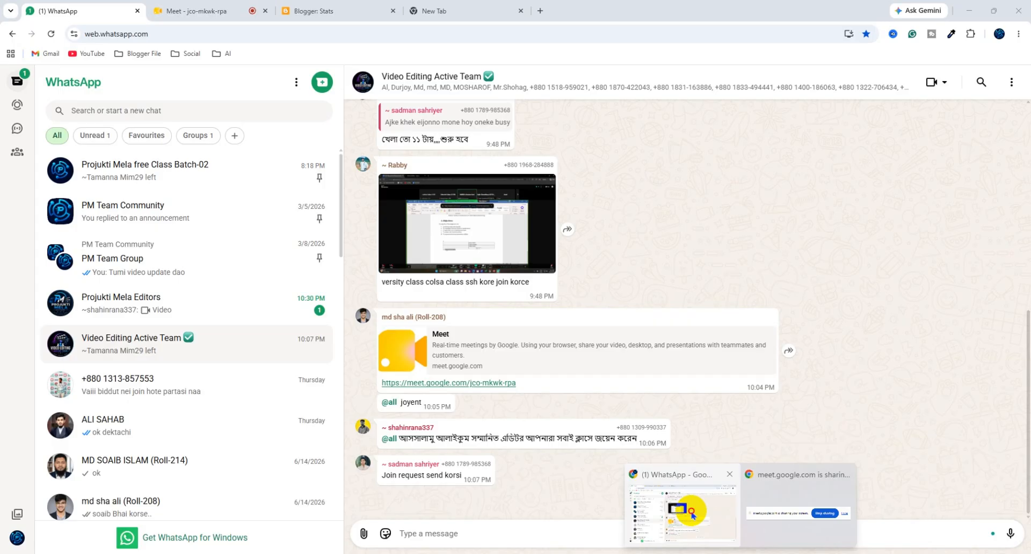
pyautogui.click(692, 515)
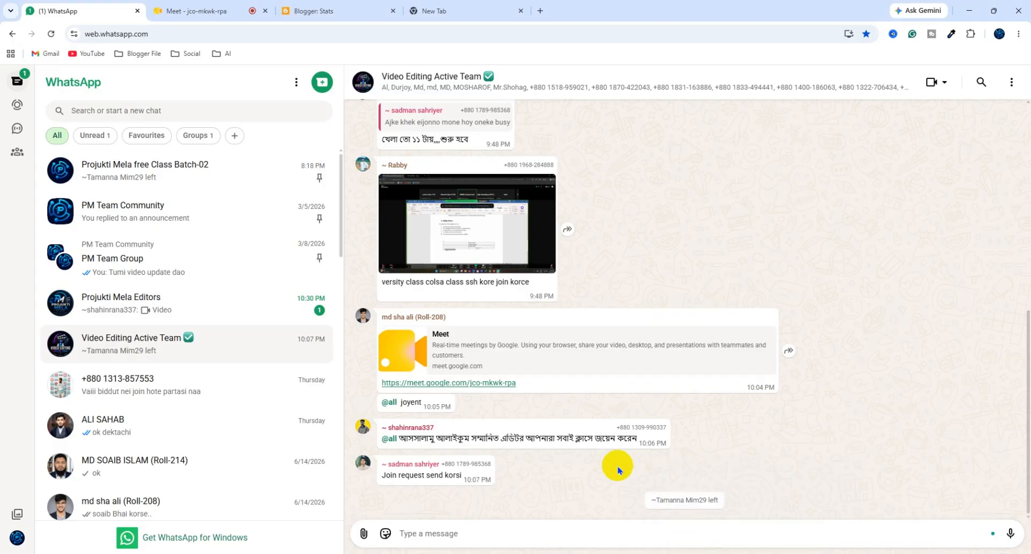
pyautogui.click(185, 7)
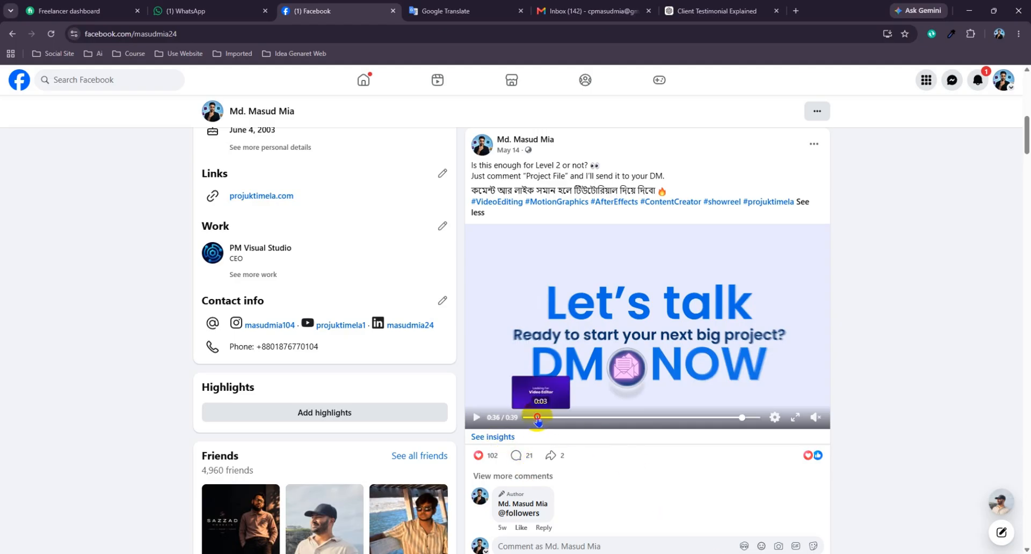
# Step: Rewind the Facebook post's video to 0:00 and leave it paused there
pyautogui.moveTo(537, 418); pyautogui.dragTo(485, 422)
pyautogui.click(478, 420)
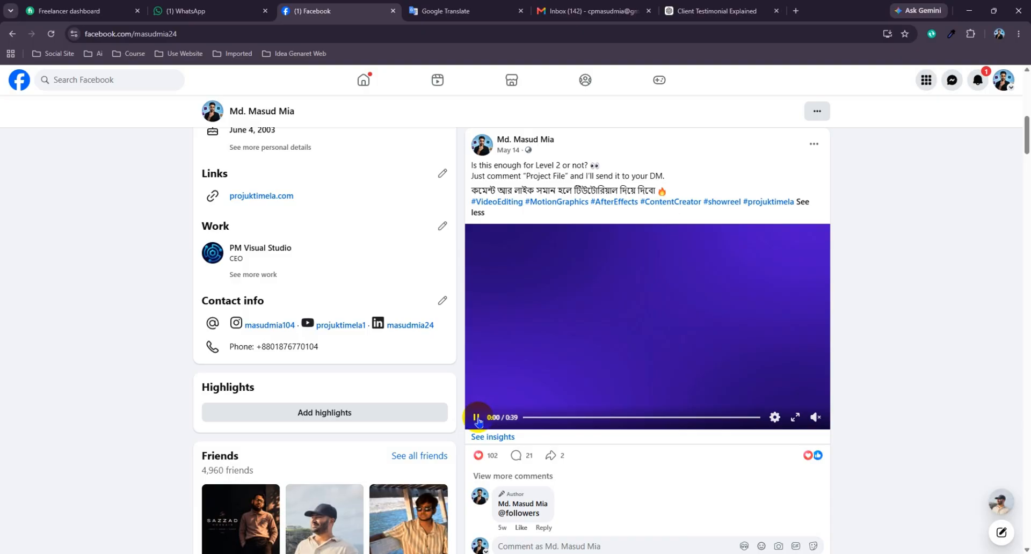
pyautogui.click(477, 420)
pyautogui.click(525, 418)
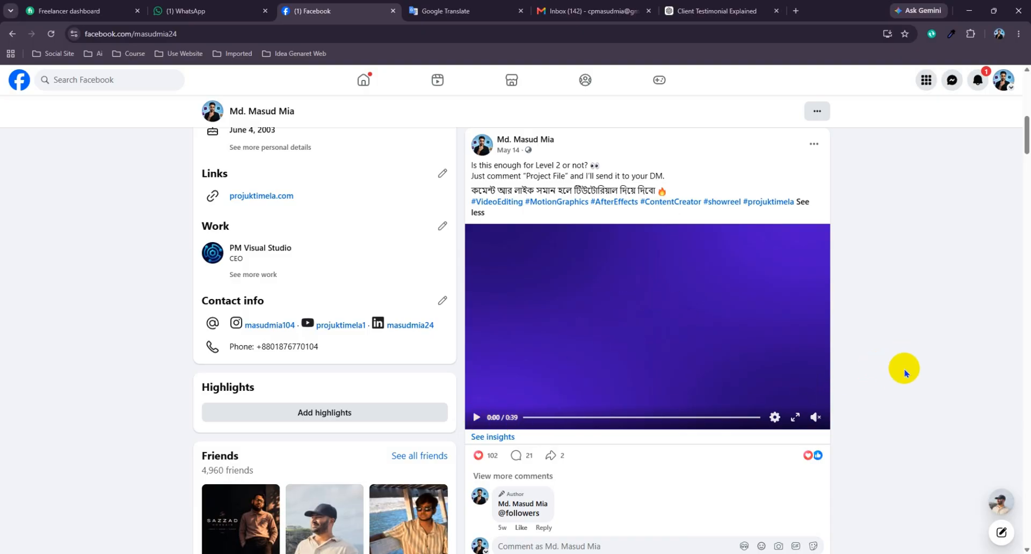
# Step: Open the Video Editors Bangladesh group post from the Facebook notifications, pause its video, read through the comments, and close the post
pyautogui.click(978, 79)
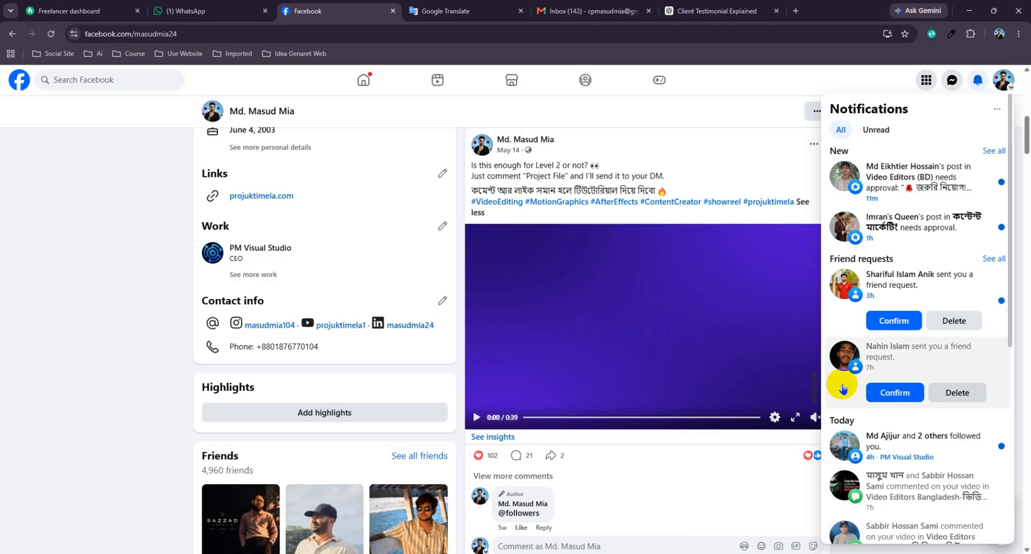
pyautogui.scroll(-4, 842, 389)
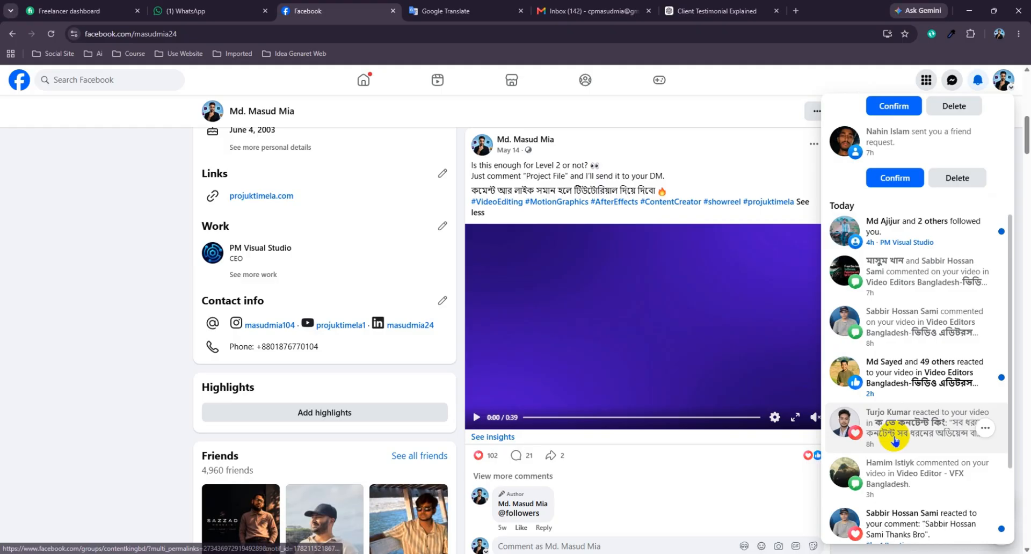
pyautogui.click(916, 380)
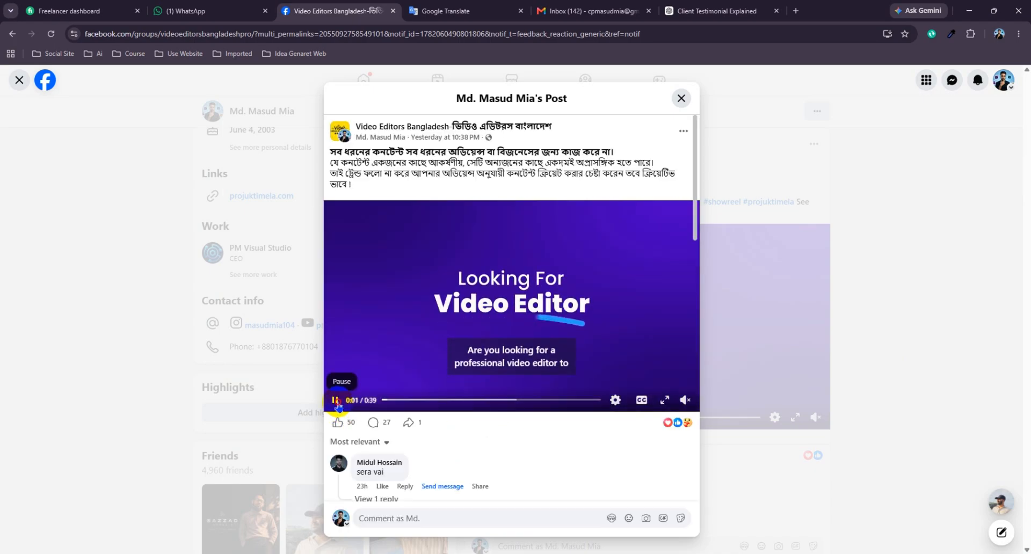
pyautogui.click(336, 400)
pyautogui.scroll(-5, 461, 429)
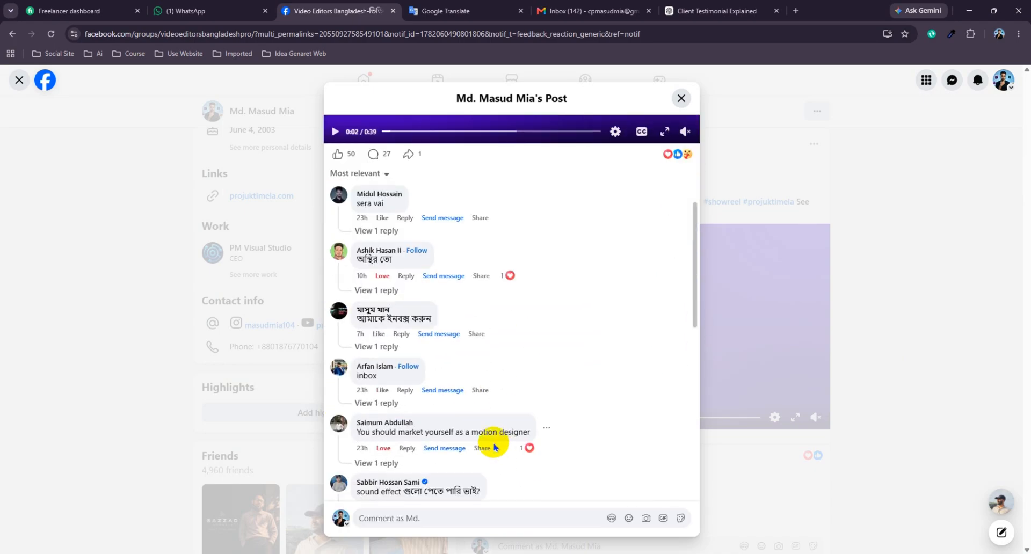
pyautogui.scroll(-10, 493, 447)
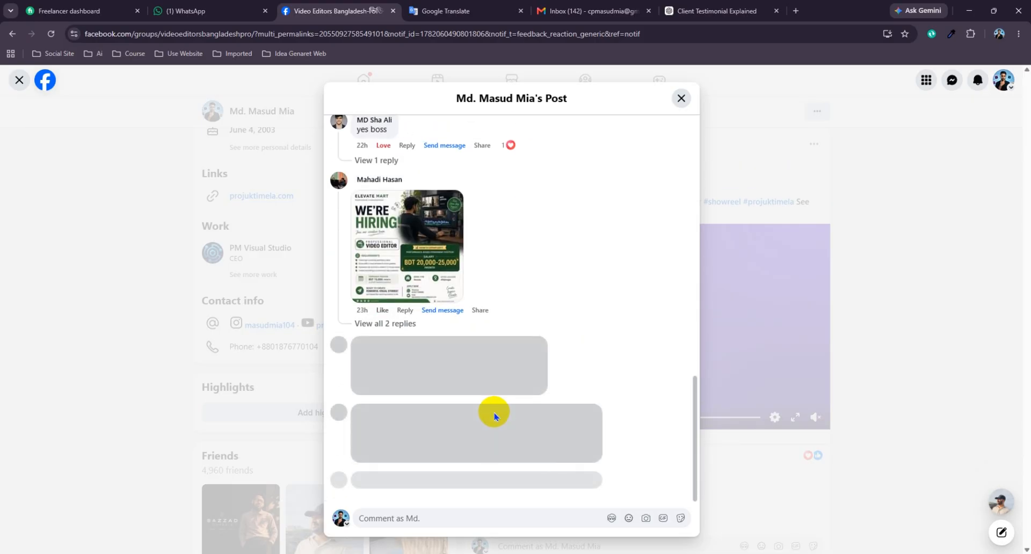
pyautogui.scroll(-2, 537, 413)
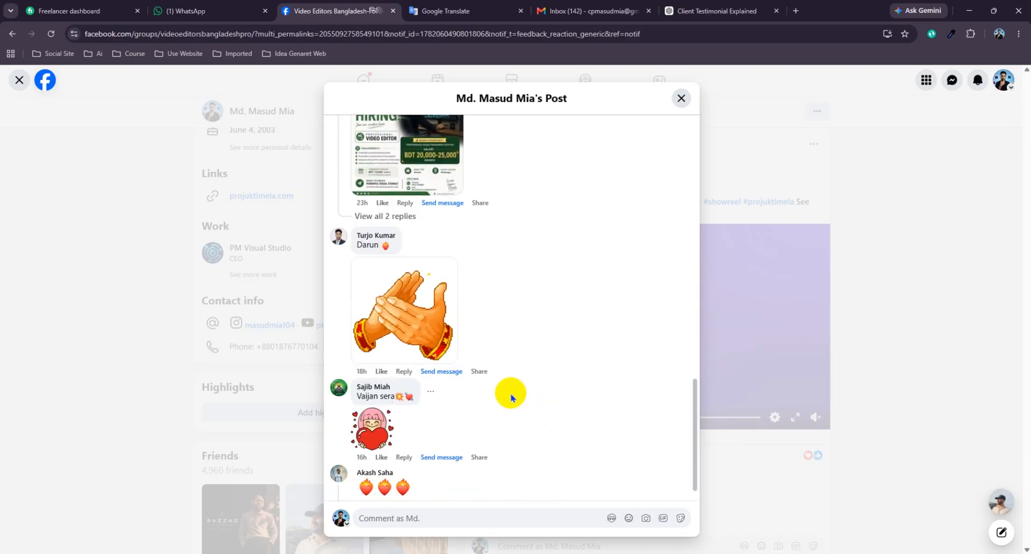
pyautogui.scroll(-2, 508, 397)
pyautogui.scroll(15, 510, 397)
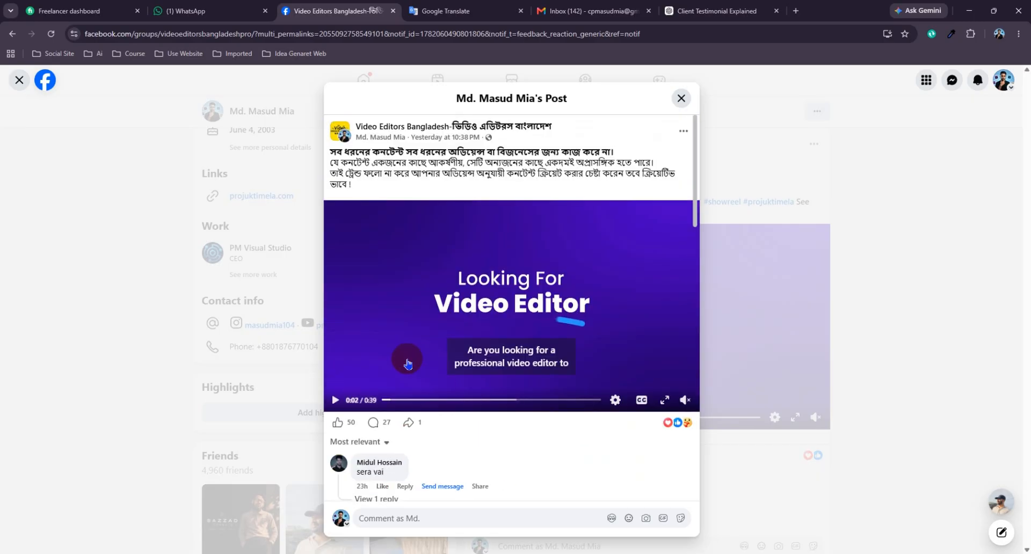
pyautogui.click(680, 98)
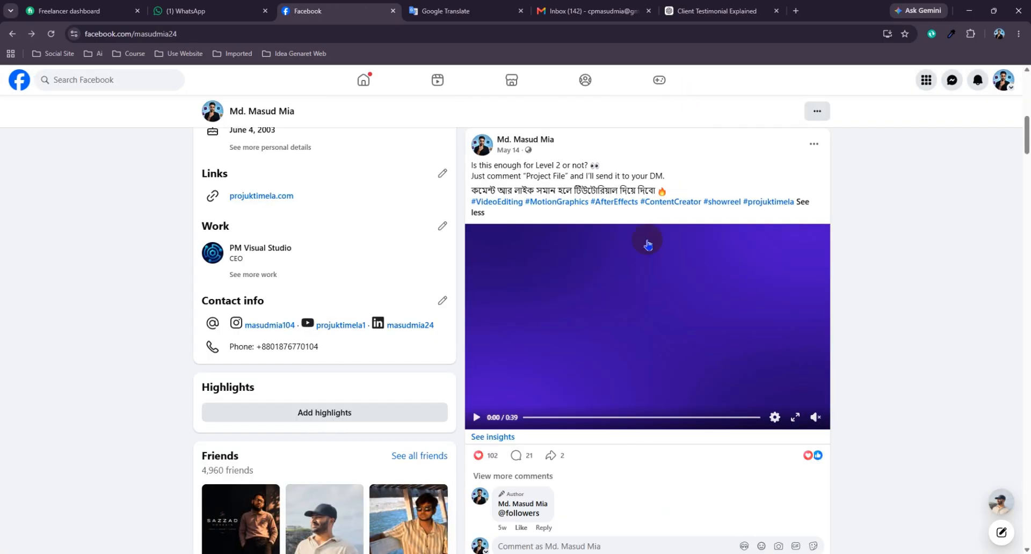
# Step: Switch to After Effects, close the Animation Composer panel, and display the project's list of items
pyautogui.click(515, 553)
pyautogui.click(507, 480)
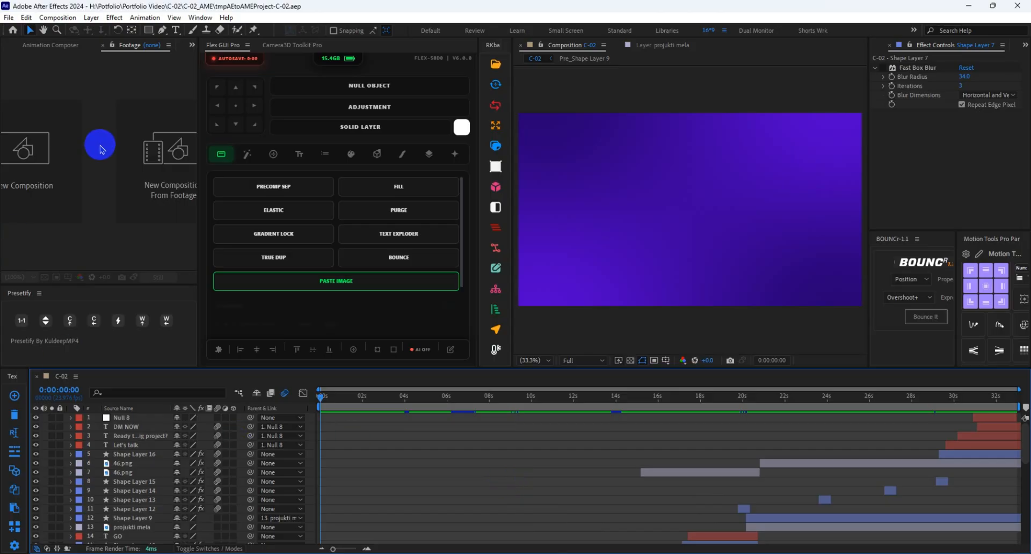
pyautogui.click(54, 46)
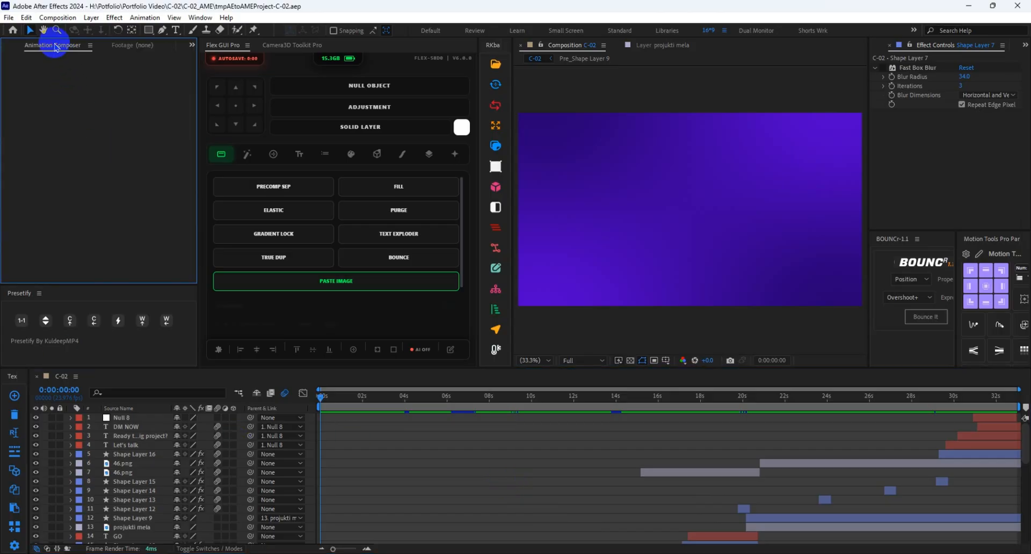
pyautogui.rightClick(54, 46)
pyautogui.click(75, 51)
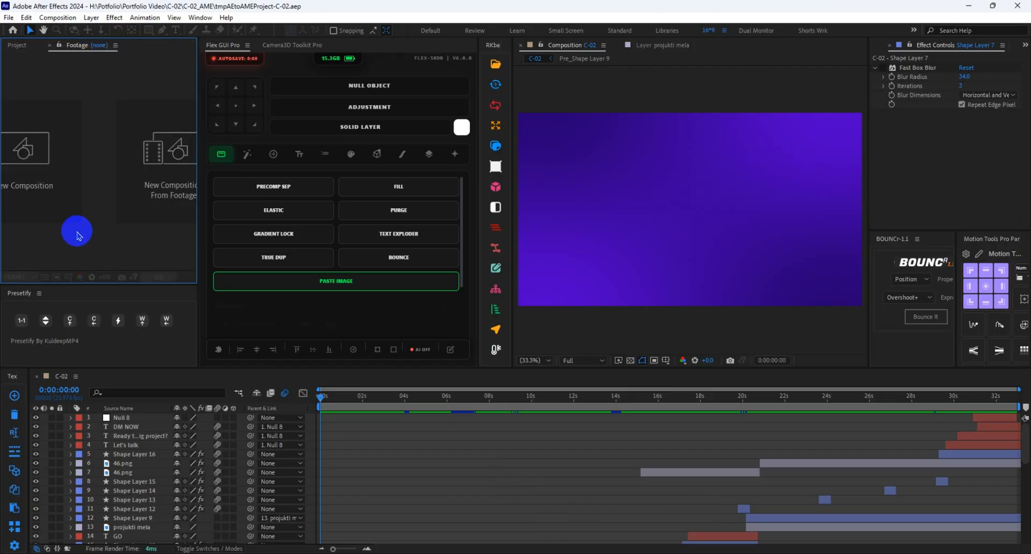
pyautogui.click(17, 47)
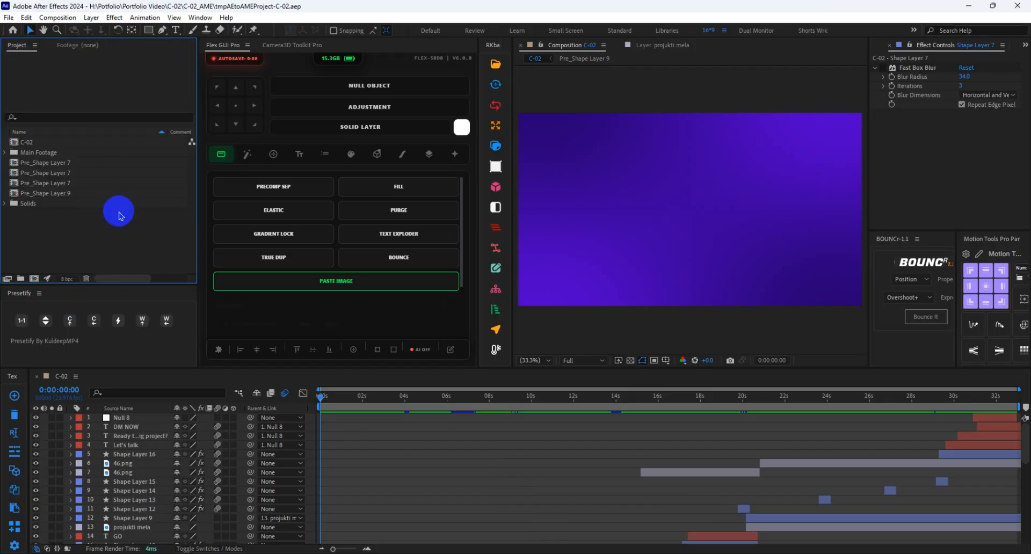
# Step: Start a new composition and set its duration to 0;00;39;23, checking the length of the published video in VLC
pyautogui.click(34, 278)
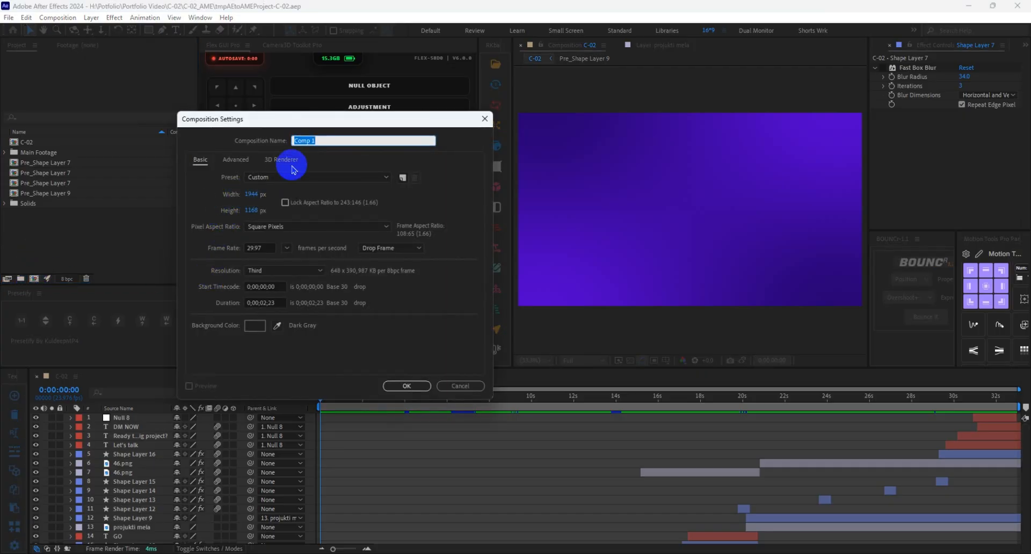
pyautogui.click(323, 139)
pyautogui.doubleClick(331, 139)
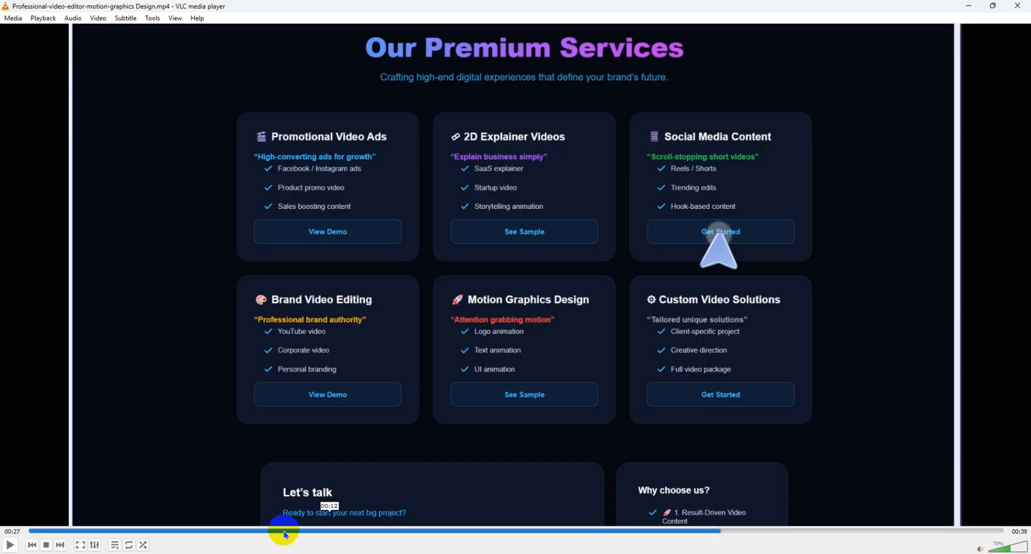
pyautogui.click(3, 531)
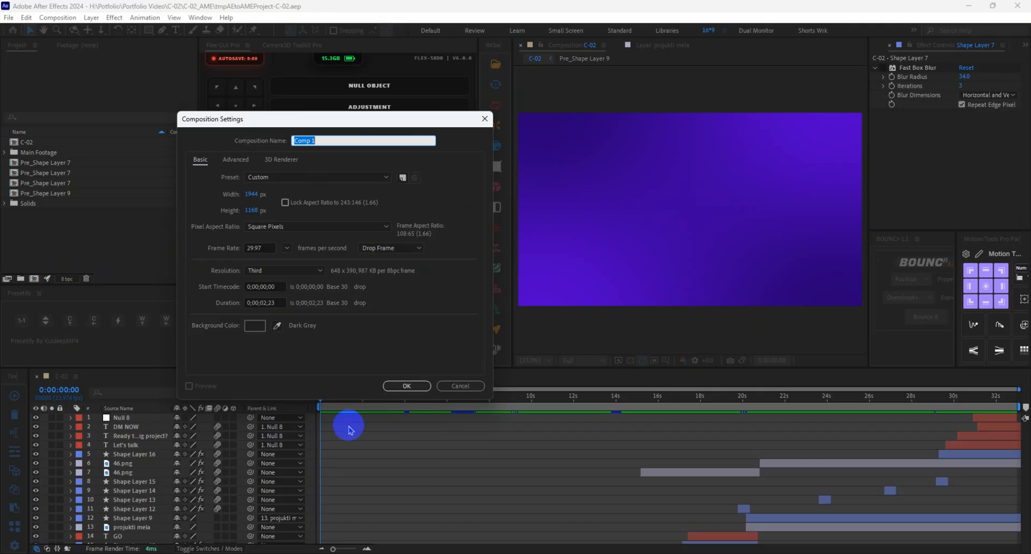
pyautogui.click(267, 302)
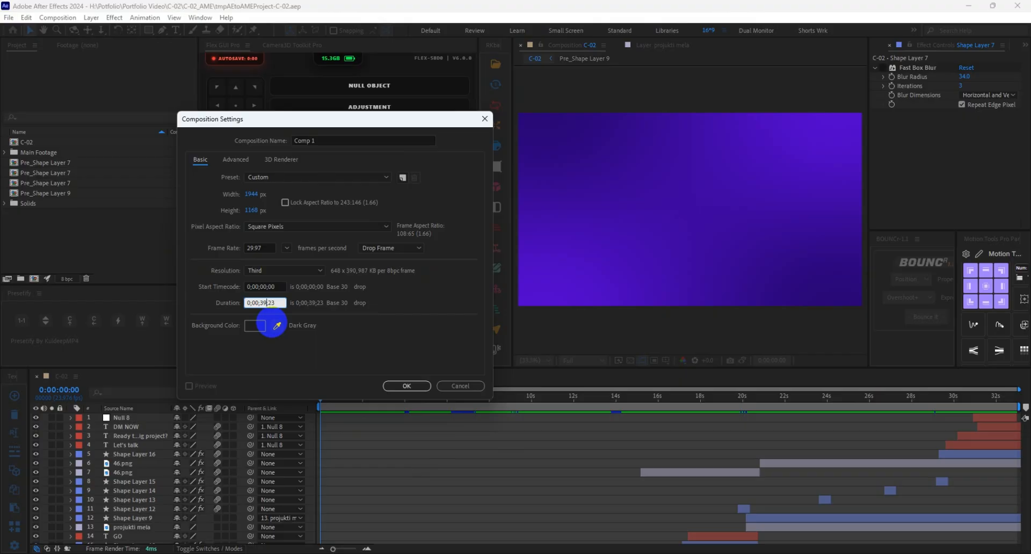
pyautogui.click(374, 329)
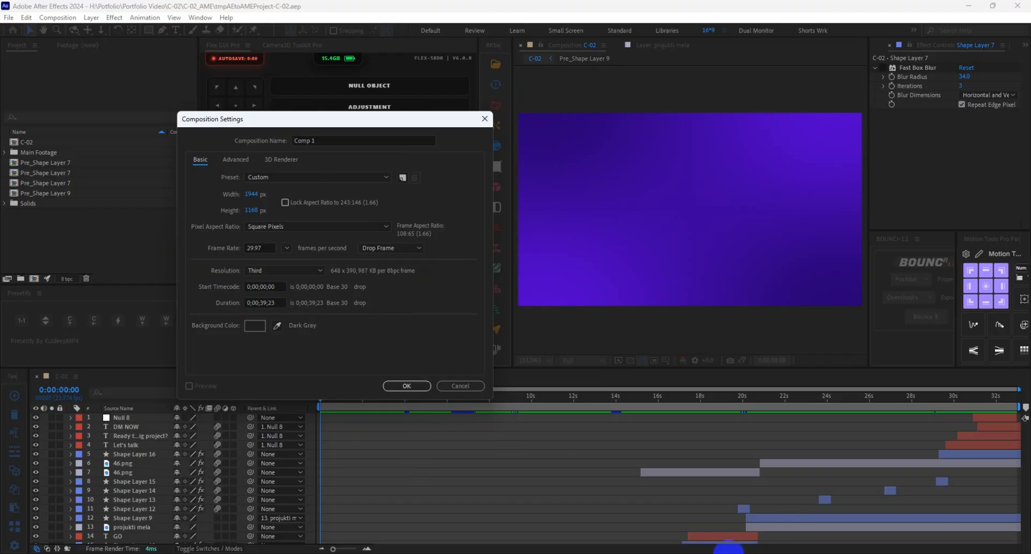
# Step: Switch to the Google Meet window in Chrome and mute the microphone
pyautogui.moveTo(721, 552)
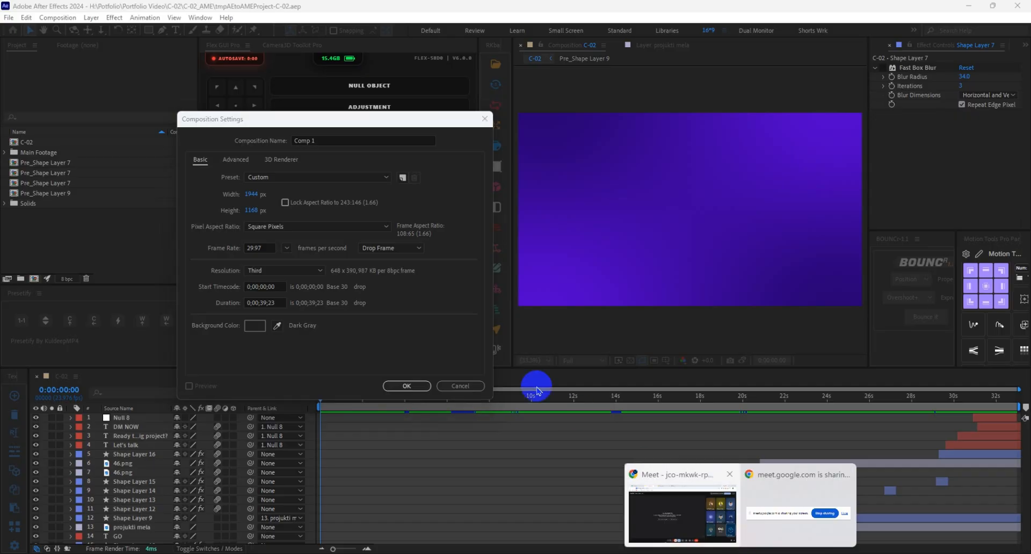
pyautogui.click(672, 529)
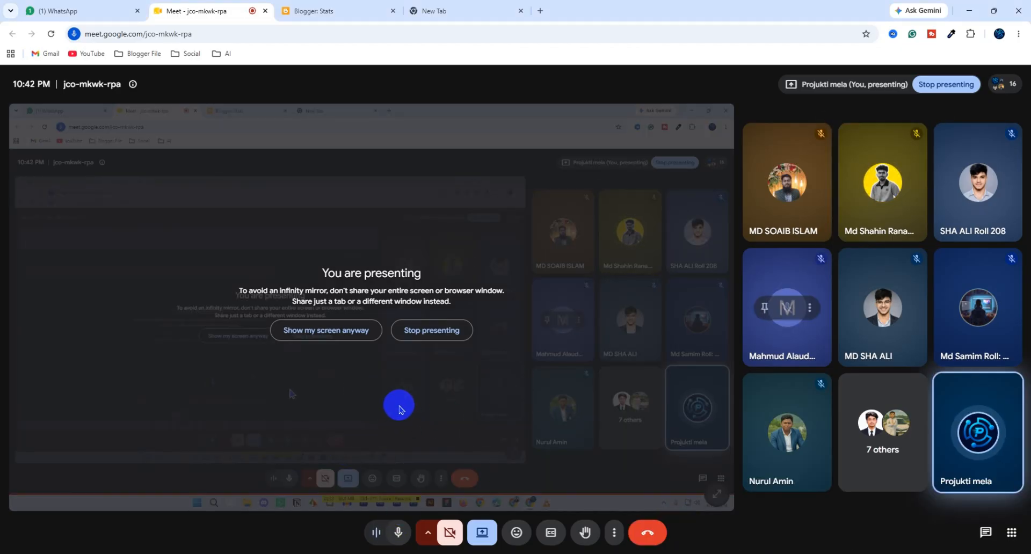
pyautogui.click(398, 532)
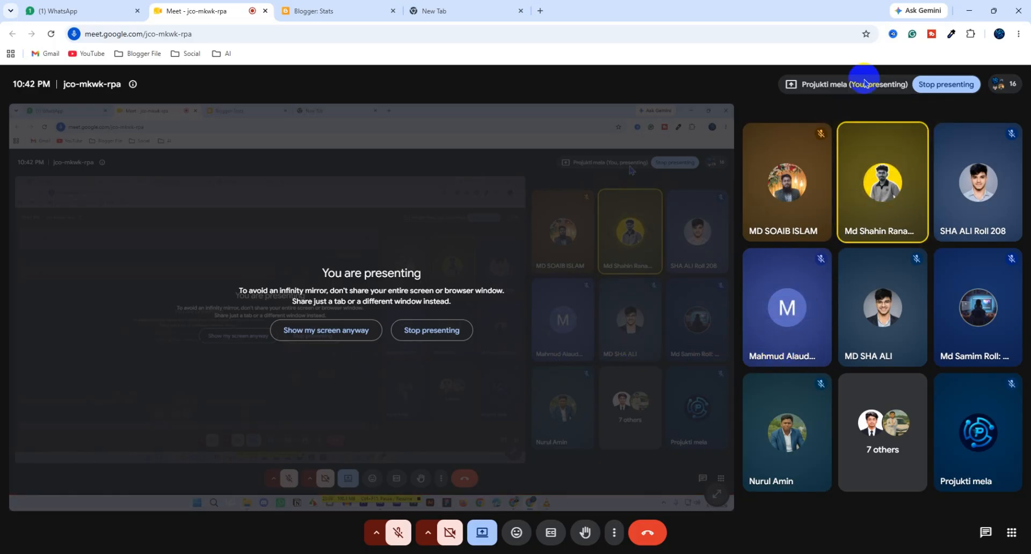
# Step: Open the meeting's participant list and look through all the contributors and their microphone states
pyautogui.click(1005, 84)
pyautogui.scroll(-4, 858, 399)
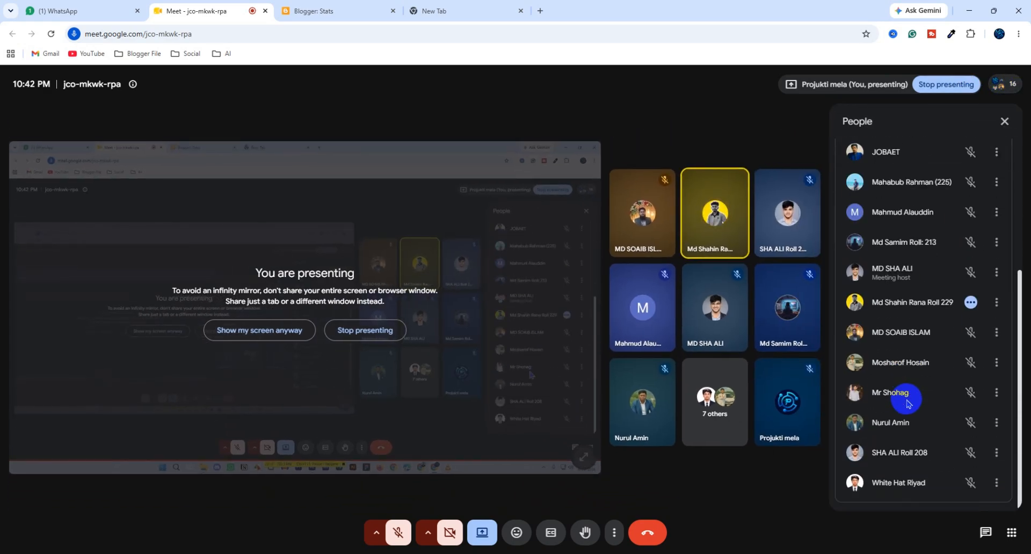
pyautogui.scroll(4, 905, 400)
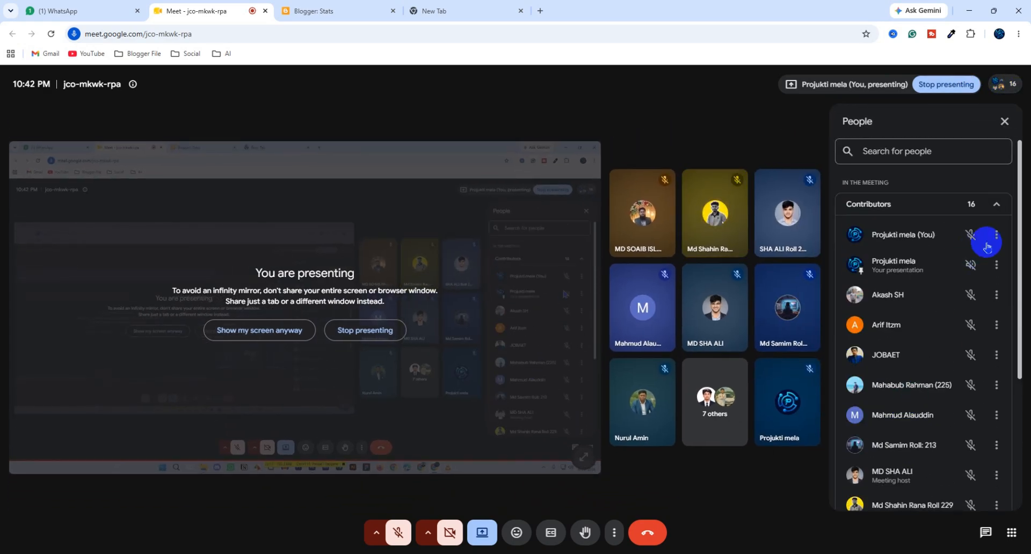
pyautogui.click(999, 206)
pyautogui.click(1001, 209)
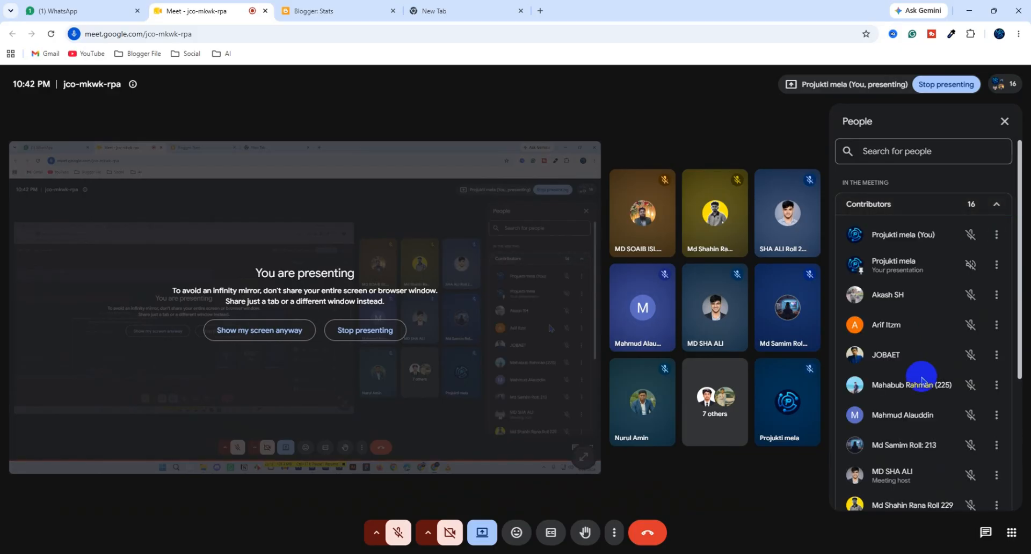
pyautogui.scroll(-4, 907, 403)
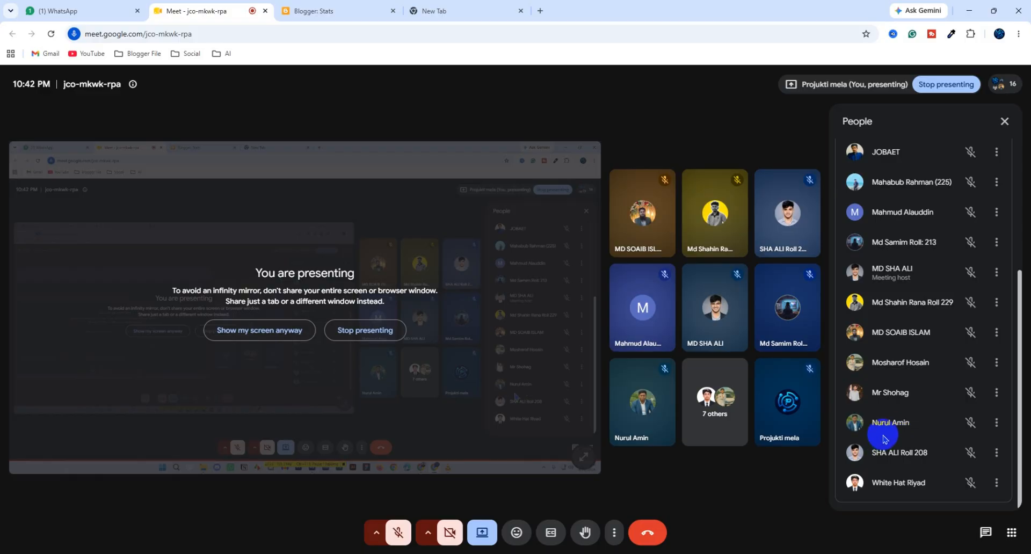
pyautogui.scroll(5, 894, 424)
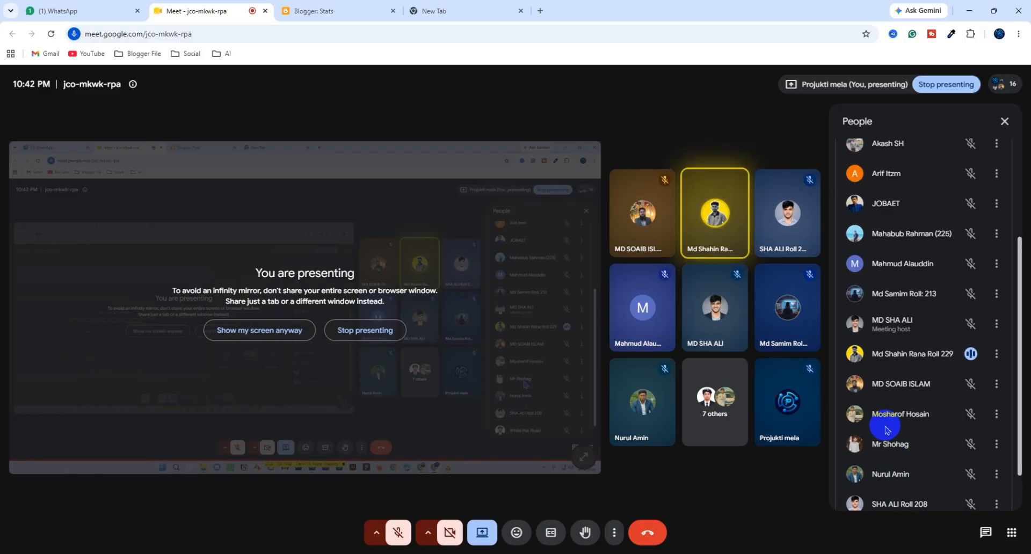
# Step: Unmute the microphone in the meeting, then collapse the contributors list and close the participant list
pyautogui.click(397, 532)
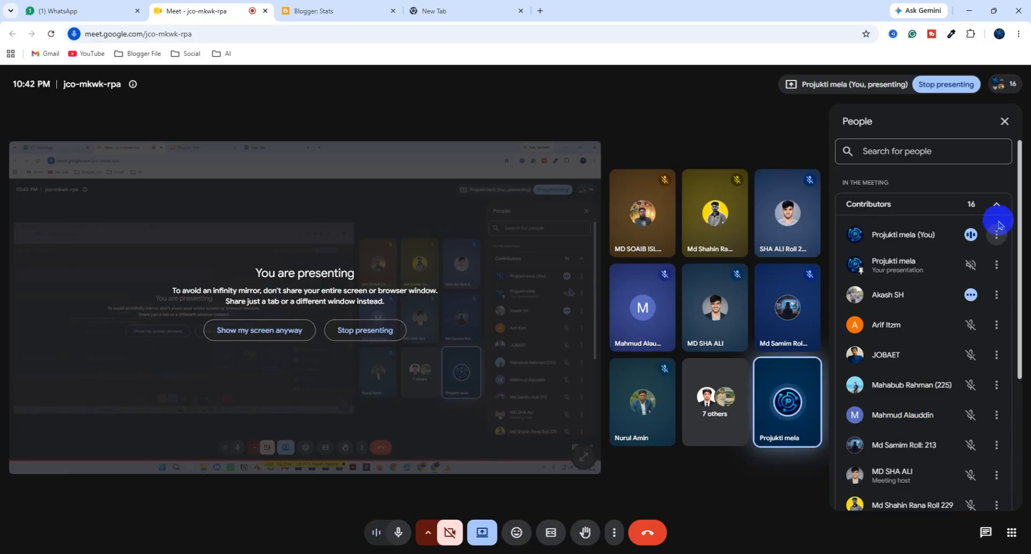
pyautogui.click(995, 204)
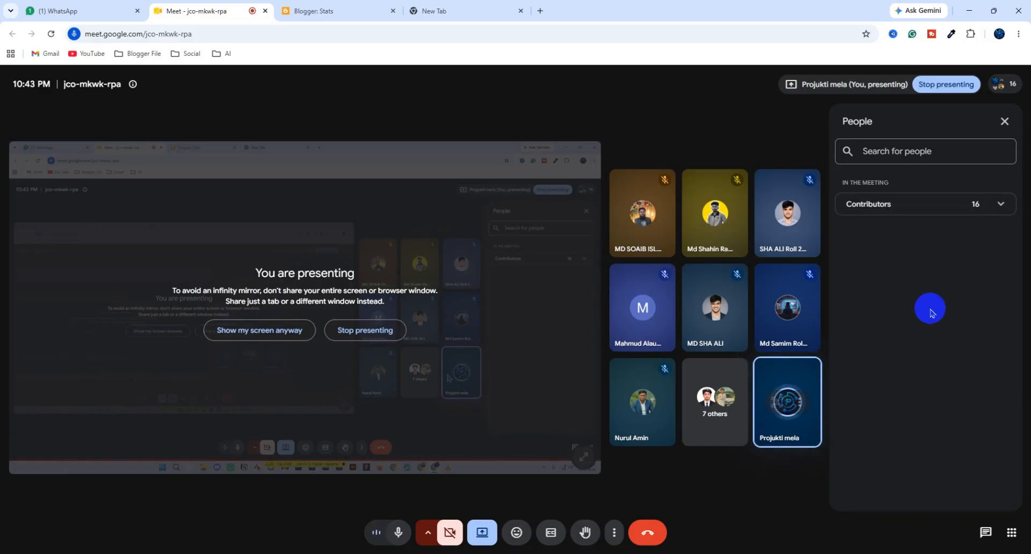
pyautogui.click(1004, 121)
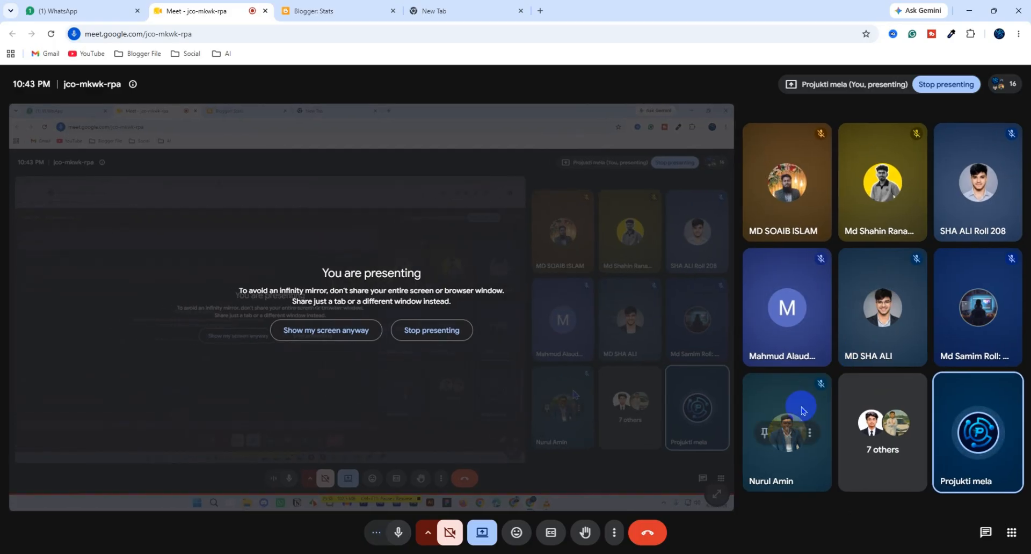
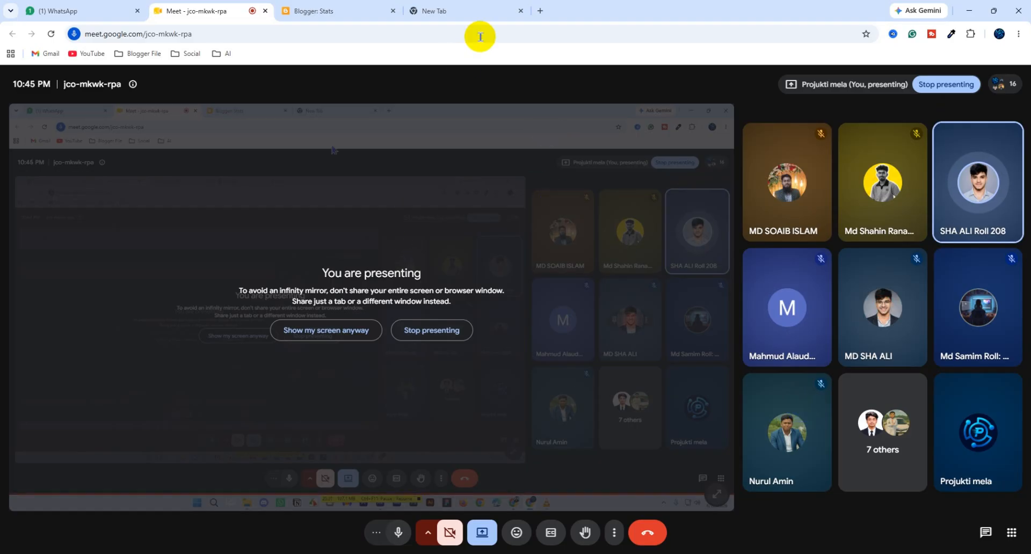
pyautogui.click(429, 11)
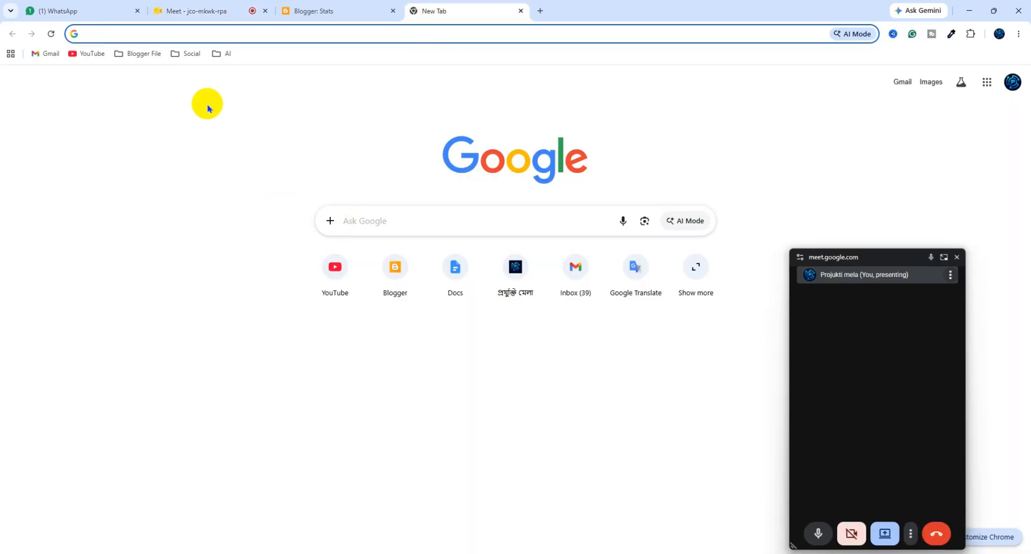
pyautogui.click(179, 34)
pyautogui.write('yt')
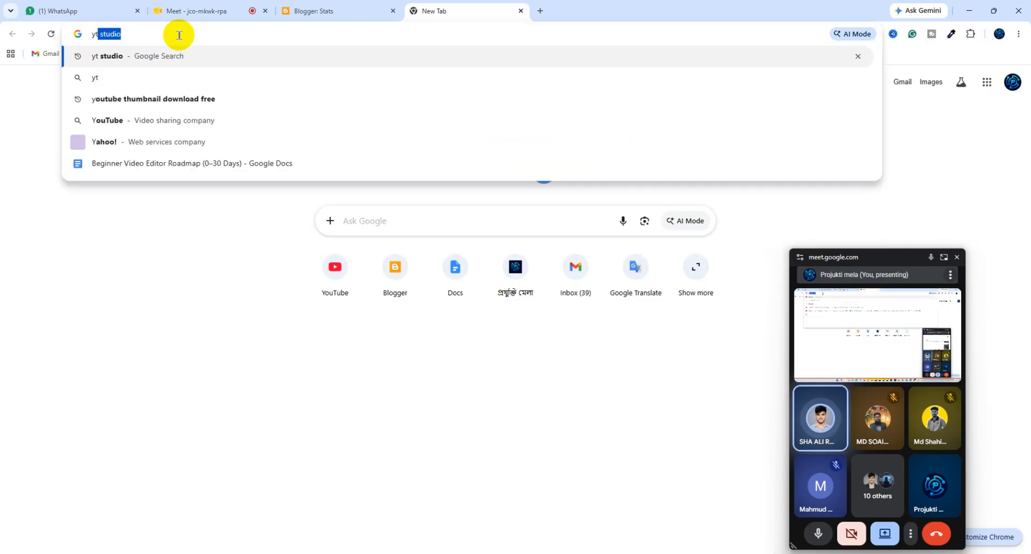
pyautogui.press('Return')
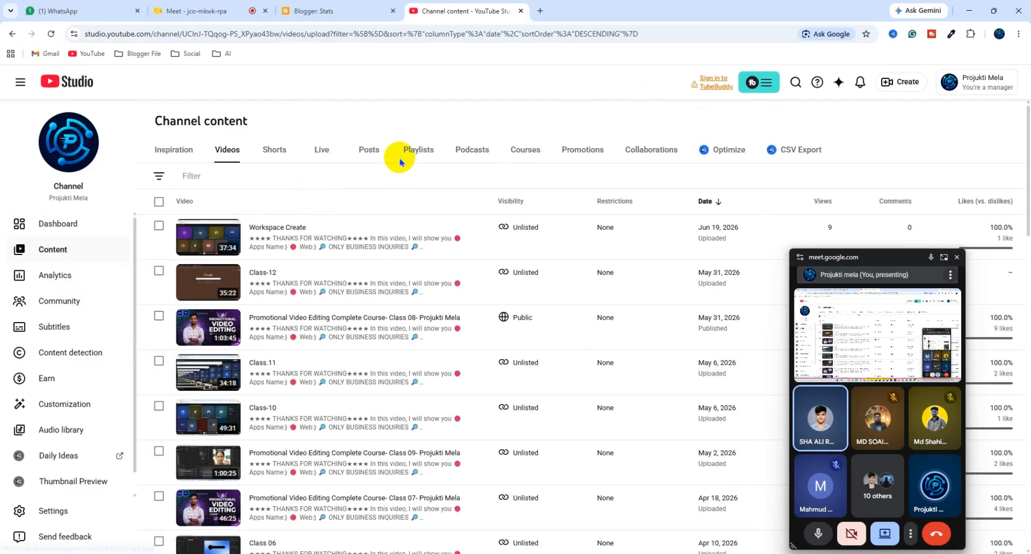
# Step: Copy the shareable link of the Promotional Video Editing Complete Course playlist from the channel's playlists
pyautogui.click(414, 149)
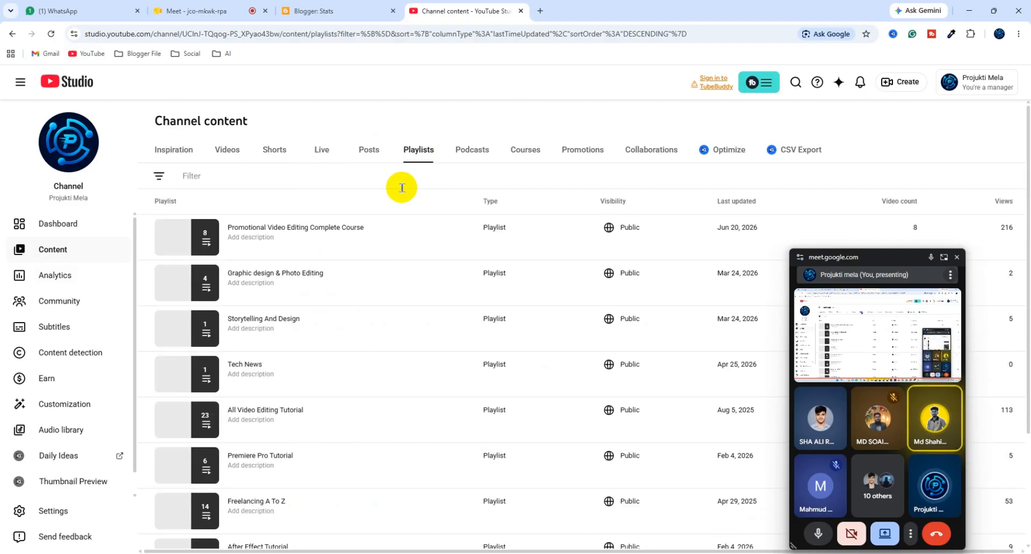
pyautogui.click(349, 249)
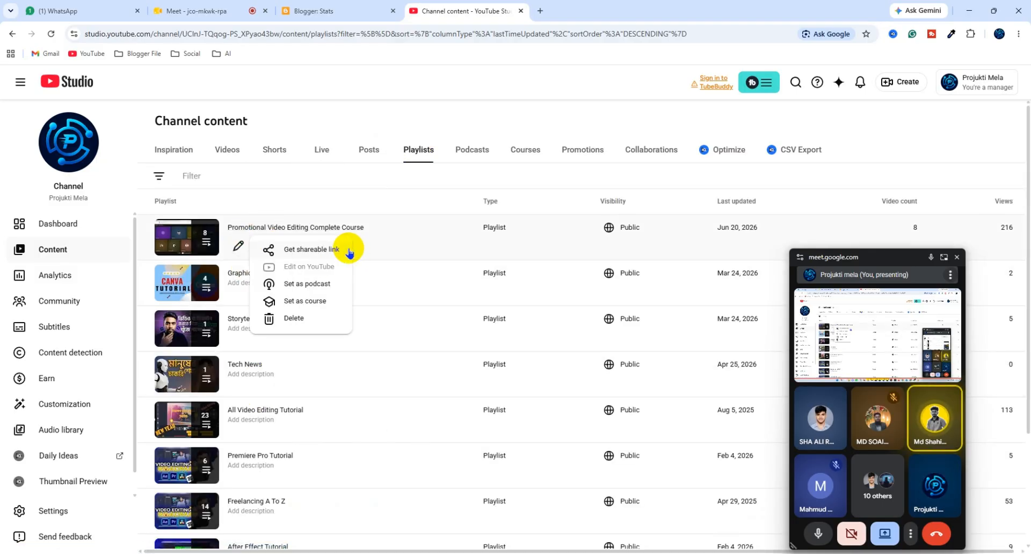
pyautogui.click(290, 249)
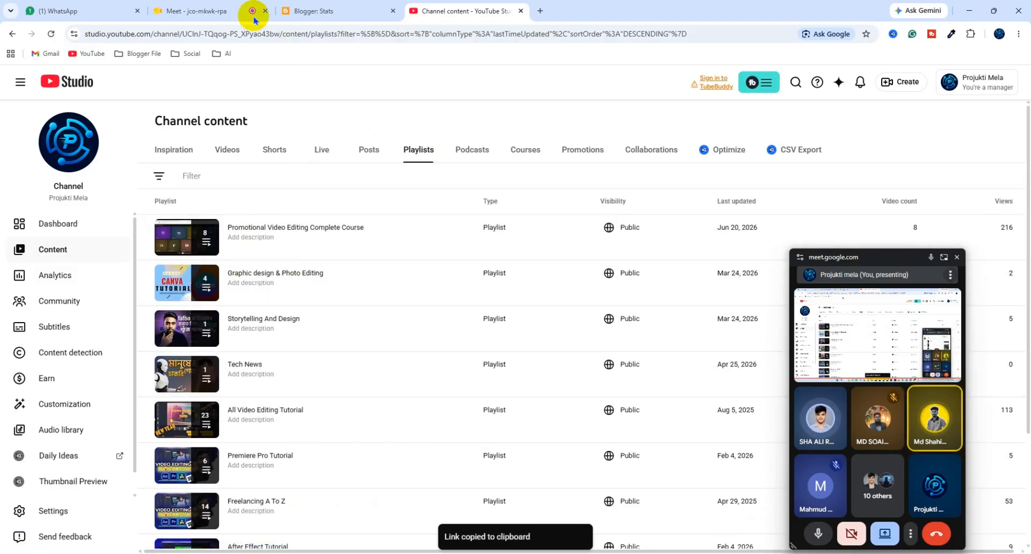
# Step: Switch to WhatsApp and open the Video Editing Active Team group chat
pyautogui.click(203, 11)
pyautogui.click(91, 10)
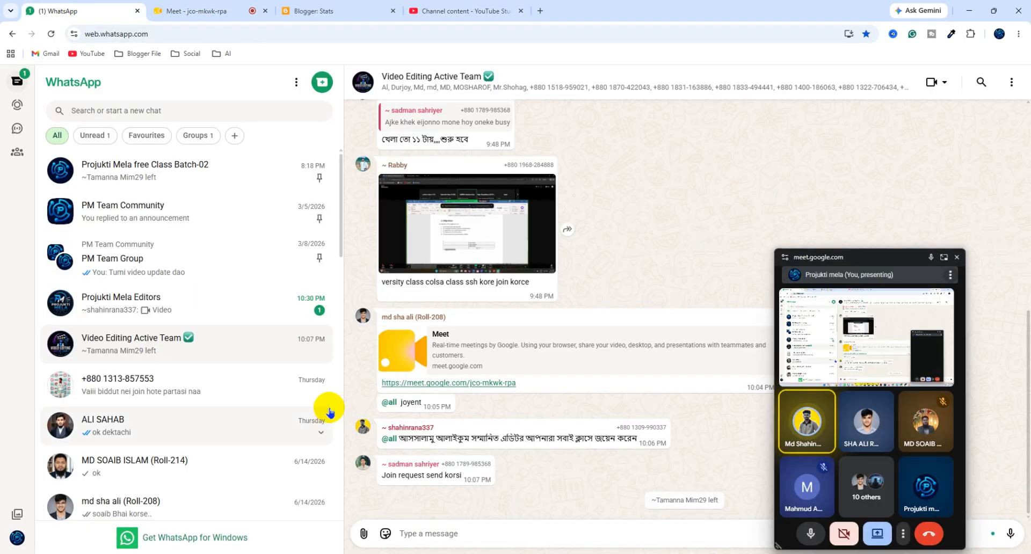
pyautogui.click(128, 304)
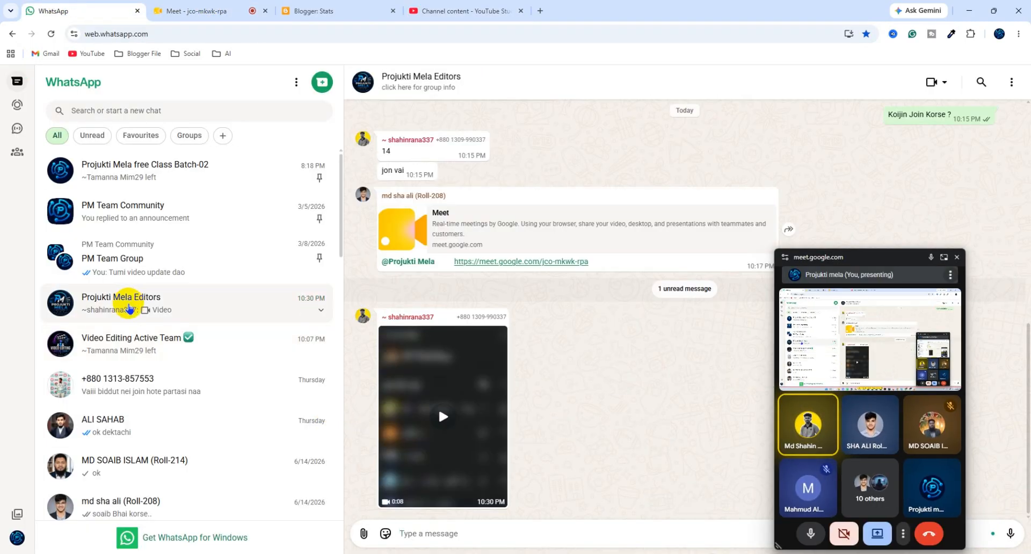
pyautogui.click(137, 339)
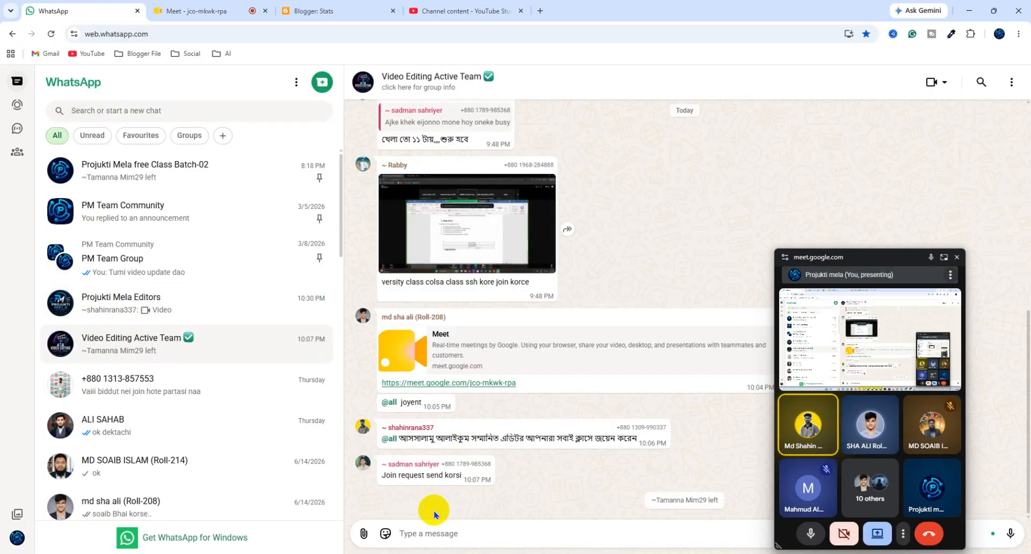
# Step: Send the copied YouTube playlist link to the Video Editing Active Team group chat
pyautogui.click(409, 533)
pyautogui.hotkey('ctrl', 'v')
pyautogui.press('Return')
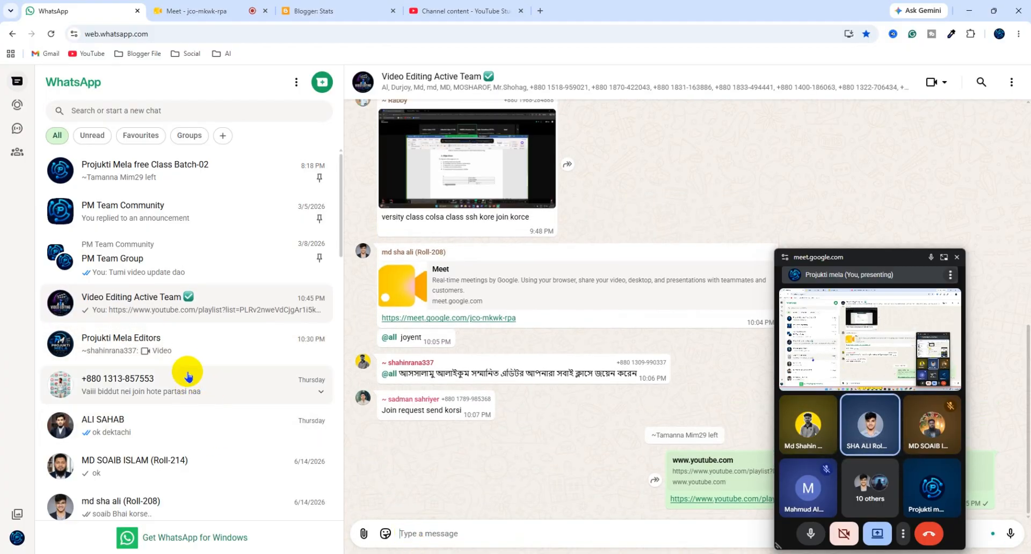
pyautogui.click(181, 260)
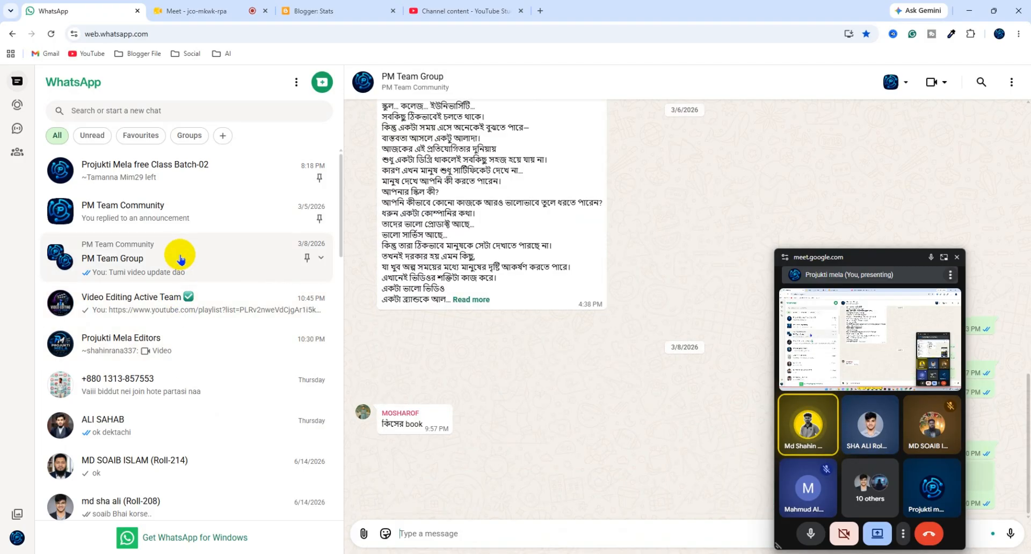
pyautogui.click(199, 308)
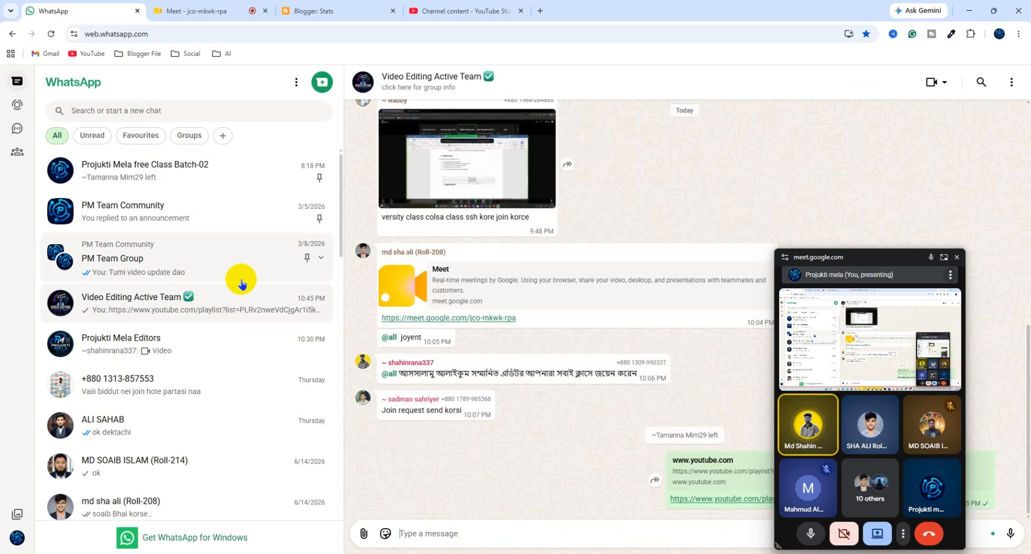
pyautogui.click(201, 6)
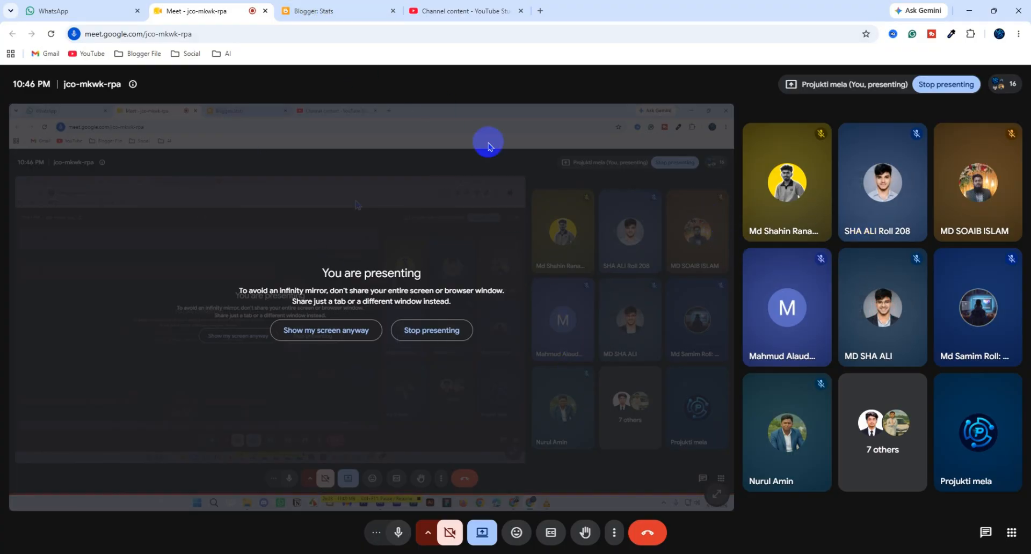
pyautogui.click(50, 5)
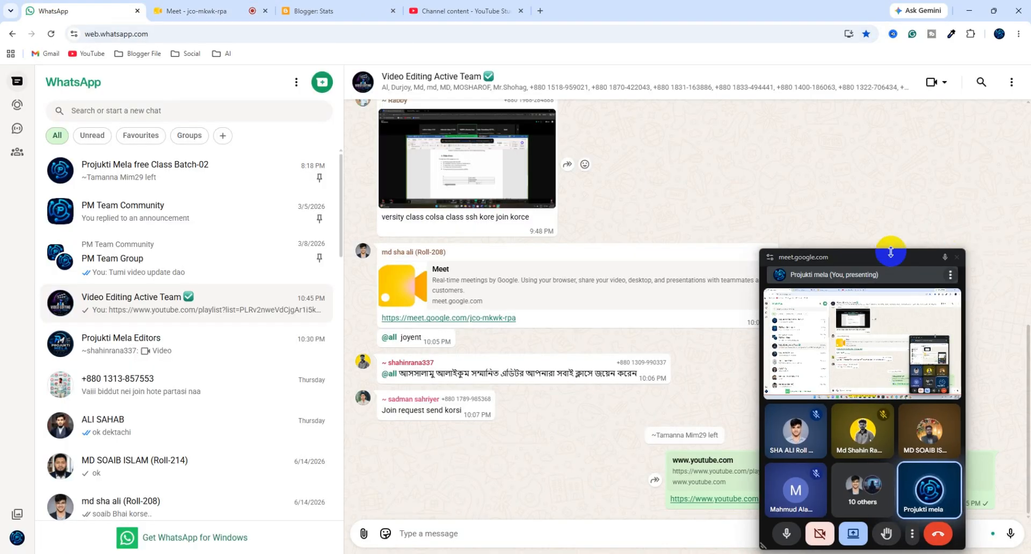
pyautogui.moveTo(890, 252); pyautogui.dragTo(761, 229)
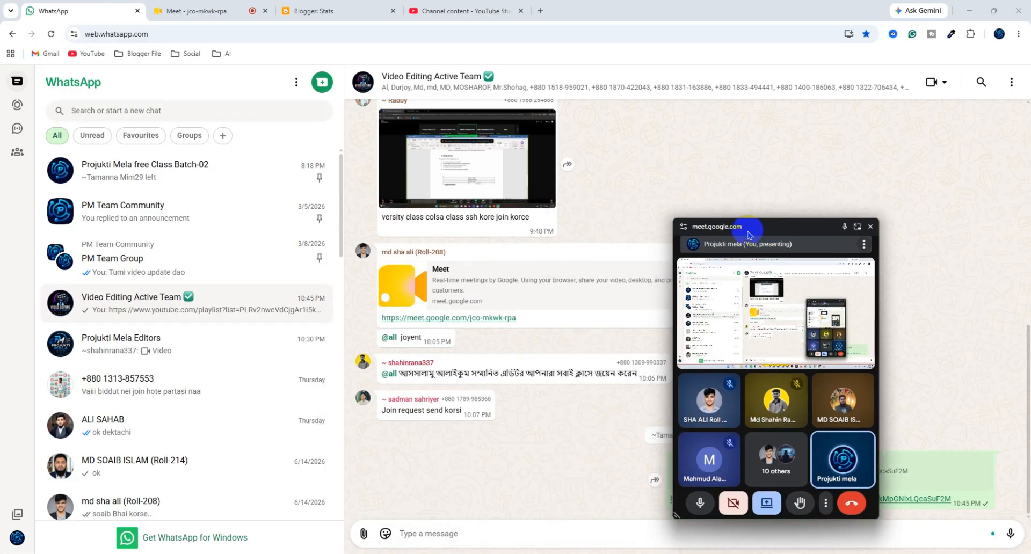
# Step: Look through the full list of contributors in the Google Meet call, then close the list
pyautogui.click(214, 10)
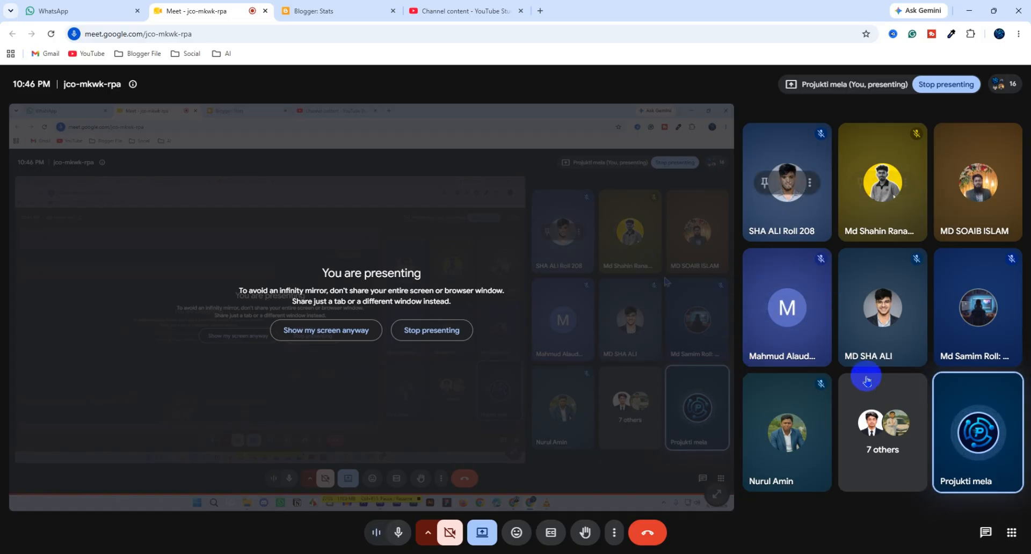
pyautogui.click(884, 434)
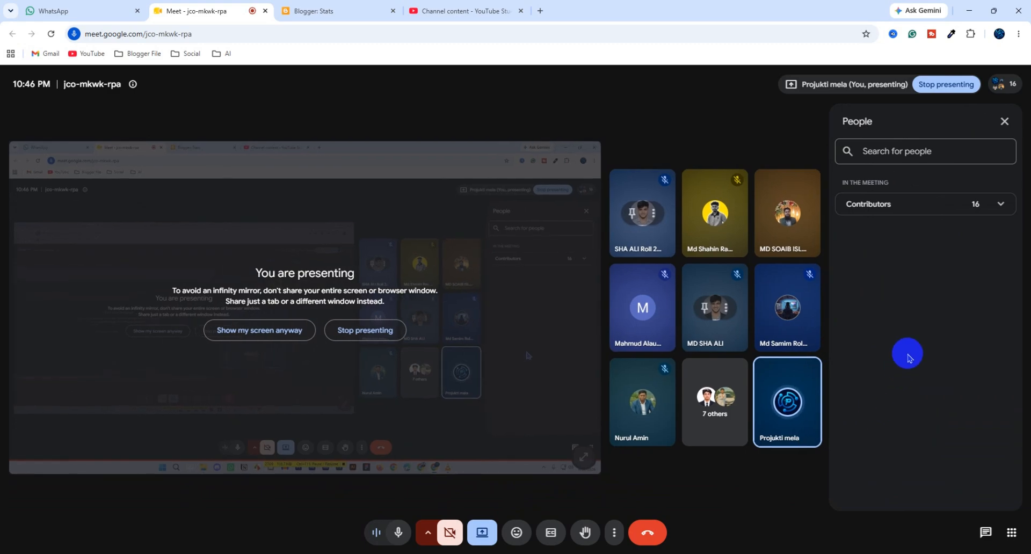
pyautogui.scroll(-4, 907, 357)
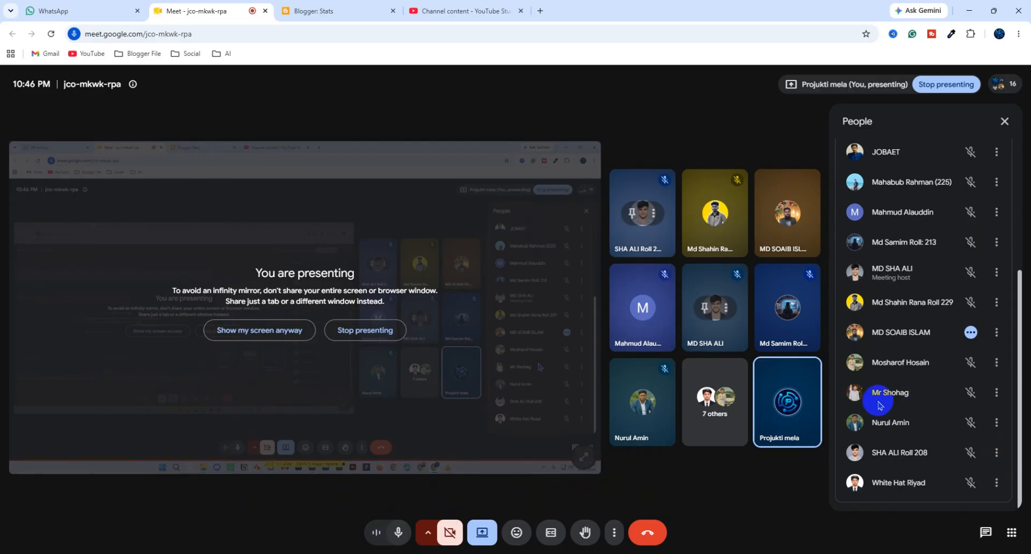
pyautogui.scroll(1, 879, 392)
pyautogui.scroll(2, 879, 388)
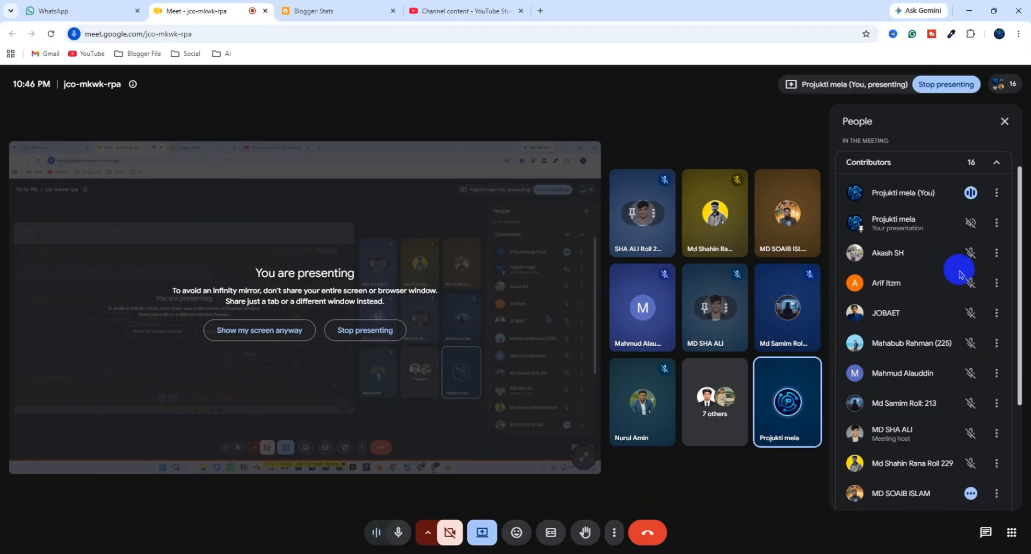
pyautogui.click(1004, 122)
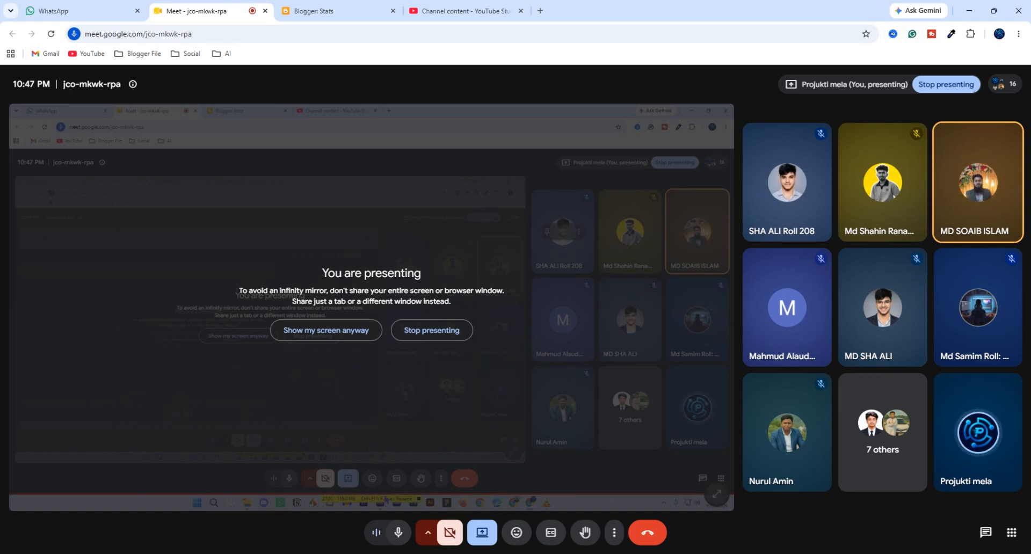
# Step: Switch to After Effects, create a new composition named P with the offered settings, and save the project
pyautogui.moveTo(520, 547)
pyautogui.click(529, 510)
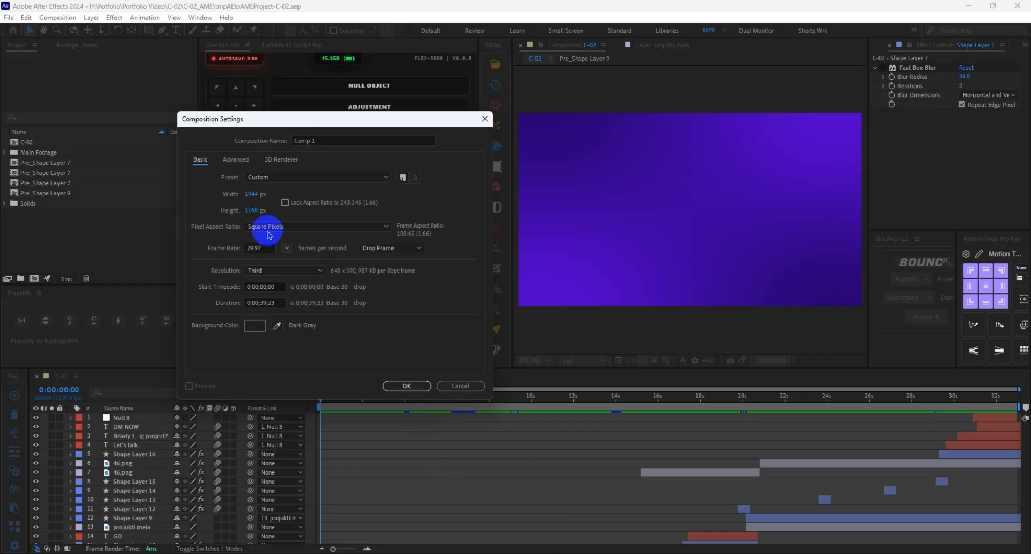
pyautogui.click(234, 164)
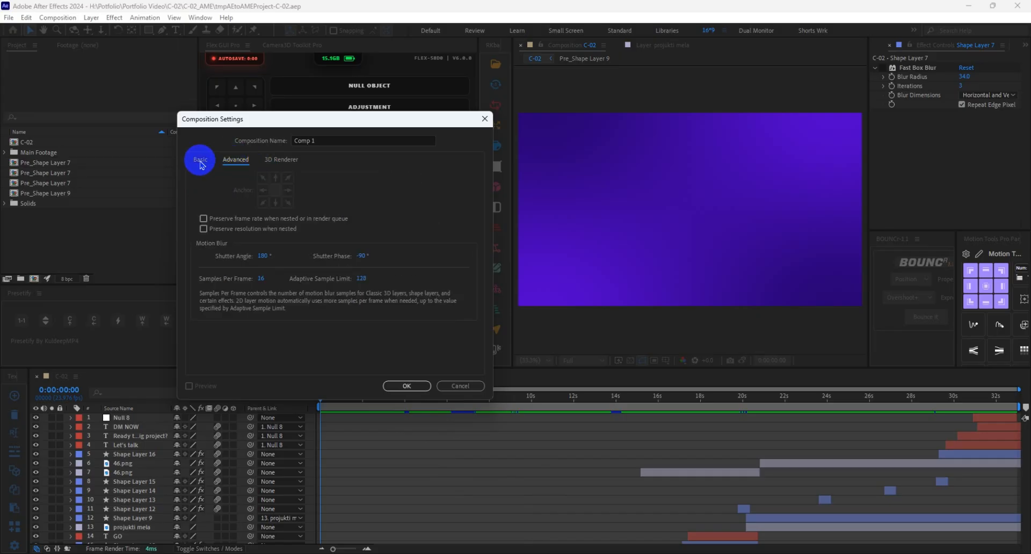
pyautogui.click(202, 162)
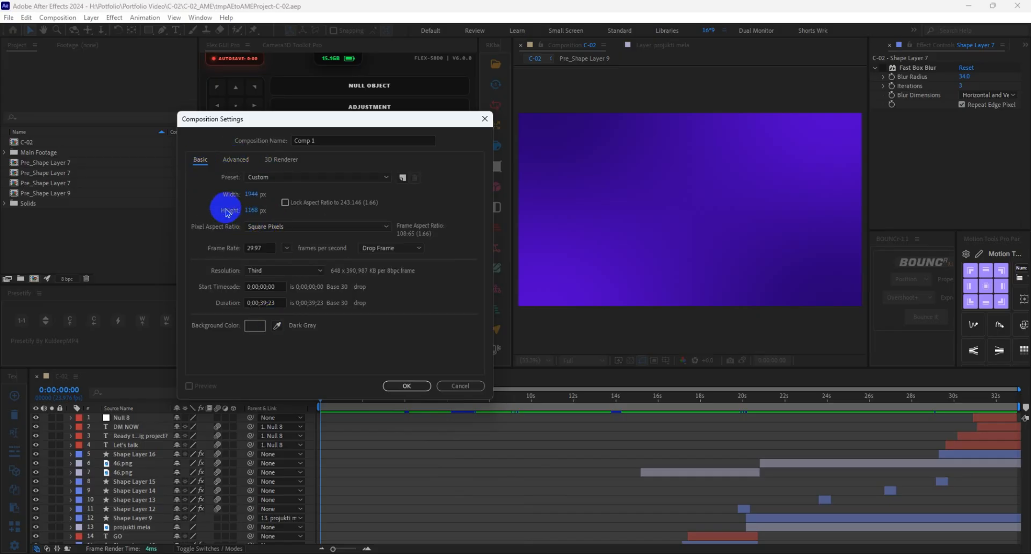
pyautogui.click(323, 139)
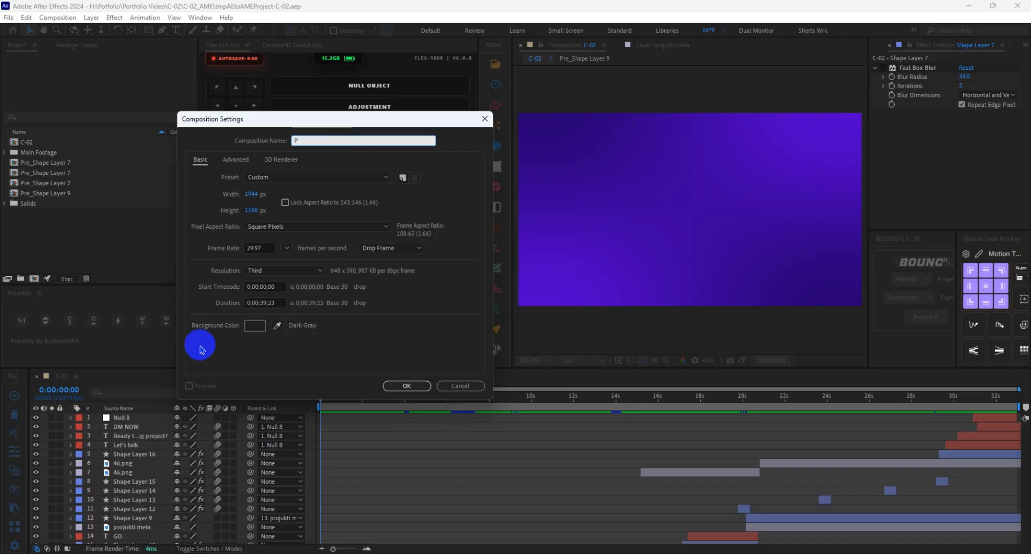
pyautogui.click(400, 385)
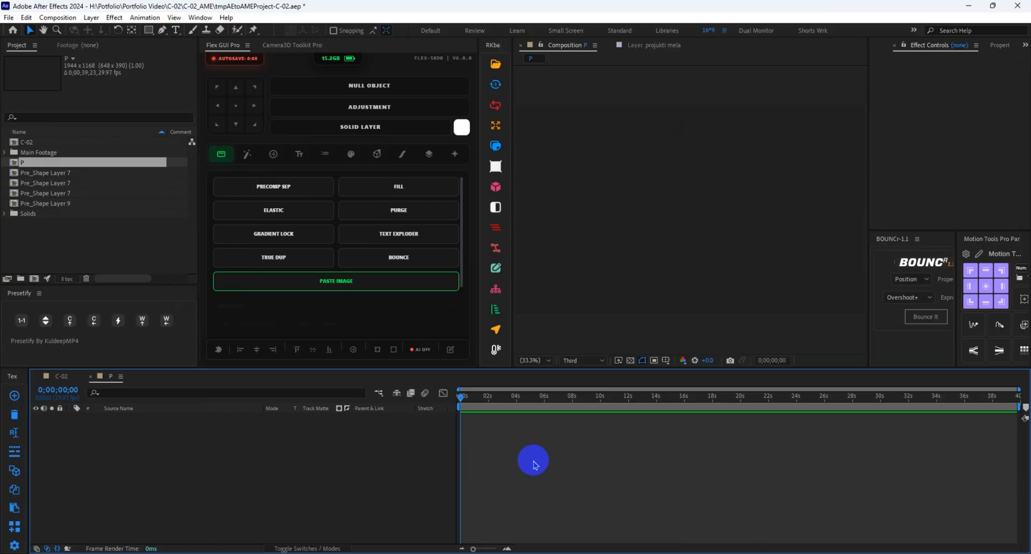
pyautogui.hotkey('ctrl', 's')
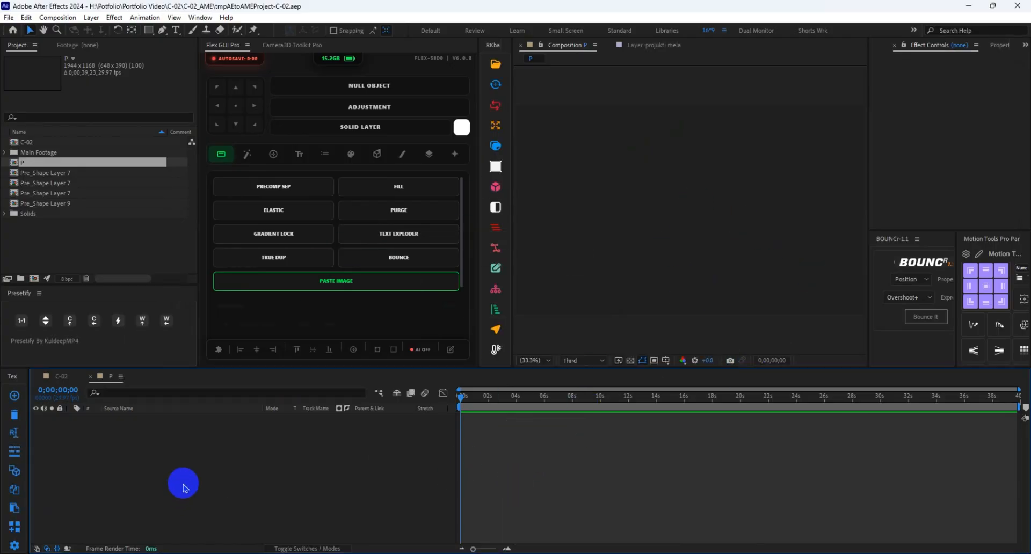
# Step: Create a project folder named New and move composition P into it
pyautogui.click(21, 278)
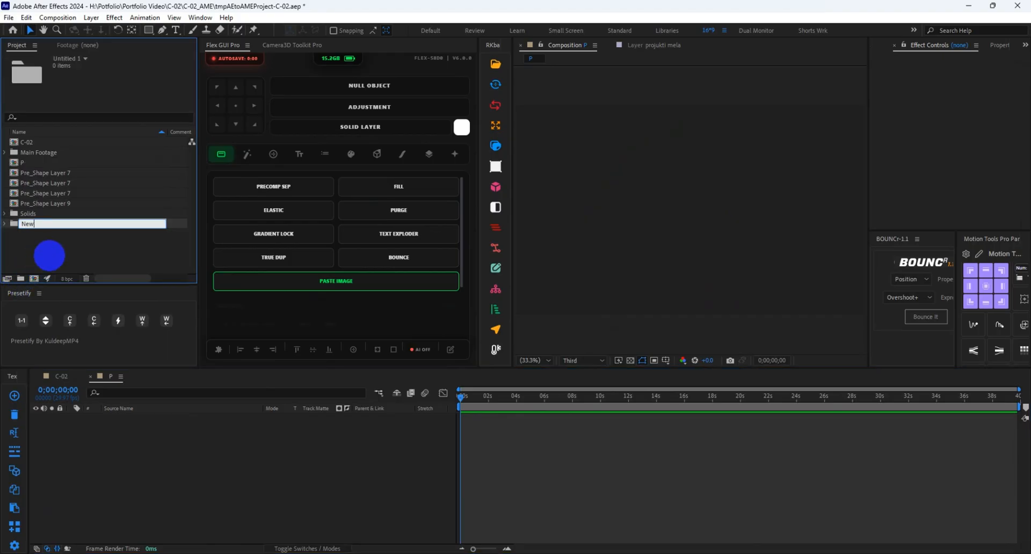
pyautogui.press('Return')
pyautogui.moveTo(27, 172); pyautogui.dragTo(27, 169)
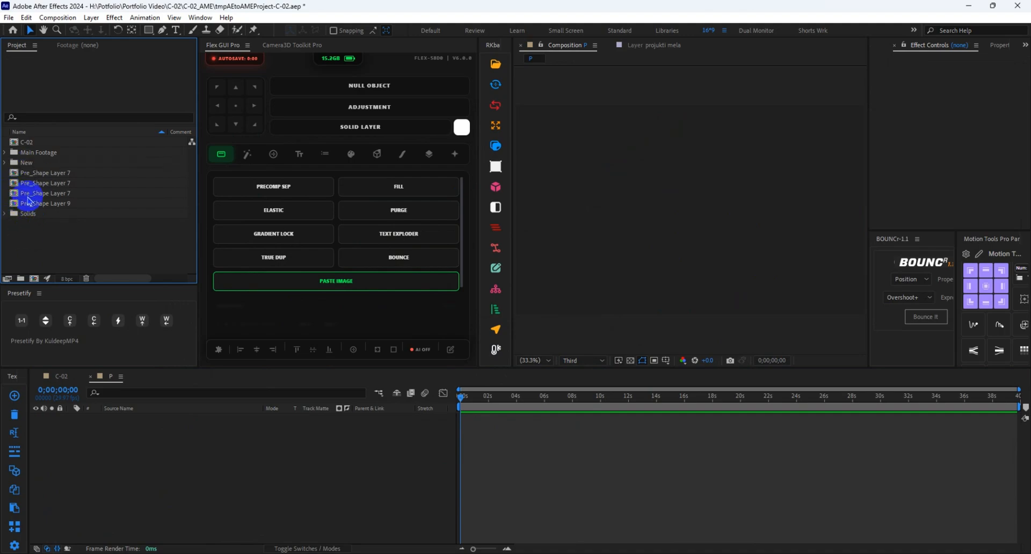
# Step: Create a project folder named old, move C-02 and the Pre_Shape Layer compositions into it, and save the project
pyautogui.click(21, 279)
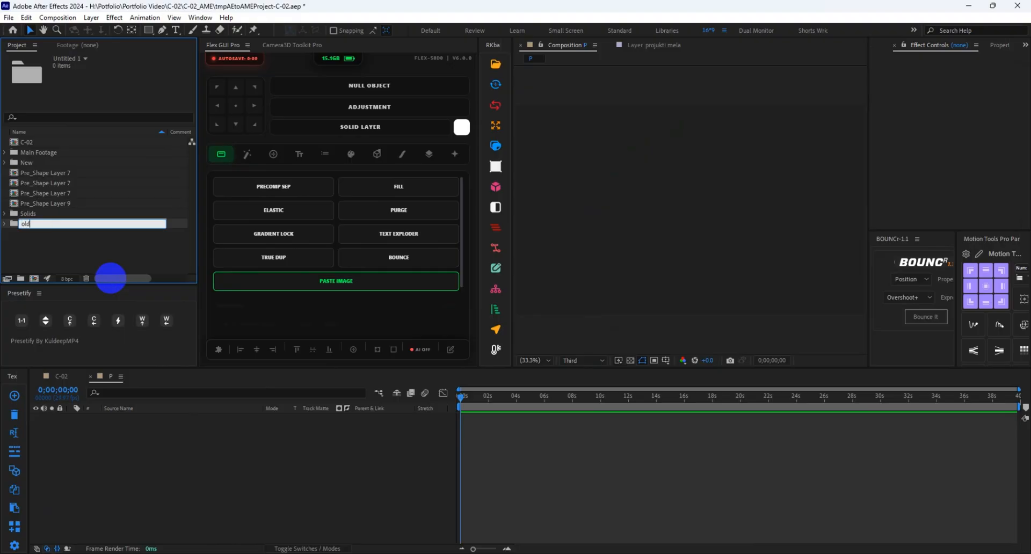
pyautogui.press('Return')
pyautogui.click(27, 143)
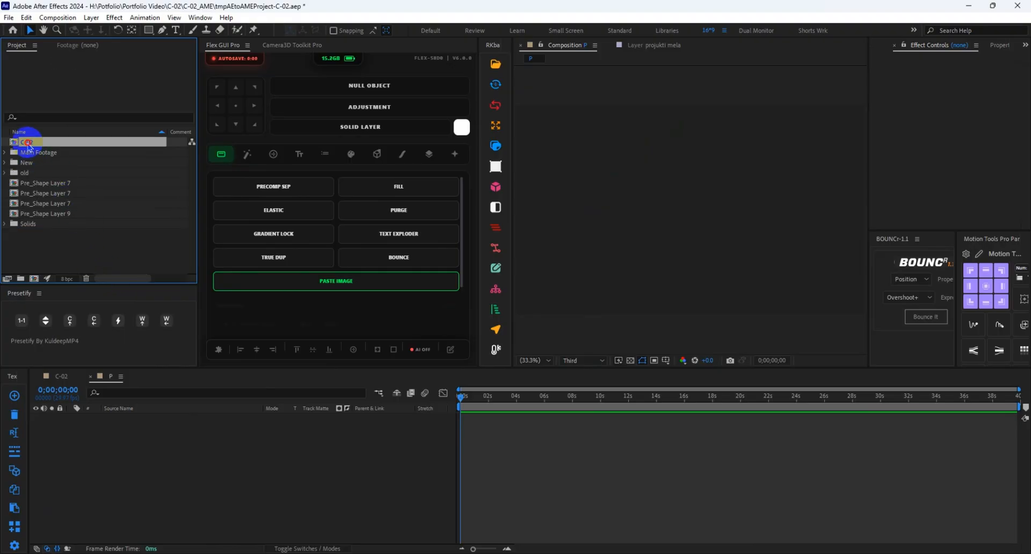
pyautogui.moveTo(27, 142); pyautogui.dragTo(21, 162)
pyautogui.click(31, 204)
pyautogui.keyDown('shift'); pyautogui.click(30, 173); pyautogui.keyUp('shift')
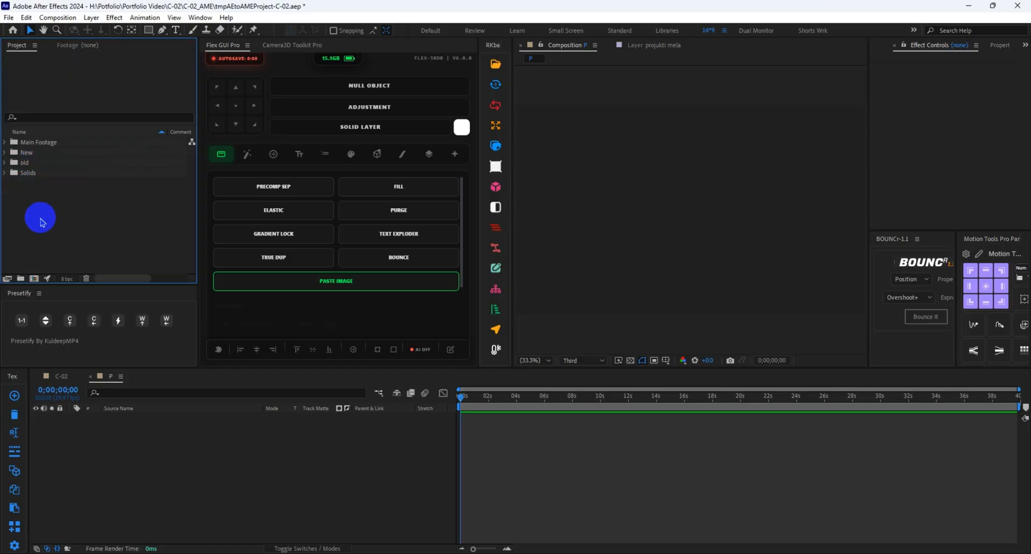
pyautogui.hotkey('ctrl', 's')
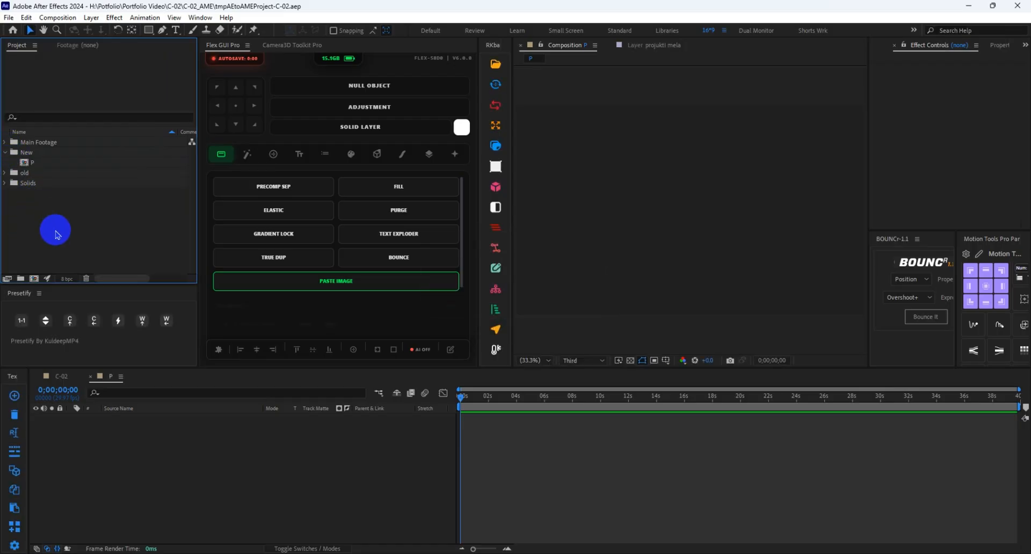
# Step: Examine the opening animation of C-02 and the effect settings of its bottom background shape layer, then return to composition P
pyautogui.click(525, 442)
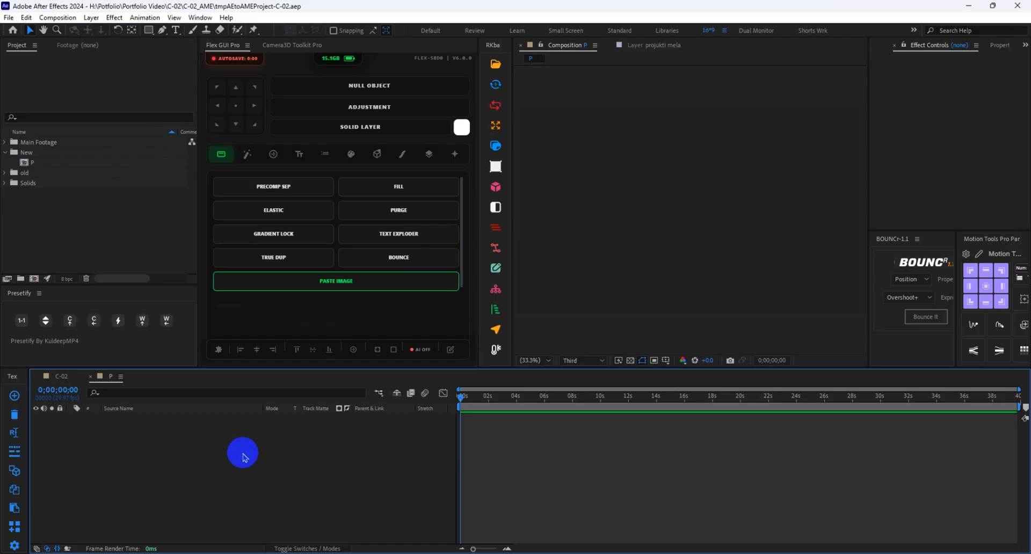
pyautogui.click(62, 378)
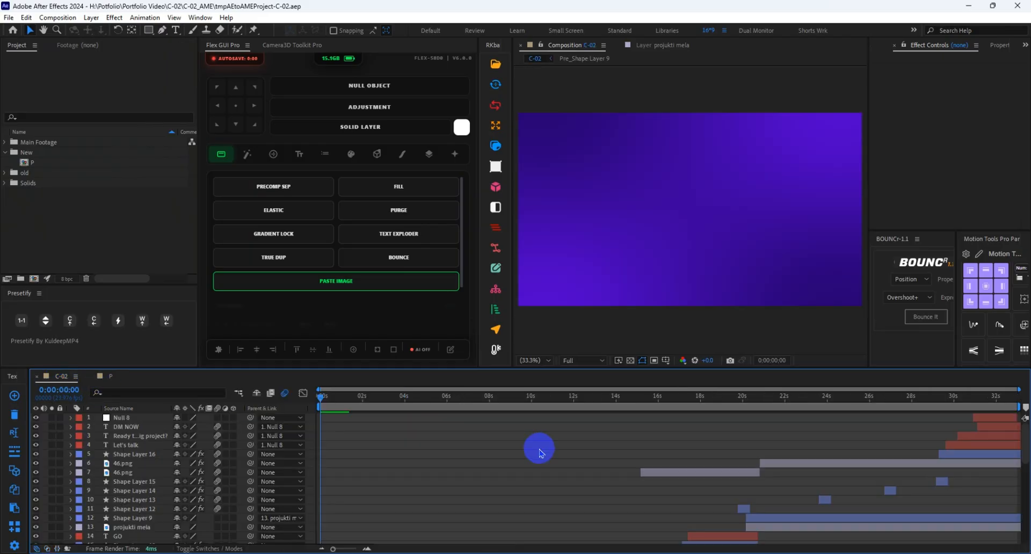
pyautogui.scroll(-10, 539, 448)
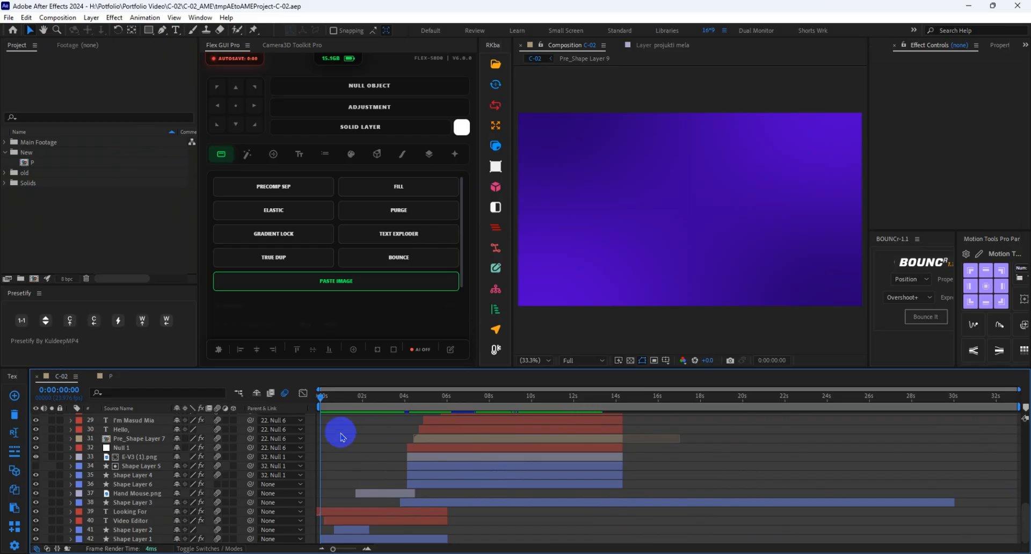
pyautogui.moveTo(330, 401); pyautogui.dragTo(321, 398)
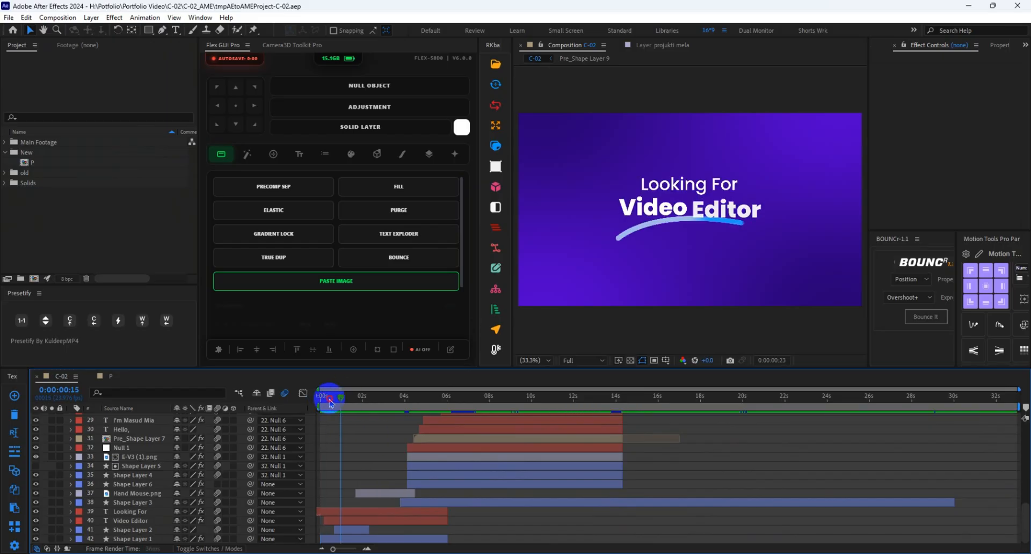
pyautogui.click(385, 539)
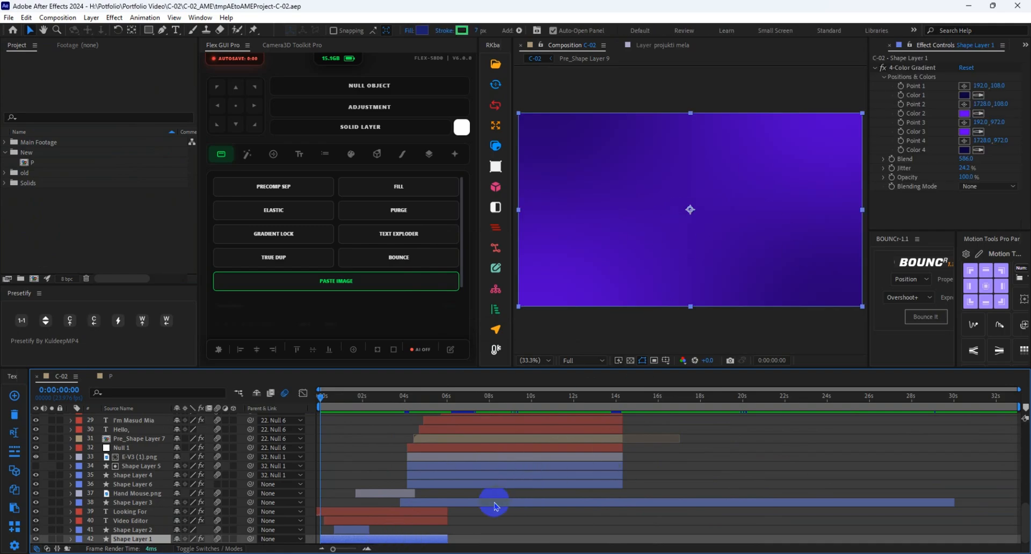
pyautogui.click(111, 375)
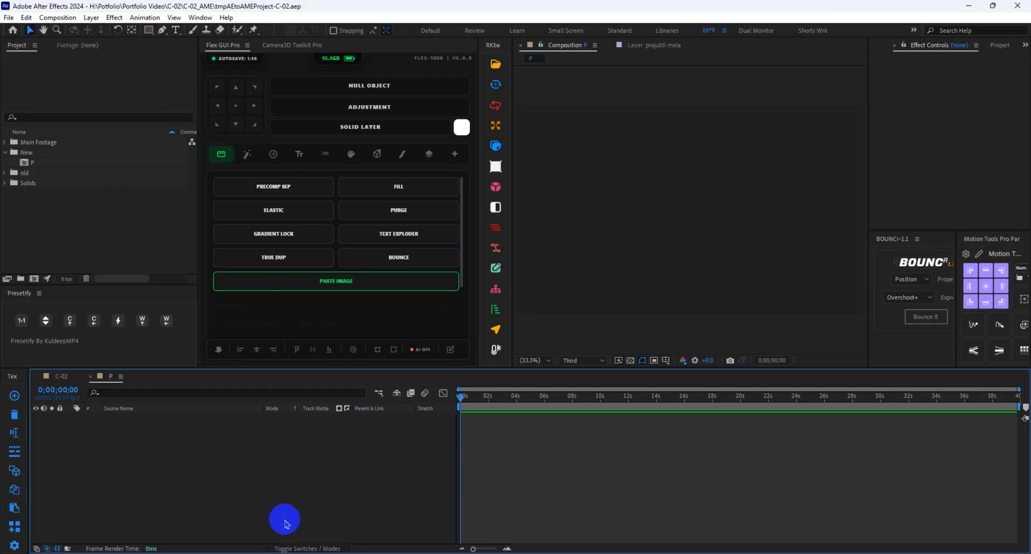
pyautogui.rightClick(287, 478)
pyautogui.moveTo(345, 345)
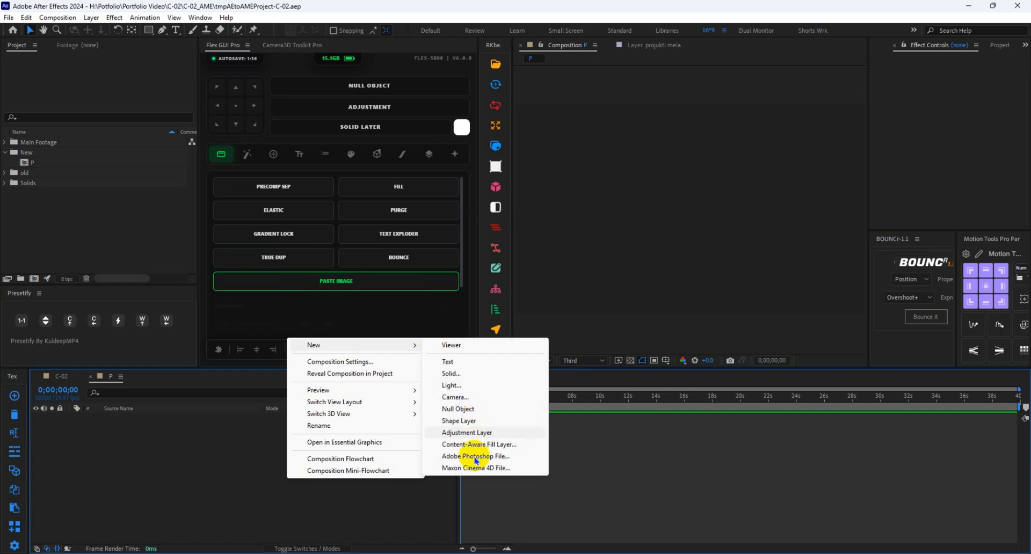
pyautogui.click(455, 372)
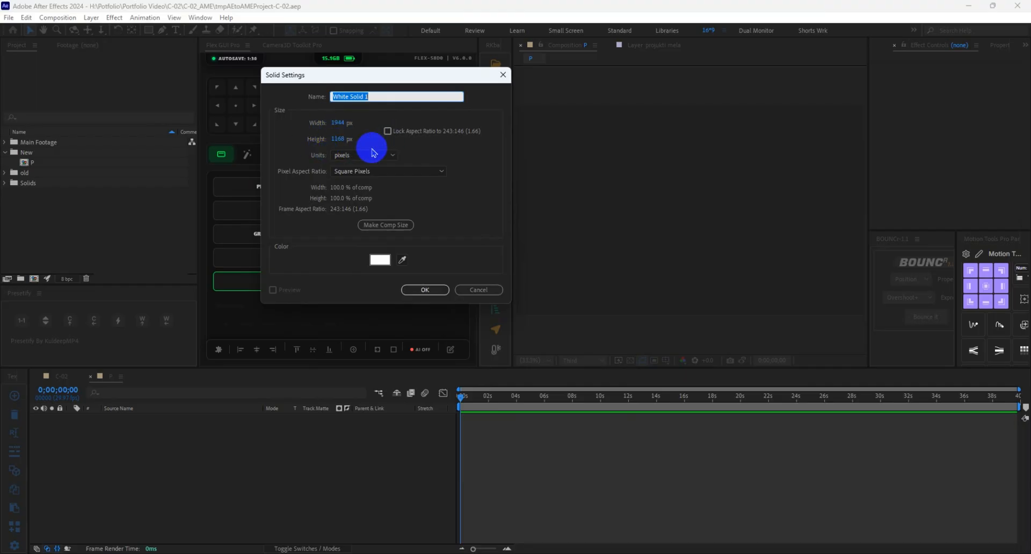
pyautogui.click(472, 290)
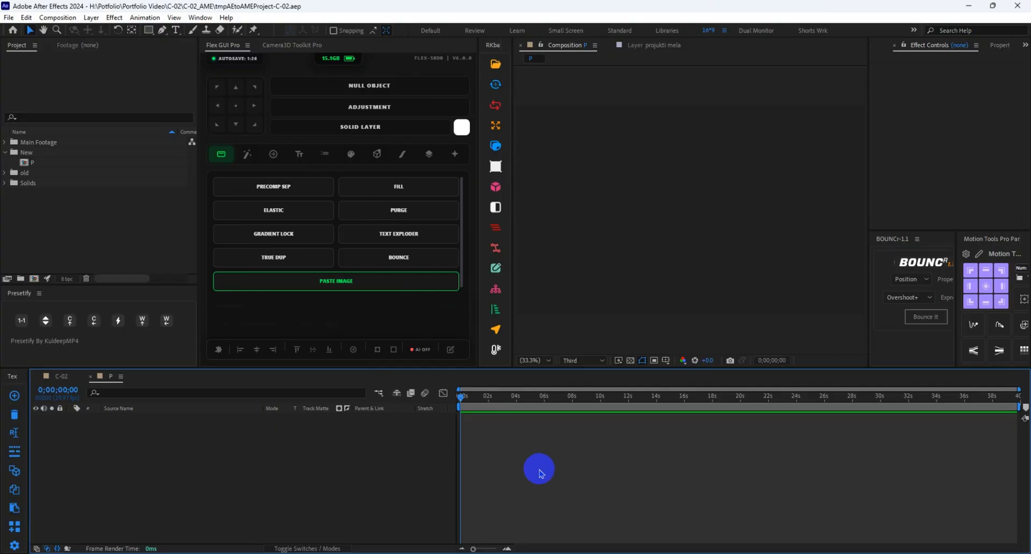
# Step: Add a blue rectangle shape layer filling the whole frame of composition P and select the layer
pyautogui.click(150, 30)
pyautogui.doubleClick(150, 30)
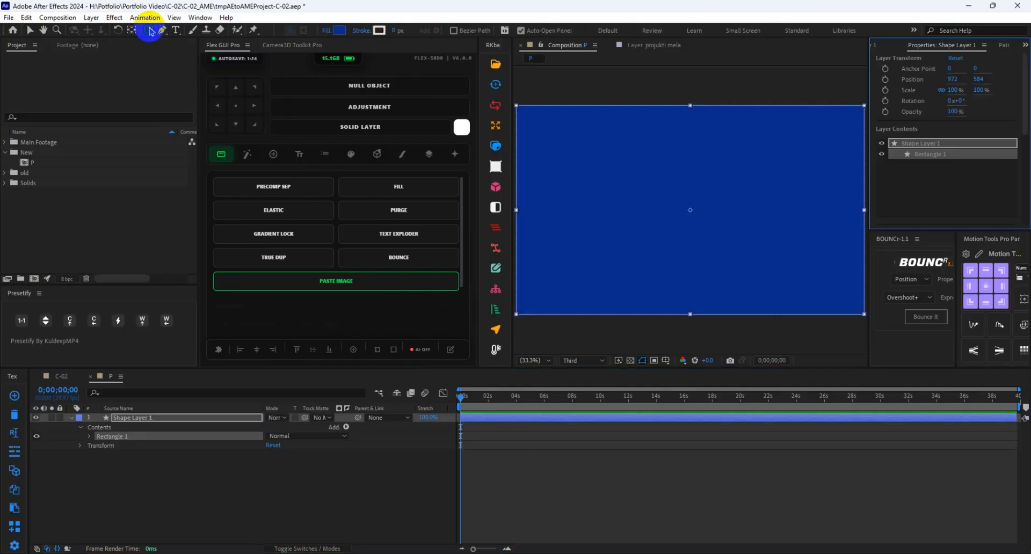
pyautogui.click(611, 485)
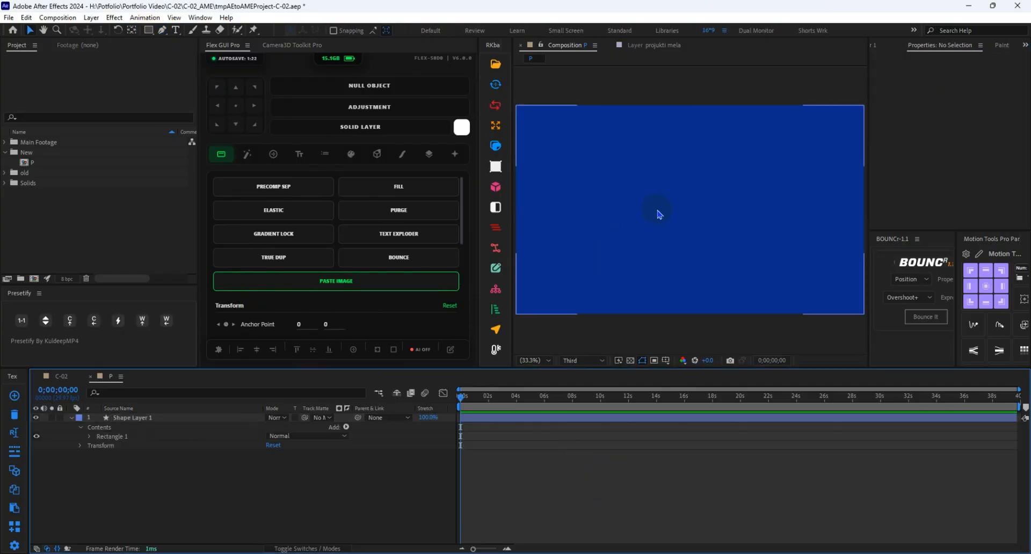
pyautogui.click(493, 422)
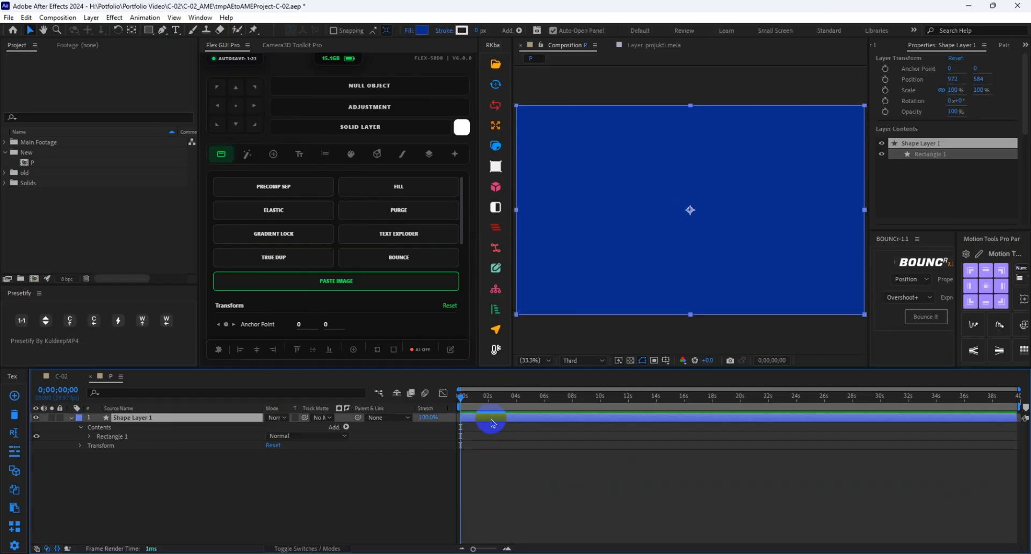
pyautogui.click(535, 360)
pyautogui.click(541, 182)
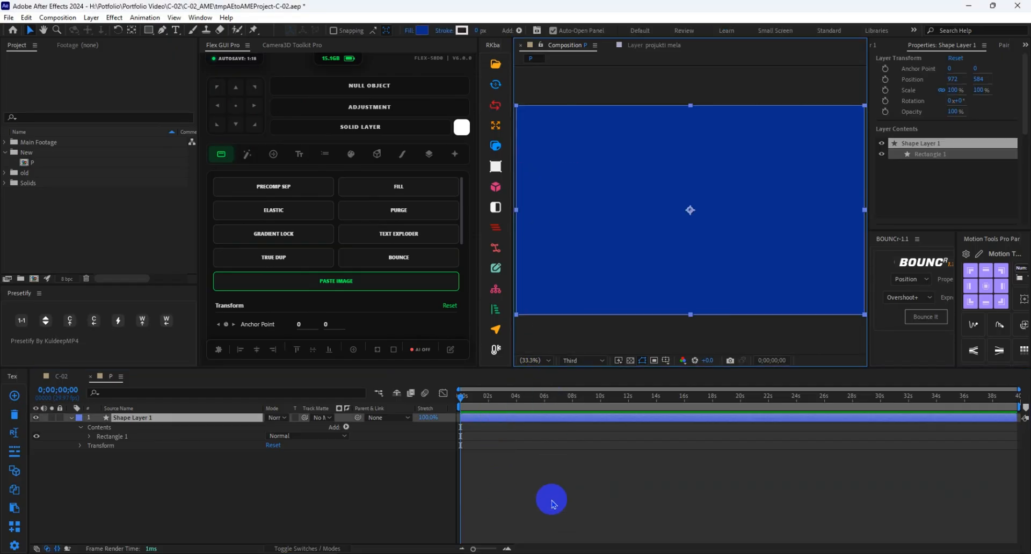
pyautogui.click(552, 487)
pyautogui.click(518, 422)
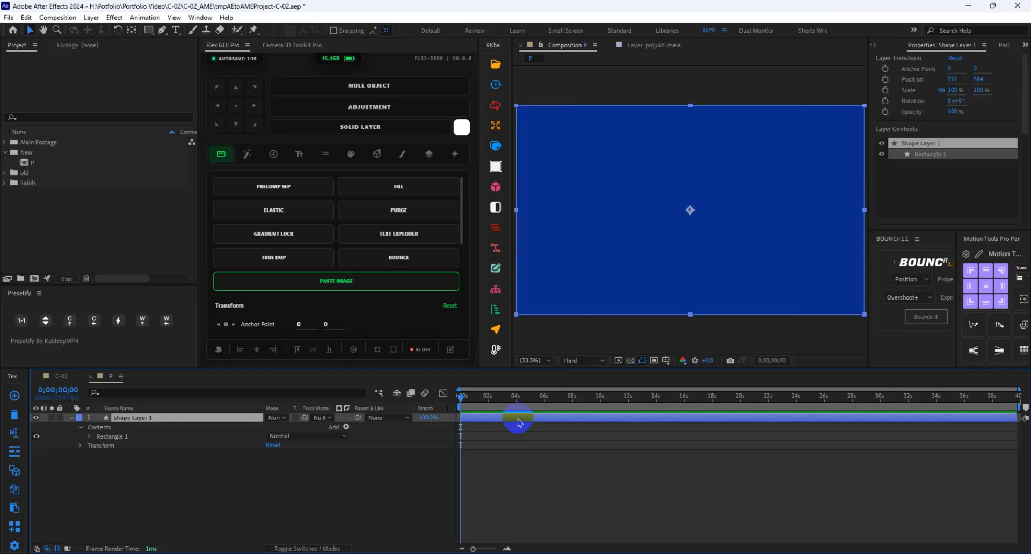
pyautogui.click(520, 446)
pyautogui.click(505, 423)
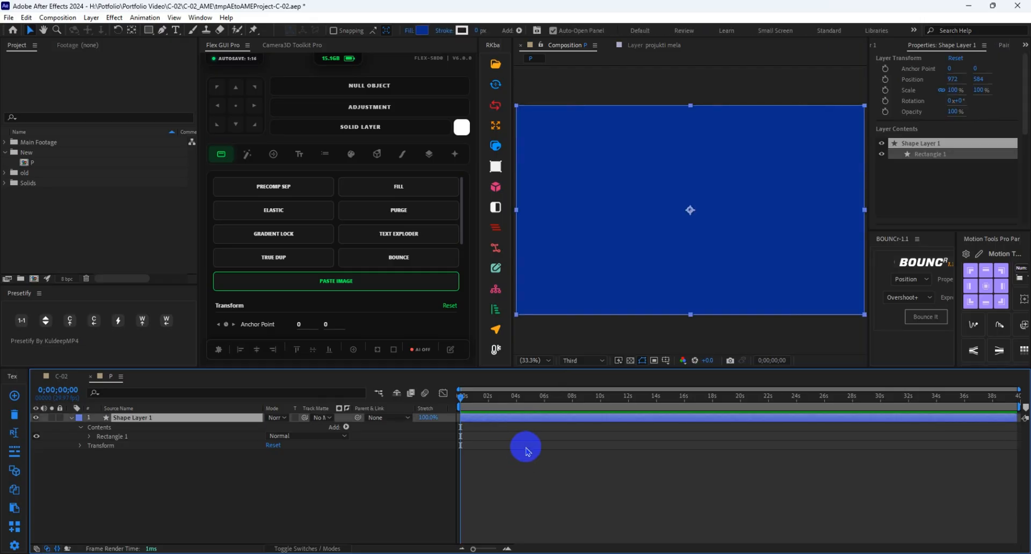
# Step: Set the frame size of composition P to 1920 px wide and 1080 px high
pyautogui.hotkey('ctrl', 'k')
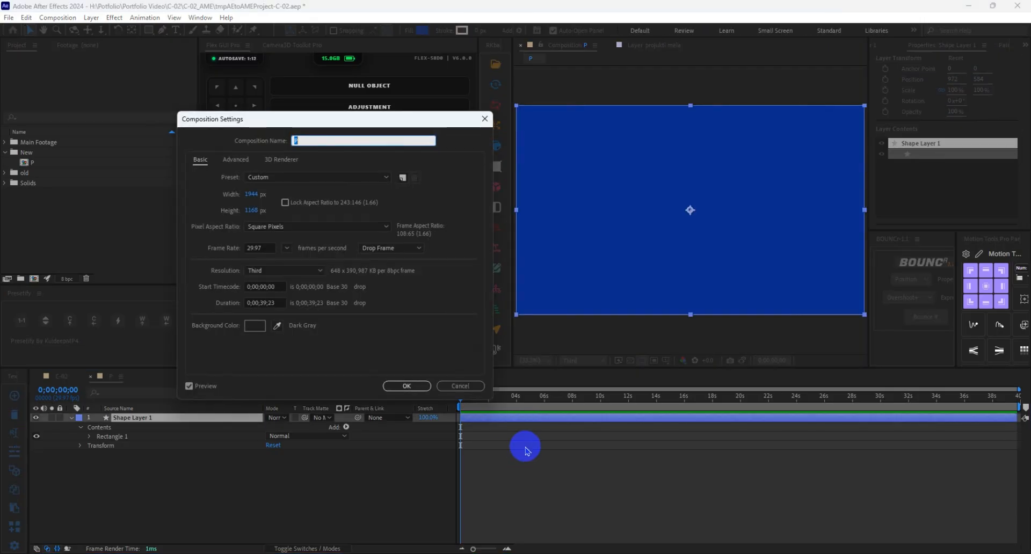
pyautogui.click(251, 193)
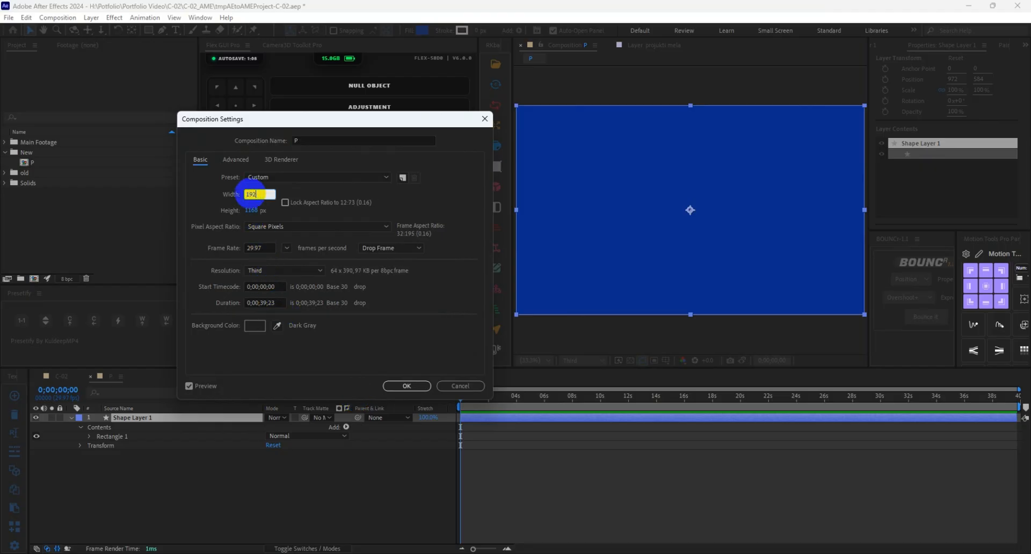
pyautogui.write('1920')
pyautogui.click(251, 209)
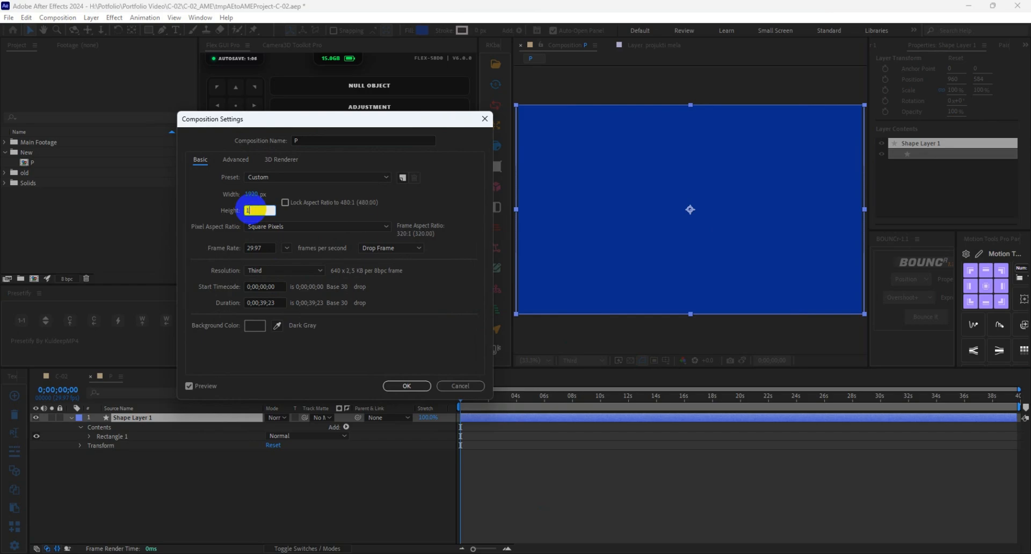
pyautogui.write('1080')
pyautogui.click(406, 386)
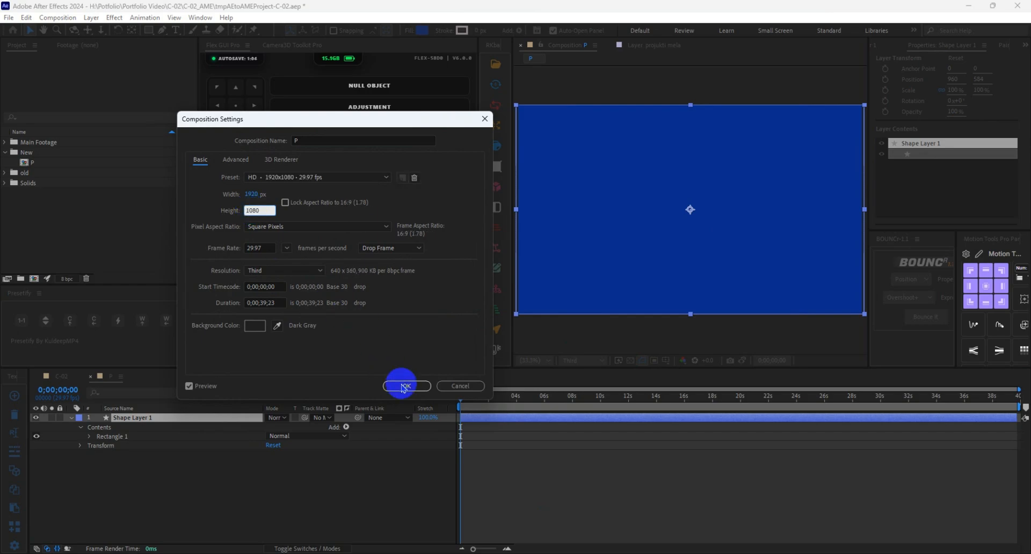
pyautogui.click(550, 498)
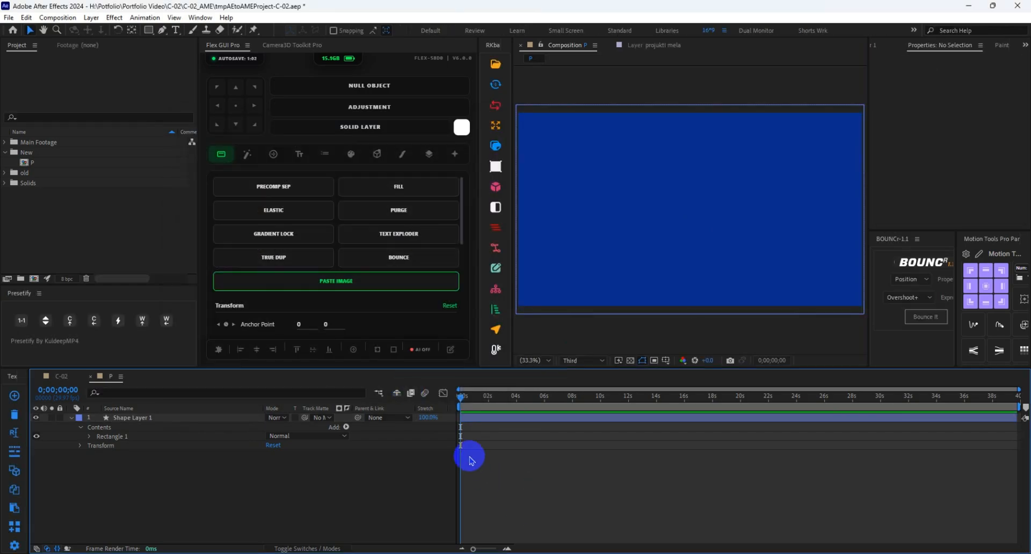
# Step: Check the frame size in composition P's settings and close them without changes
pyautogui.click(474, 420)
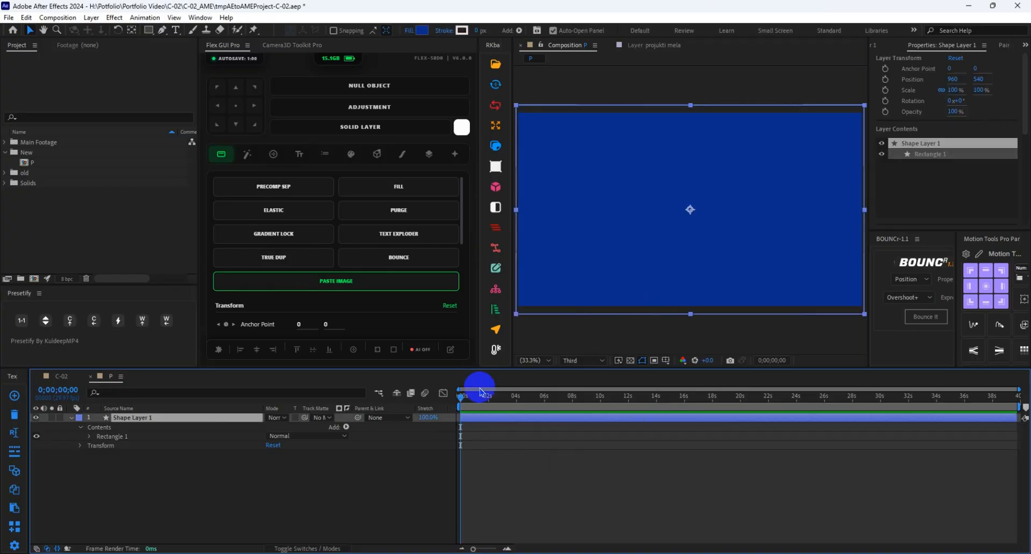
pyautogui.click(519, 465)
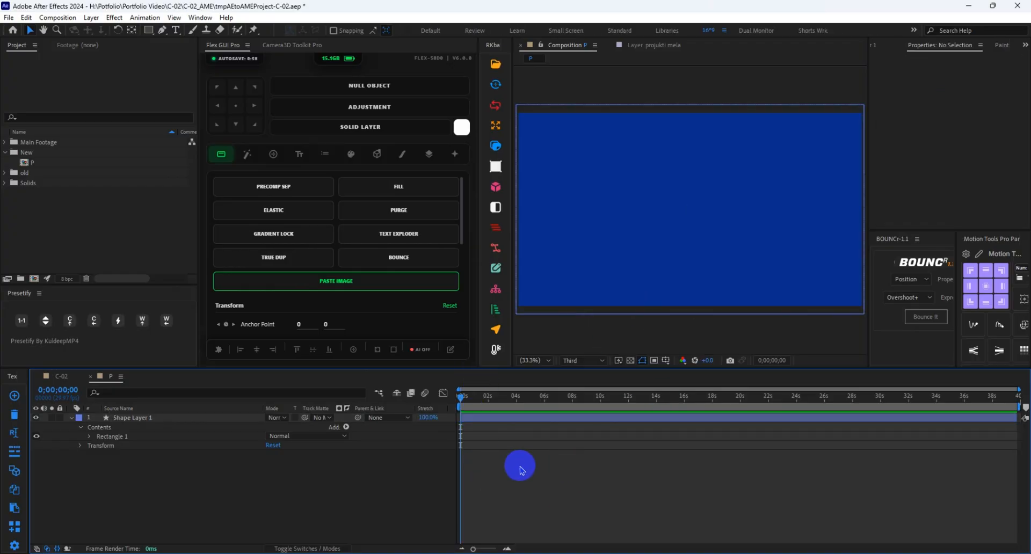
pyautogui.hotkey('ctrl', 'k')
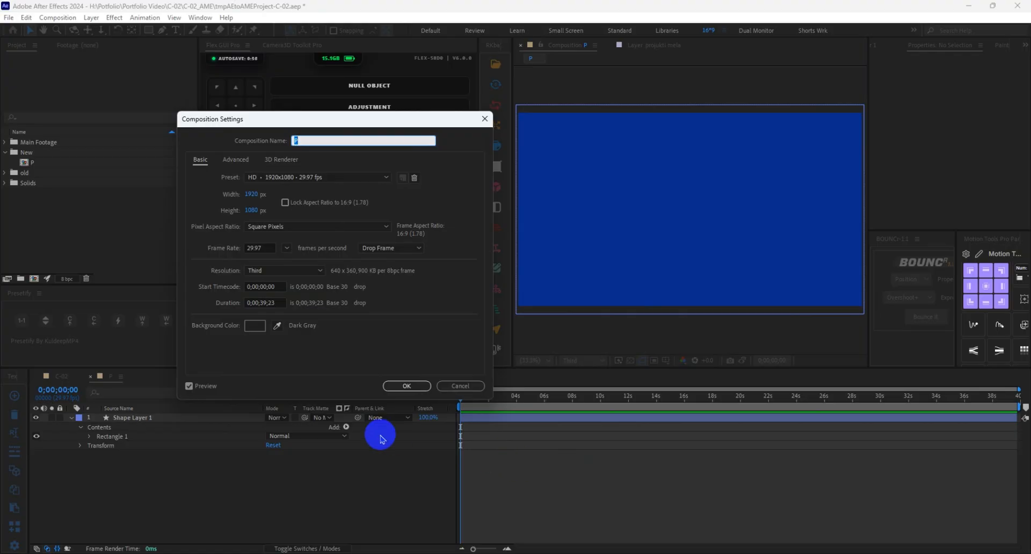
pyautogui.click(404, 386)
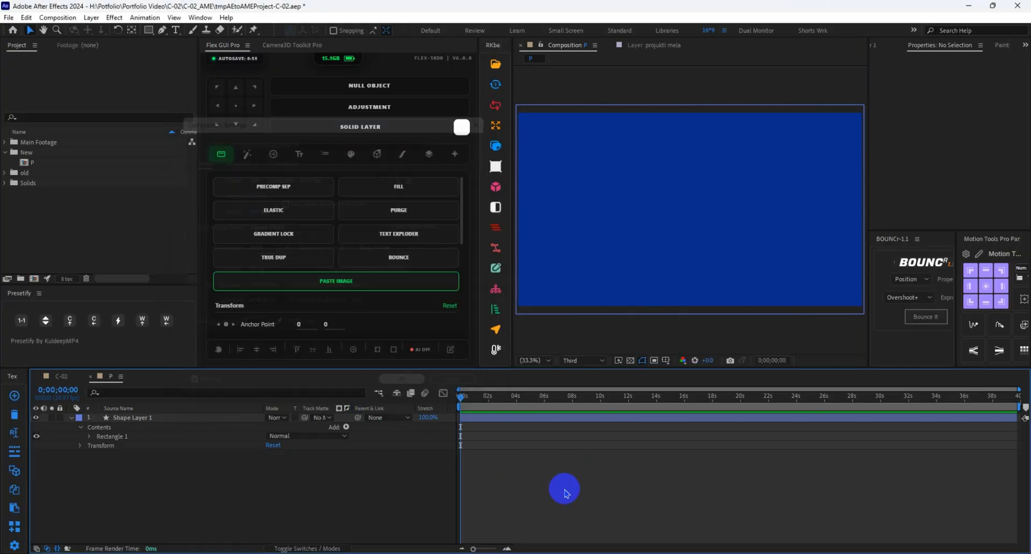
pyautogui.click(508, 422)
pyautogui.hotkey('ctrl', 'k')
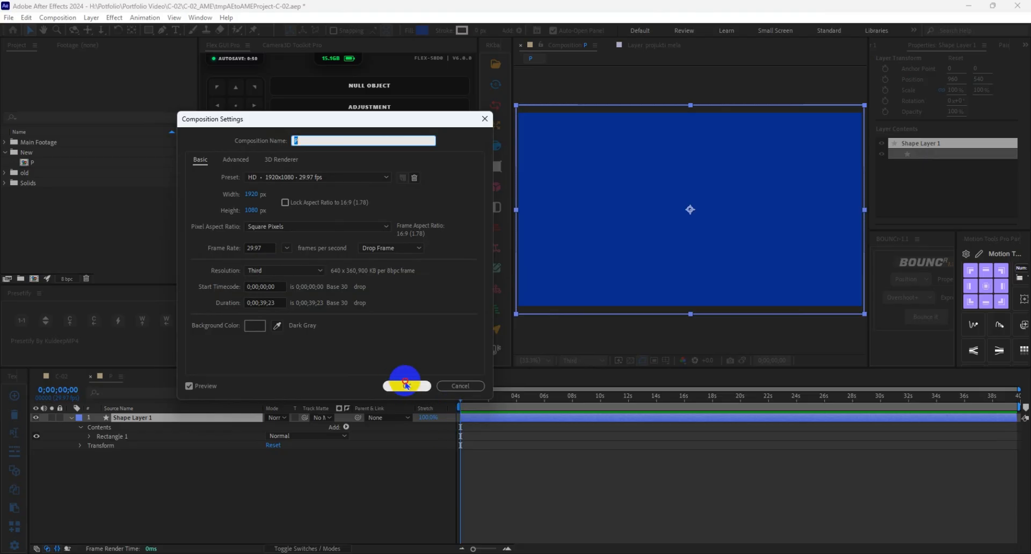
pyautogui.click(406, 385)
pyautogui.click(528, 467)
# Step: Try to fit the blue rectangle layer to the new frame by scaling its height to 92.3%
pyautogui.click(486, 421)
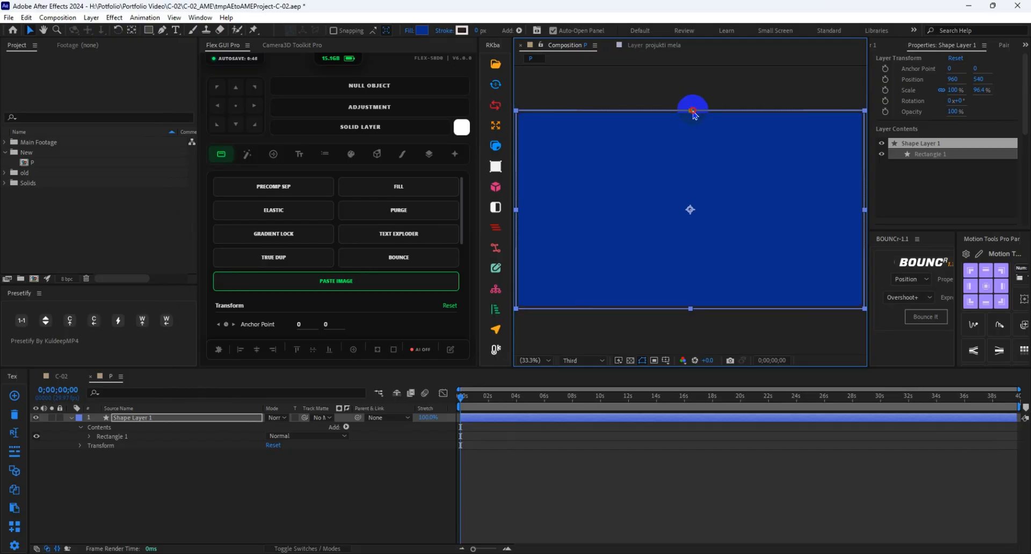
pyautogui.click(526, 439)
pyautogui.click(516, 417)
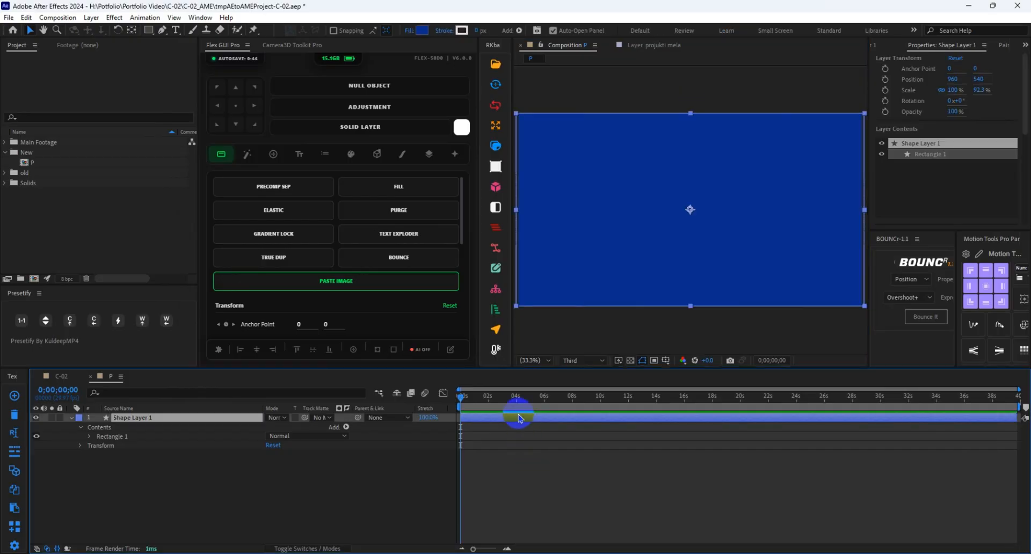
# Step: Replace the rectangle layer with a new blue rectangle shape filling the 1920 x 1080 frame, and save the project
pyautogui.press('Delete')
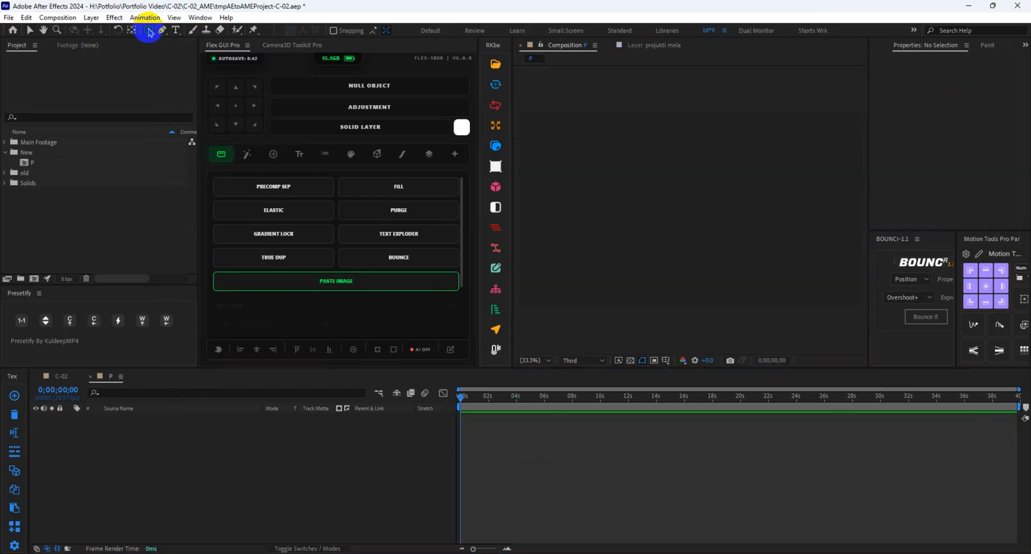
pyautogui.doubleClick(148, 30)
pyautogui.click(537, 456)
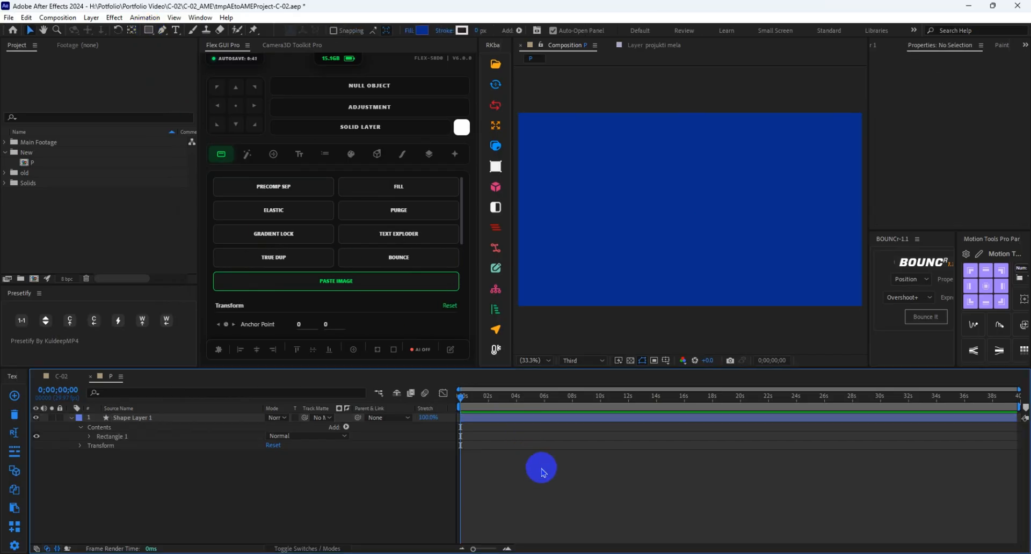
pyautogui.click(499, 418)
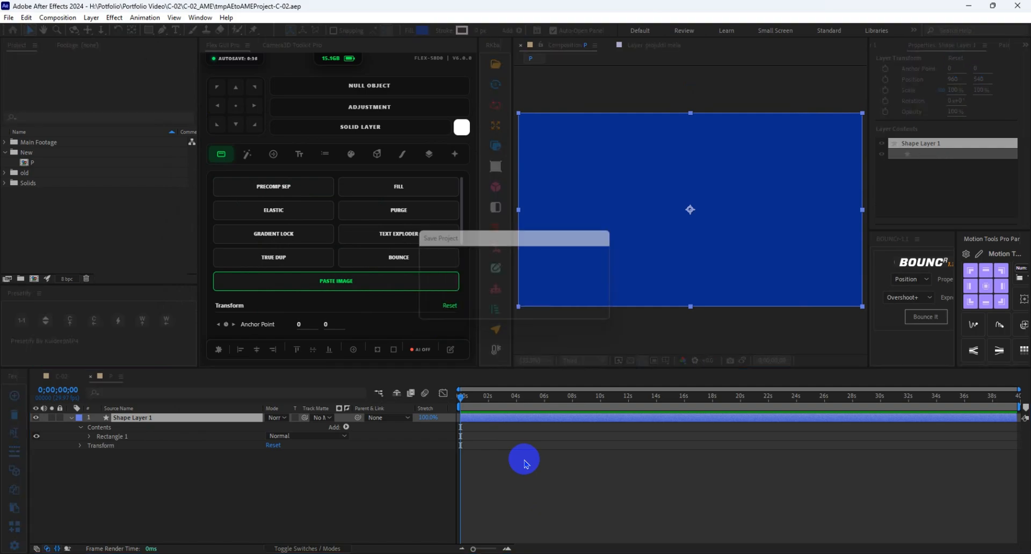
pyautogui.click(534, 472)
pyautogui.click(497, 423)
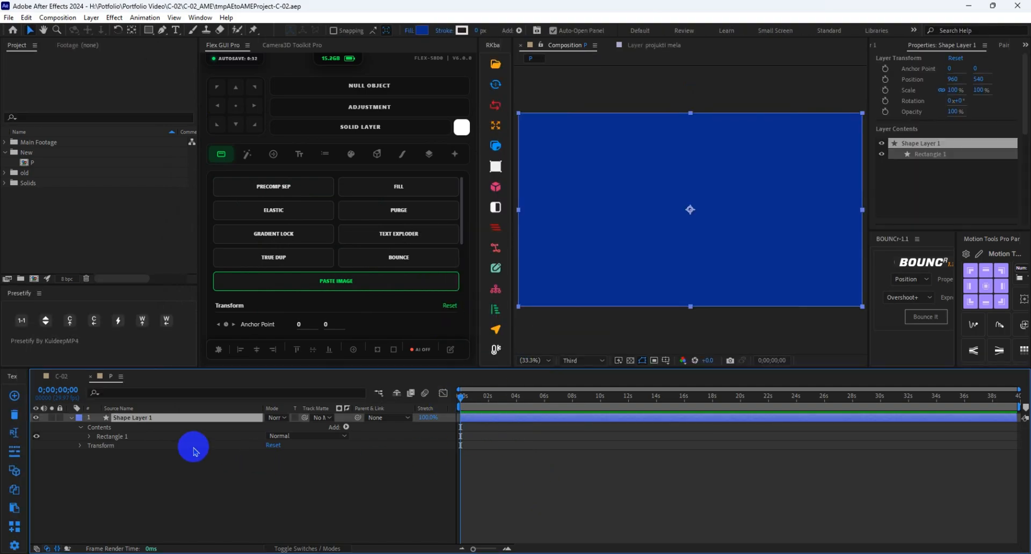
# Step: Rename the blue rectangle shape layer BG and save the project
pyautogui.click(483, 434)
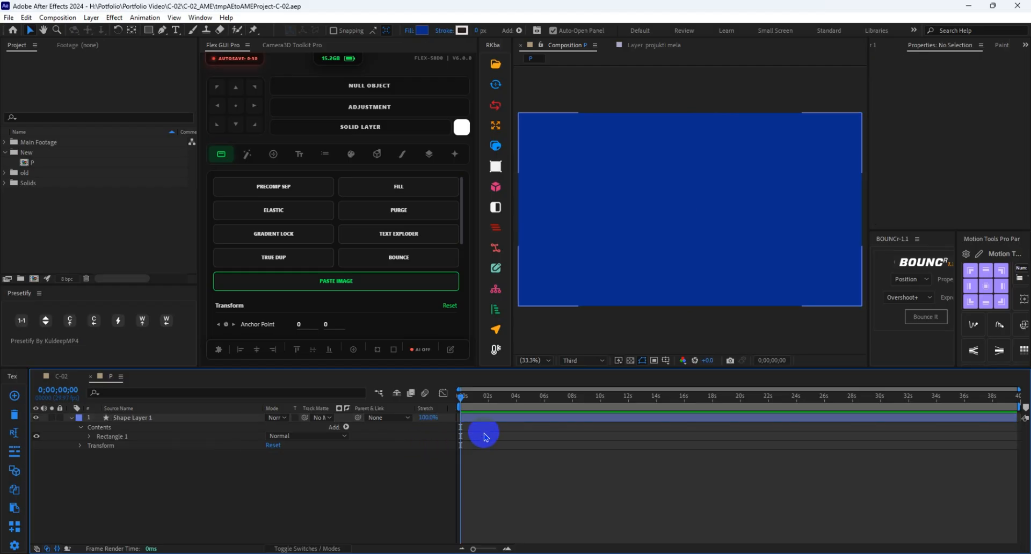
pyautogui.click(479, 421)
pyautogui.press('Return')
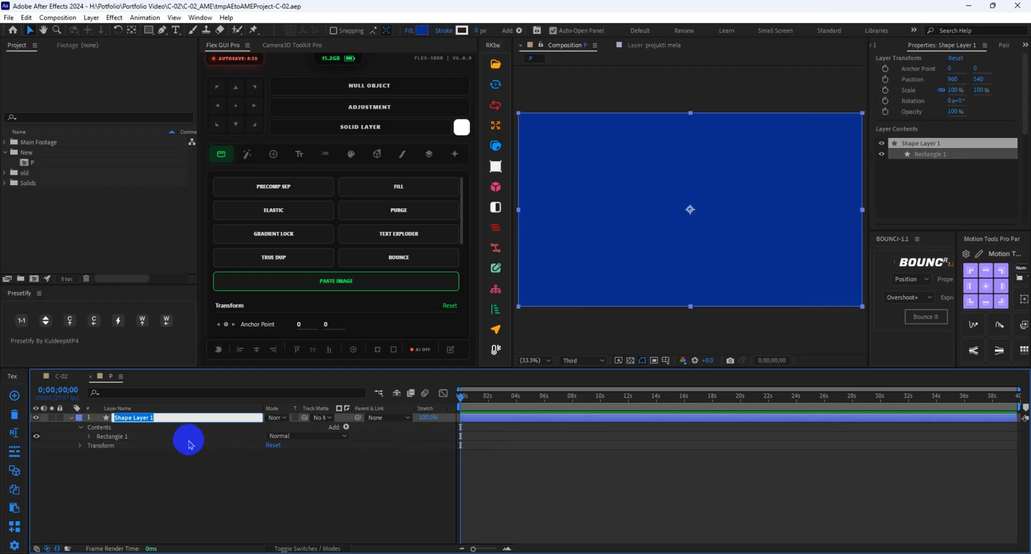
pyautogui.click(559, 479)
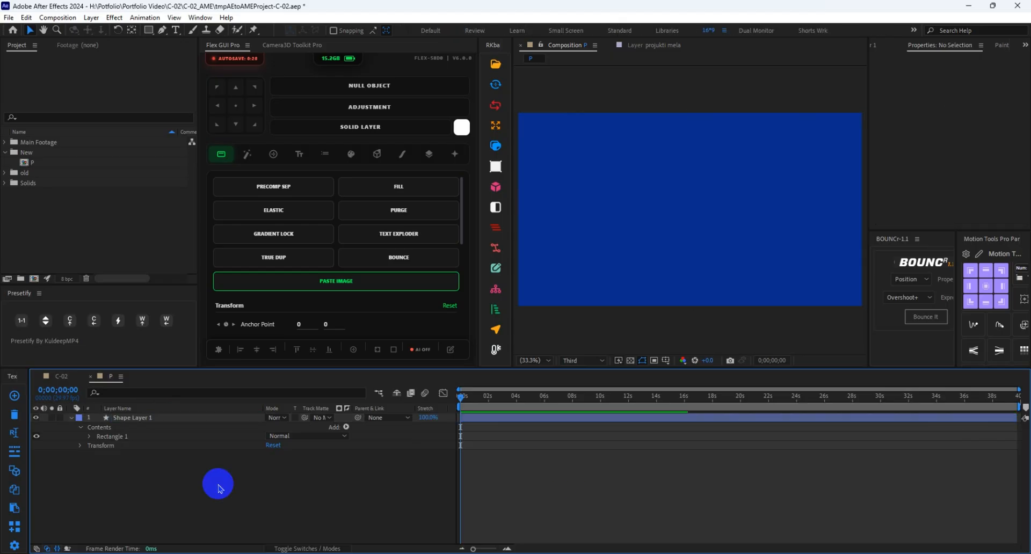
pyautogui.click(123, 423)
pyautogui.rightClick(123, 421)
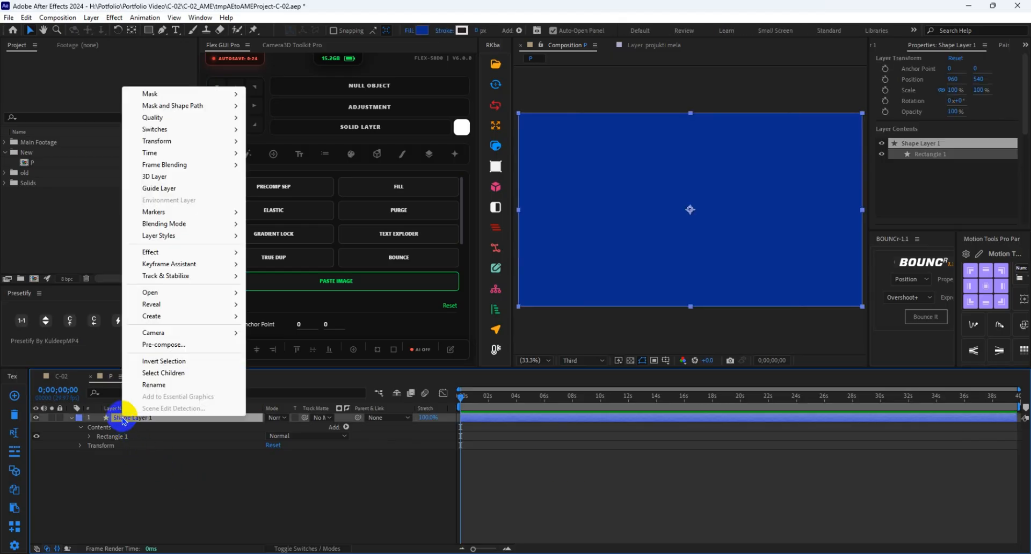
pyautogui.click(152, 384)
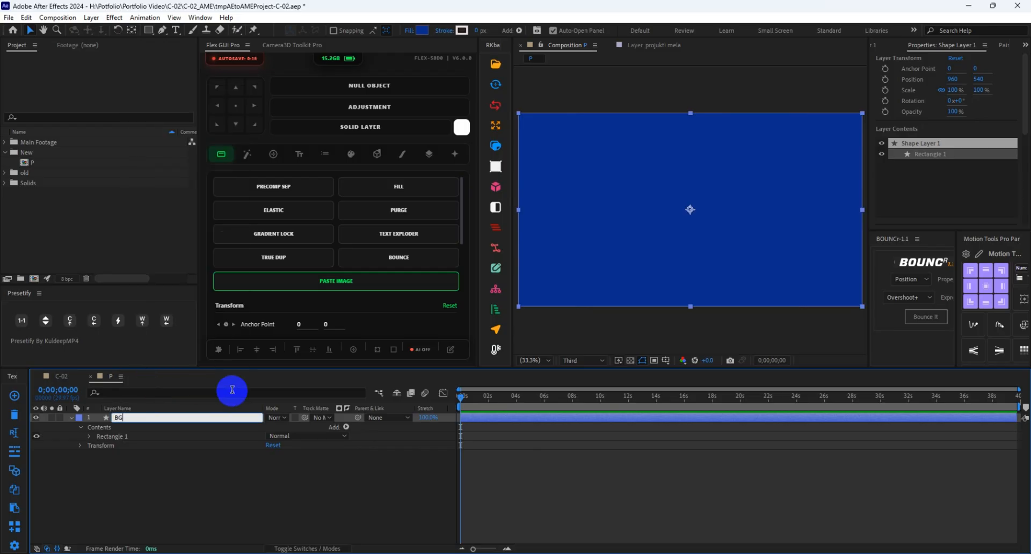
pyautogui.click(547, 483)
pyautogui.hotkey('ctrl', 's')
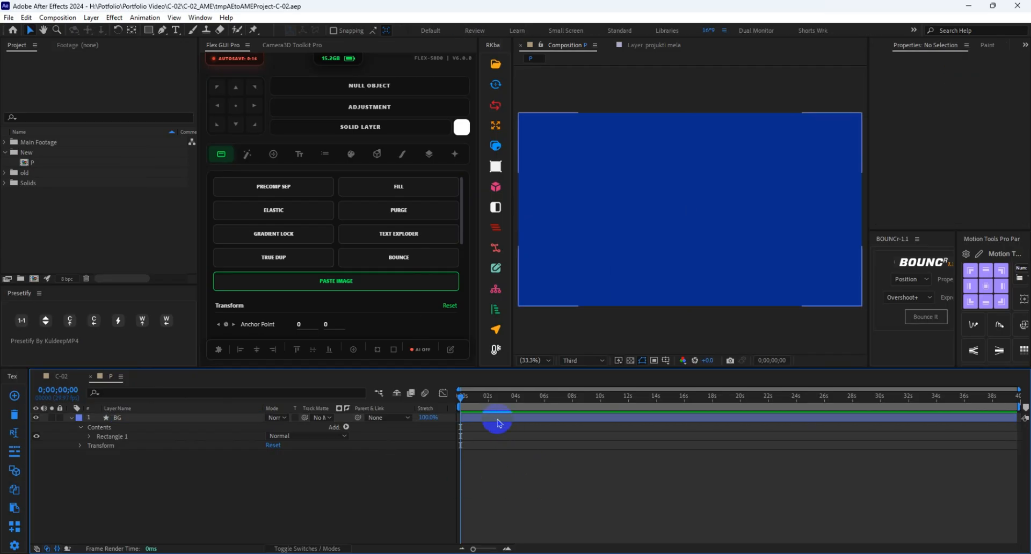
# Step: View the background of composition C-02 for reference, then return to composition P and select the BG layer
pyautogui.click(500, 419)
pyautogui.click(62, 376)
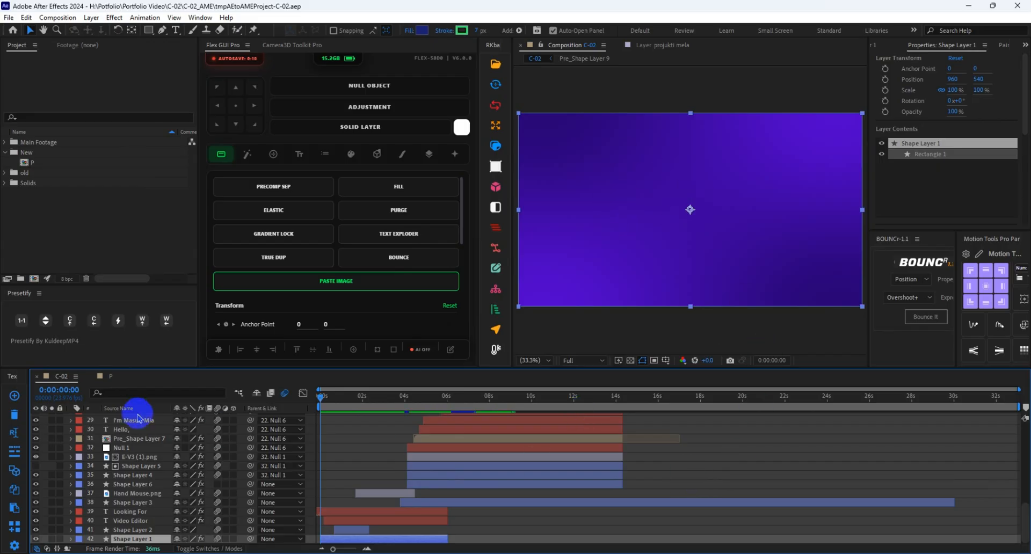
pyautogui.click(111, 375)
pyautogui.click(515, 449)
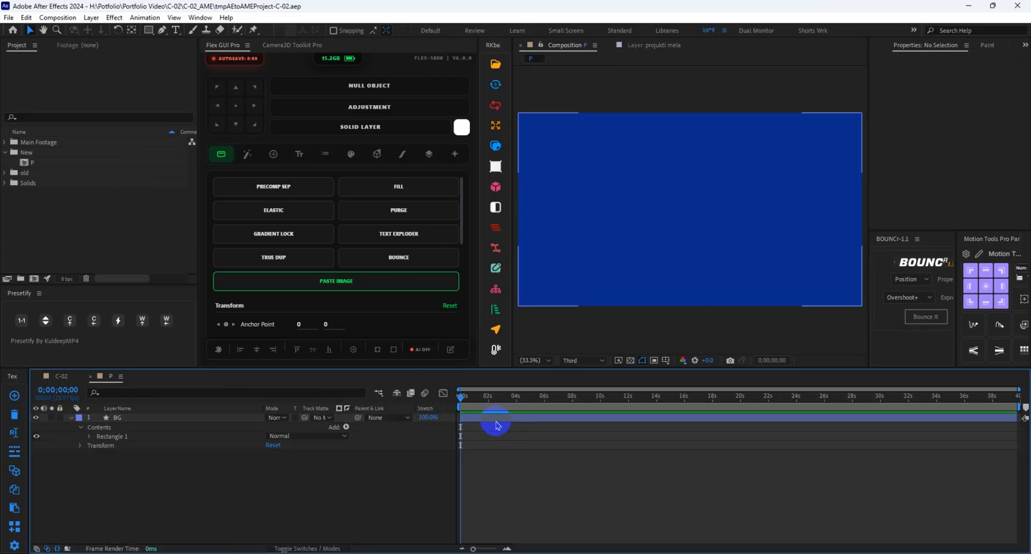
pyautogui.click(496, 424)
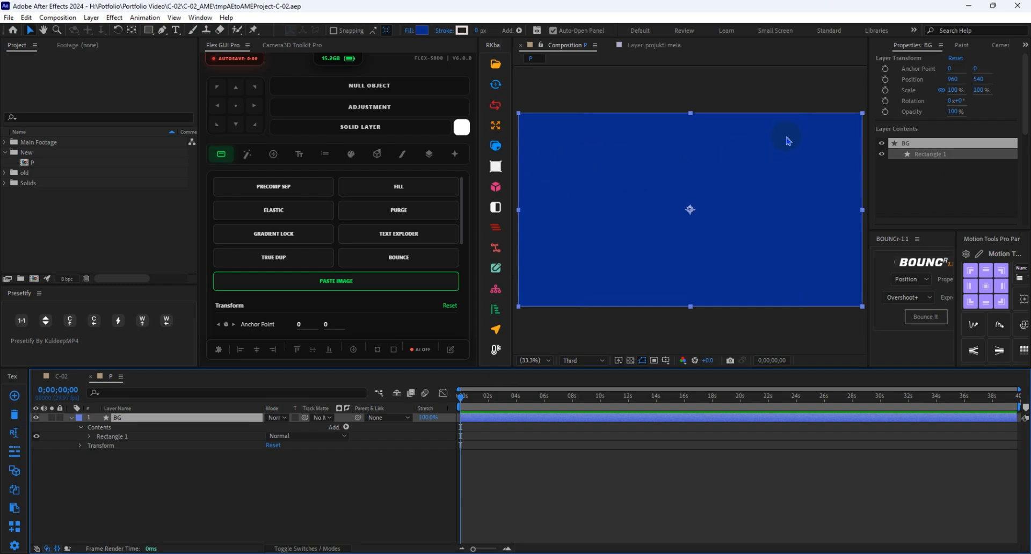
pyautogui.click(529, 497)
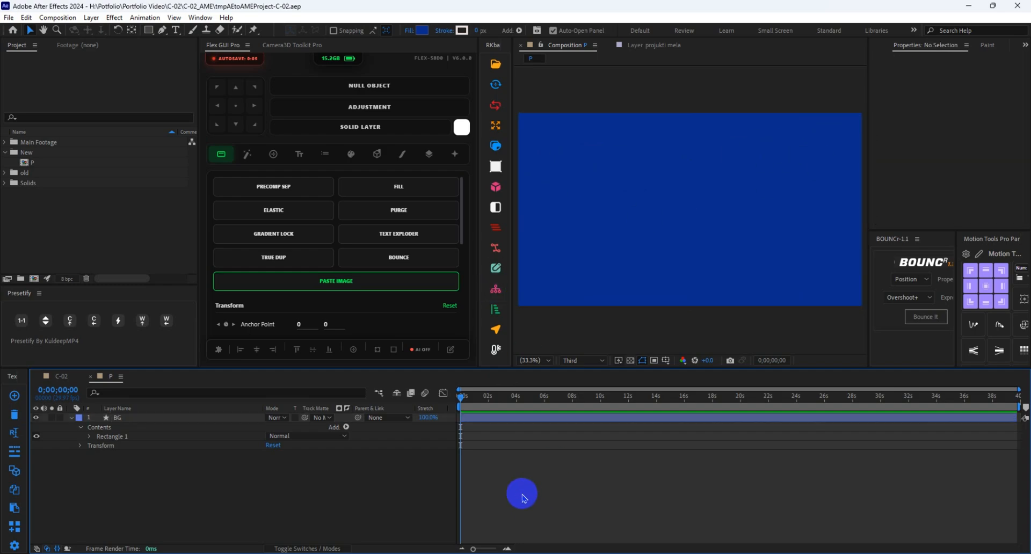
pyautogui.click(499, 420)
pyautogui.click(514, 459)
pyautogui.click(503, 422)
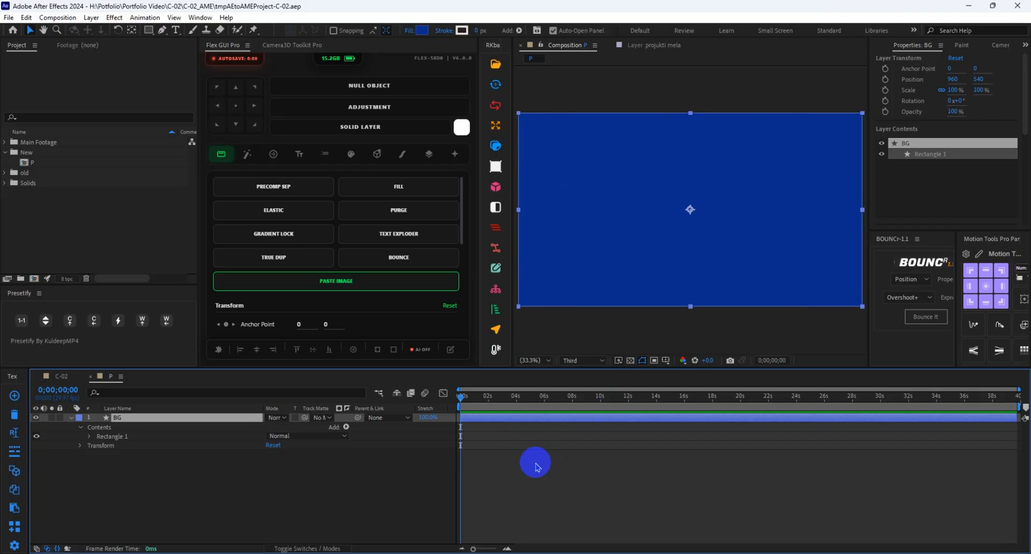
pyautogui.hotkey('ctrl', 'space')
pyautogui.click(601, 471)
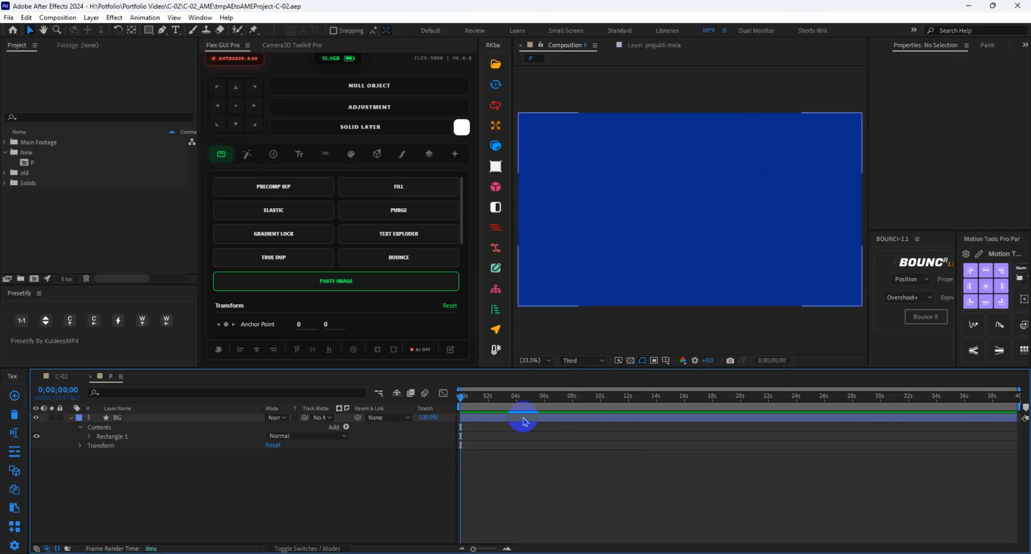
# Step: Find the 4-Color Gradient effect, apply it to the BG layer, and display its effect settings
pyautogui.press('F3')
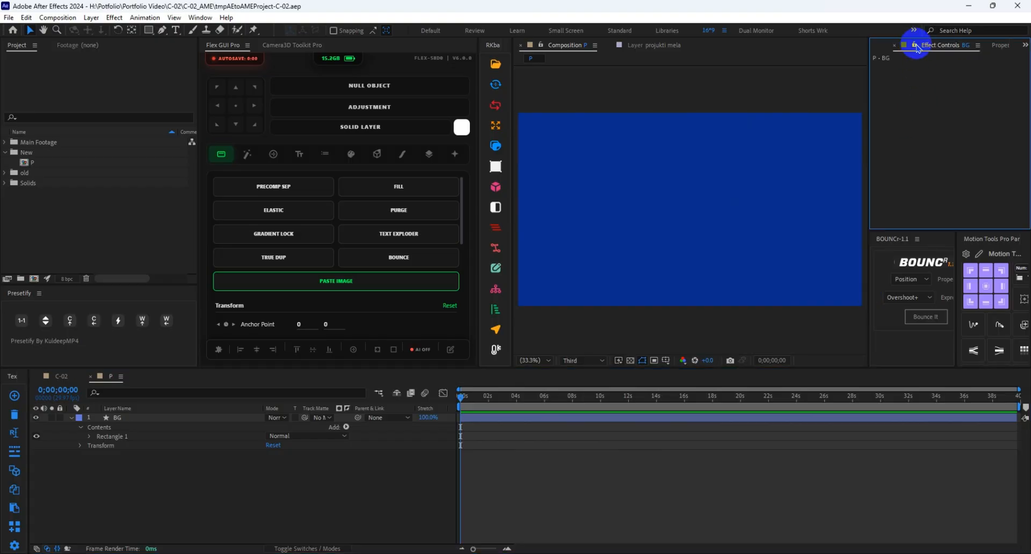
pyautogui.hotkey('ctrl', '5')
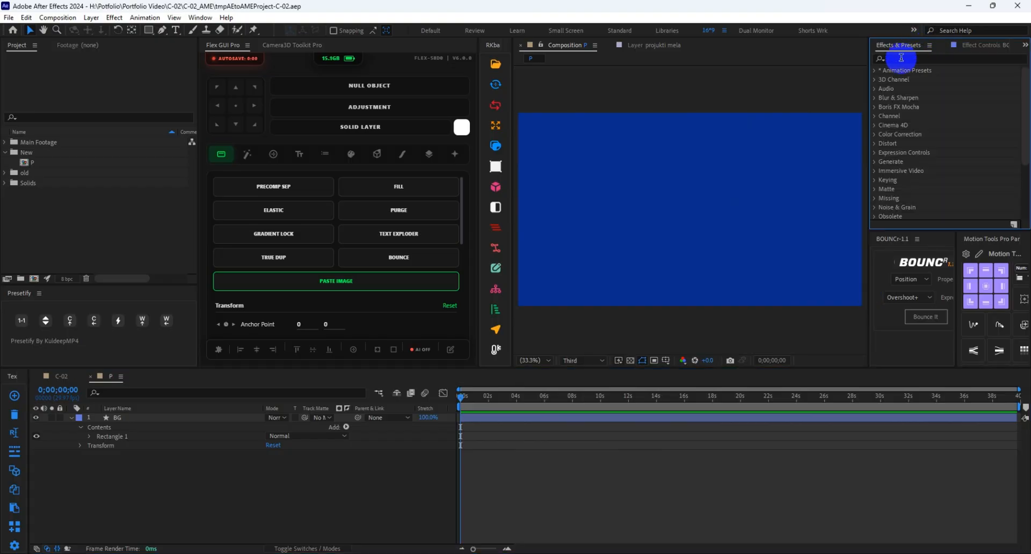
pyautogui.click(900, 58)
pyautogui.write('4')
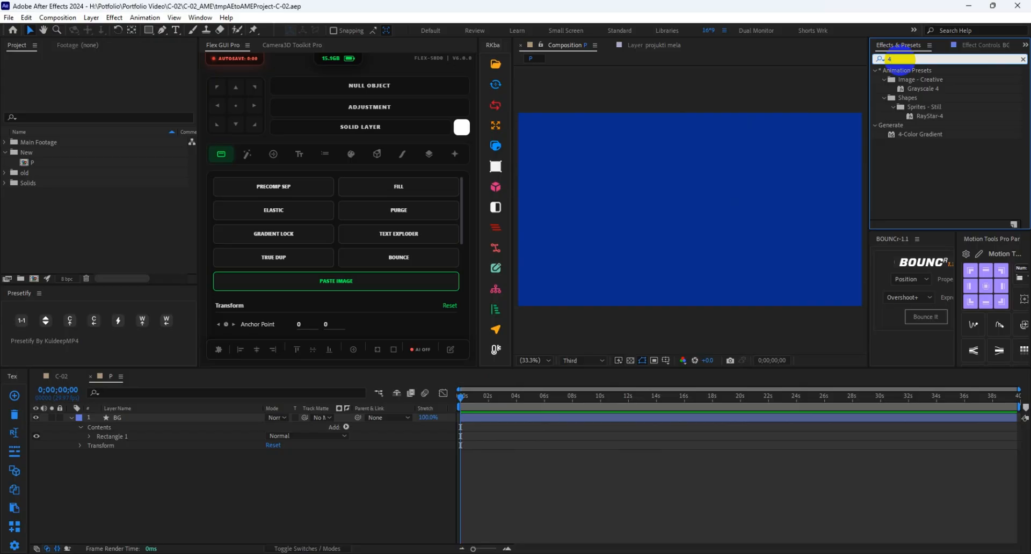
pyautogui.write('-color')
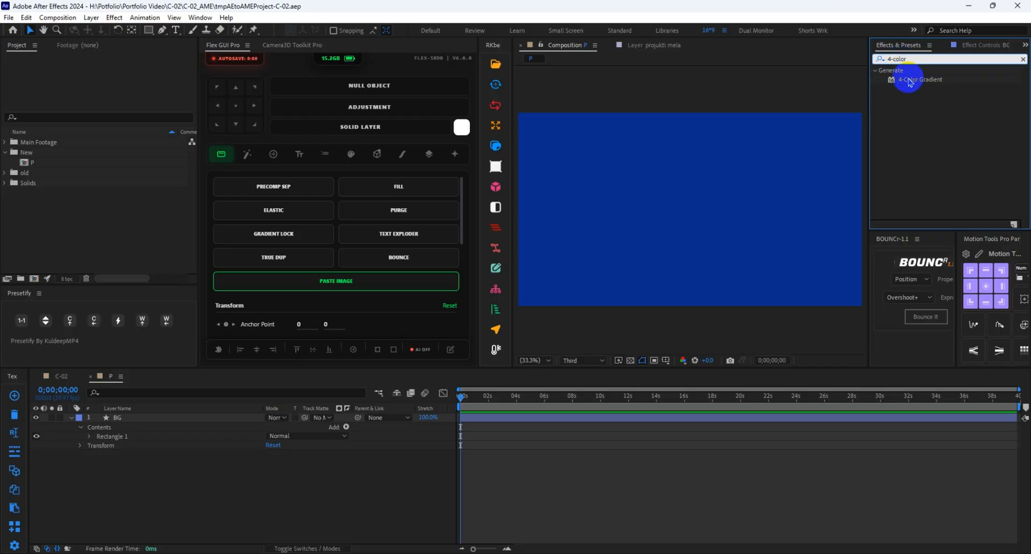
pyautogui.click(891, 80)
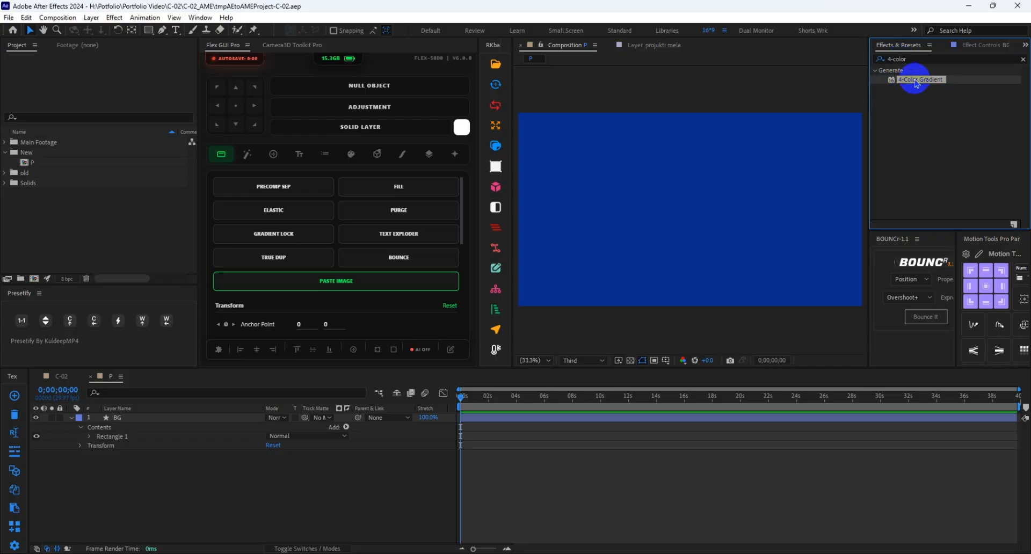
pyautogui.moveTo(907, 82); pyautogui.dragTo(499, 423)
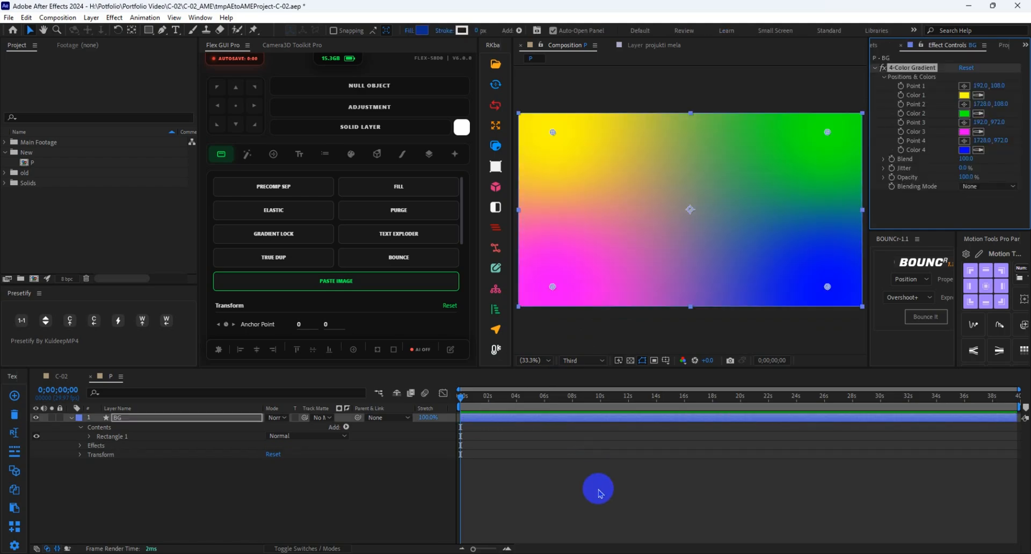
pyautogui.click(513, 426)
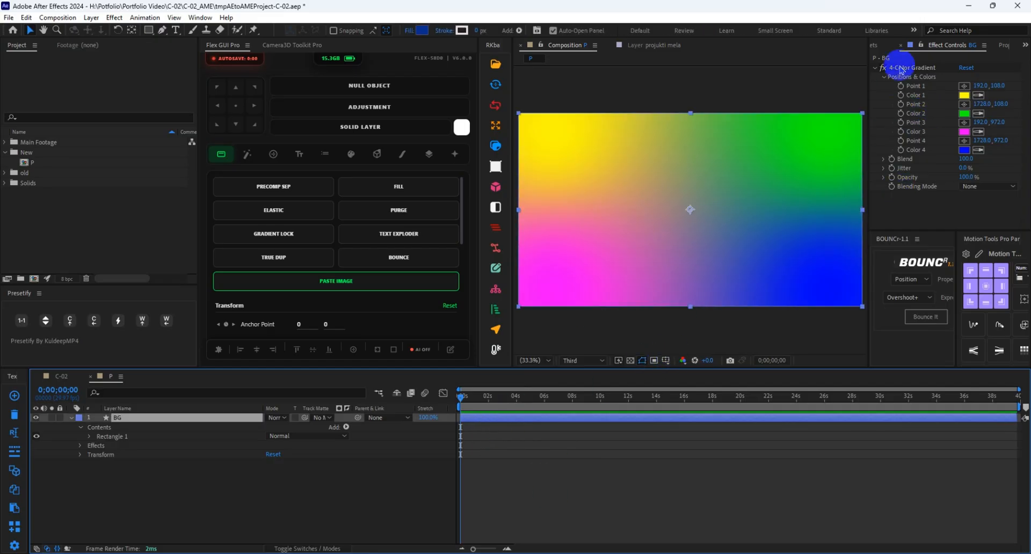
pyautogui.click(962, 45)
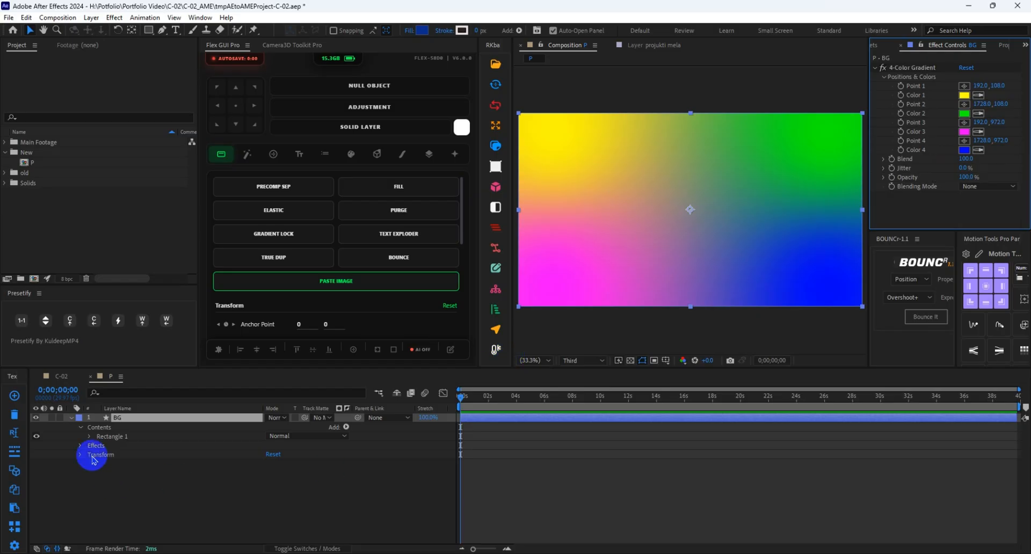
# Step: Copy Color 1 (0F003F) from the background gradient of C-02's Shape Layer 1 into Color 1 of BG's 4-Color Gradient in composition P
pyautogui.click(61, 377)
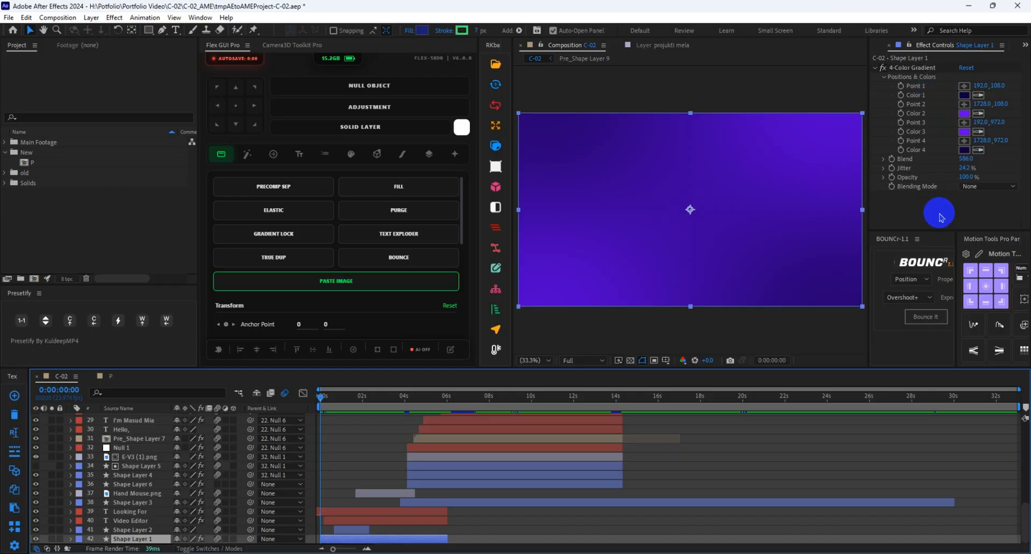
pyautogui.click(964, 100)
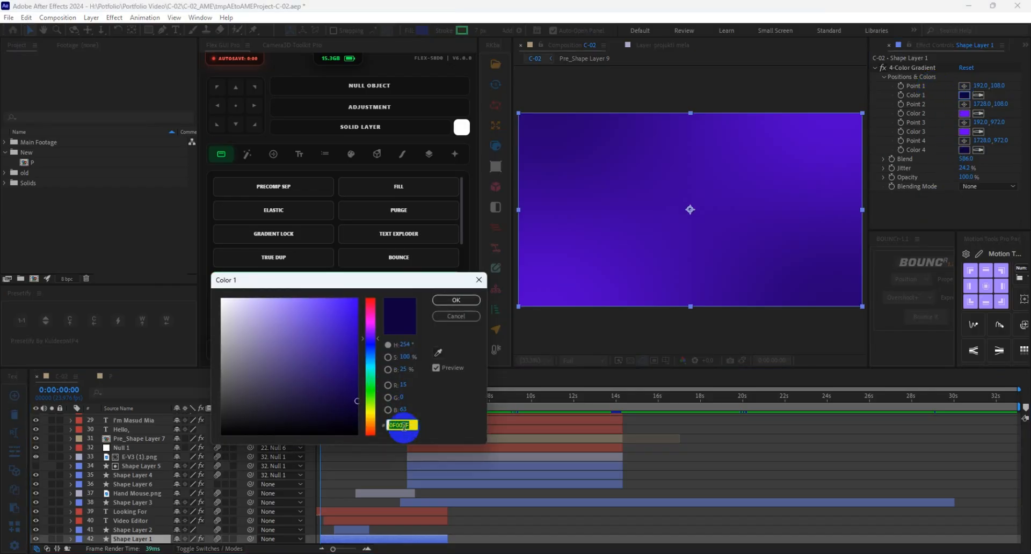
pyautogui.click(456, 300)
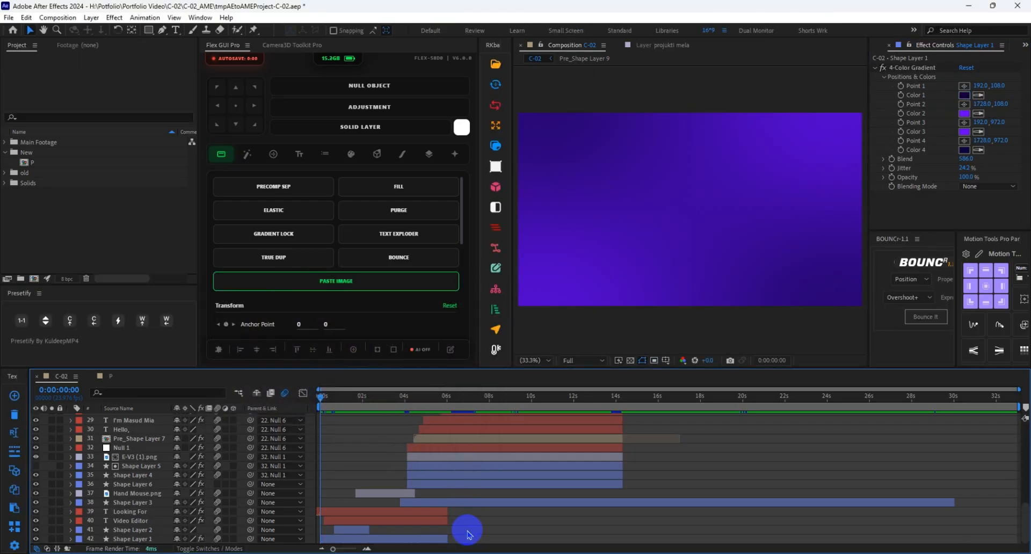
pyautogui.click(111, 376)
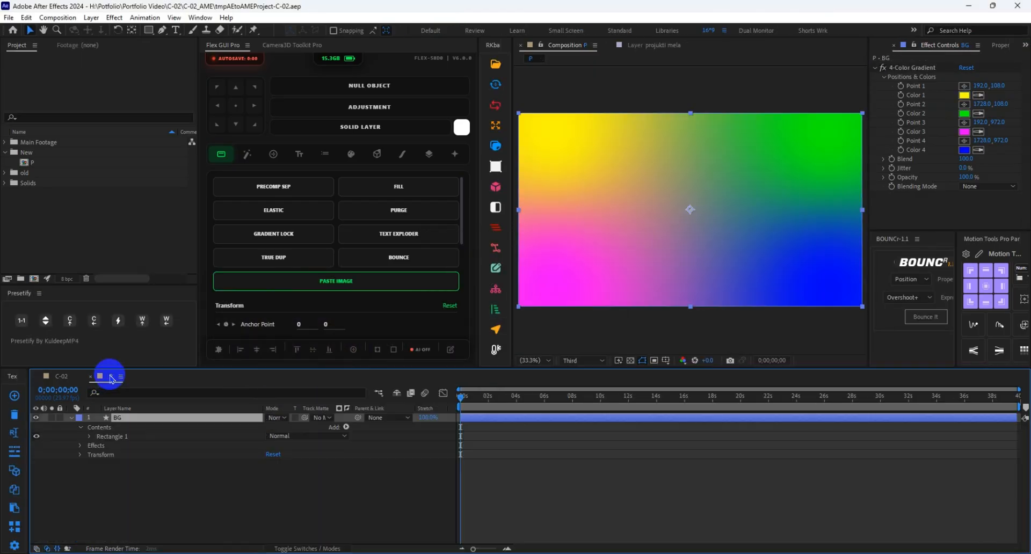
pyautogui.click(648, 448)
pyautogui.click(589, 424)
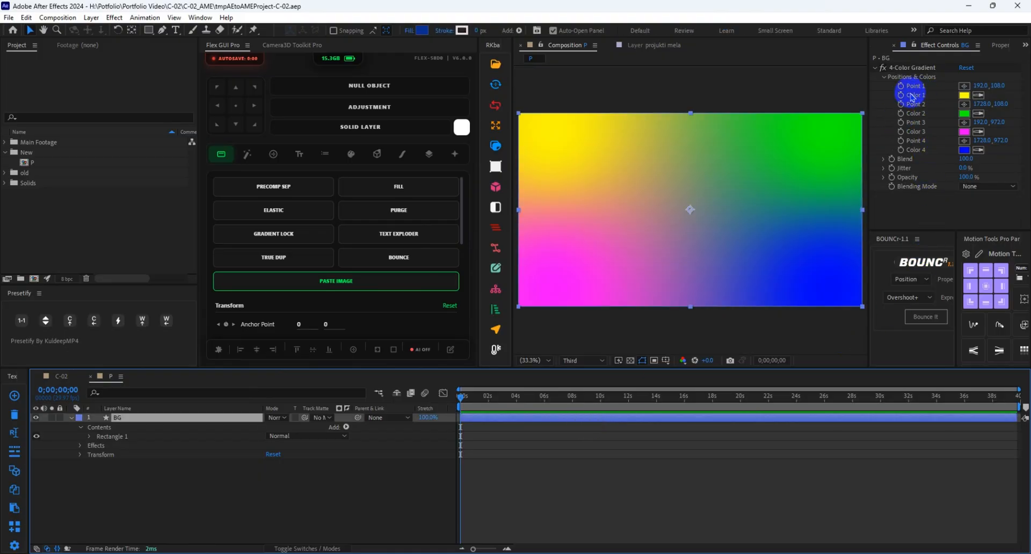
pyautogui.click(964, 95)
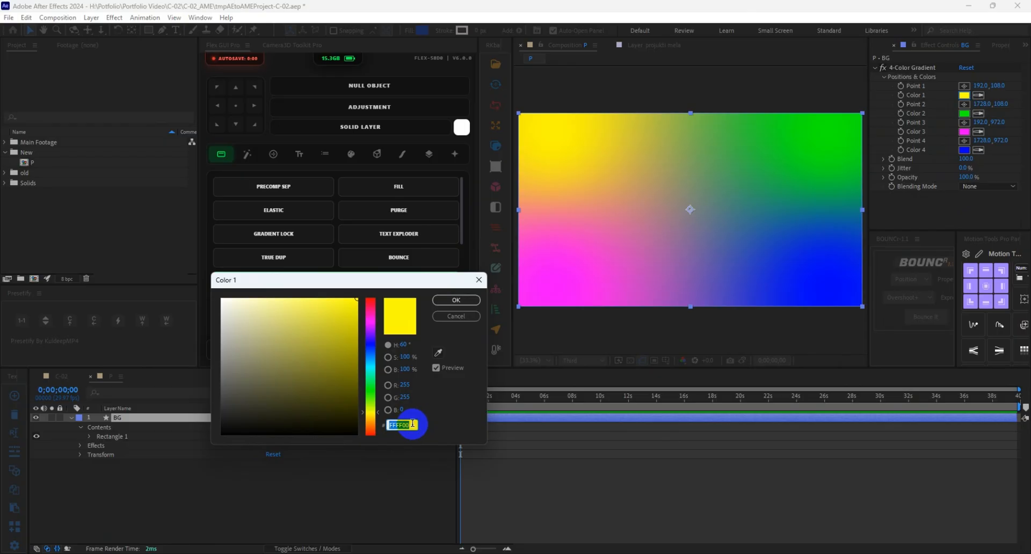
pyautogui.hotkey('ctrl', 'v')
pyautogui.click(456, 300)
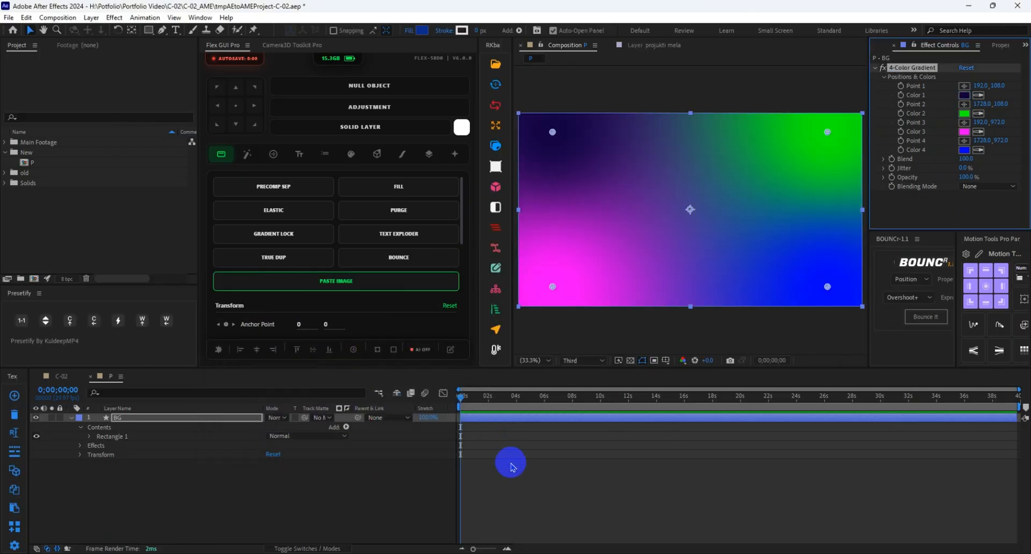
# Step: Copy Color 2 (6600FF) from C-02's Shape Layer 1 gradient into Color 2 of BG's gradient in composition P
pyautogui.click(62, 376)
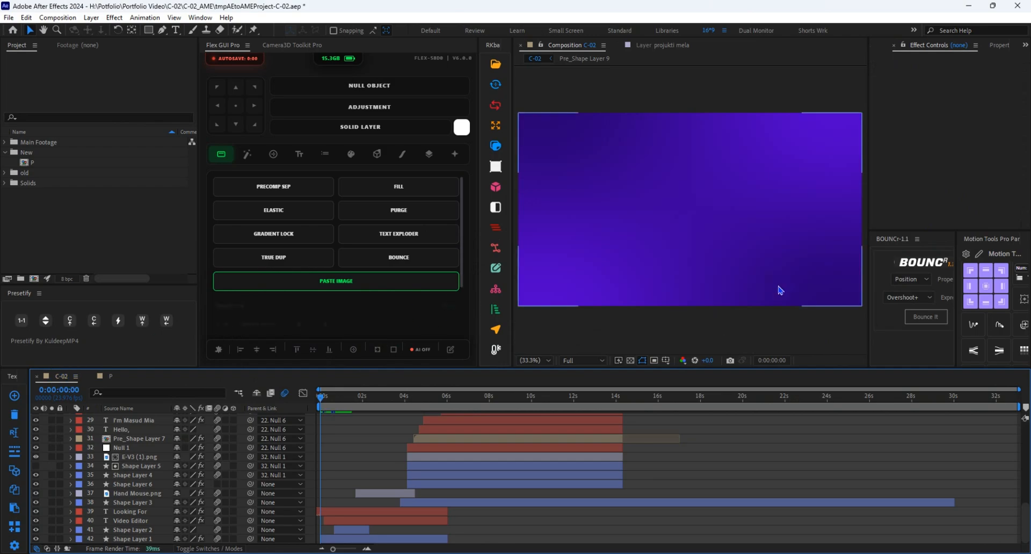
pyautogui.click(400, 538)
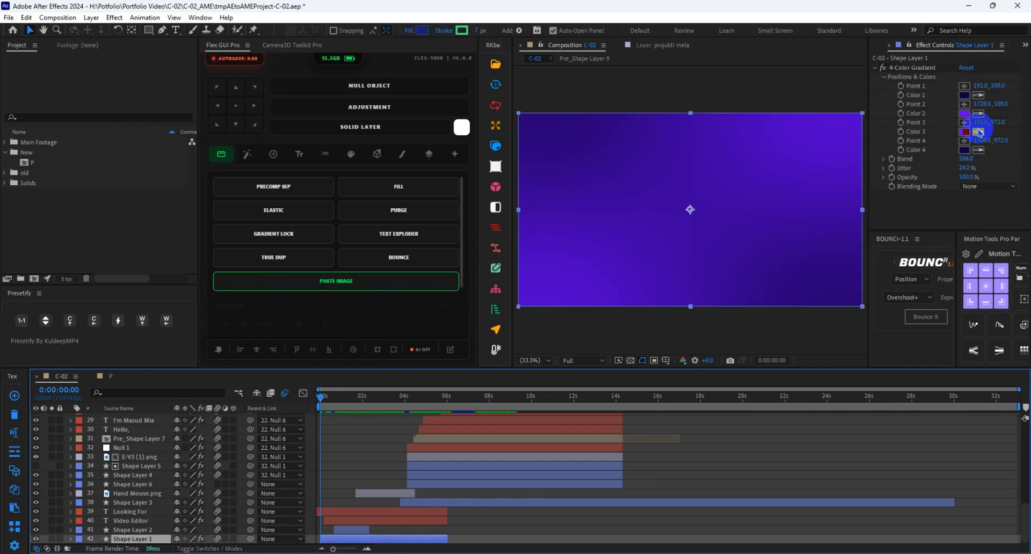
pyautogui.click(963, 114)
pyautogui.click(403, 426)
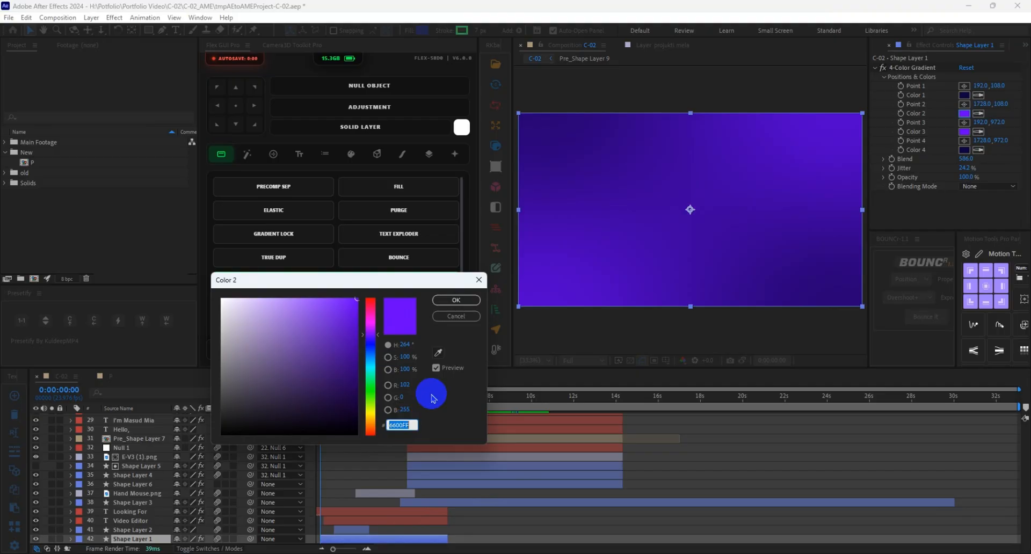
pyautogui.click(455, 300)
pyautogui.click(124, 382)
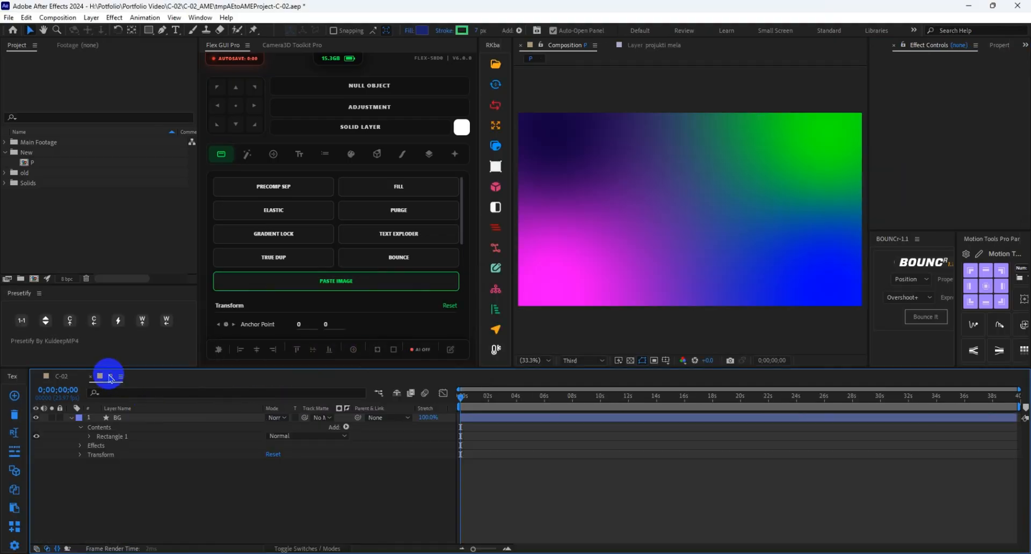
pyautogui.click(663, 418)
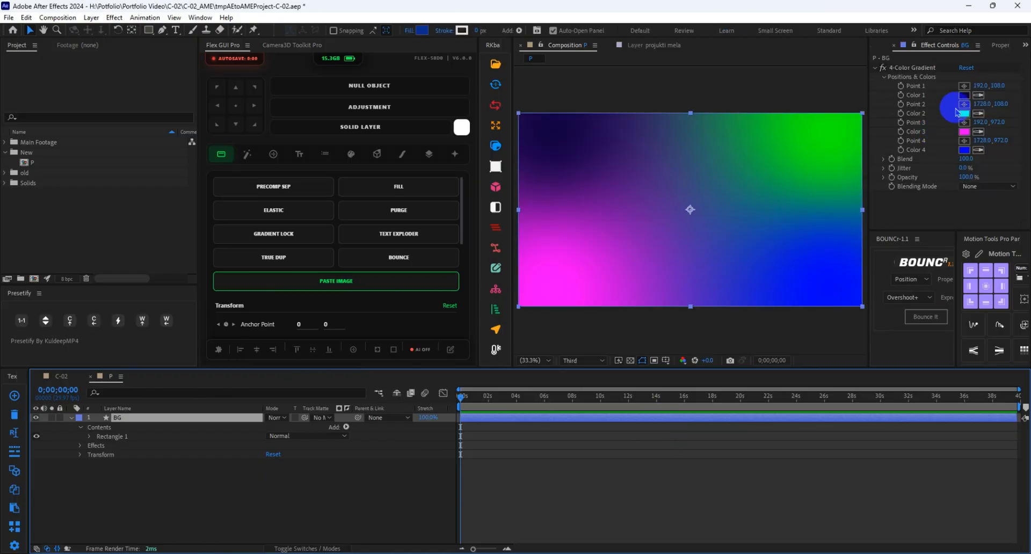
pyautogui.click(964, 113)
pyautogui.click(402, 424)
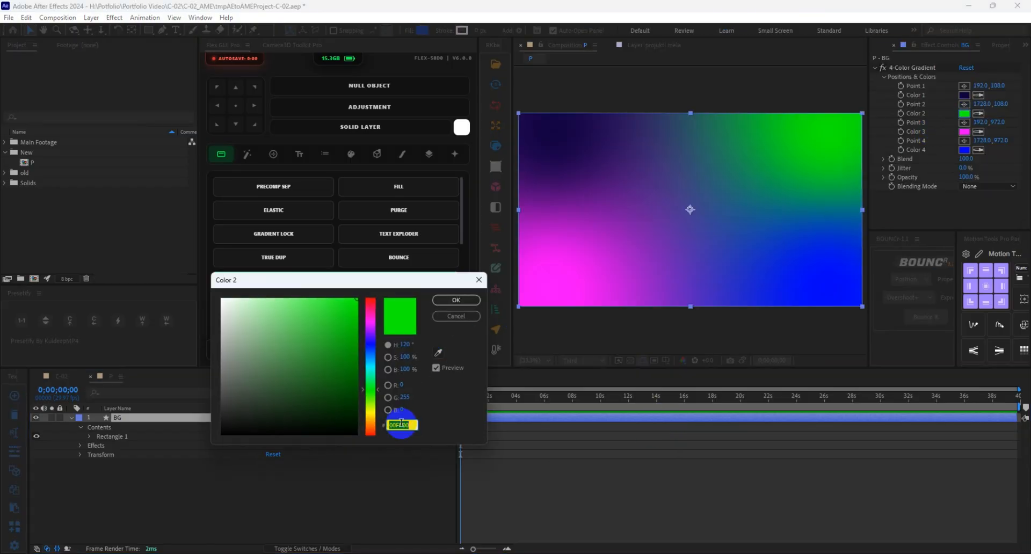
pyautogui.hotkey('ctrl', 'v')
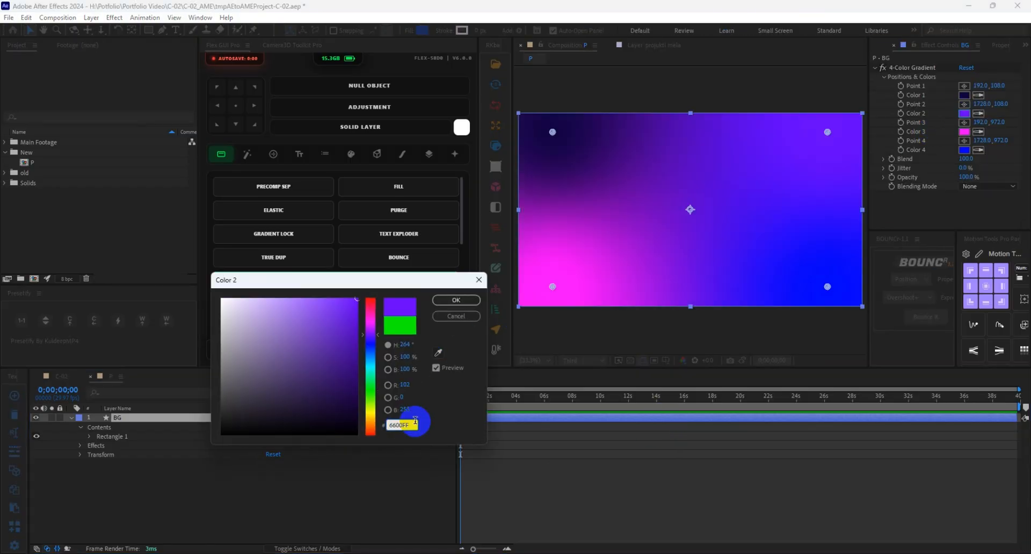
pyautogui.click(456, 299)
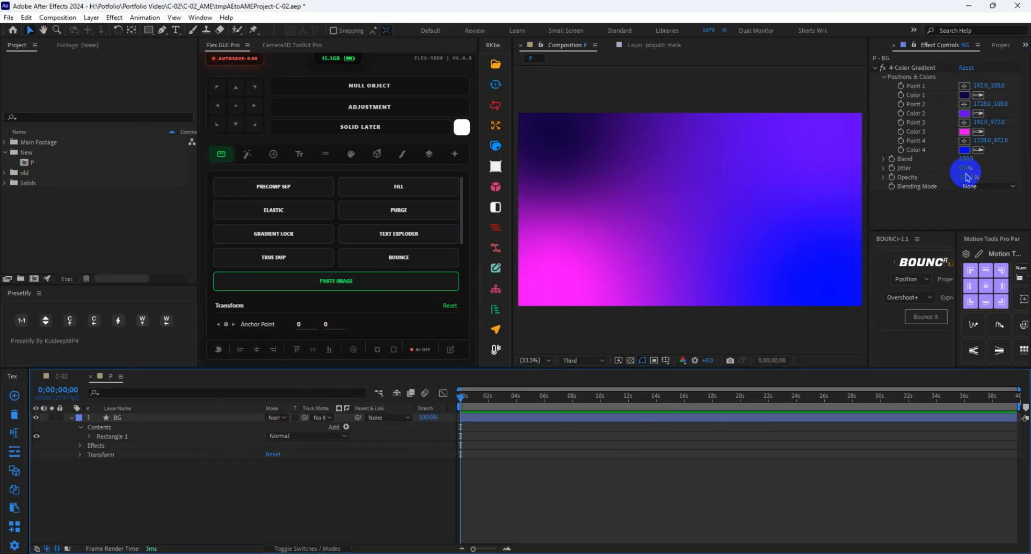
# Step: Set Color 3 of BG's 4-Color Gradient to the copied purple 6600FF
pyautogui.click(964, 132)
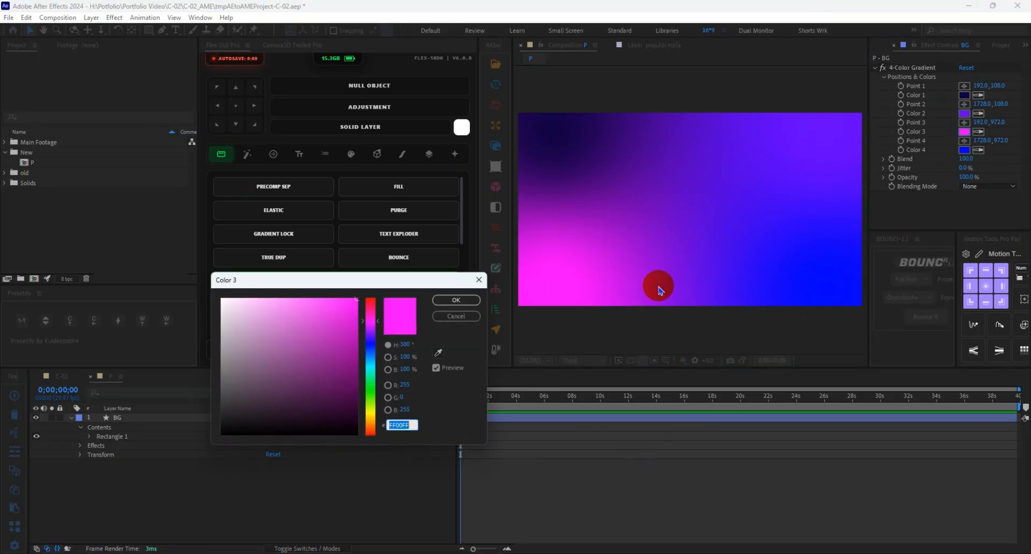
pyautogui.click(456, 315)
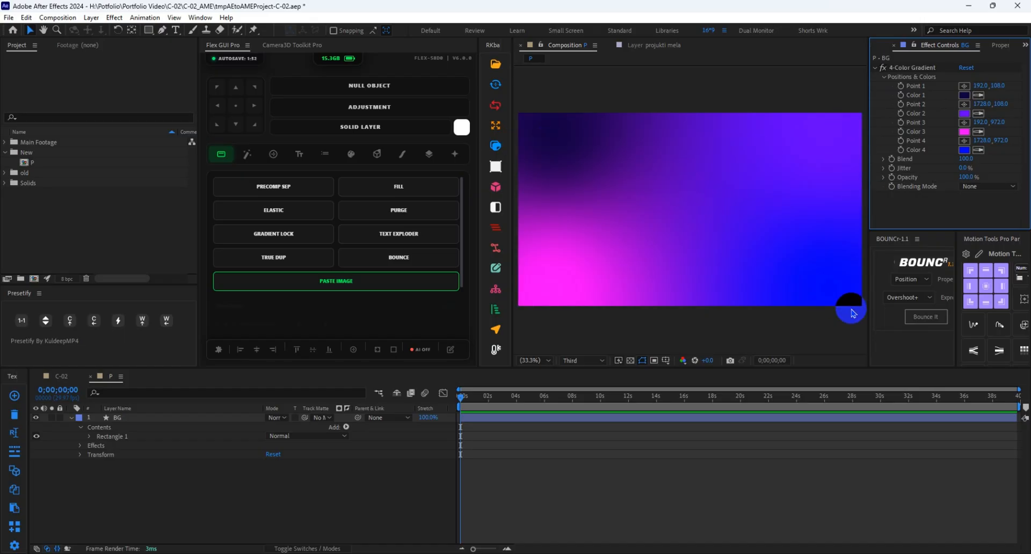
pyautogui.click(964, 132)
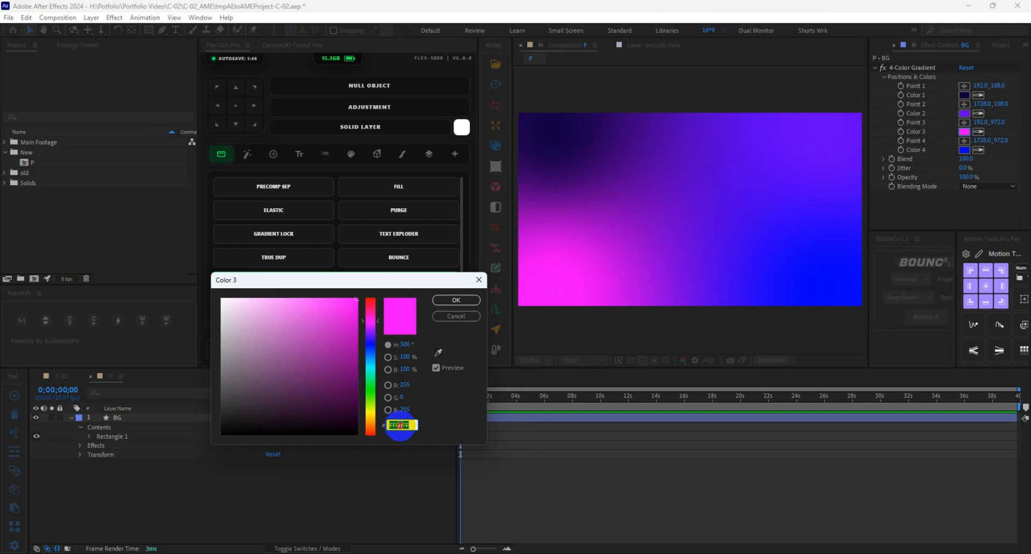
pyautogui.hotkey('ctrl', 'v')
pyautogui.click(456, 300)
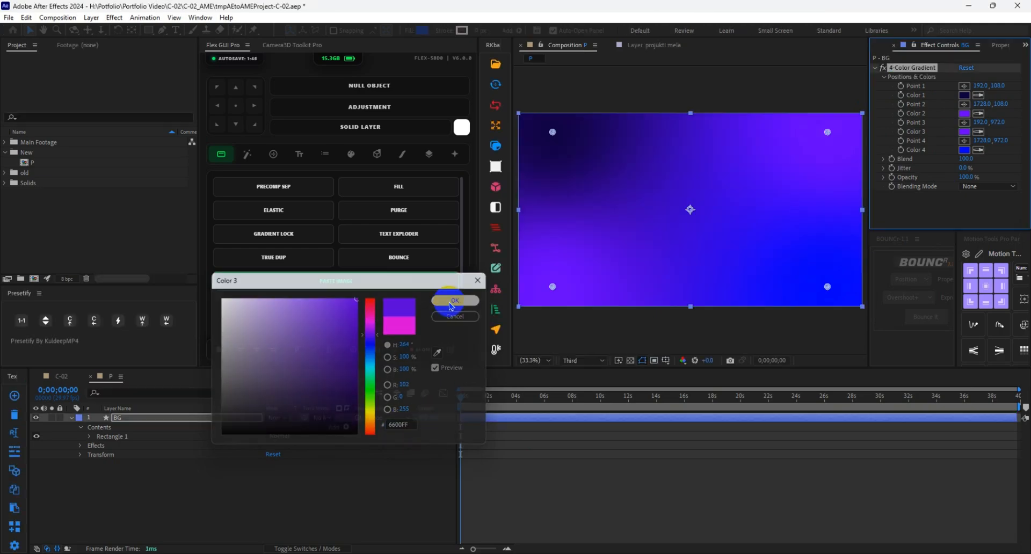
# Step: Set Color 4 of BG's 4-Color Gradient by sampling the dark navy of its Color 1 swatch
pyautogui.click(713, 457)
pyautogui.click(603, 421)
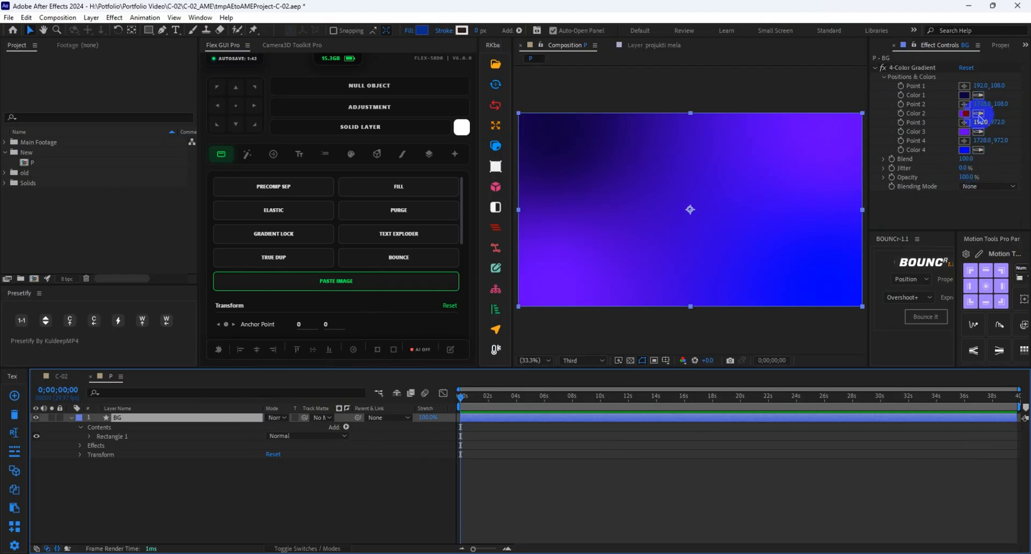
pyautogui.click(979, 152)
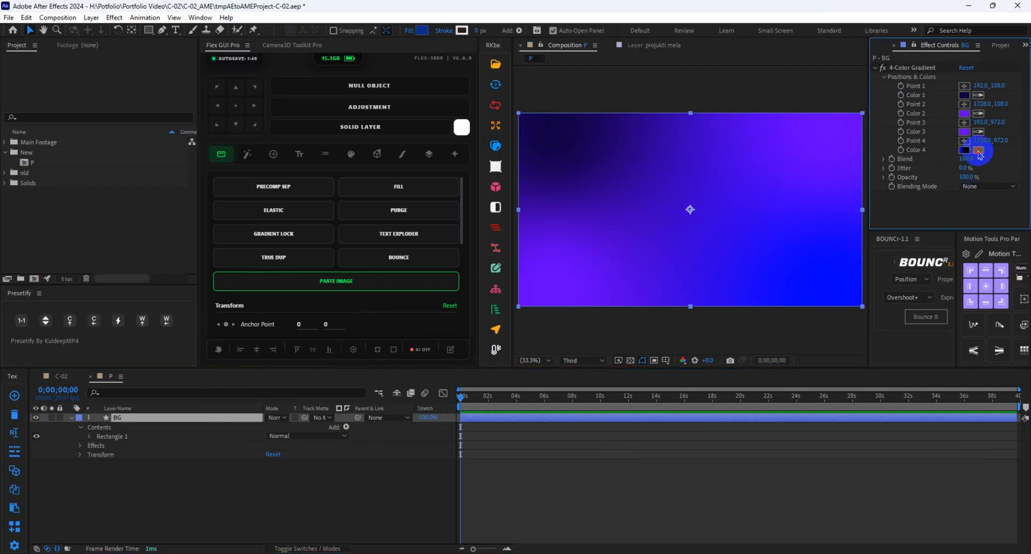
pyautogui.moveTo(972, 156); pyautogui.dragTo(968, 93)
pyautogui.click(964, 95)
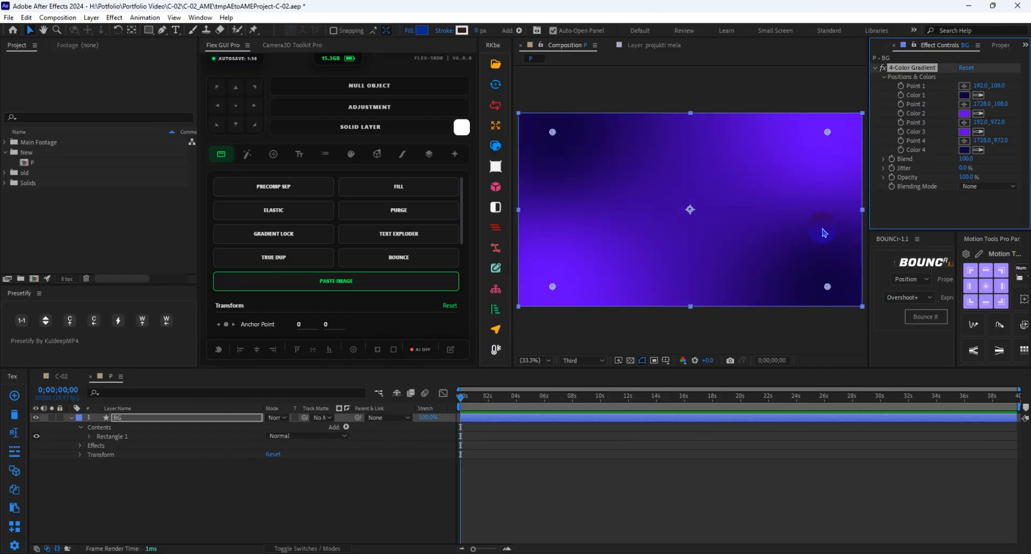
pyautogui.click(566, 495)
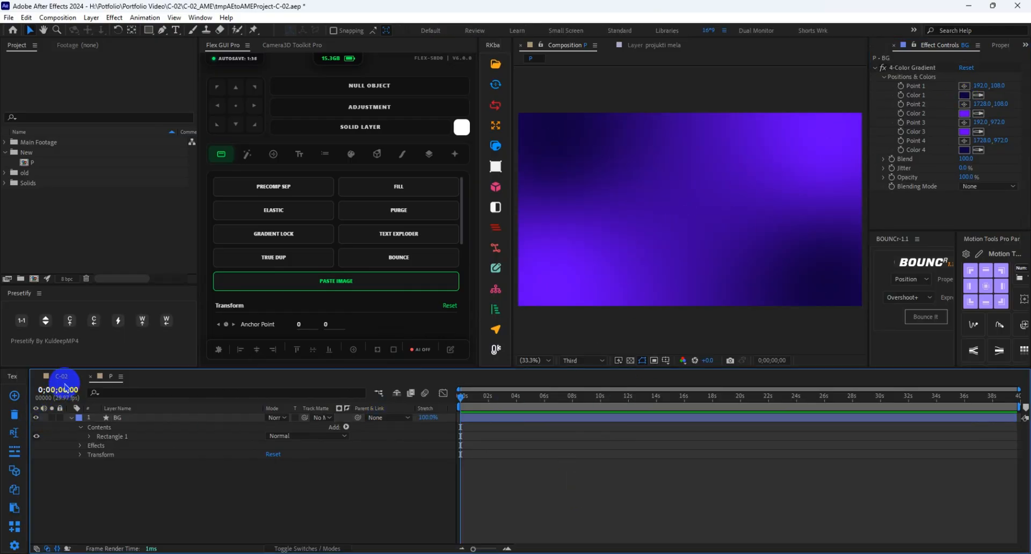
# Step: View composition C-02's background for comparison and save the project
pyautogui.click(61, 375)
pyautogui.click(716, 474)
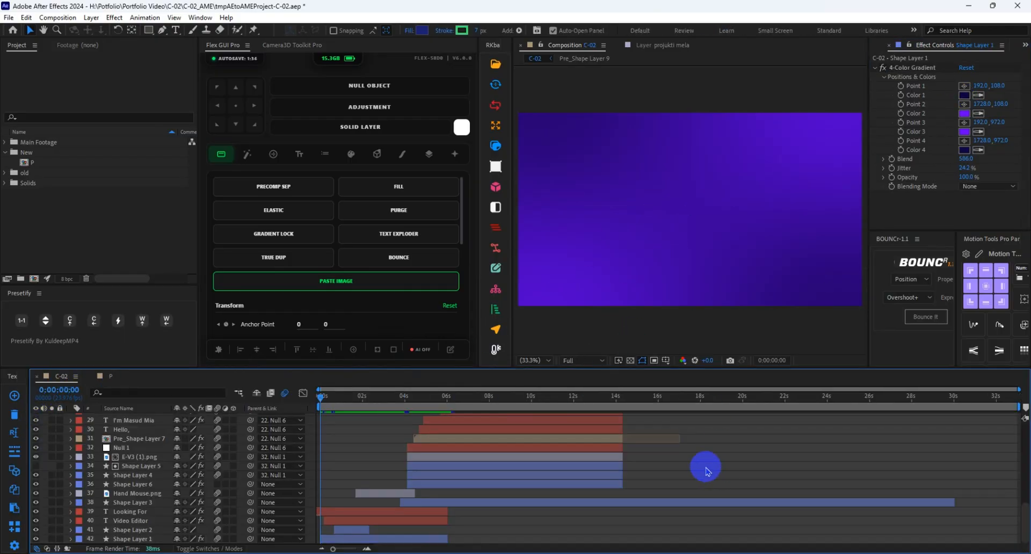
pyautogui.hotkey('ctrl', 's')
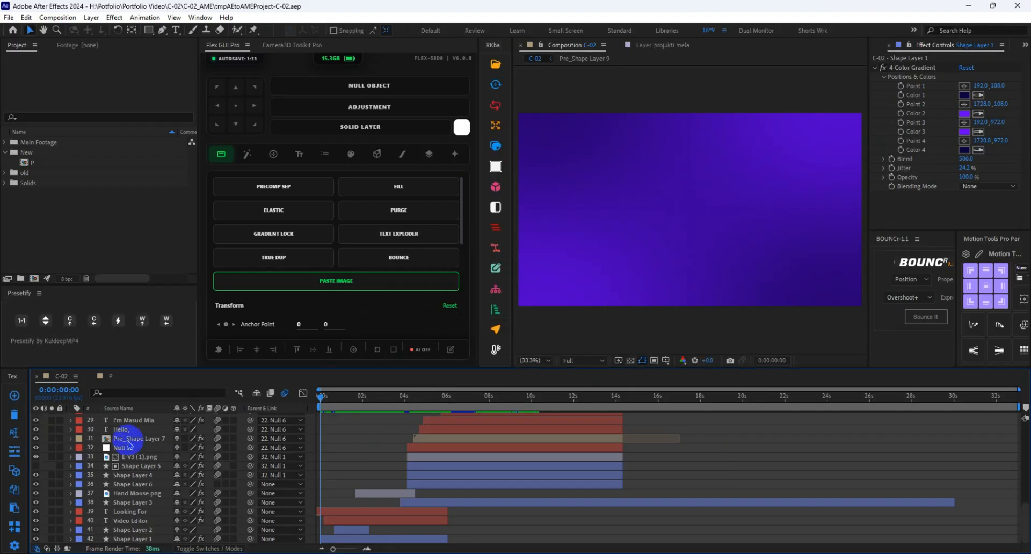
# Step: Try the Screen and Lighten blending modes on the 4-Color Gradient of composition P's BG layer and restore None
pyautogui.click(107, 375)
pyautogui.click(523, 422)
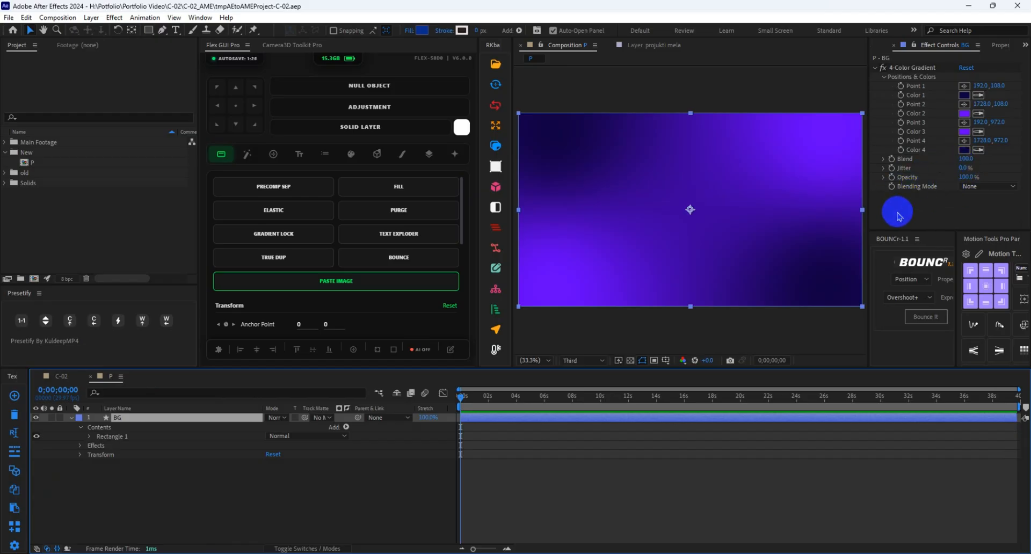
pyautogui.click(969, 186)
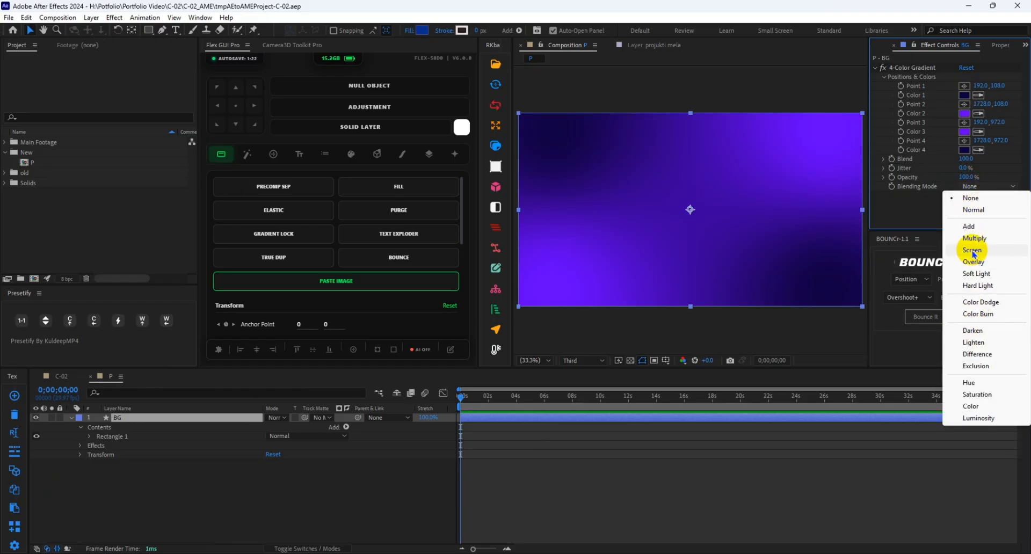
pyautogui.click(973, 250)
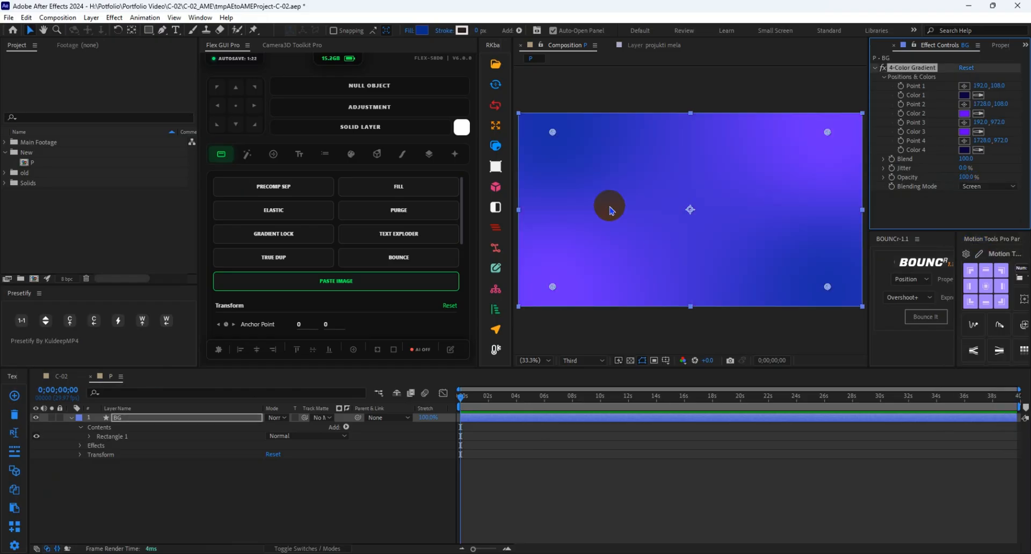
pyautogui.click(987, 186)
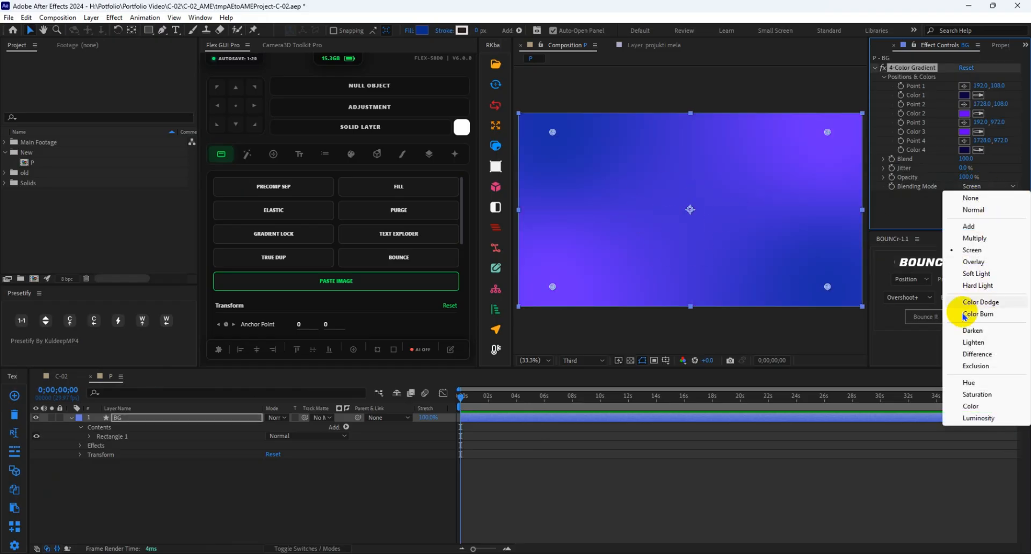
pyautogui.click(973, 344)
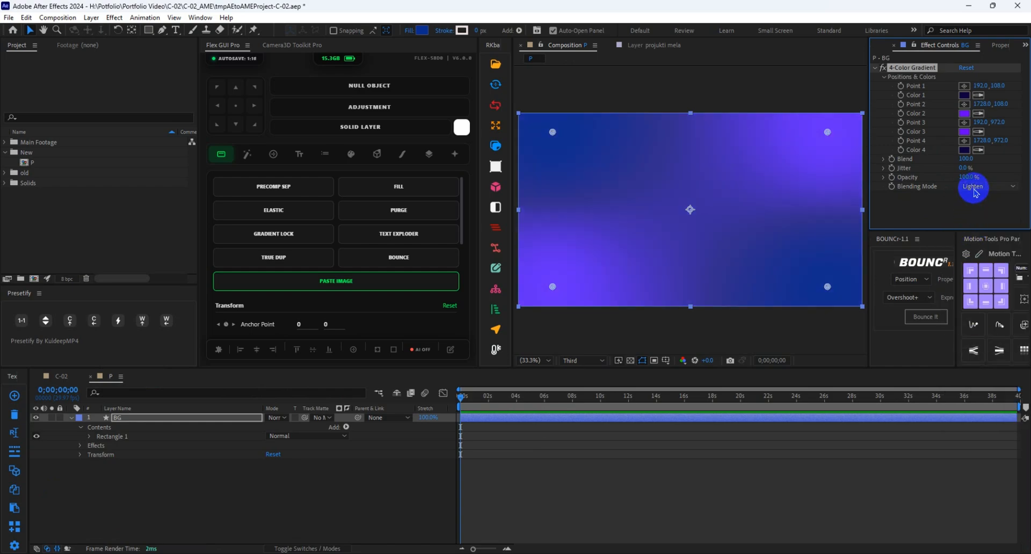
pyautogui.click(975, 191)
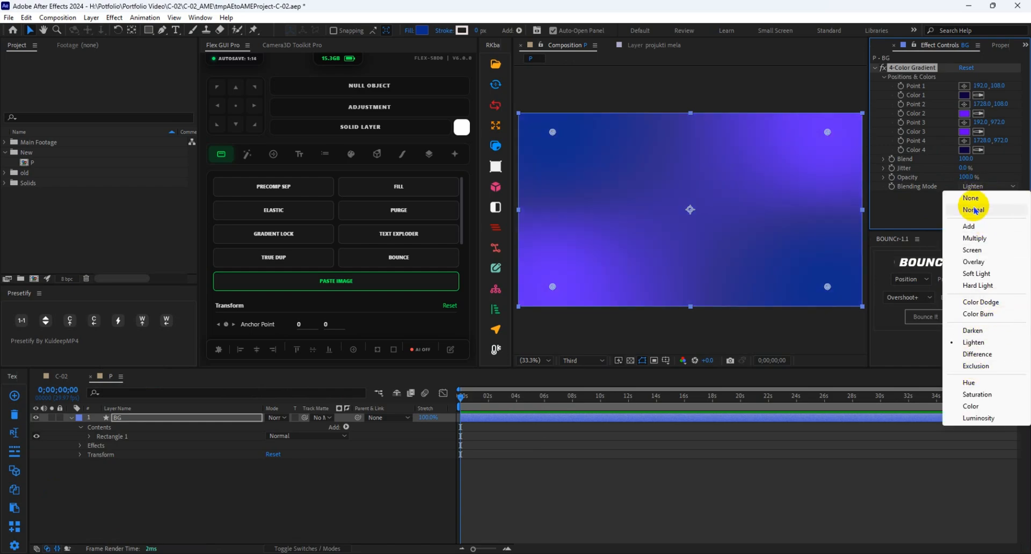
pyautogui.click(971, 198)
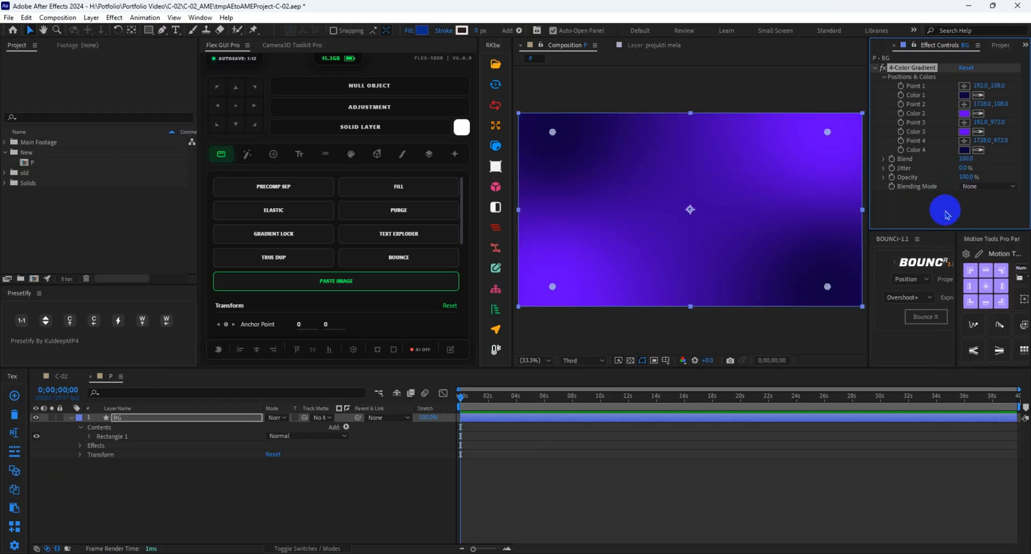
# Step: Raise the Blend of BG's 4-Color Gradient to 541 and its Jitter to 30.4%
pyautogui.moveTo(966, 160)
pyautogui.mouseDown()
pyautogui.moveTo(1009, 157)
pyautogui.moveTo(929, 157)
pyautogui.moveTo(1025, 158)
pyautogui.moveTo(935, 162)
pyautogui.moveTo(979, 166)
pyautogui.mouseUp()
pyautogui.click(384, 361)
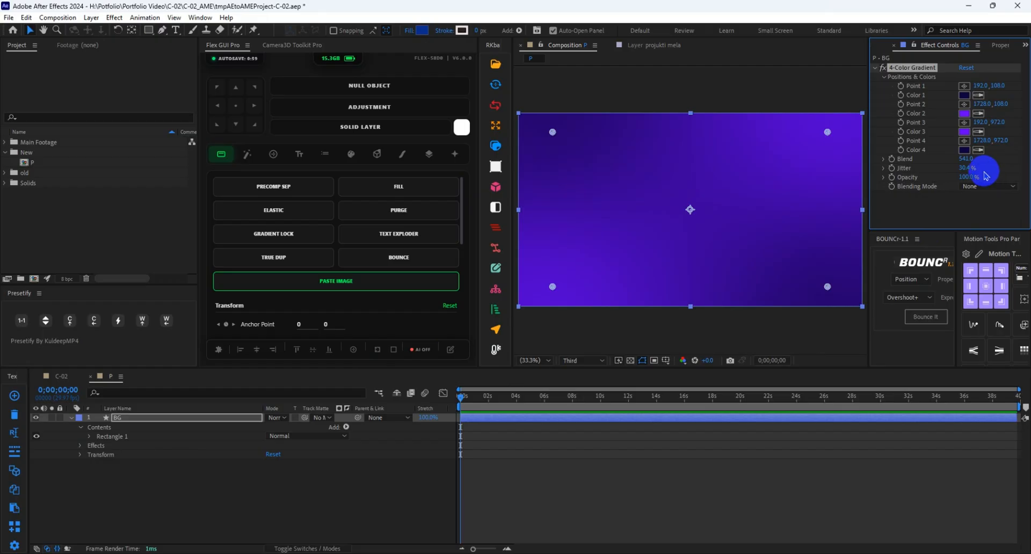
# Step: Check the gradient of C-02's Shape Layer 1 and set BG's Blend to 586 and Jitter to 24% in composition P
pyautogui.click(56, 375)
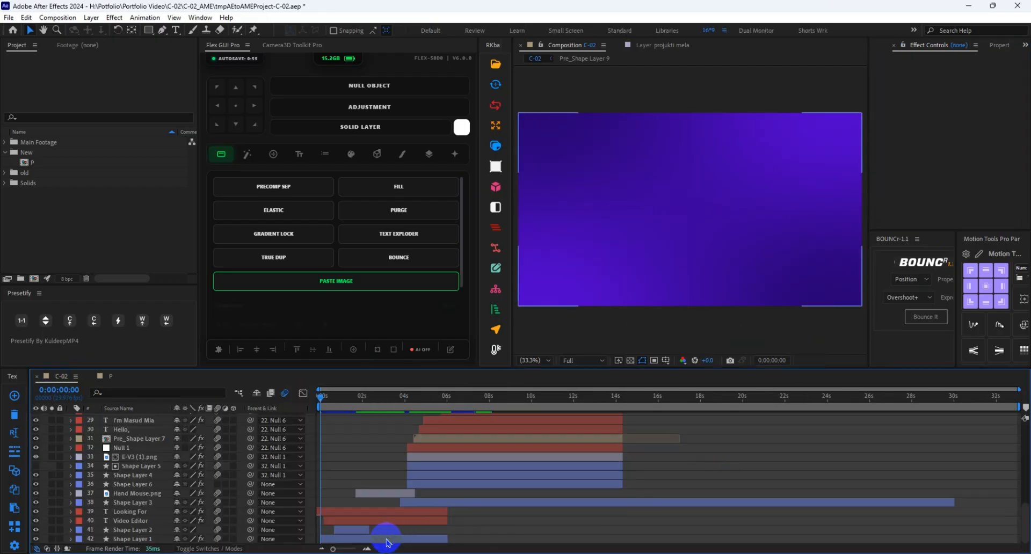
pyautogui.click(411, 539)
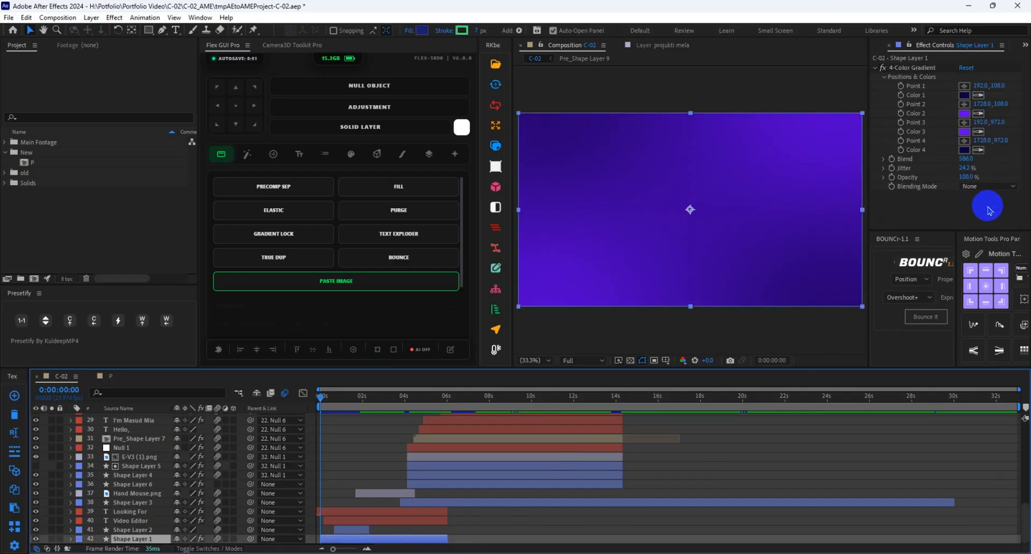
pyautogui.click(107, 378)
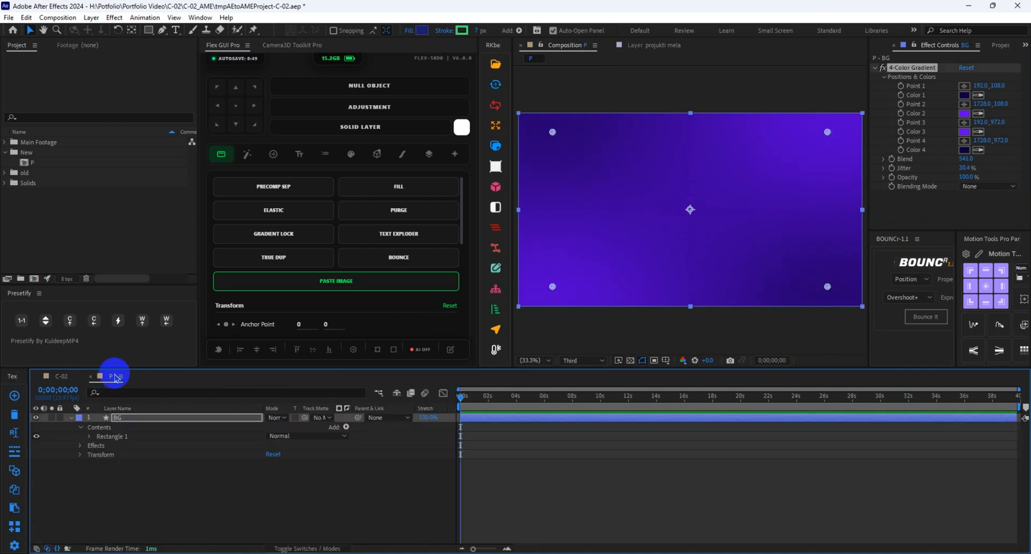
pyautogui.click(963, 159)
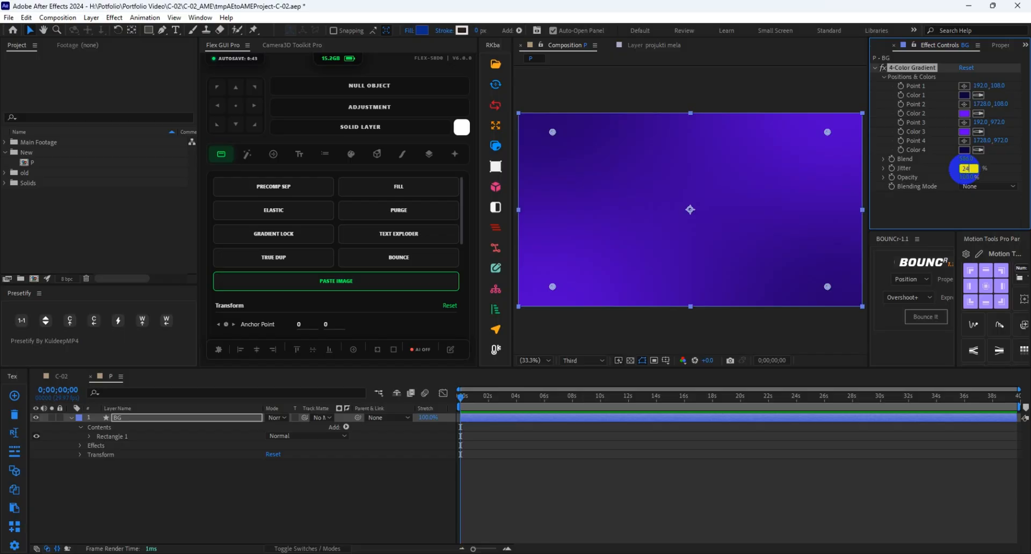
pyautogui.click(920, 200)
pyautogui.click(537, 494)
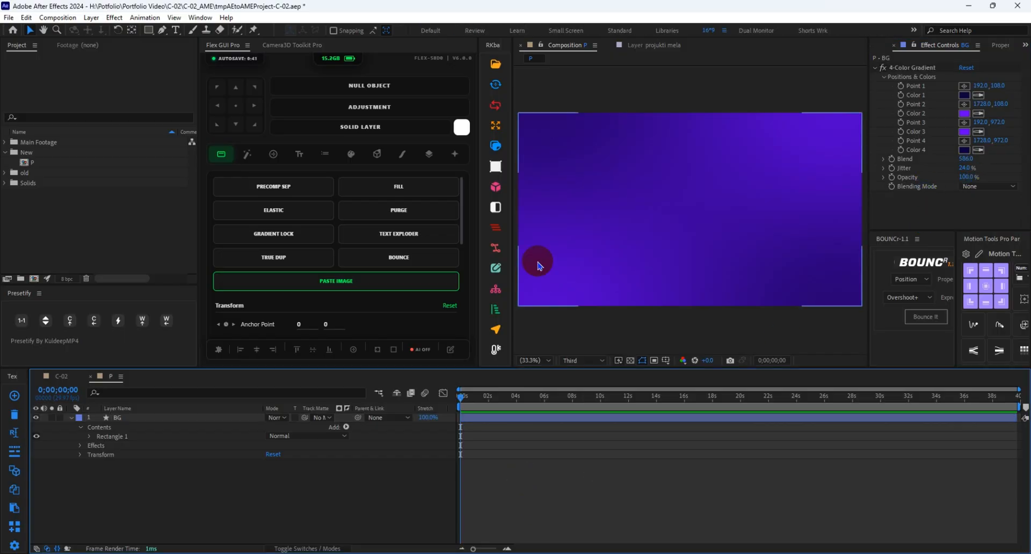
# Step: Turn off the 4-Color Gradient effect on Shape Layer 1 in composition C-02
pyautogui.click(61, 378)
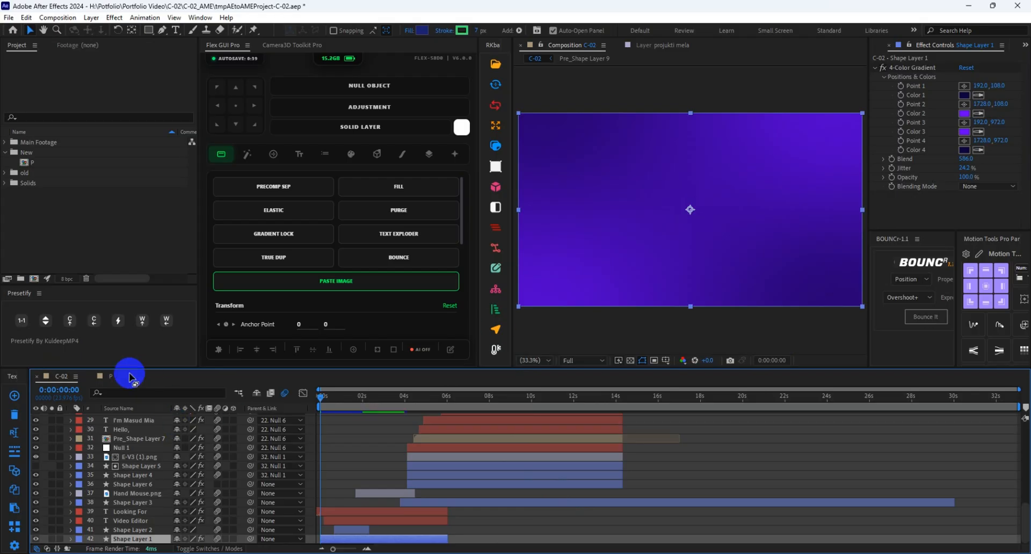
pyautogui.click(475, 520)
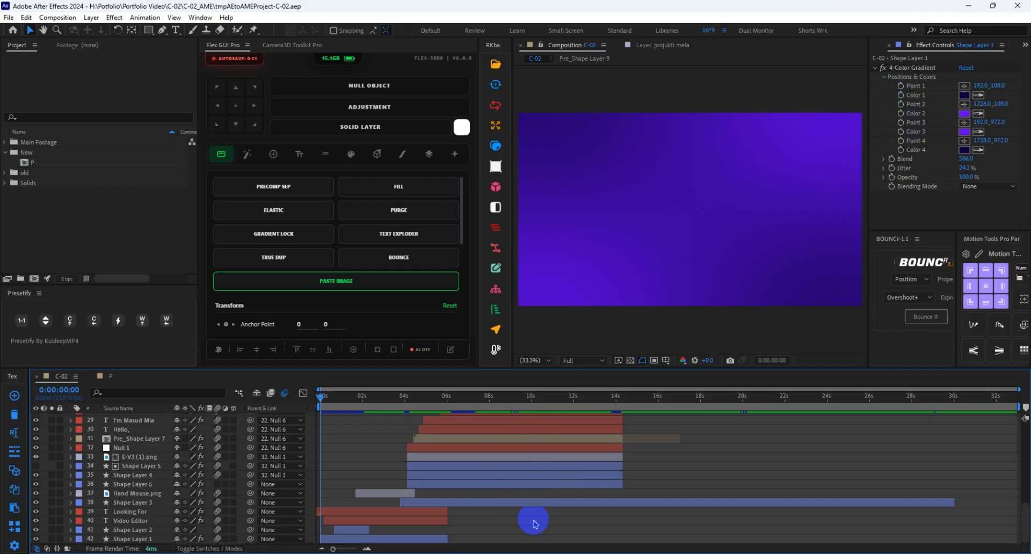
pyautogui.click(429, 538)
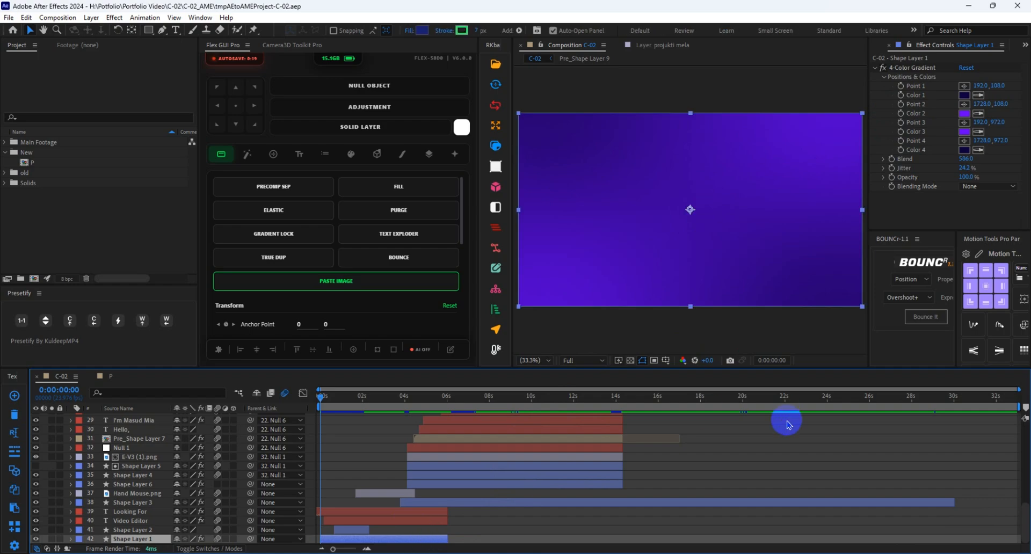
pyautogui.click(884, 71)
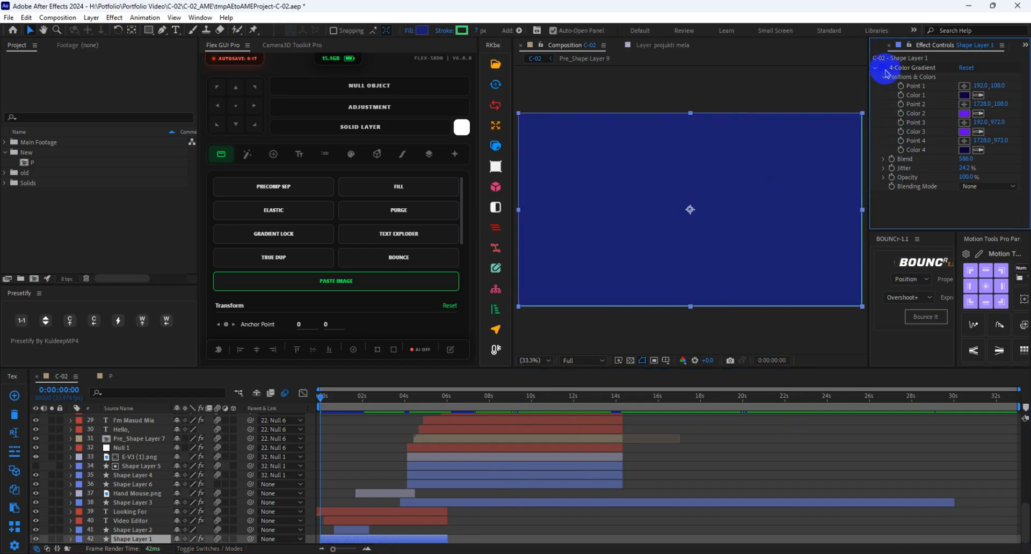
pyautogui.click(604, 518)
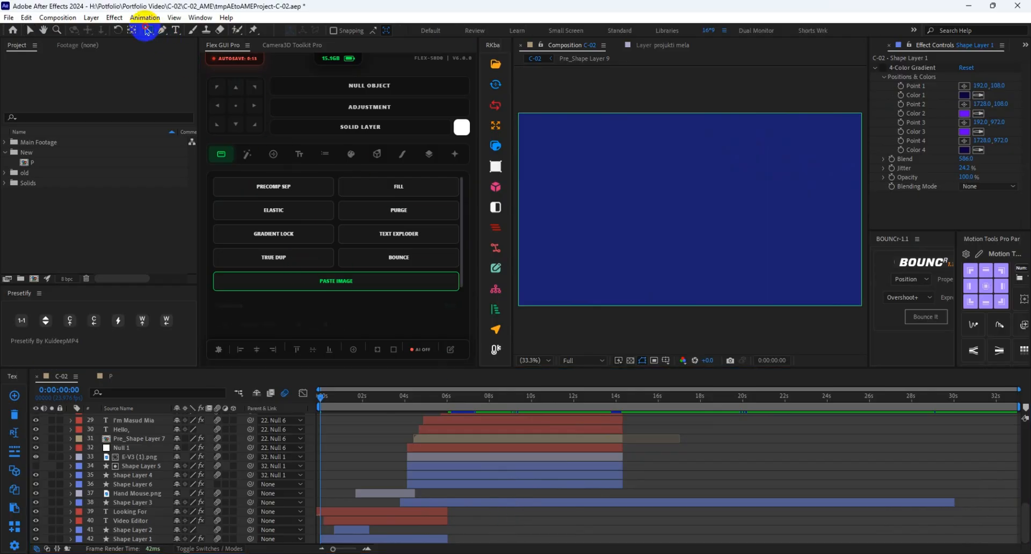
# Step: Try an ellipse in the upper-left area of composition C-02 with the Ellipse tool and undo it
pyautogui.click(148, 30)
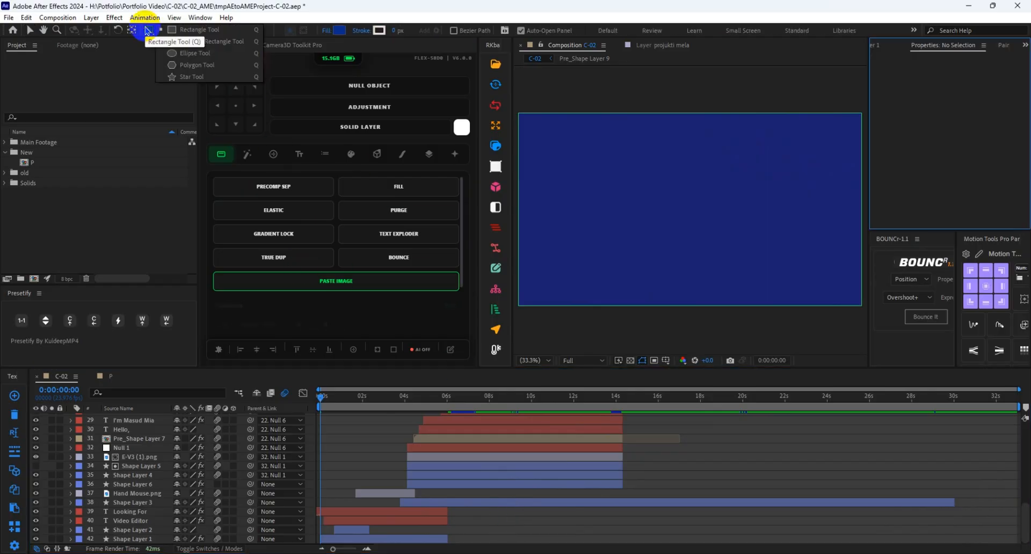
pyautogui.click(180, 53)
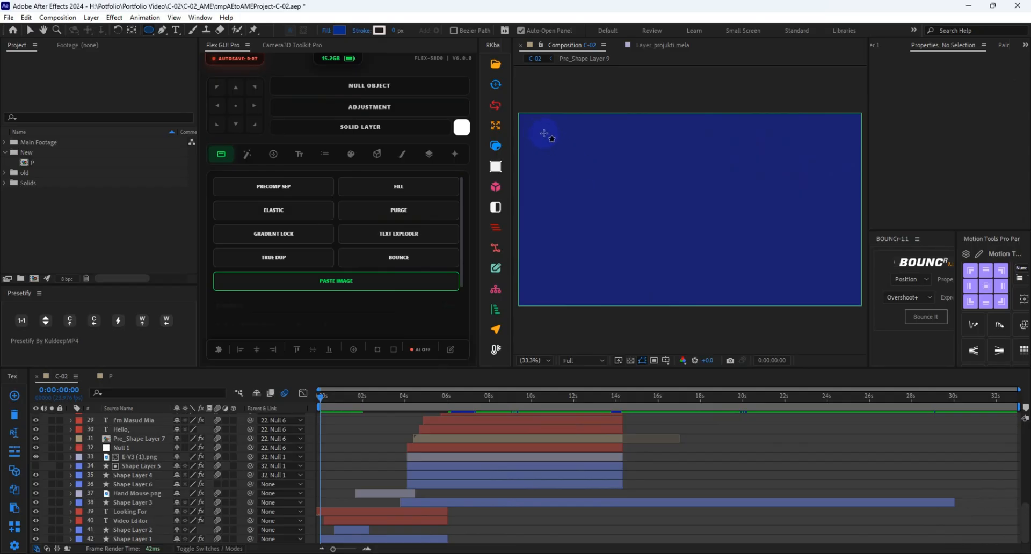
pyautogui.moveTo(543, 133); pyautogui.dragTo(626, 203)
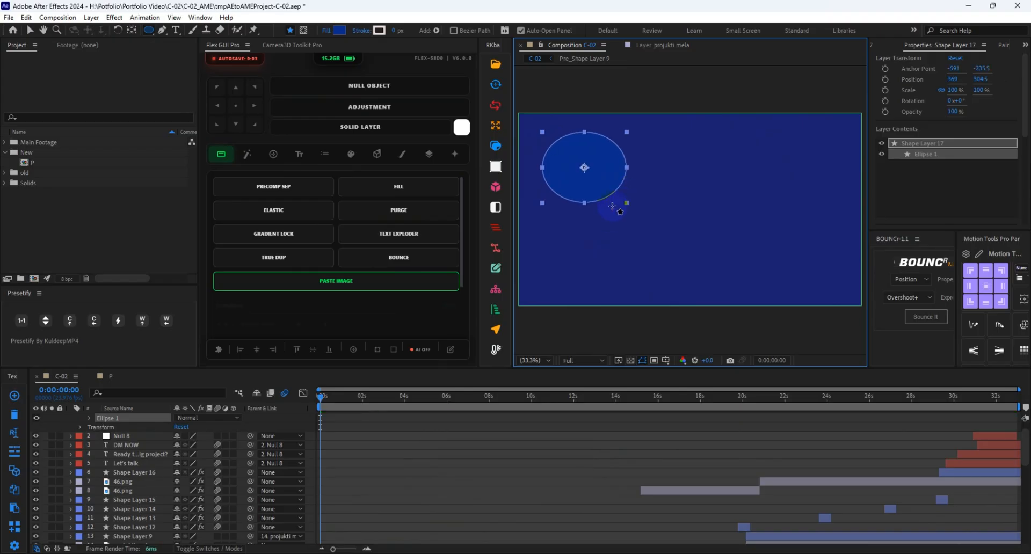
pyautogui.hotkey('ctrl', 'z')
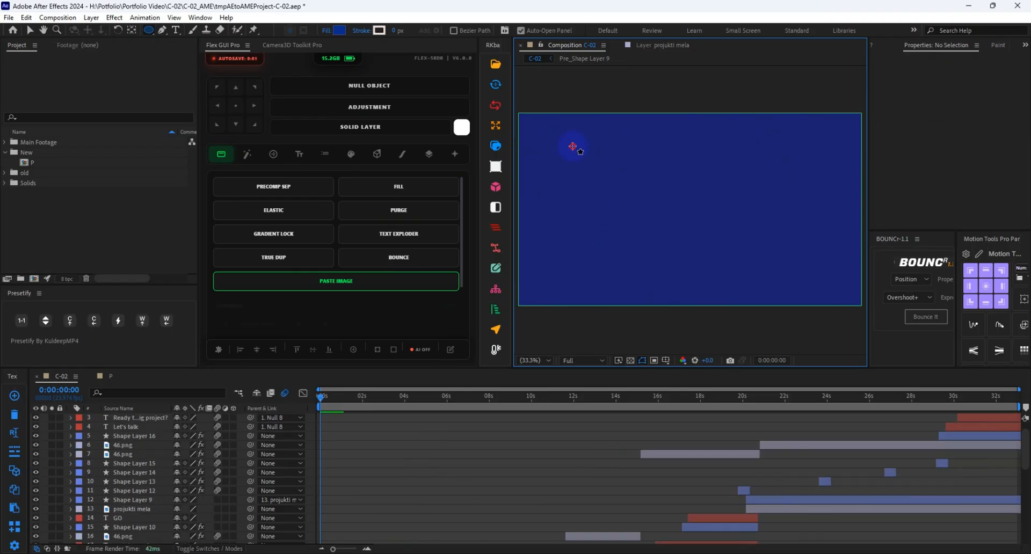
# Step: Draw a trial circle left of centre in composition C-02 and delete the ellipse from its new shape layer
pyautogui.moveTo(572, 146); pyautogui.dragTo(679, 260)
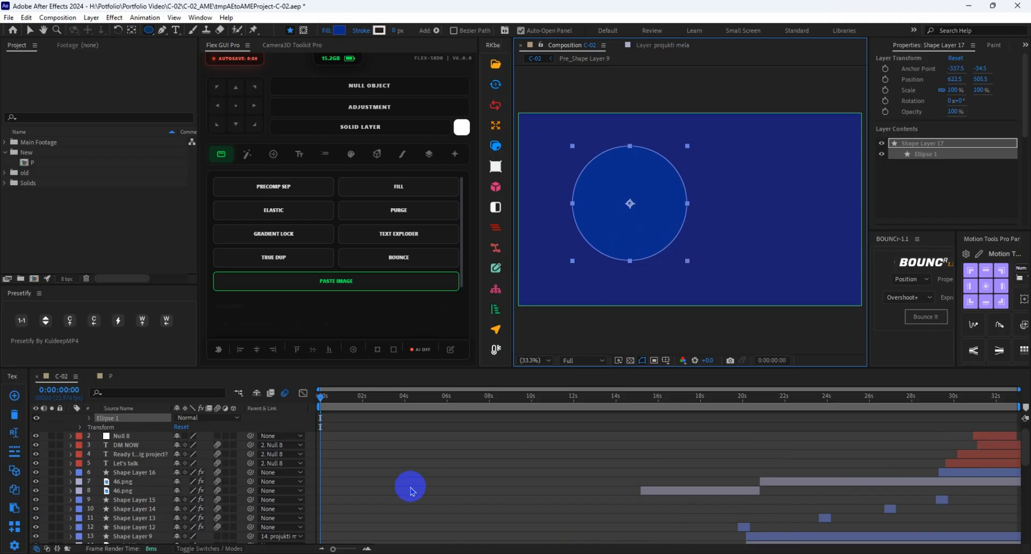
pyautogui.scroll(1, 411, 492)
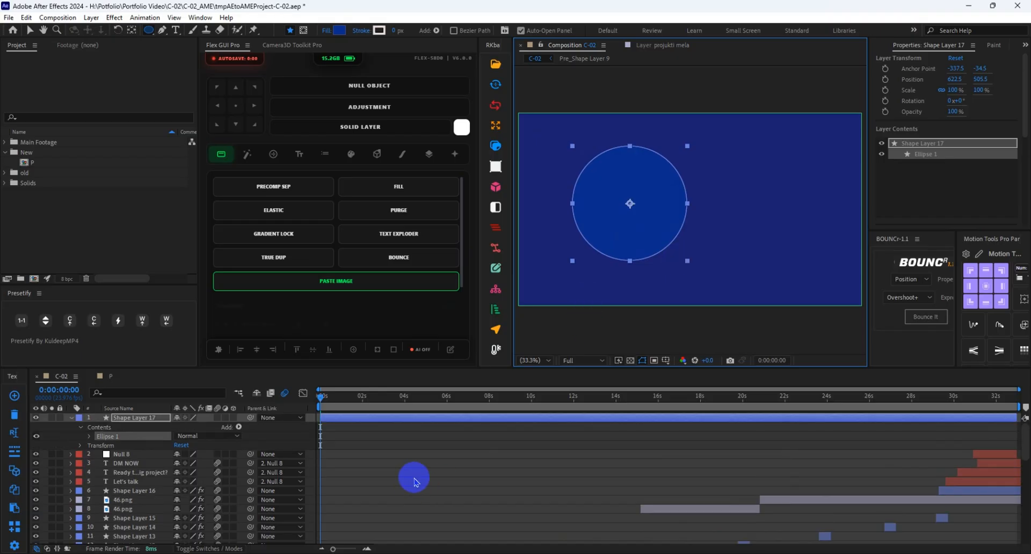
pyautogui.press('Delete')
pyautogui.click(391, 453)
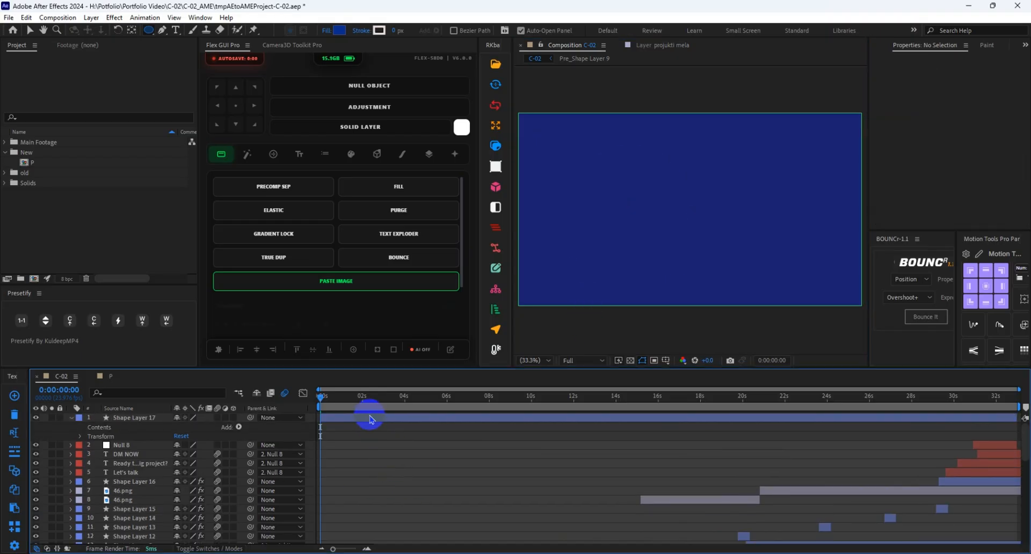
pyautogui.click(368, 424)
pyautogui.moveTo(324, 398); pyautogui.dragTo(301, 410)
pyautogui.click(391, 460)
# Step: Draw a blue circle in the left half of composition P, centred at about 505, 511, and save the project
pyautogui.click(109, 376)
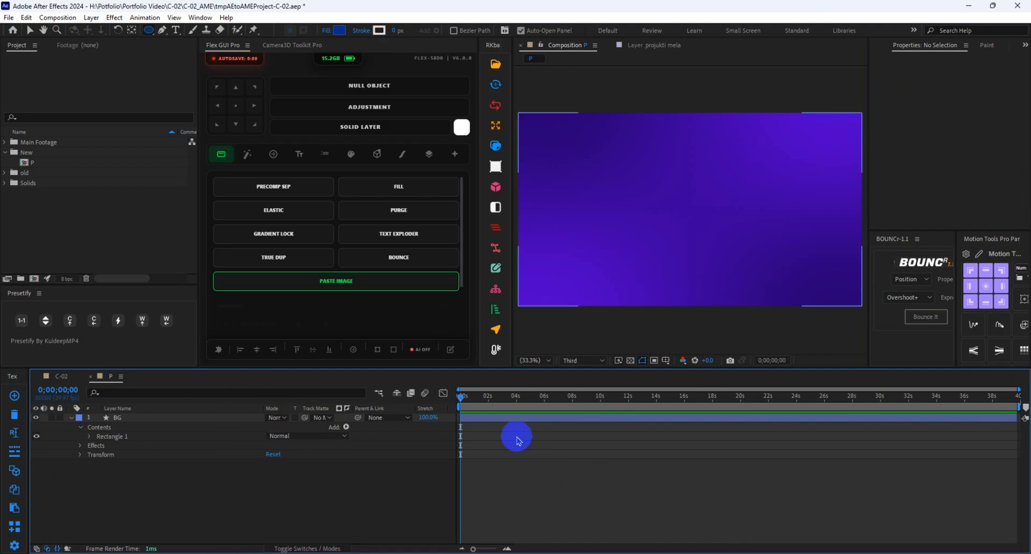
pyautogui.moveTo(556, 150); pyautogui.dragTo(667, 262)
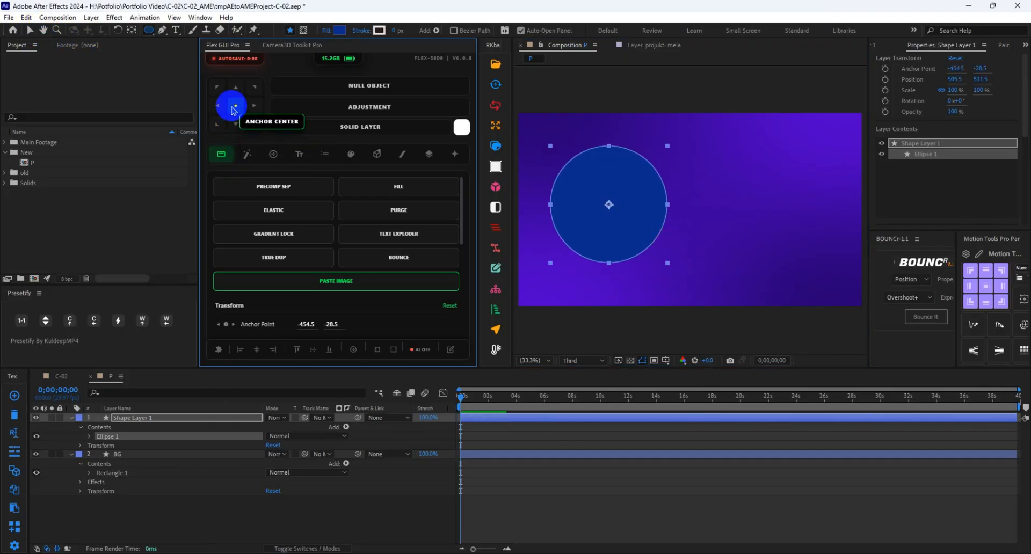
pyautogui.click(608, 479)
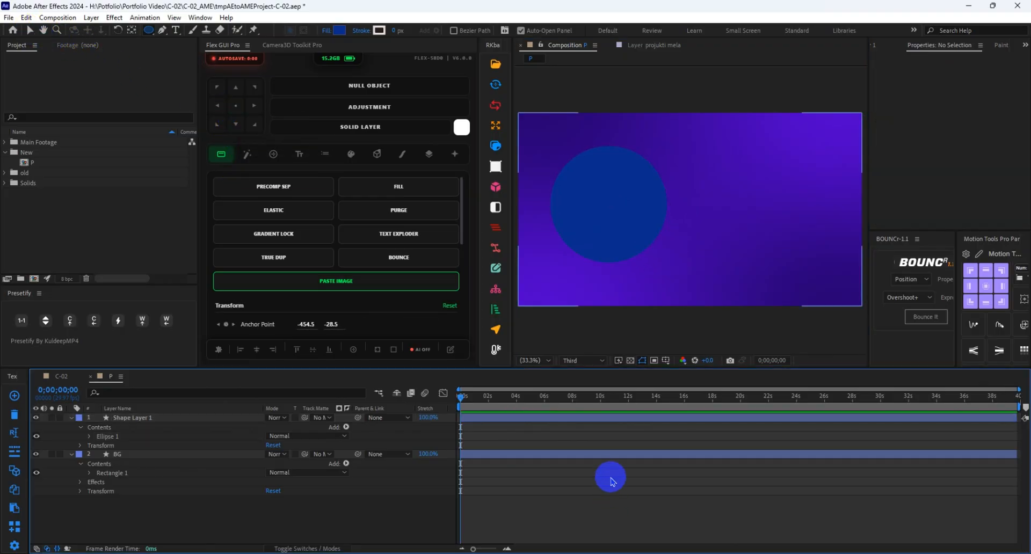
pyautogui.click(530, 419)
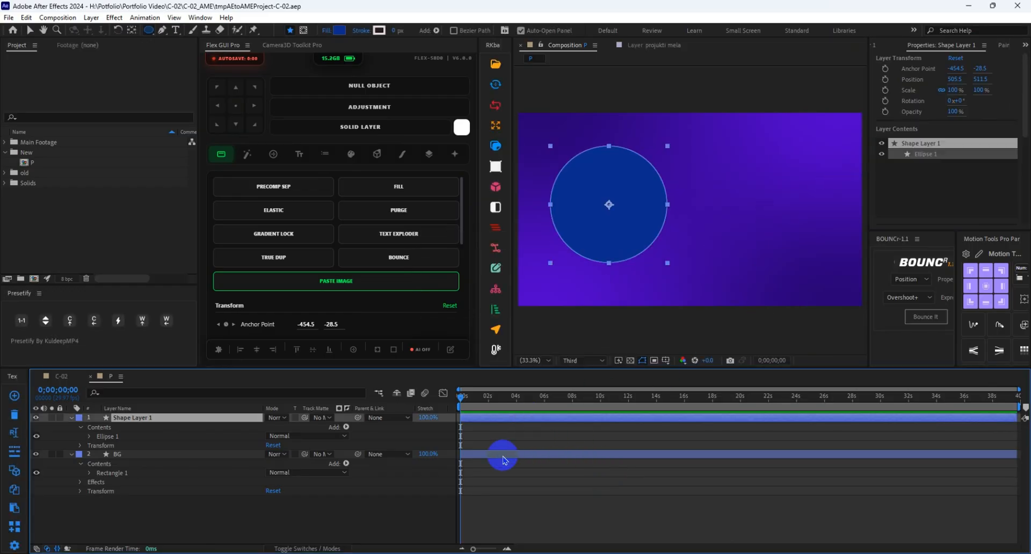
# Step: Turn the 4-Color Gradient effect back on for Shape Layer 1 in composition C-02
pyautogui.click(62, 376)
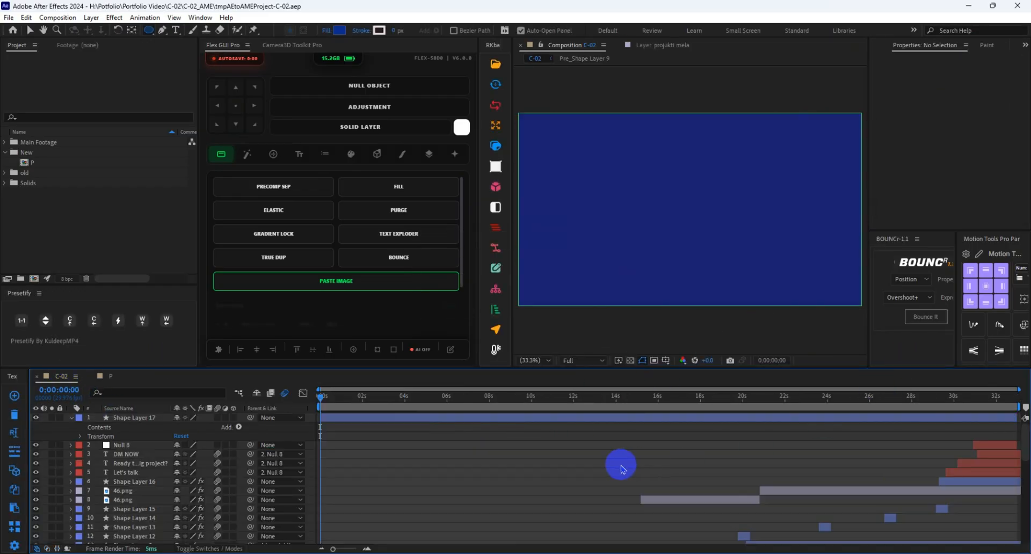
pyautogui.scroll(-6, 546, 437)
pyautogui.scroll(-3, 467, 493)
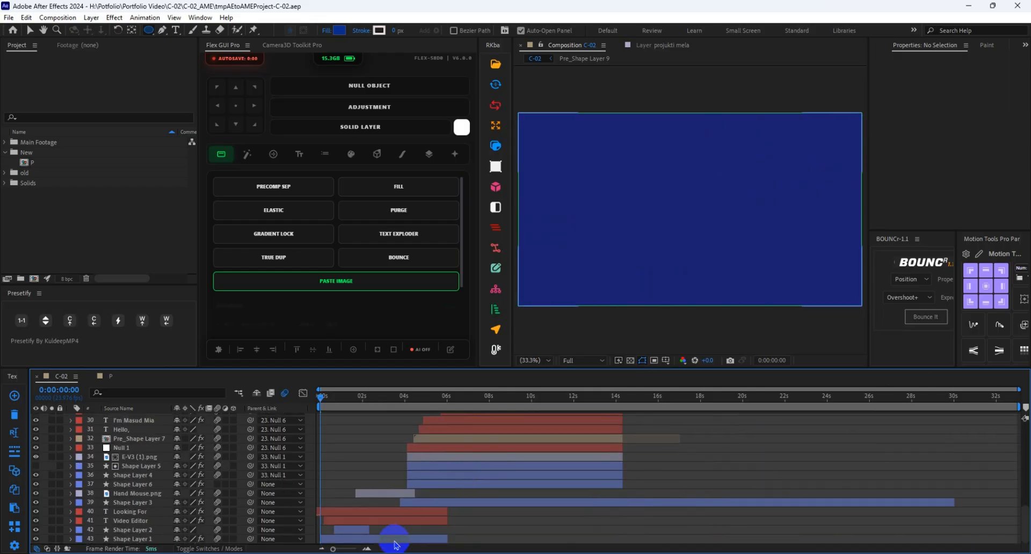
pyautogui.click(400, 539)
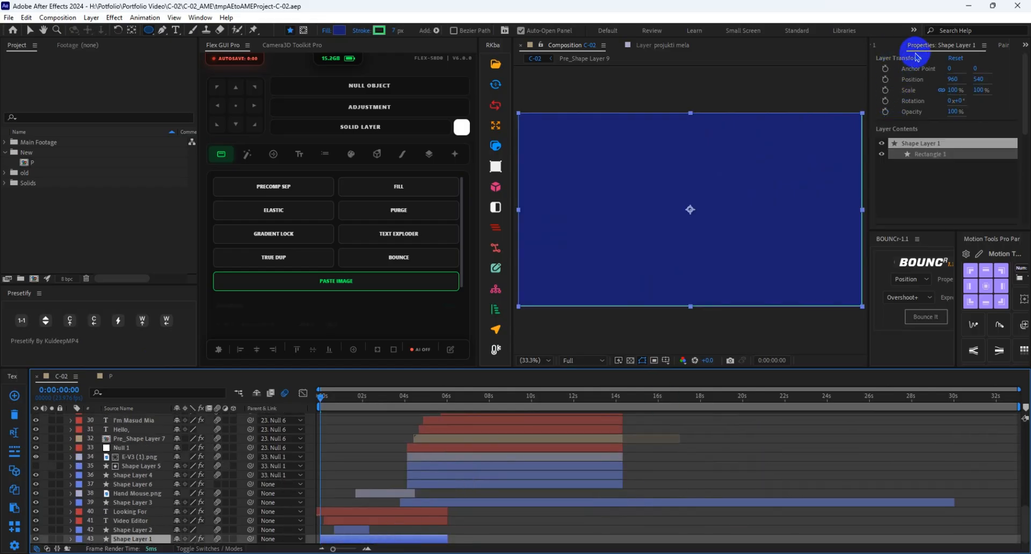
pyautogui.scroll(1, 916, 48)
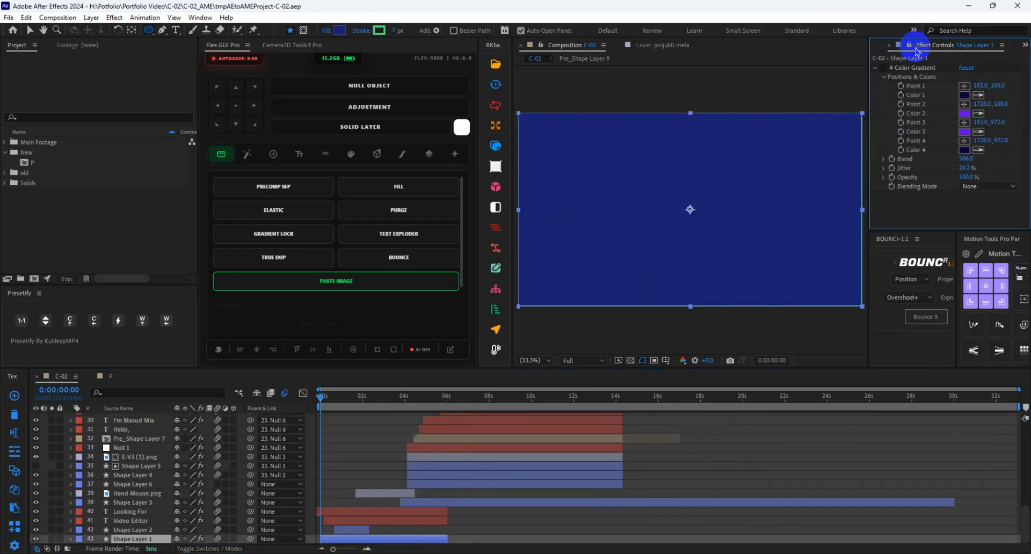
pyautogui.click(883, 71)
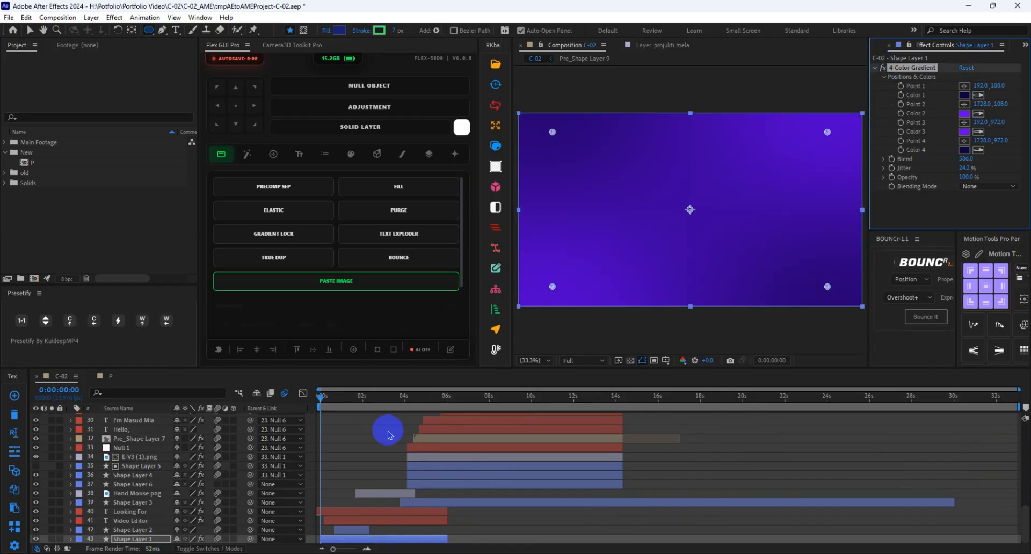
pyautogui.scroll(10, 403, 454)
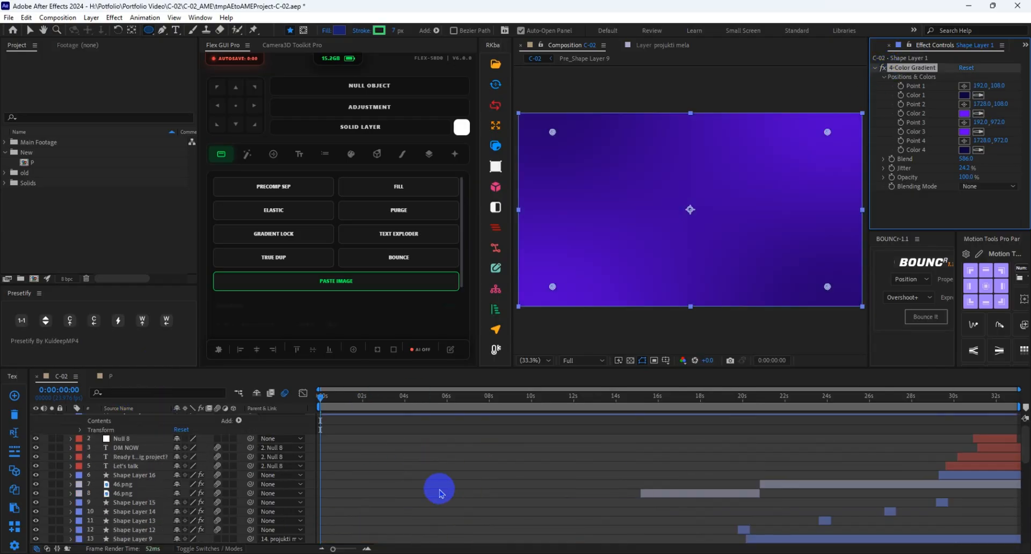
# Step: Switch to composition P and set the stroke of the blue circle on Shape Layer 1 to None
pyautogui.click(407, 488)
pyautogui.click(379, 417)
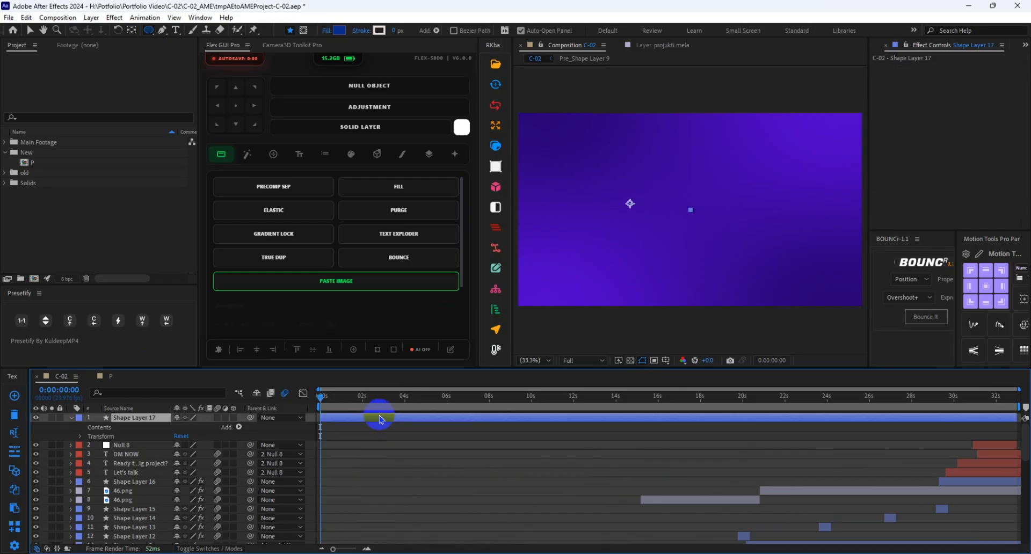
pyautogui.click(110, 376)
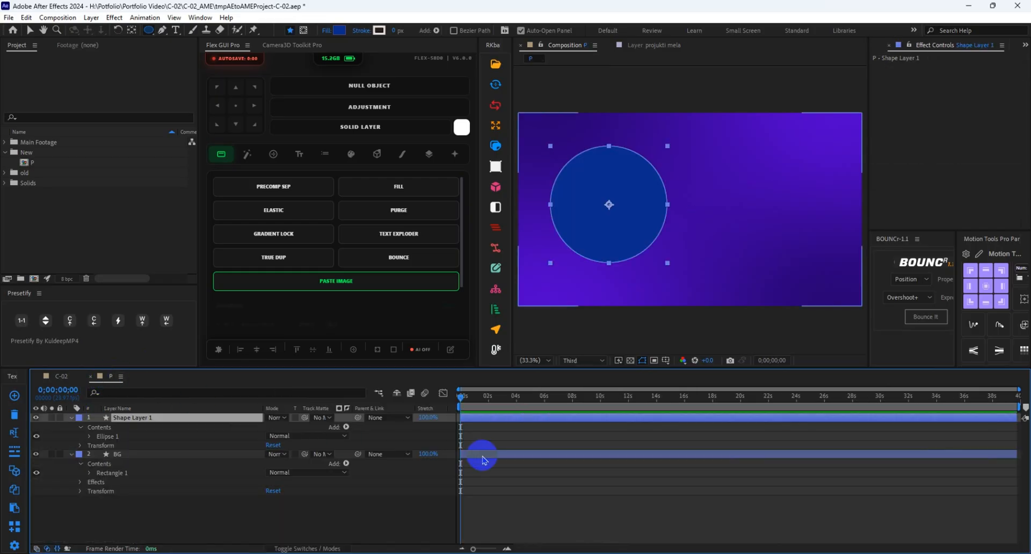
pyautogui.moveTo(482, 459); pyautogui.dragTo(531, 479)
pyautogui.click(499, 424)
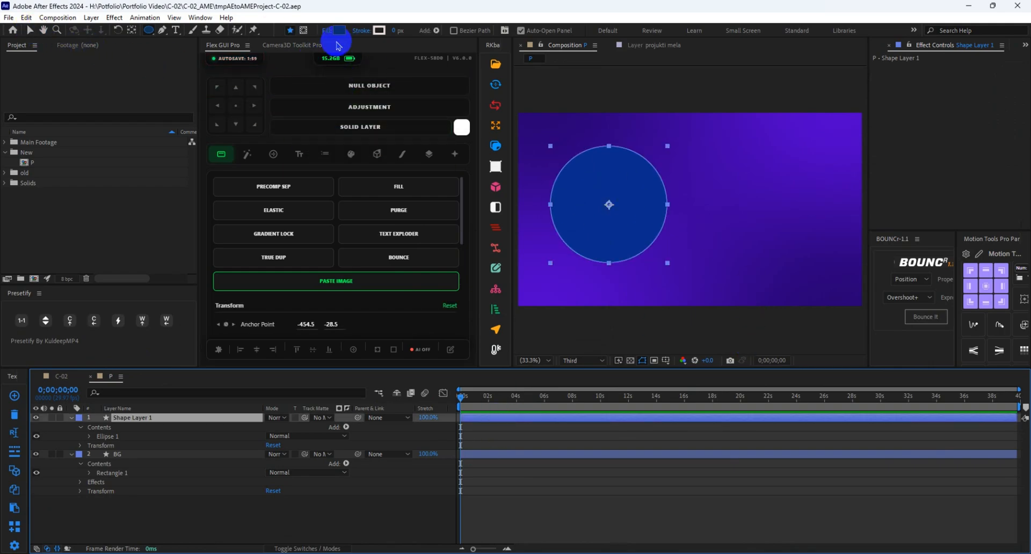
pyautogui.click(359, 33)
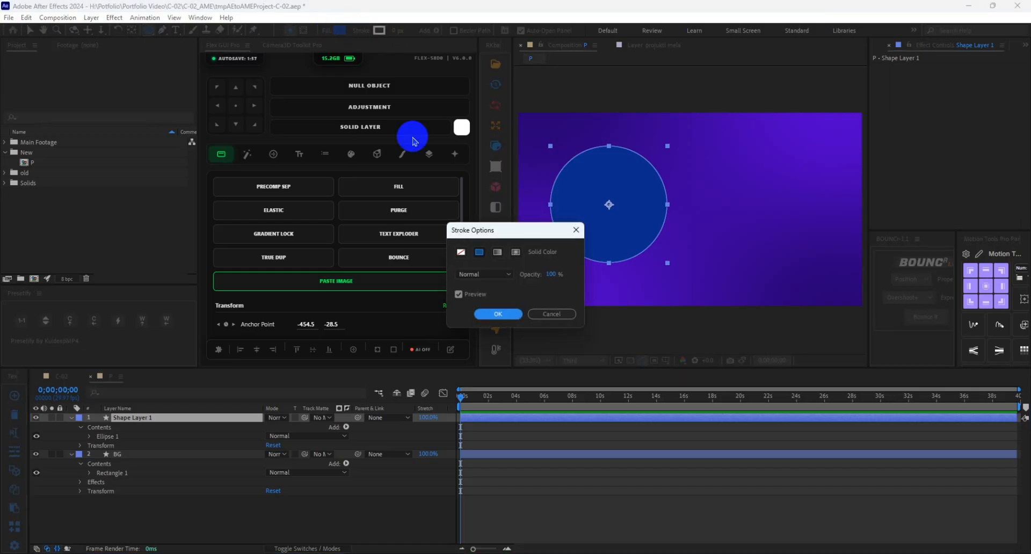
pyautogui.click(486, 314)
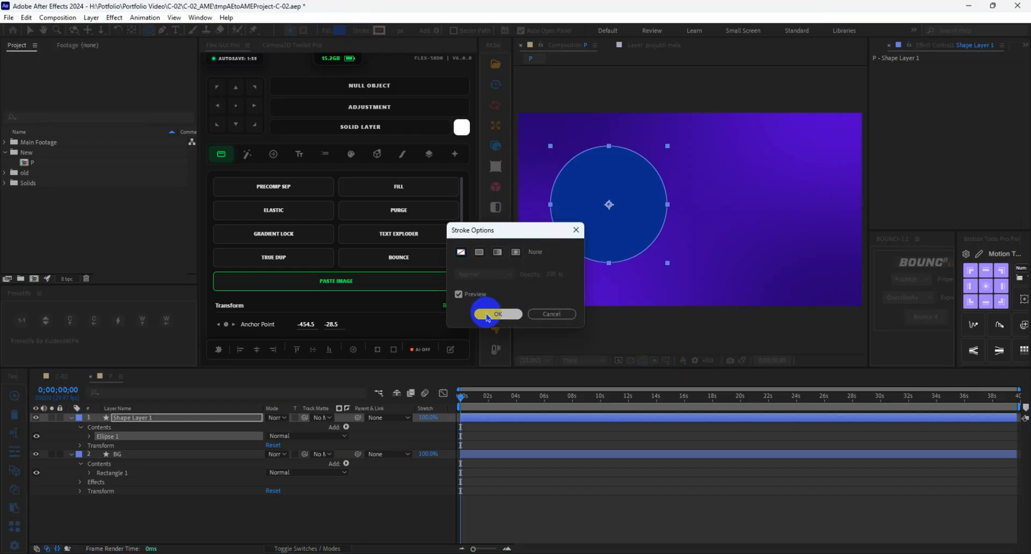
pyautogui.click(487, 315)
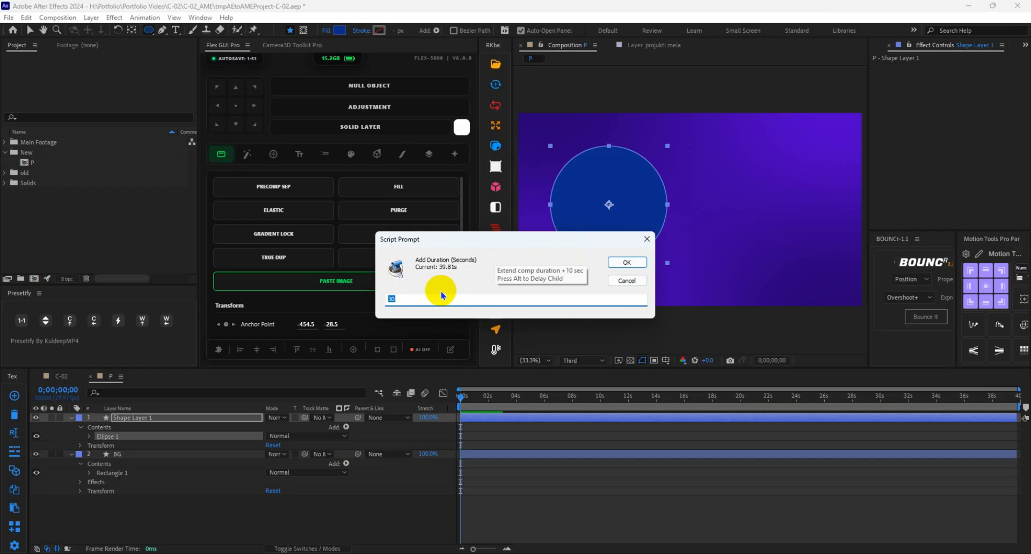
pyautogui.click(627, 281)
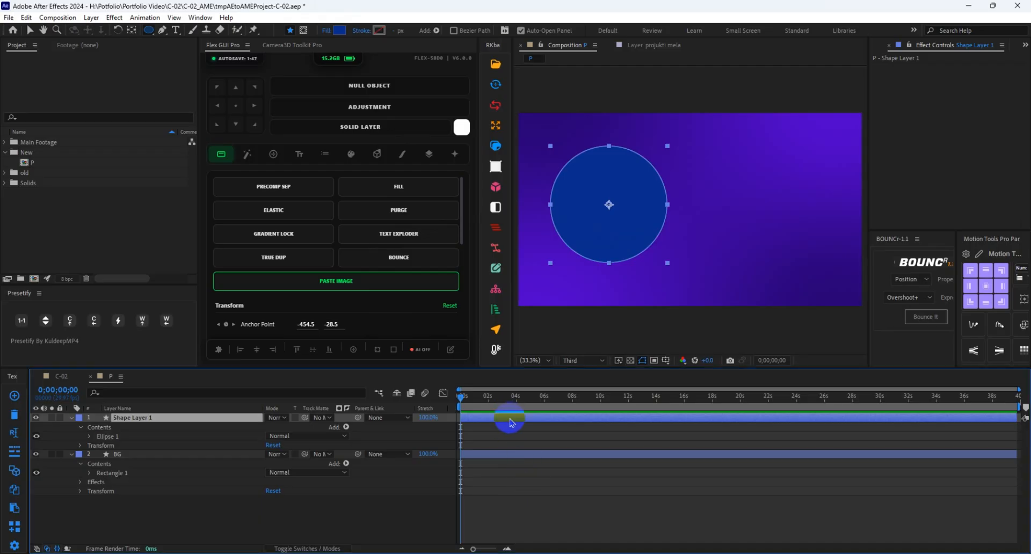
# Step: Give the circle in composition P a solid white fill, FFFFFF
pyautogui.click(328, 30)
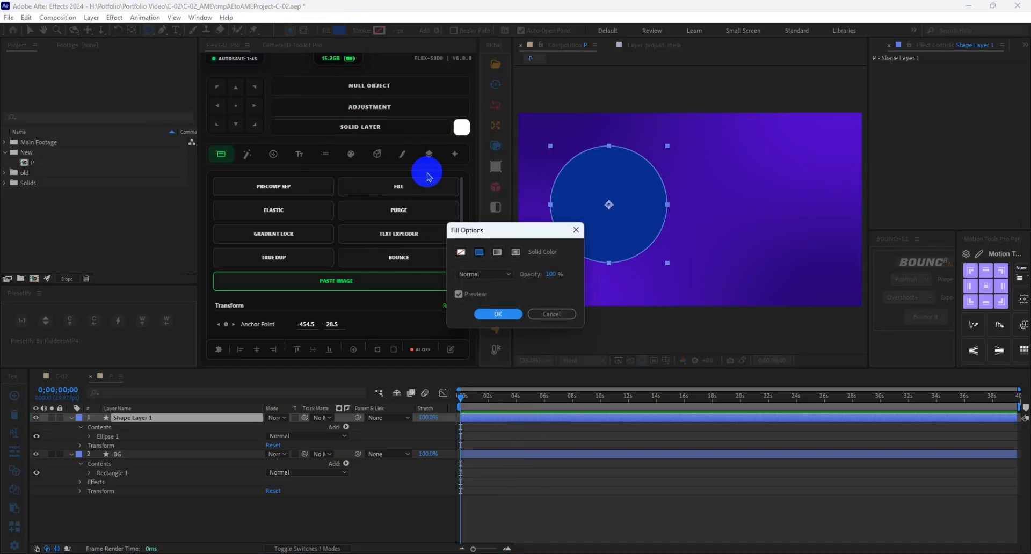
pyautogui.click(498, 314)
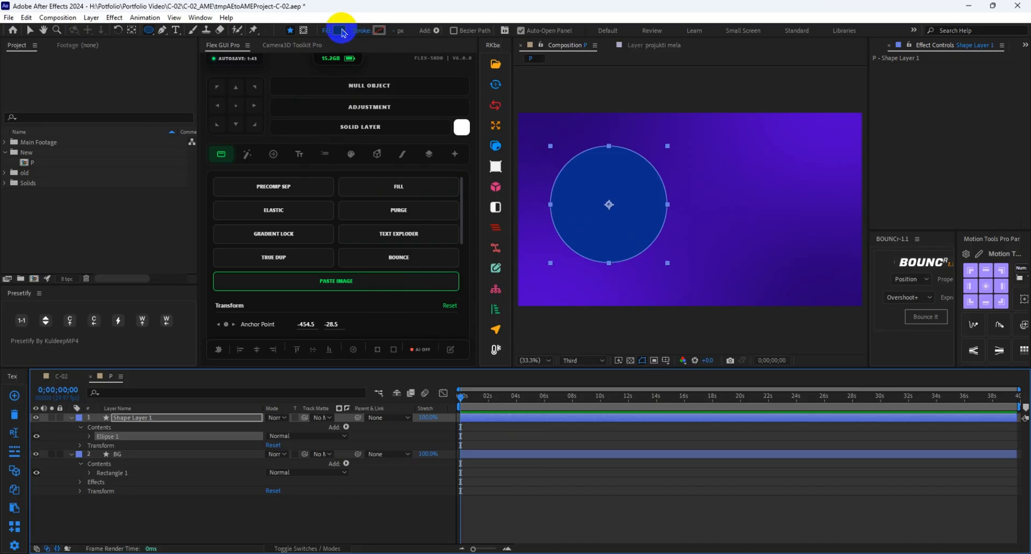
pyautogui.click(339, 30)
pyautogui.moveTo(297, 409); pyautogui.dragTo(193, 273)
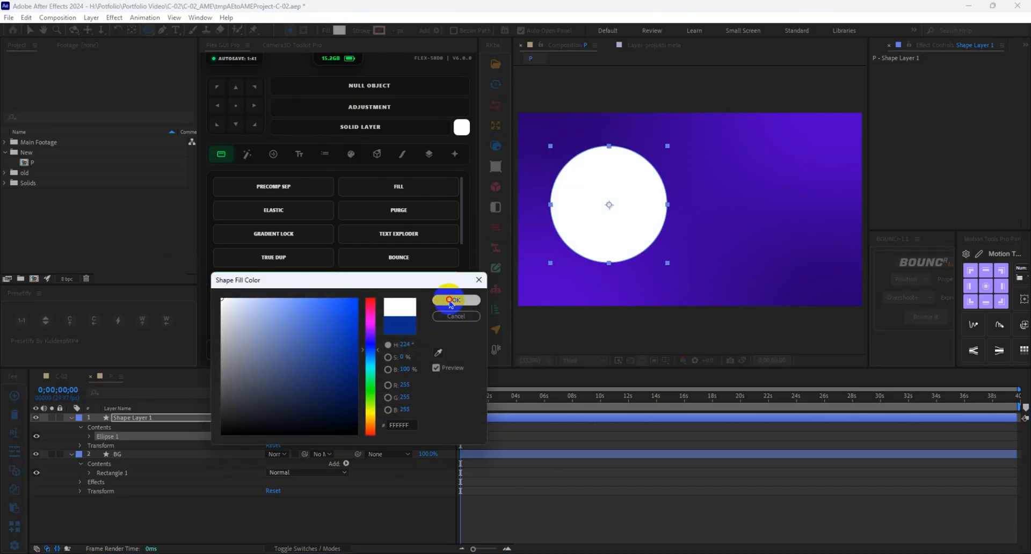
pyautogui.click(456, 301)
pyautogui.click(529, 493)
pyautogui.click(485, 421)
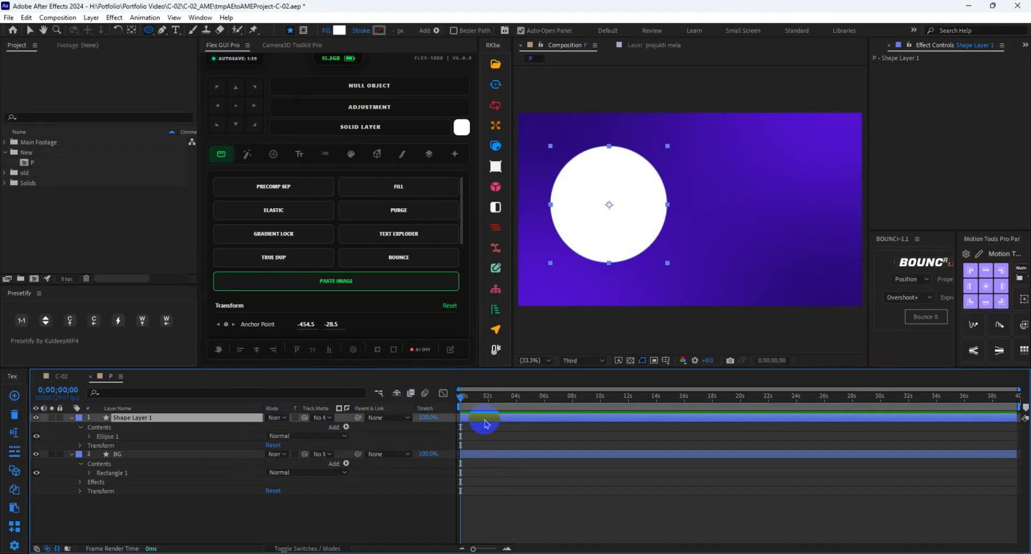
# Step: Search the available effects for "blur" and look through the matching presets and effects
pyautogui.scroll(1, 945, 47)
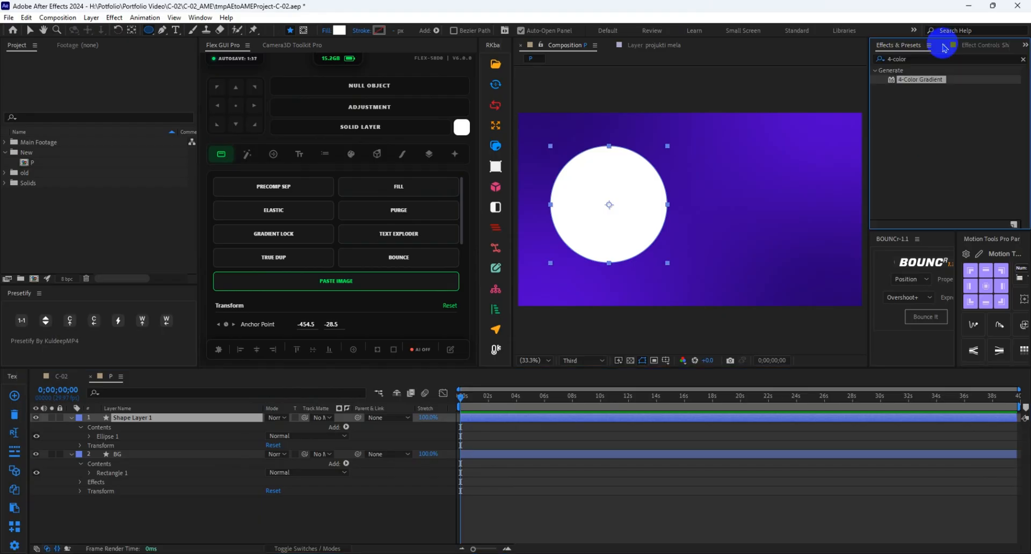
pyautogui.click(897, 59)
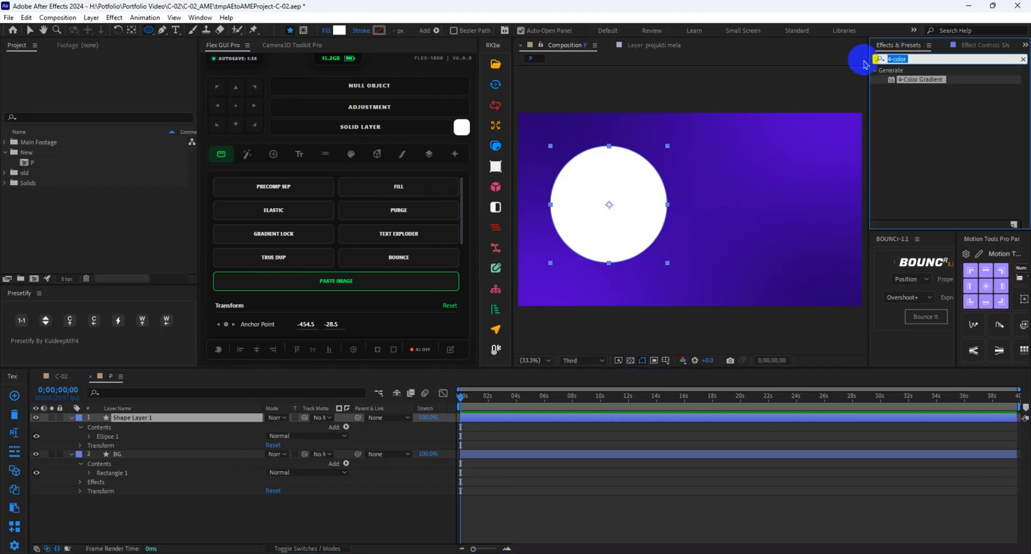
pyautogui.press('BackSpace')
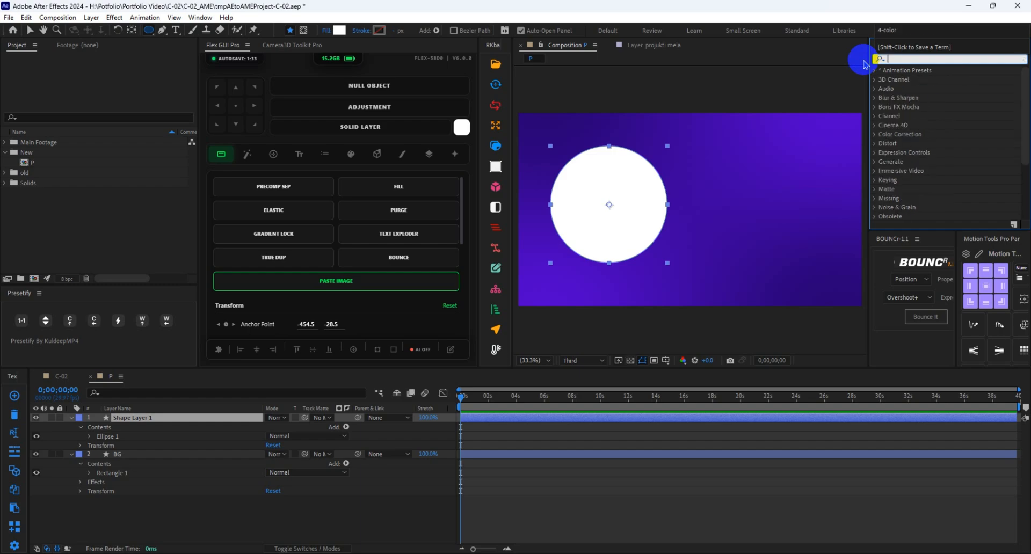
pyautogui.write('blur')
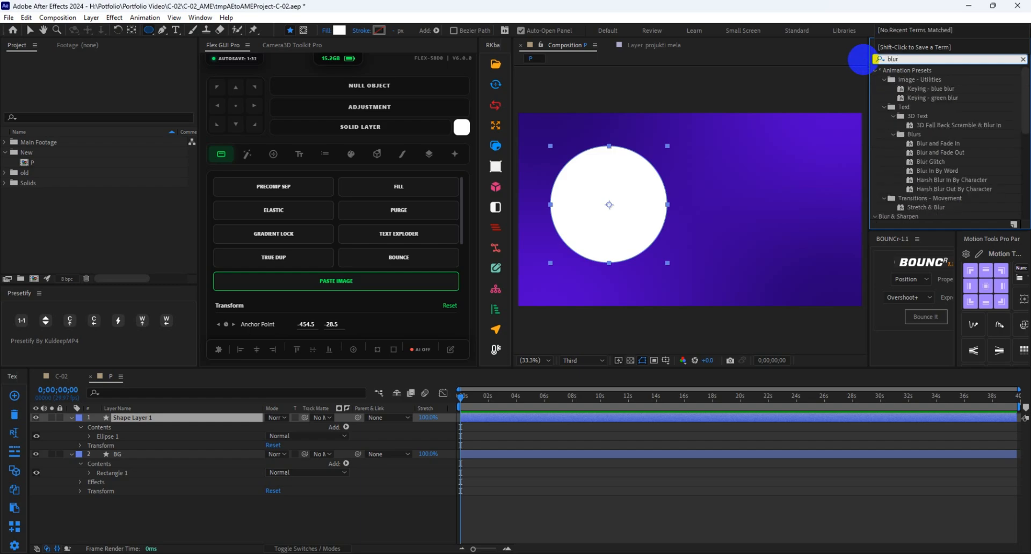
pyautogui.scroll(-5, 952, 150)
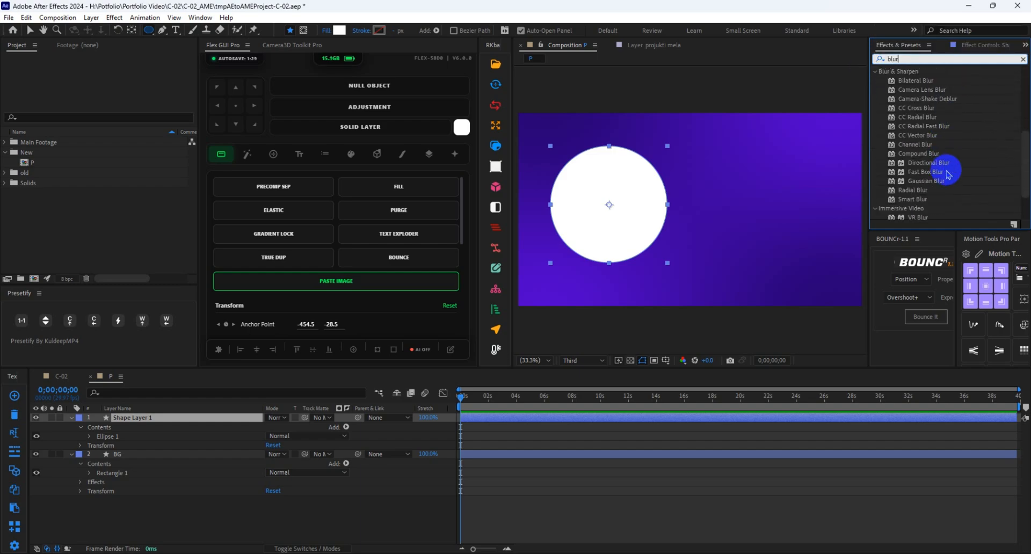
pyautogui.scroll(-3, 912, 177)
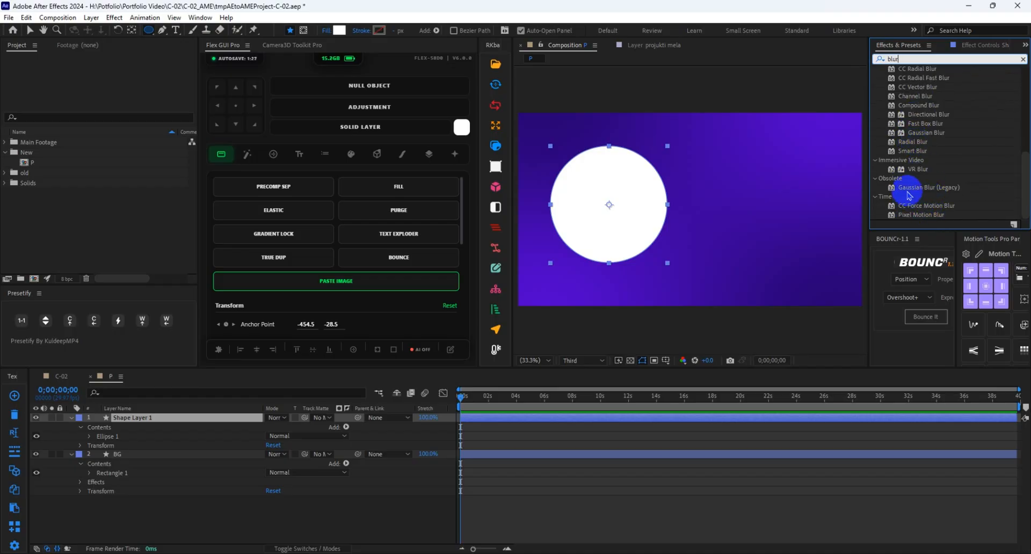
pyautogui.scroll(5, 912, 184)
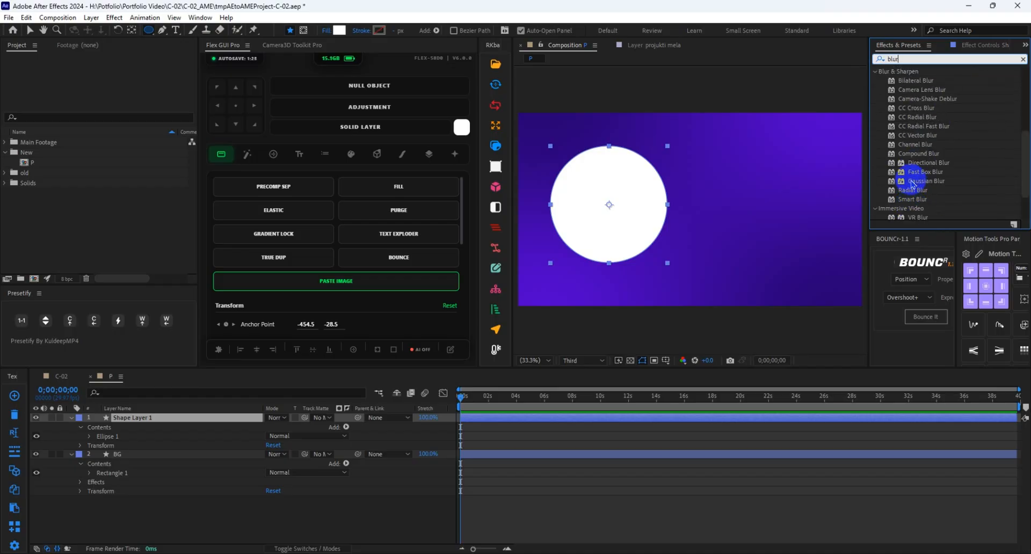
pyautogui.scroll(8, 911, 184)
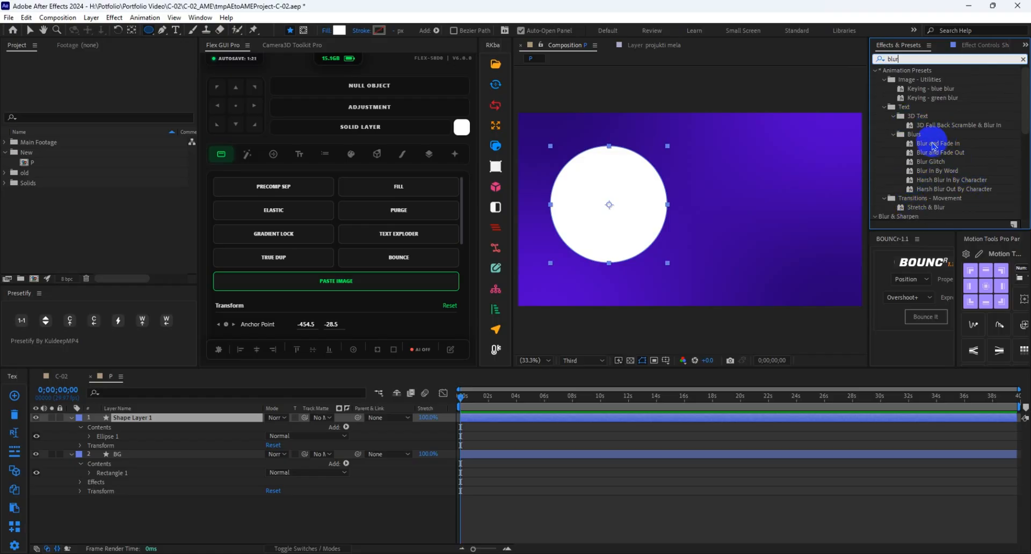
pyautogui.scroll(-10, 937, 147)
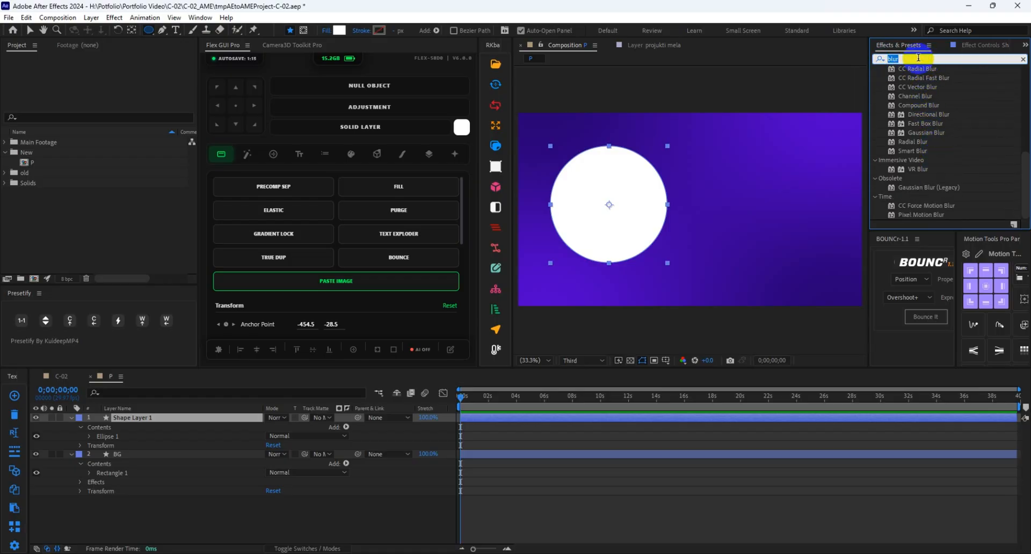
# Step: Find the Fast Box Blur effect with the search term "fas" and apply it to the white circle's layer
pyautogui.write('fas')
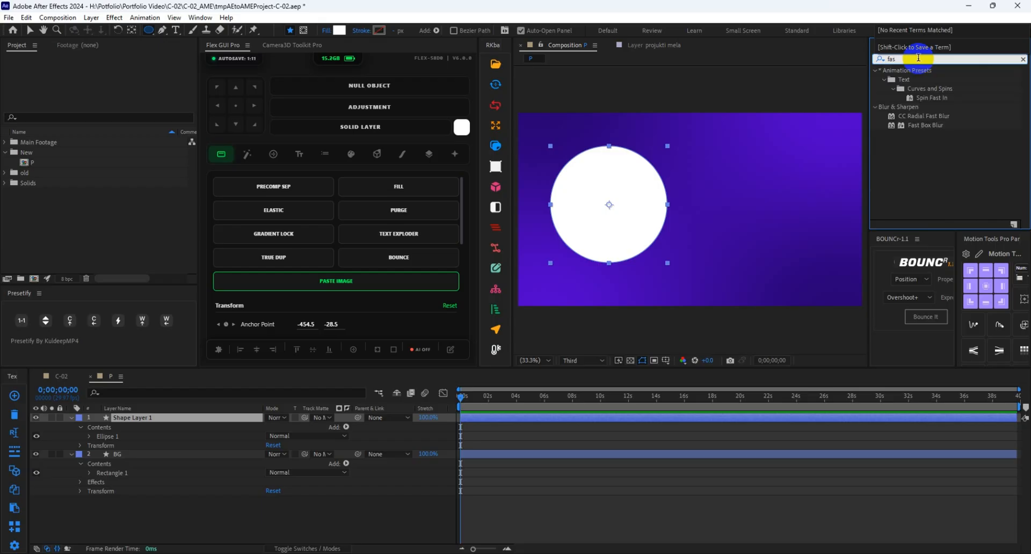
pyautogui.click(925, 125)
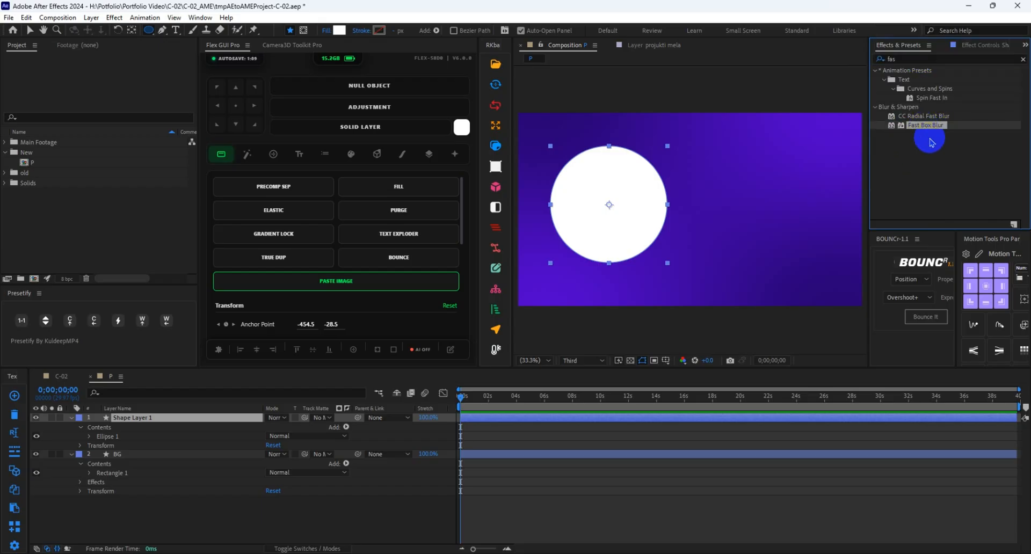
pyautogui.click(930, 142)
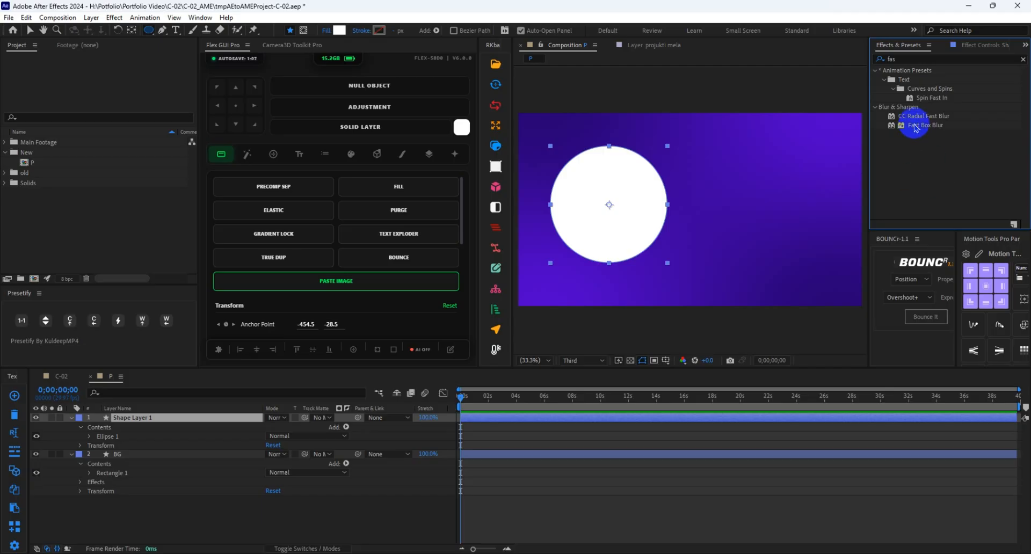
pyautogui.moveTo(916, 131); pyautogui.dragTo(523, 424)
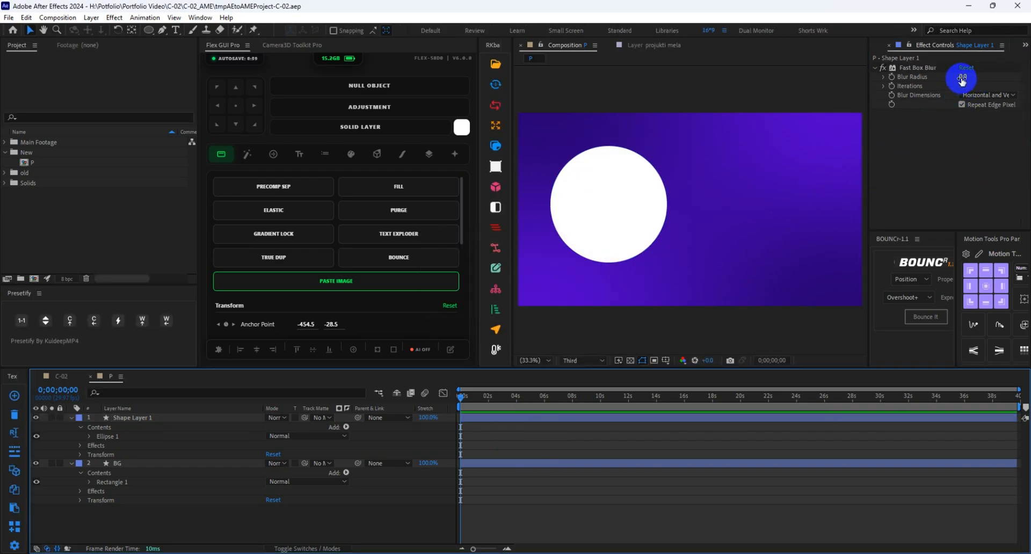
# Step: Set the circle's Fast Box Blur to a blur radius of 116 and 10 iterations
pyautogui.moveTo(961, 80); pyautogui.dragTo(1025, 81)
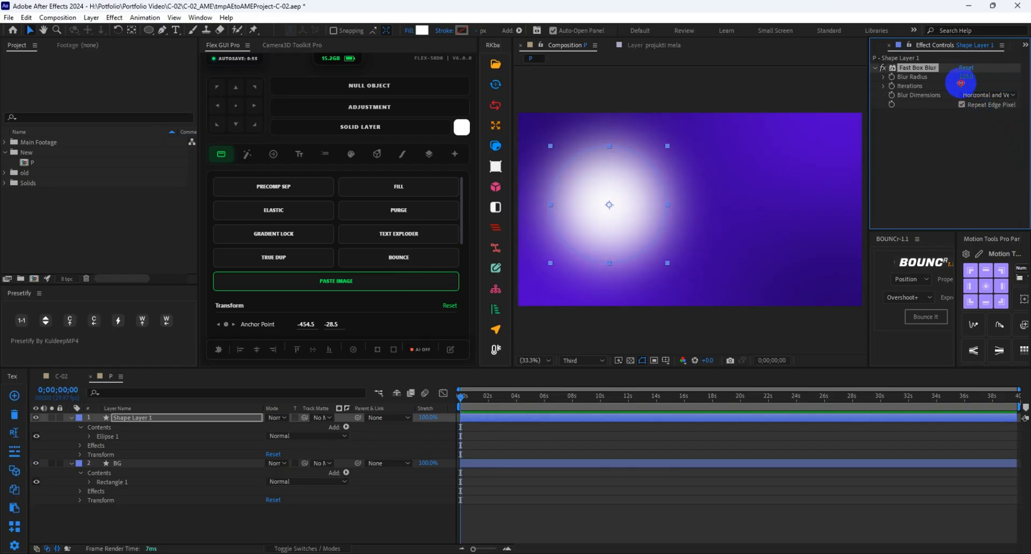
pyautogui.moveTo(961, 82)
pyautogui.mouseDown()
pyautogui.moveTo(1025, 76)
pyautogui.moveTo(950, 75)
pyautogui.moveTo(966, 76)
pyautogui.mouseUp()
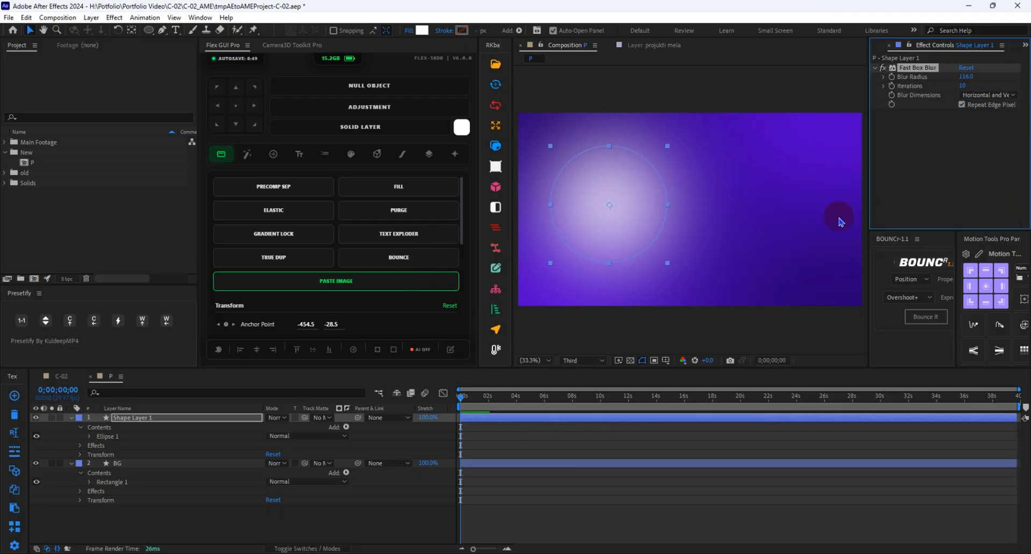
pyautogui.click(666, 262)
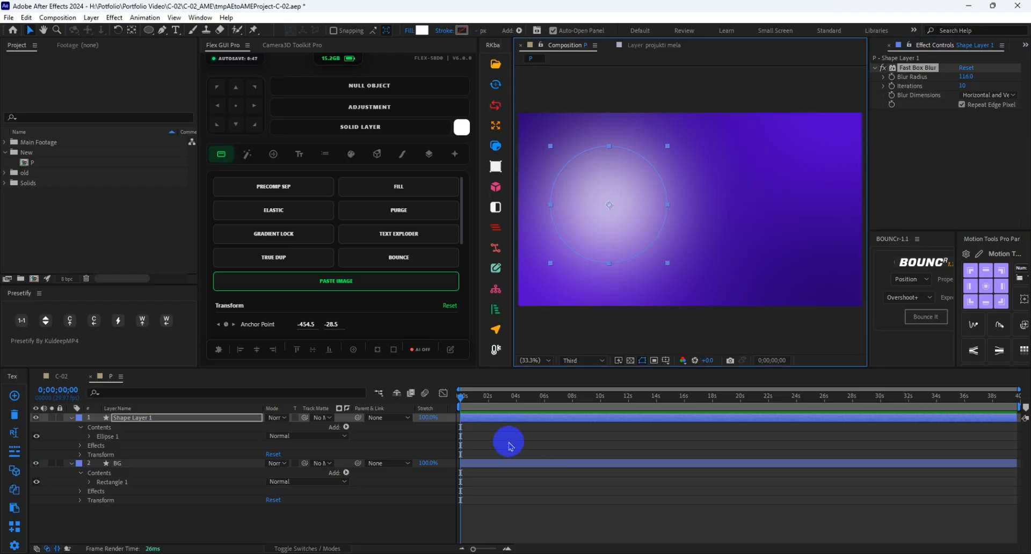
# Step: Show the circle layer's position and scale, enlarge the circle and move it toward the composition's upper-left corner at 148.5, 205.5
pyautogui.press('p')
pyautogui.hotkey('shift', 's')
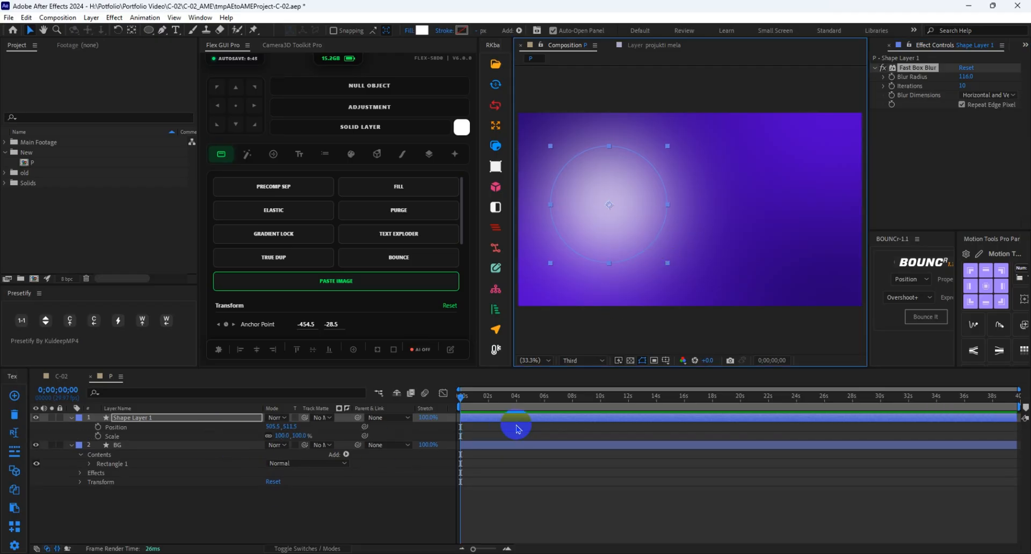
pyautogui.click(302, 436)
pyautogui.moveTo(303, 438)
pyautogui.mouseDown()
pyautogui.moveTo(340, 436)
pyautogui.moveTo(311, 435)
pyautogui.mouseUp()
pyautogui.moveTo(641, 227); pyautogui.dragTo(581, 194)
# Step: Raise the circle's blur radius to 227 and set its scale to 121%
pyautogui.click(960, 77)
pyautogui.moveTo(959, 76); pyautogui.dragTo(1025, 80)
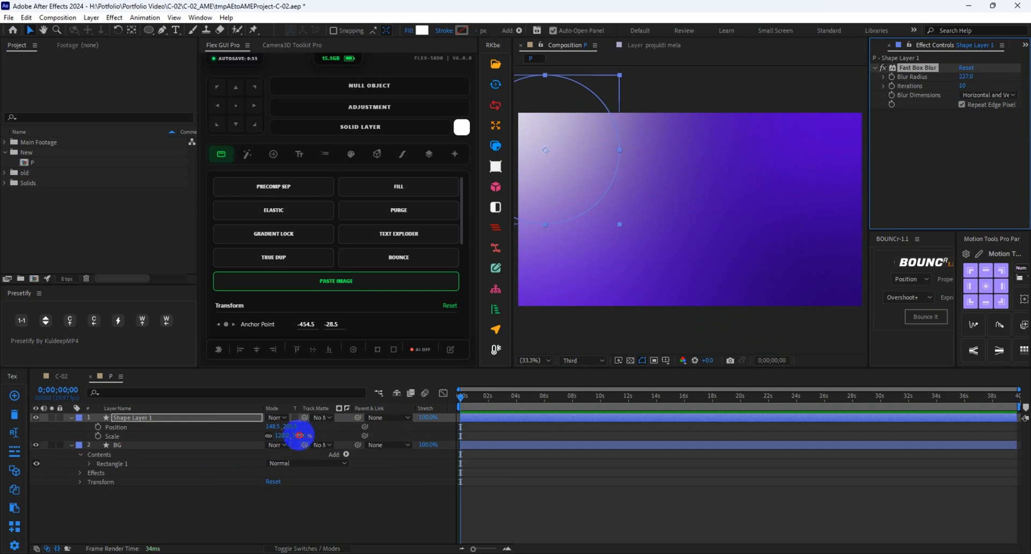
pyautogui.moveTo(299, 436)
pyautogui.mouseDown()
pyautogui.moveTo(319, 428)
pyautogui.moveTo(288, 427)
pyautogui.mouseUp()
pyautogui.click(614, 490)
pyautogui.click(500, 419)
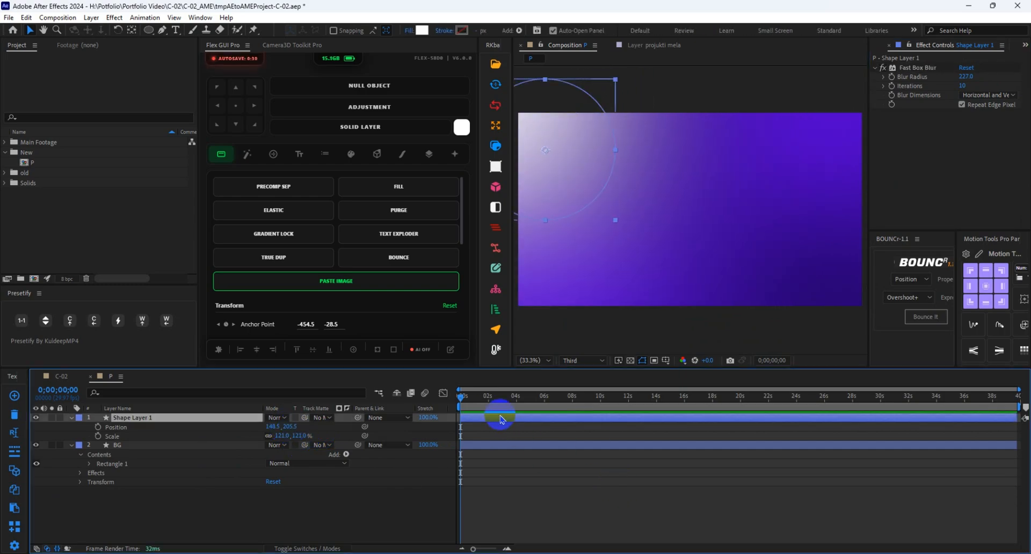
# Step: Duplicate the blurred circle layer and place the copy in the composition's lower-right corner
pyautogui.click(545, 495)
pyautogui.click(494, 419)
pyautogui.hotkey('ctrl', 'd')
pyautogui.moveTo(572, 166); pyautogui.dragTo(864, 303)
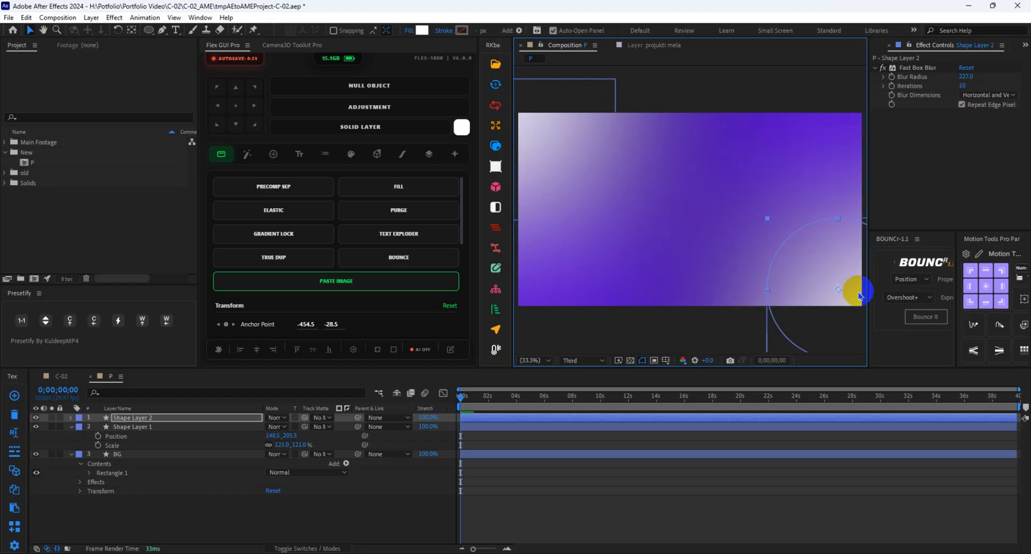
pyautogui.click(548, 487)
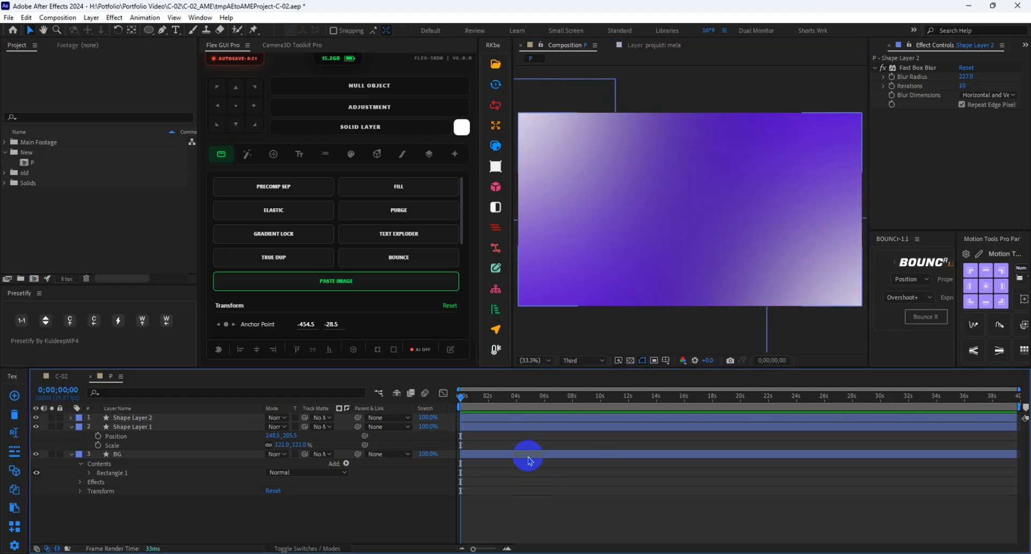
# Step: At 0;00;06;06, shift both blurred circles further out into their corners, placing the upper-left one at 58.5, 103.5
pyautogui.moveTo(460, 397); pyautogui.dragTo(547, 398)
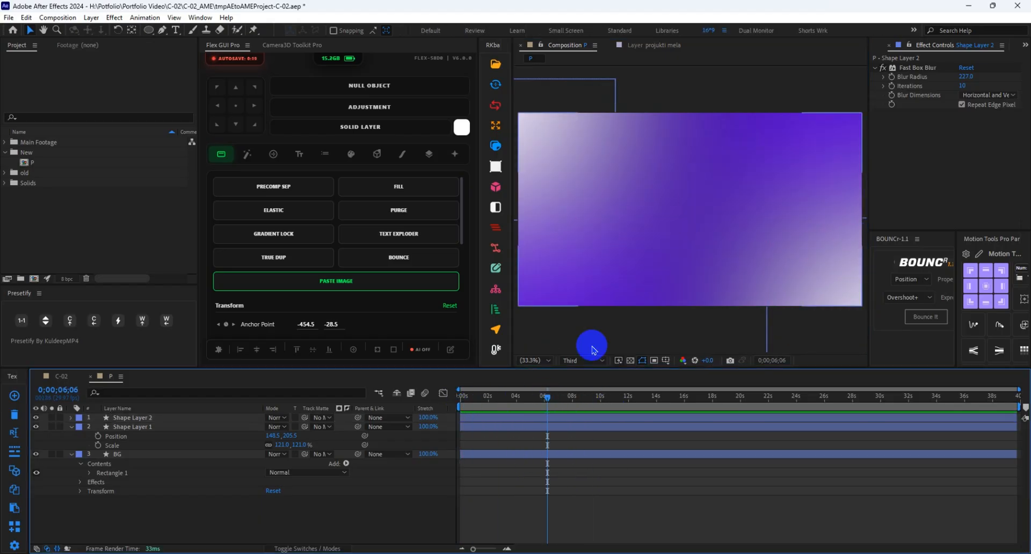
pyautogui.click(542, 418)
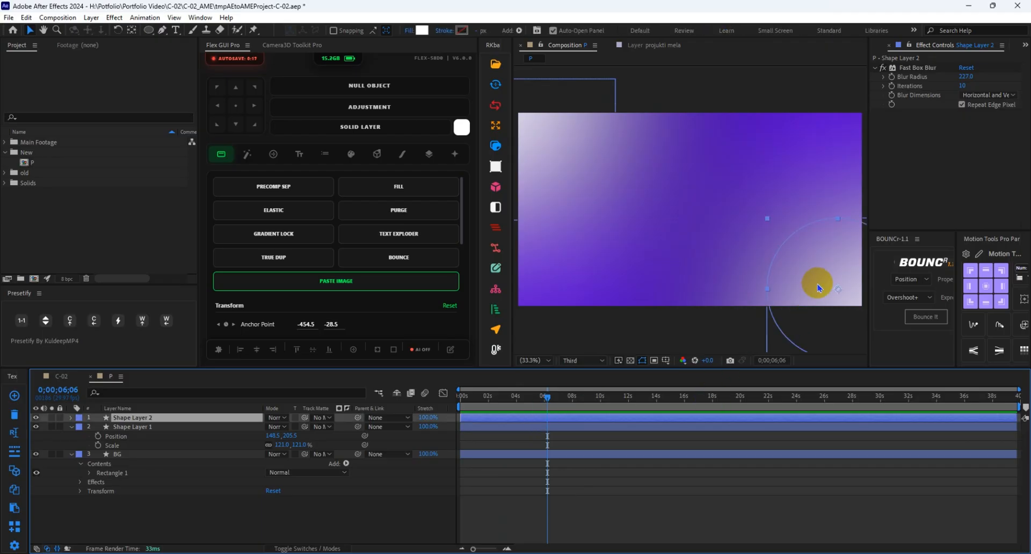
pyautogui.moveTo(816, 271); pyautogui.dragTo(838, 295)
pyautogui.moveTo(591, 192); pyautogui.dragTo(559, 155)
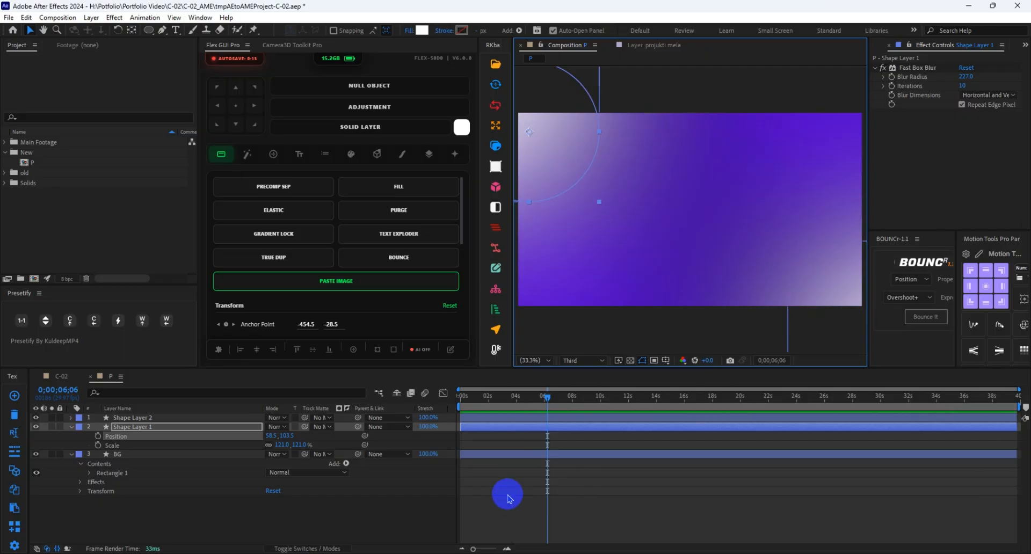
# Step: Duplicate the lower-right blurred circle layer and move the copy above the composition's upper-right edge
pyautogui.click(538, 419)
pyautogui.hotkey('ctrl', 'd')
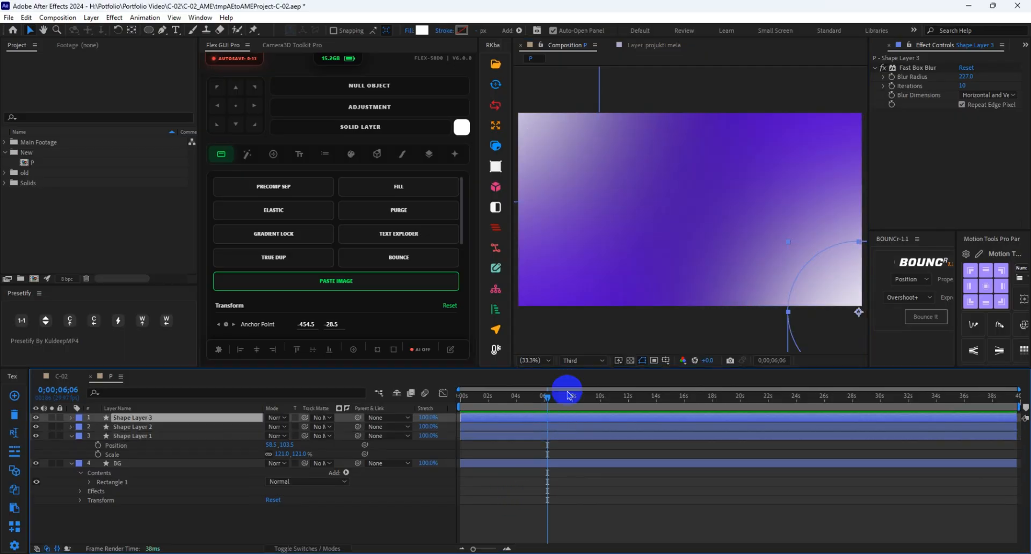
pyautogui.click(848, 229)
pyautogui.moveTo(849, 230); pyautogui.dragTo(787, 99)
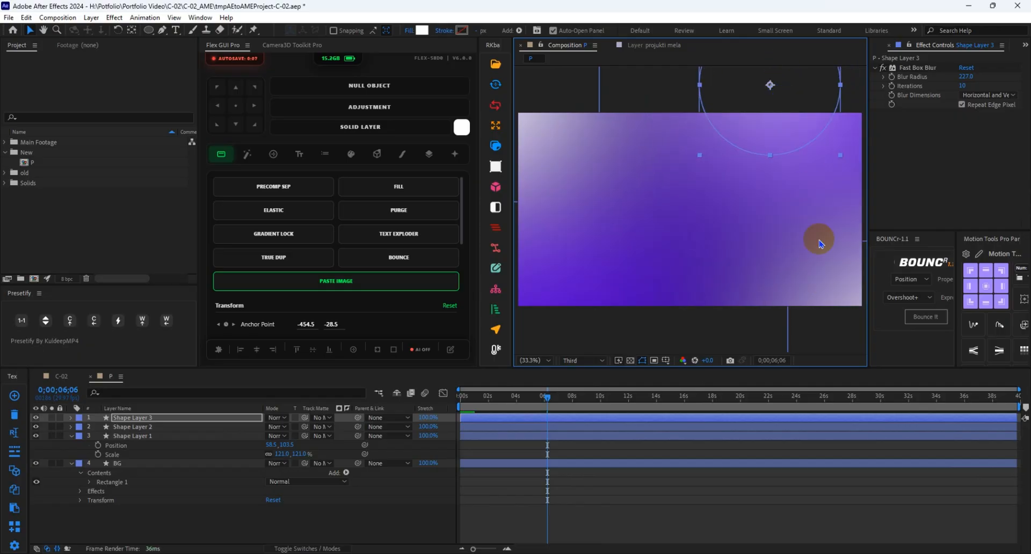
# Step: Duplicate the upper-right blurred circle, place the copy below the composition's lower-left edge, and save the project
pyautogui.hotkey('ctrl', 'd')
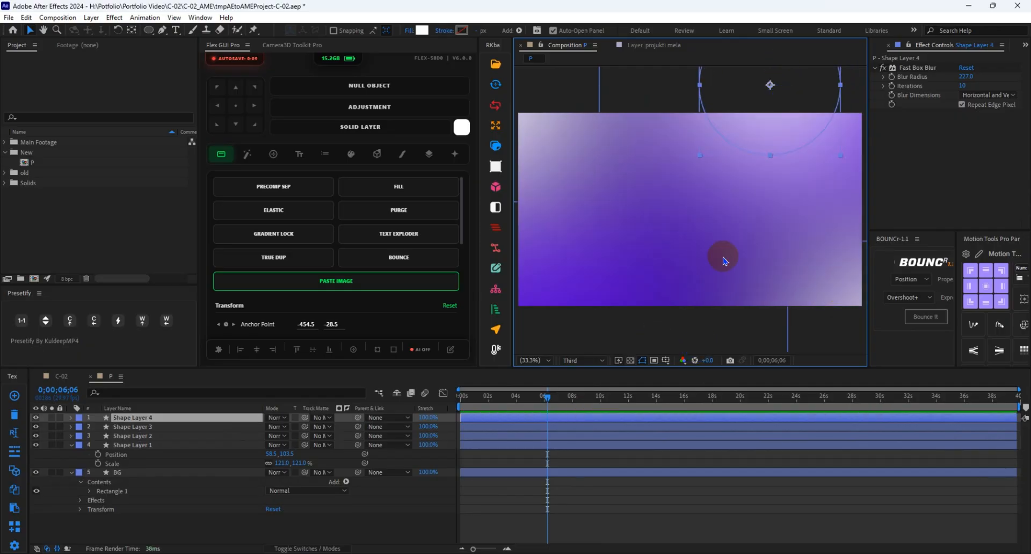
pyautogui.moveTo(794, 108)
pyautogui.mouseDown()
pyautogui.moveTo(555, 334)
pyautogui.moveTo(592, 372)
pyautogui.moveTo(663, 363)
pyautogui.moveTo(610, 356)
pyautogui.moveTo(651, 360)
pyautogui.mouseUp()
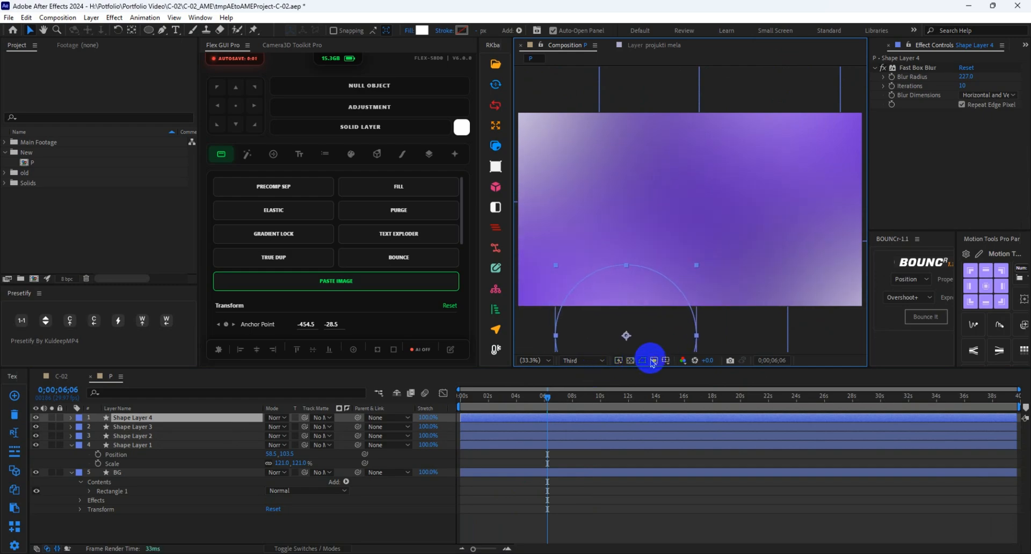
pyautogui.click(635, 478)
pyautogui.click(596, 499)
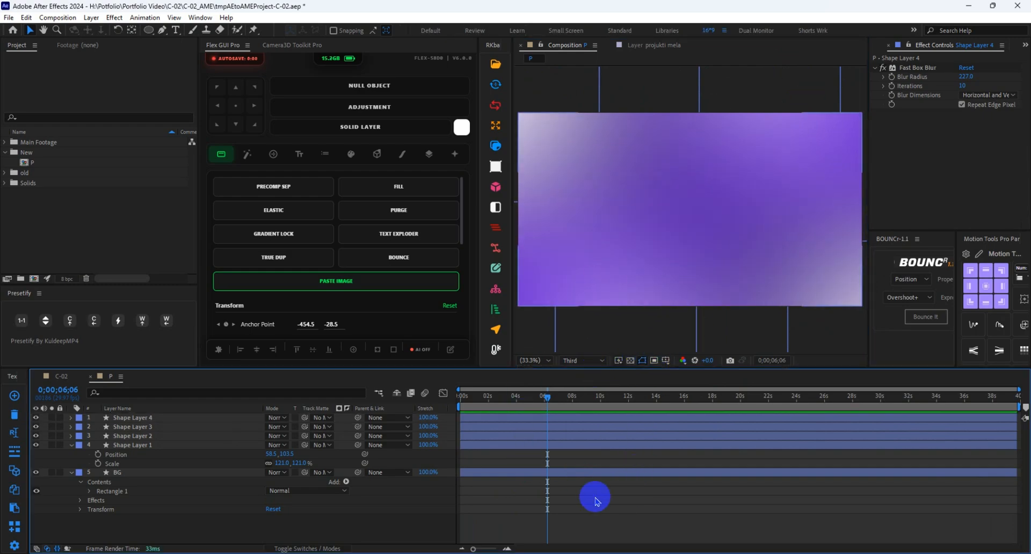
pyautogui.hotkey('ctrl', 's')
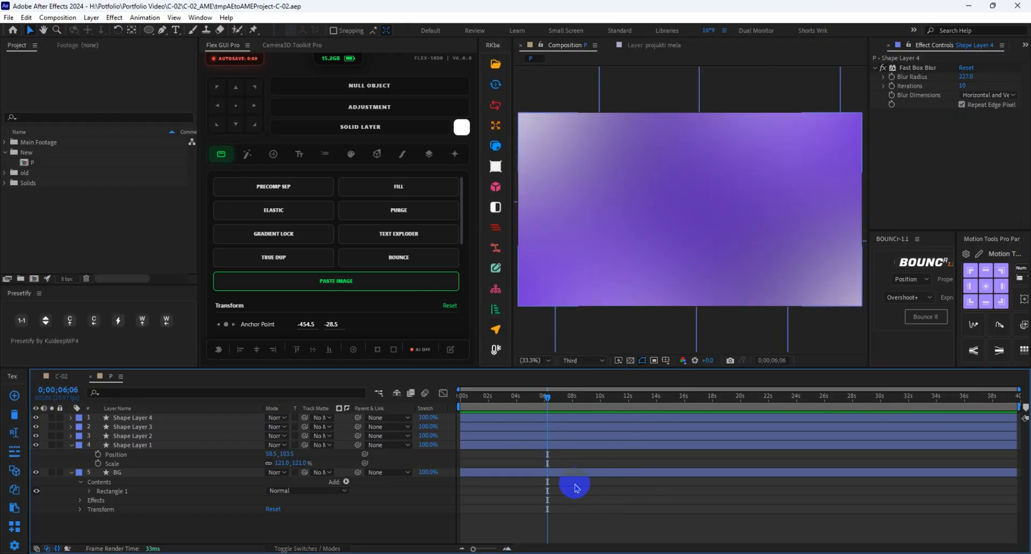
# Step: Turn off the BG layer's 4-Color Gradient effect and check the composition at a few times before returning to the start
pyautogui.moveTo(547, 399); pyautogui.dragTo(398, 400)
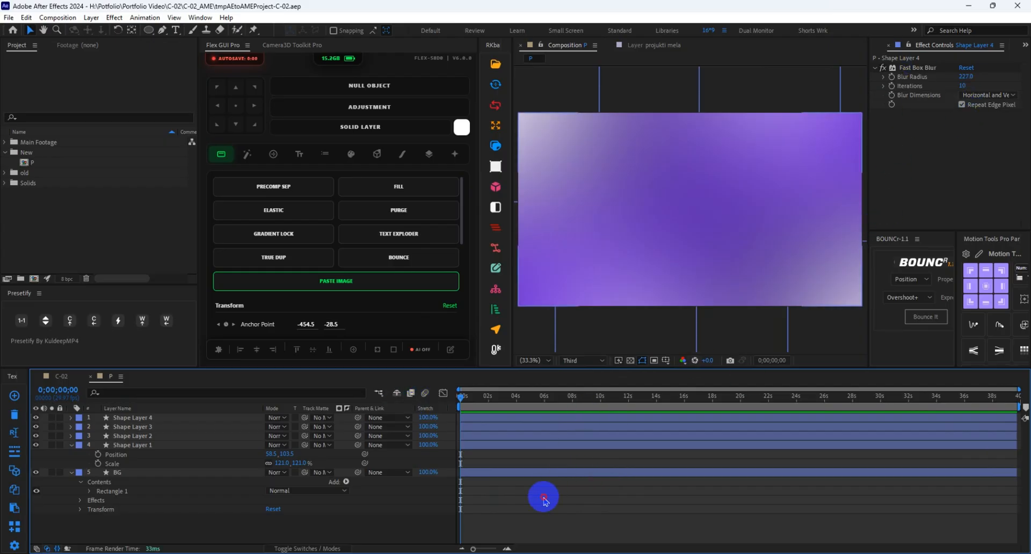
pyautogui.click(486, 476)
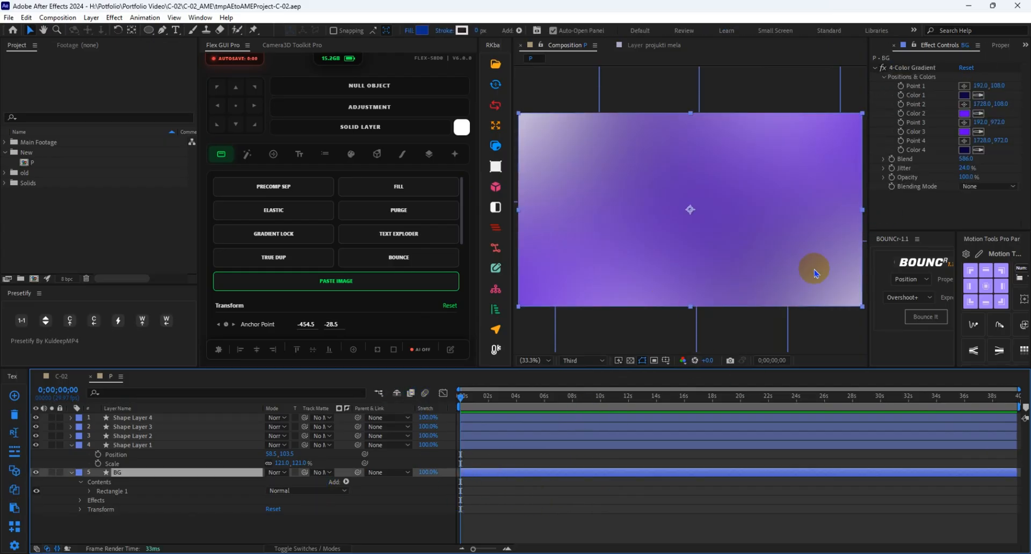
pyautogui.click(883, 67)
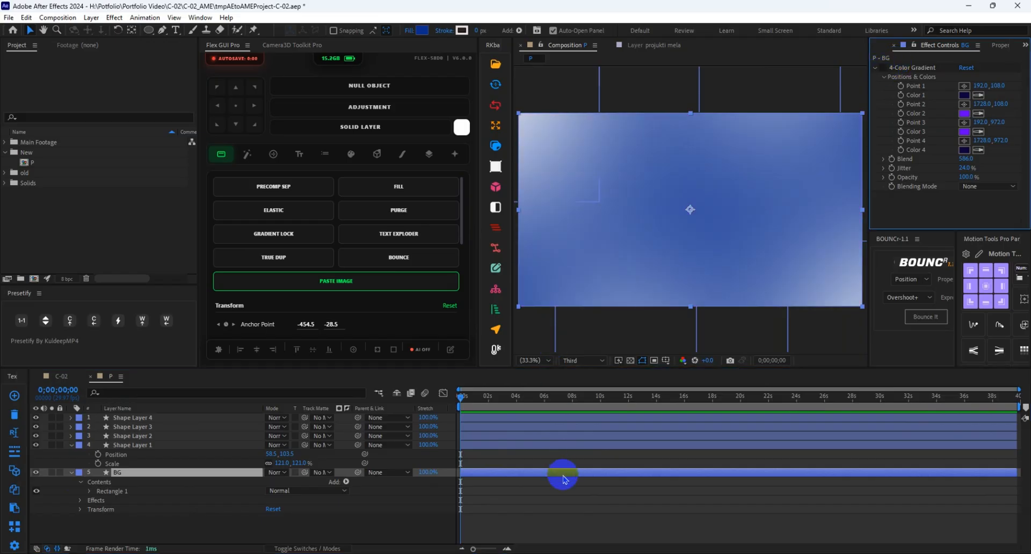
pyautogui.click(518, 453)
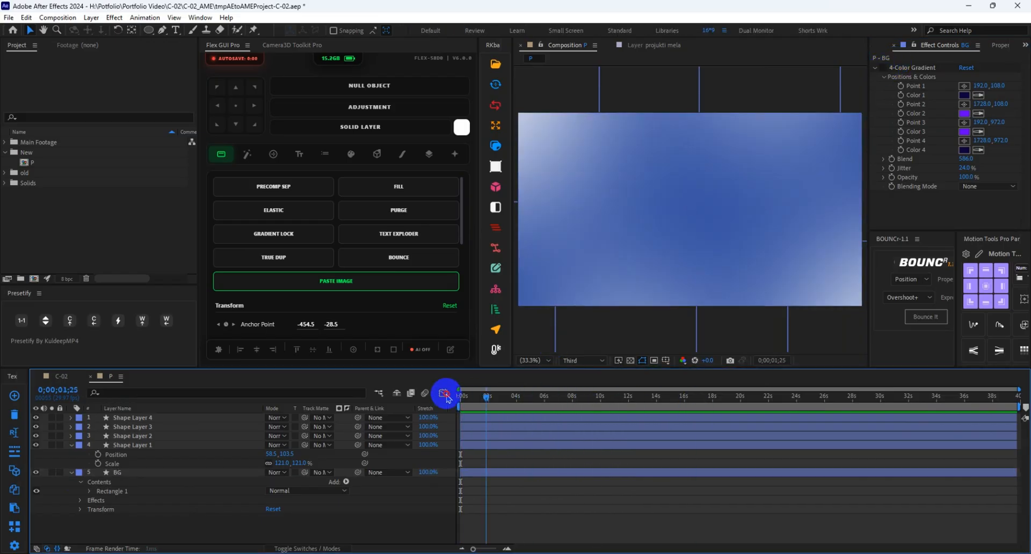
pyautogui.click(560, 397)
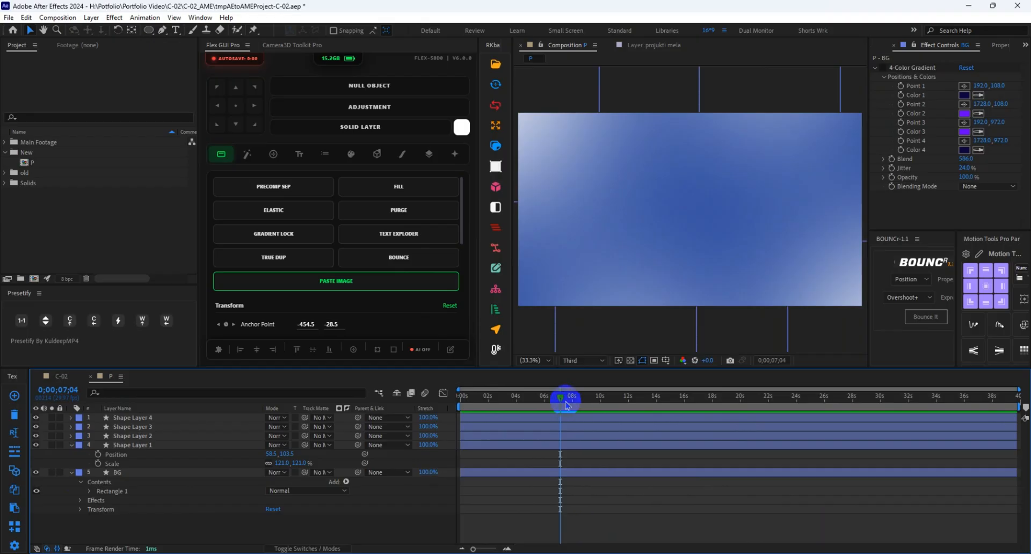
pyautogui.press('Home')
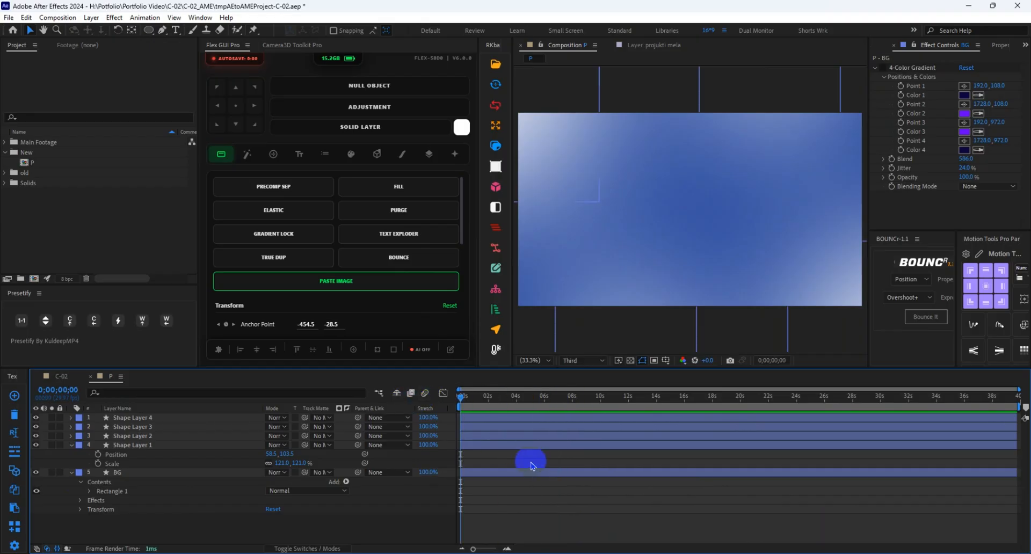
# Step: Hide all four blurred circle layers, Shape Layer 1 through Shape Layer 4
pyautogui.click(498, 448)
pyautogui.keyDown('shift'); pyautogui.click(490, 418); pyautogui.keyUp('shift')
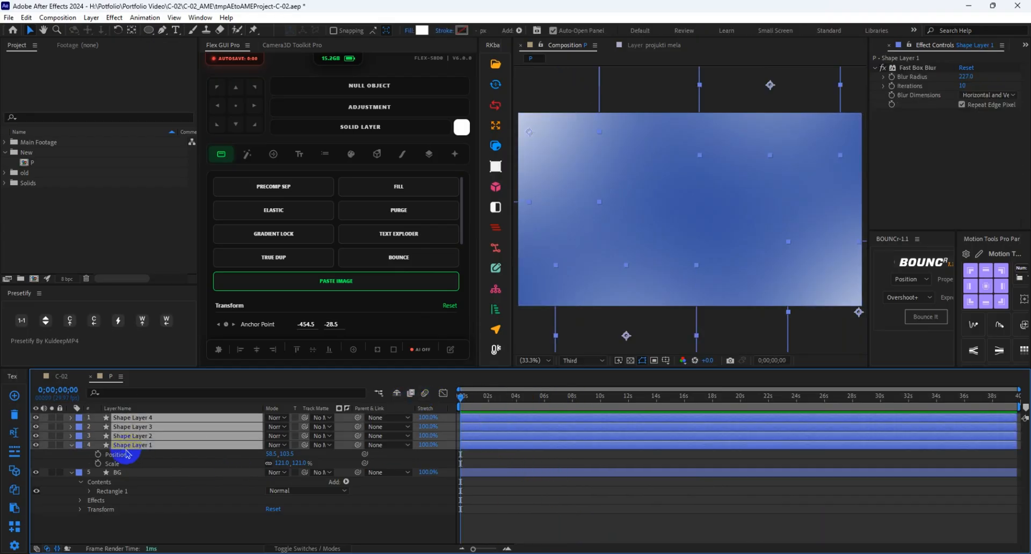
pyautogui.moveTo(36, 422); pyautogui.dragTo(36, 445)
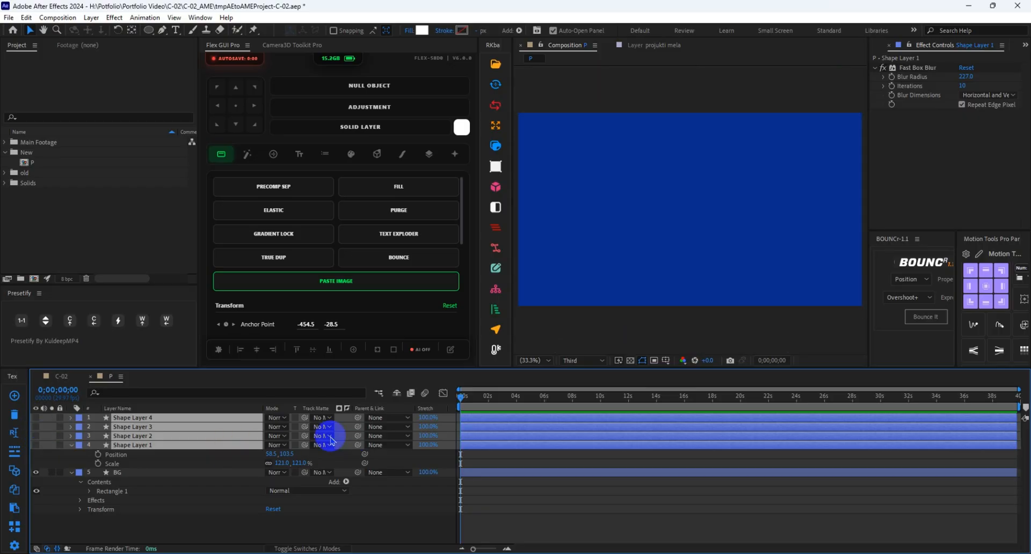
pyautogui.click(535, 462)
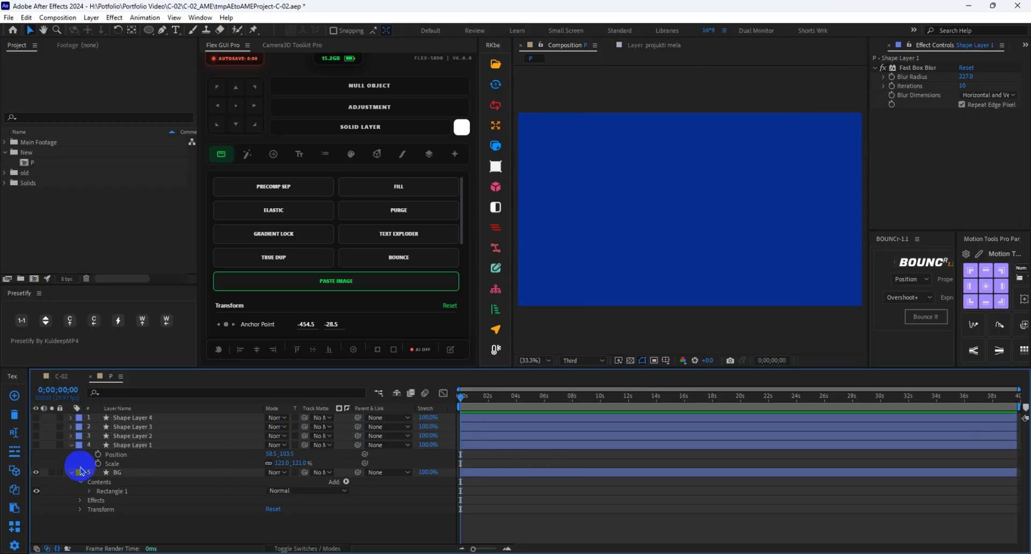
# Step: Turn the 4-Color Gradient effect on the BG layer back on and check the background over time
pyautogui.click(683, 472)
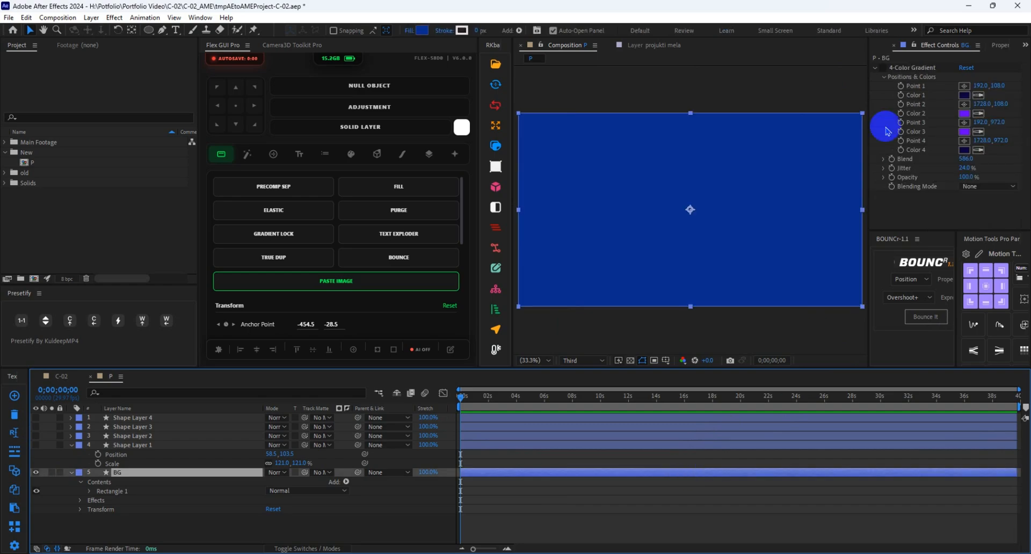
pyautogui.click(881, 68)
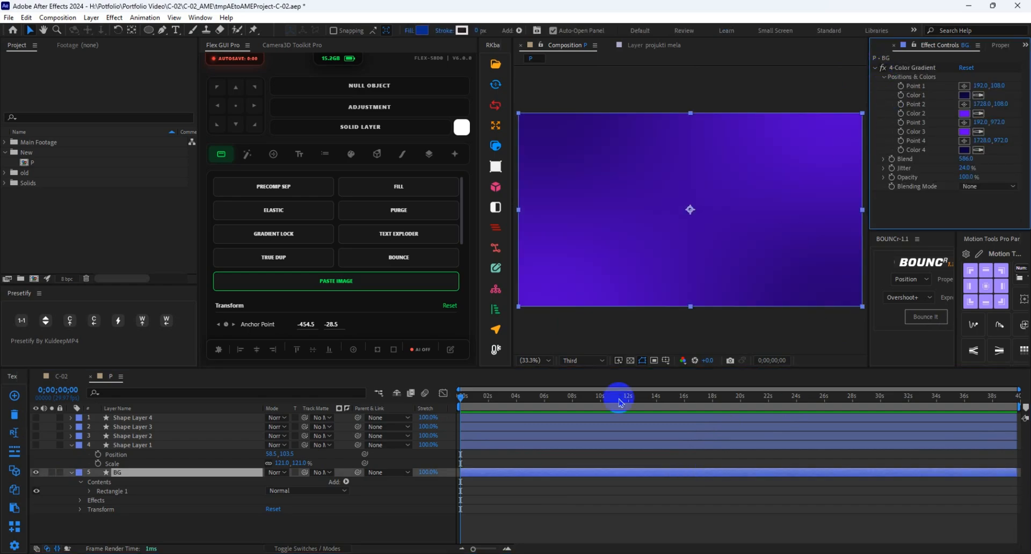
pyautogui.click(484, 467)
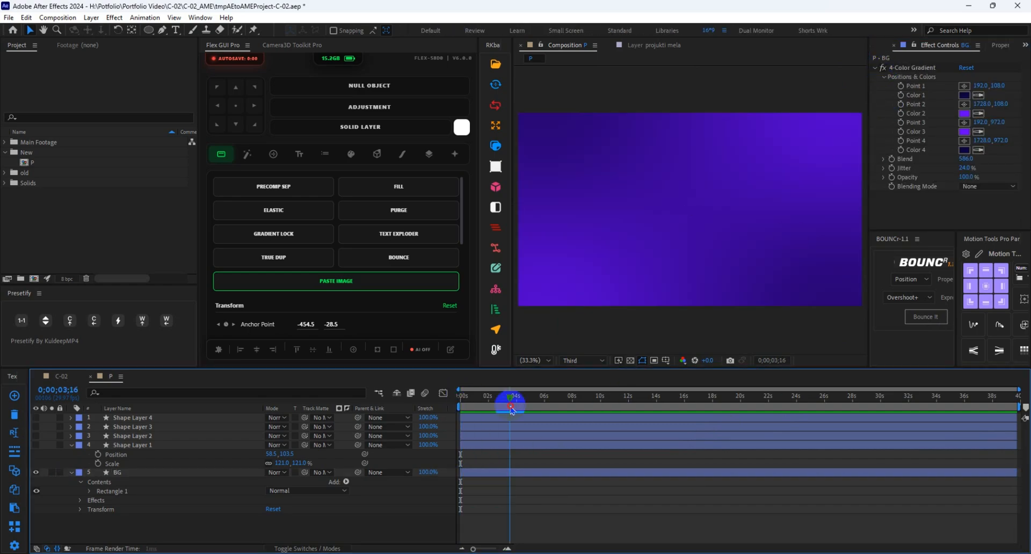
# Step: Examine the reference background and title in composition C-02 up to 0:00:03:11, and return to composition P
pyautogui.click(62, 378)
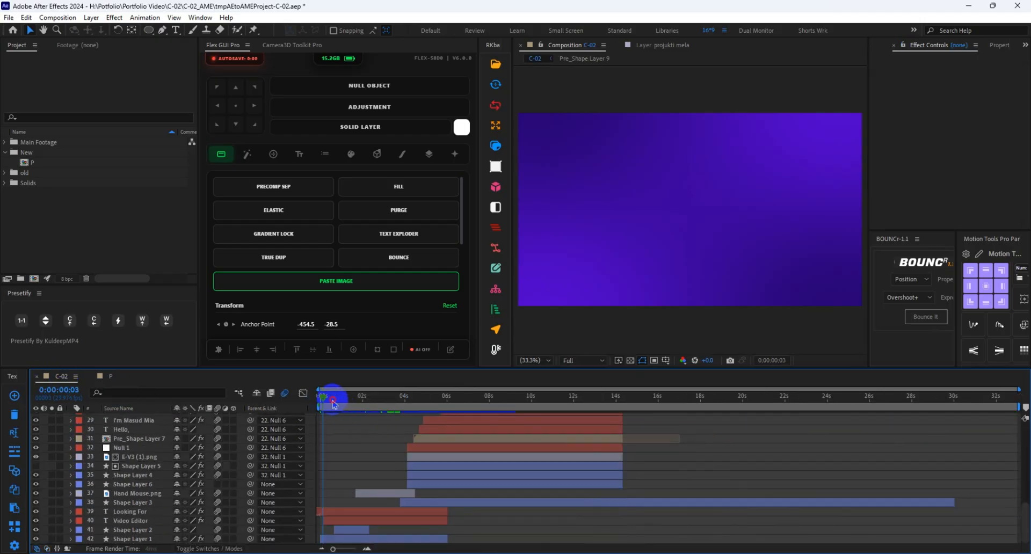
pyautogui.moveTo(333, 402); pyautogui.dragTo(393, 400)
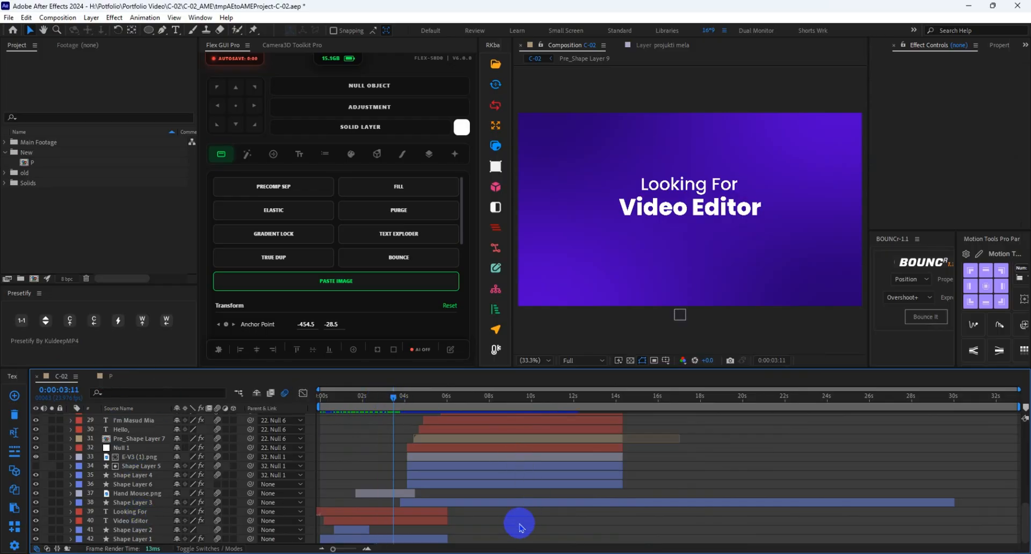
pyautogui.hotkey('ctrl', 's')
pyautogui.click(113, 378)
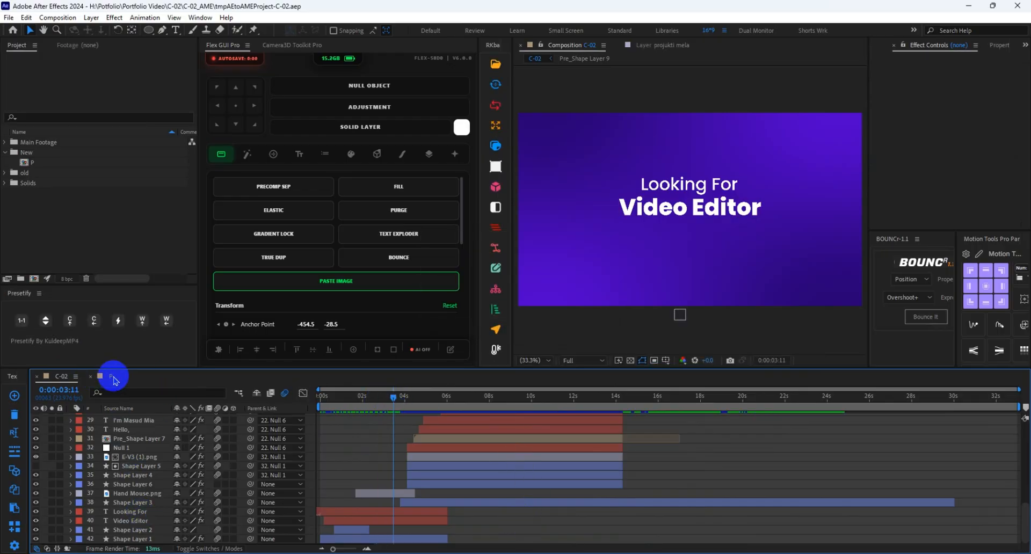
# Step: Delete the four blurred circle layers from composition P, keeping only the BG layer
pyautogui.click(522, 447)
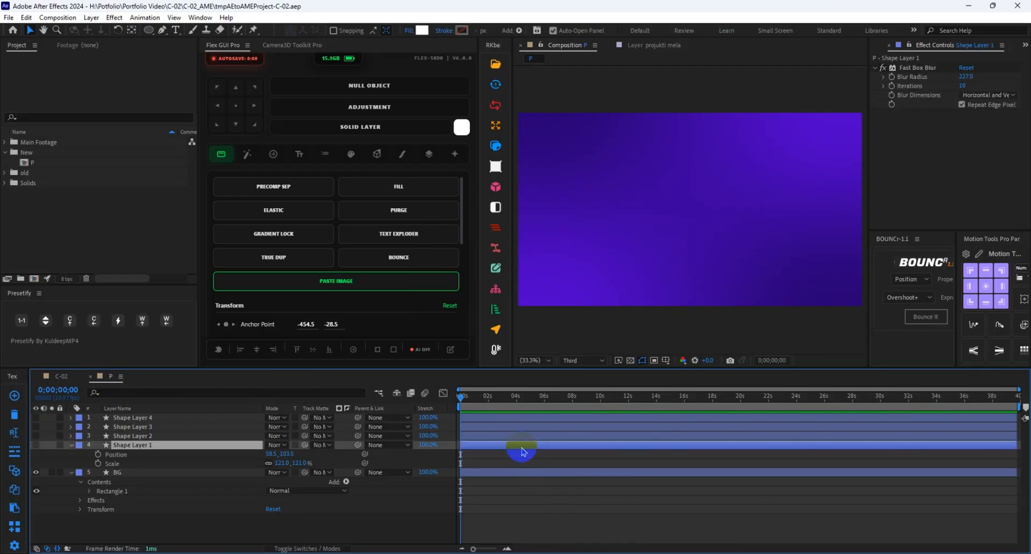
pyautogui.keyDown('shift'); pyautogui.click(517, 421); pyautogui.keyUp('shift')
pyautogui.press('Delete')
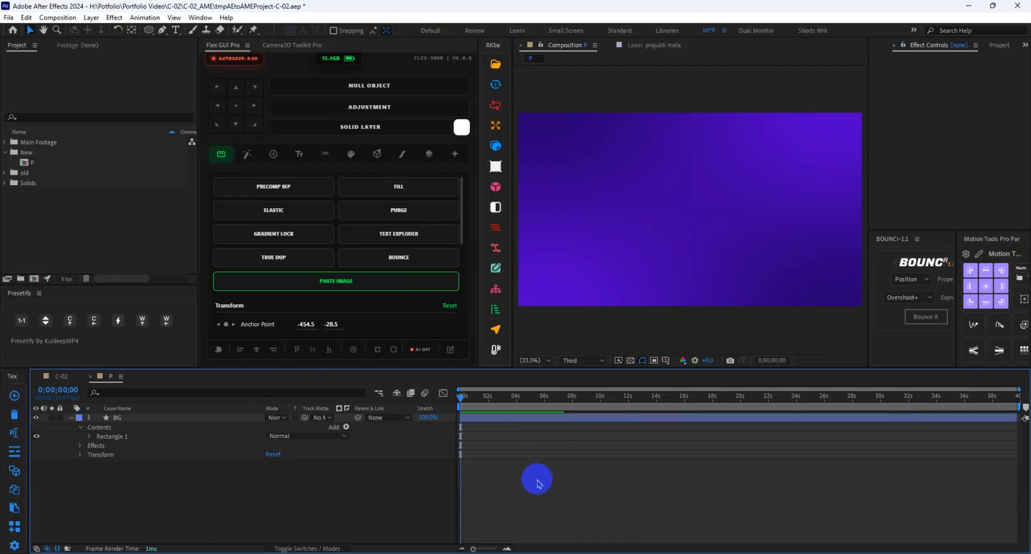
# Step: Set keyframes at 0;00;00;00 for Points 1 to 4 of the BG layer's 4-Color Gradient and show them in the timeline
pyautogui.click(496, 418)
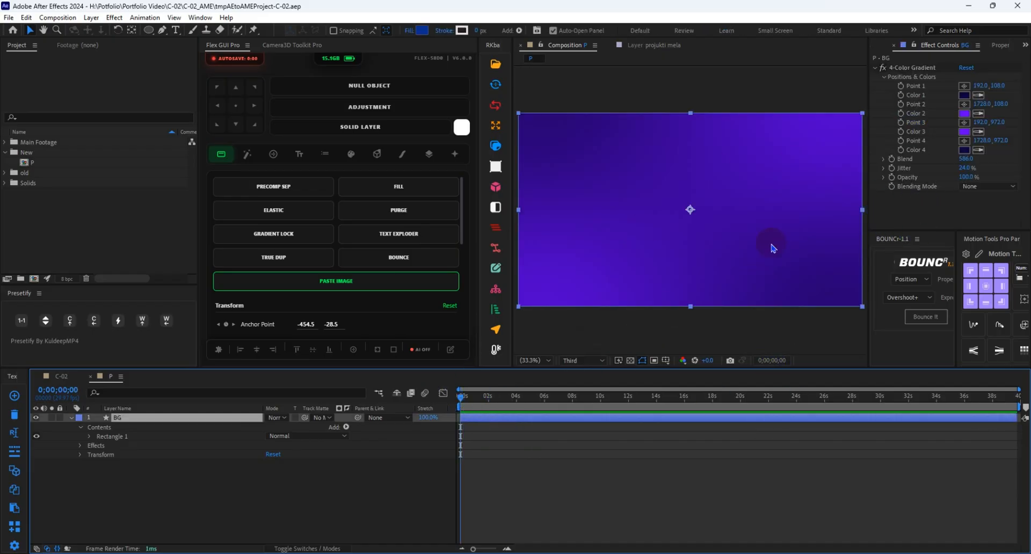
pyautogui.click(902, 90)
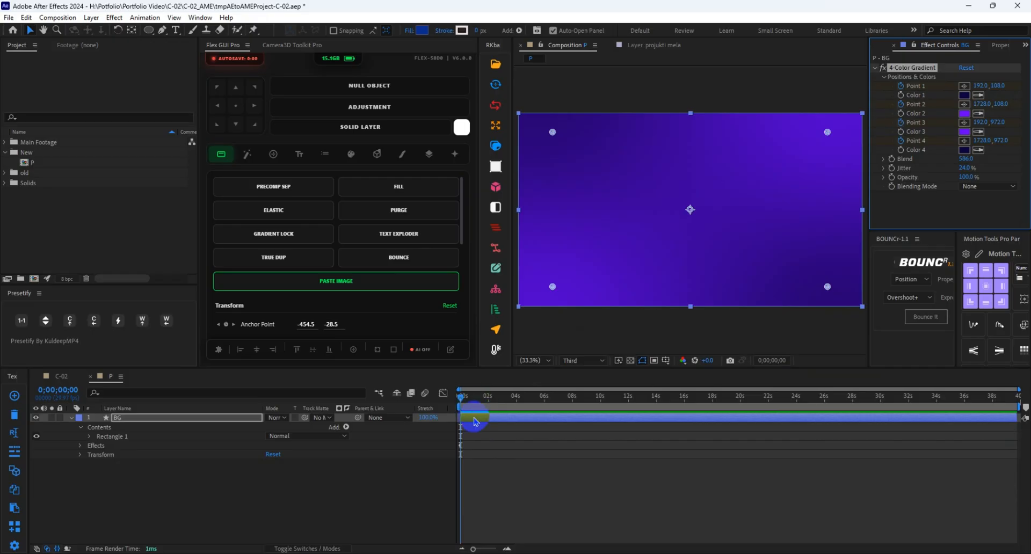
pyautogui.press('u')
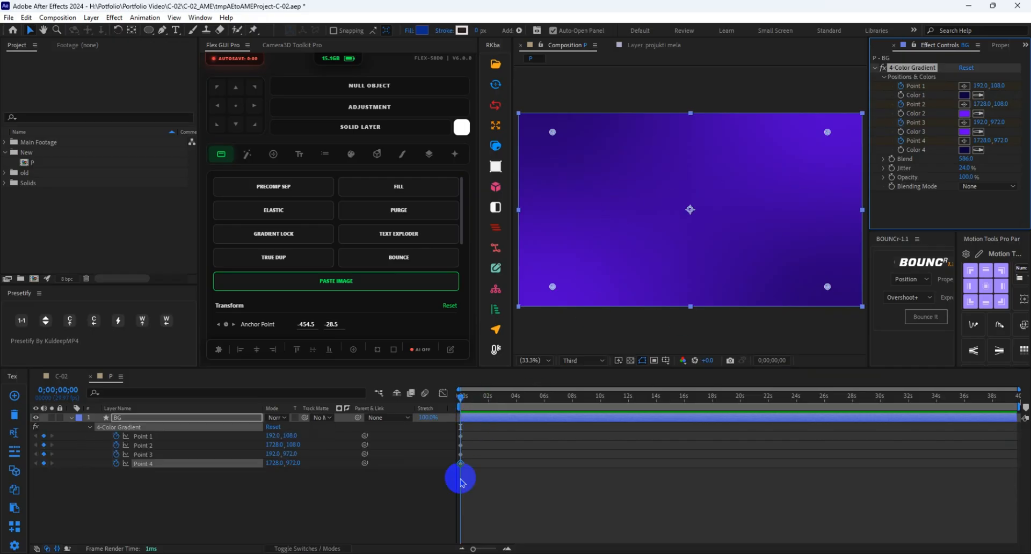
# Step: At 0;00;10;00, move gradient Point 1 to 216, 876, Point 2 to 231, 189, Point 3 to 1581, 963 and Point 4 to 1602, 198
pyautogui.moveTo(465, 404); pyautogui.dragTo(607, 413)
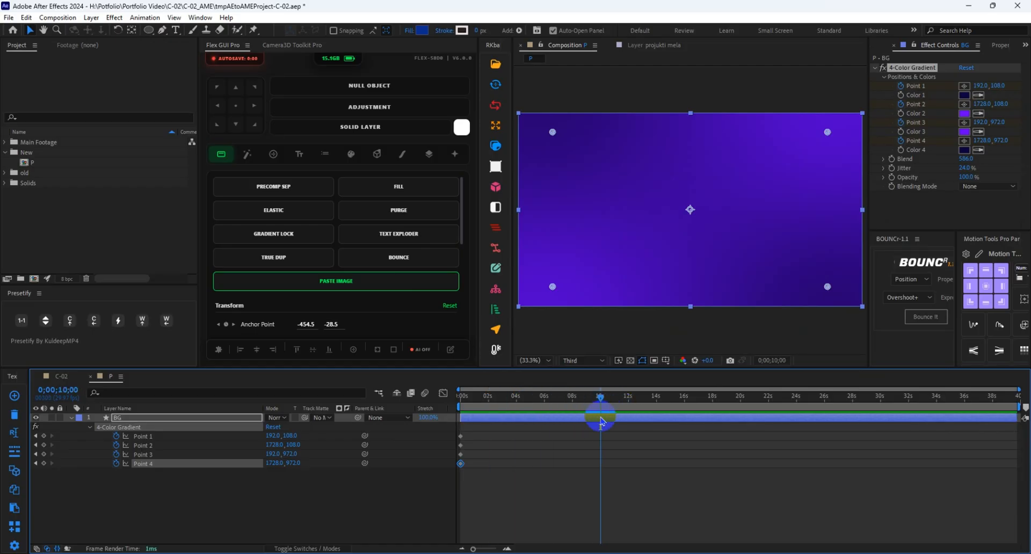
pyautogui.moveTo(558, 291); pyautogui.dragTo(815, 176)
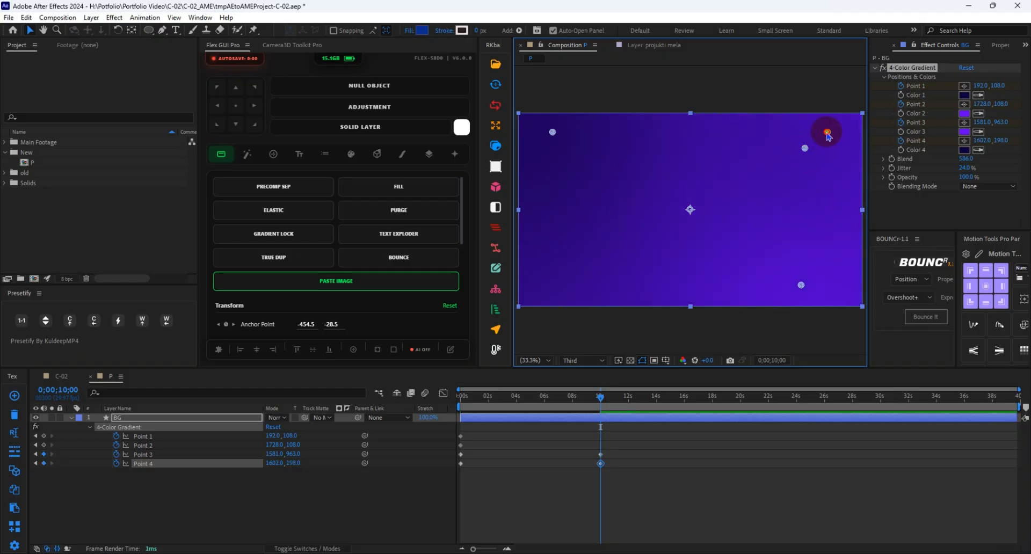
pyautogui.moveTo(825, 132); pyautogui.dragTo(621, 136)
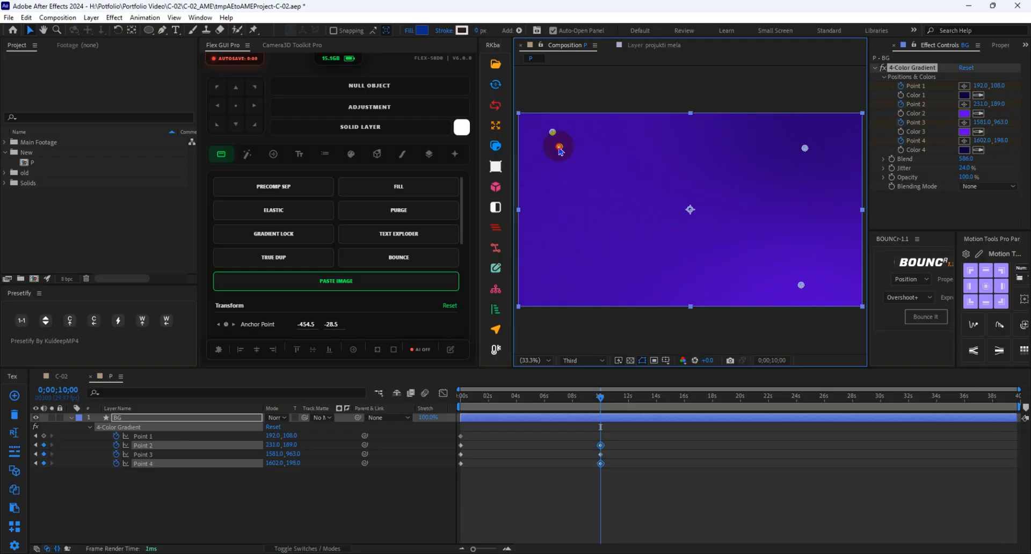
pyautogui.moveTo(552, 132); pyautogui.dragTo(554, 166)
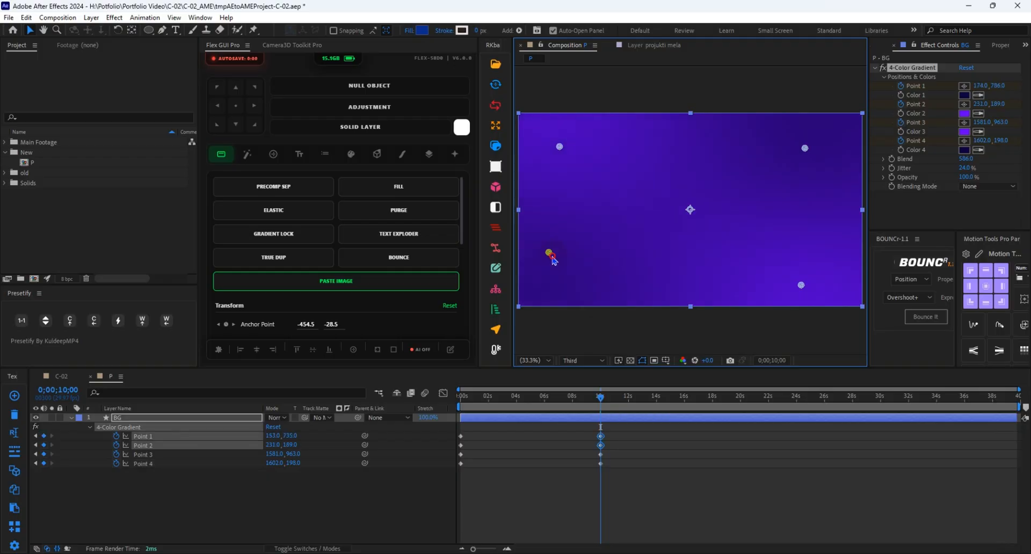
pyautogui.moveTo(557, 275); pyautogui.dragTo(559, 274)
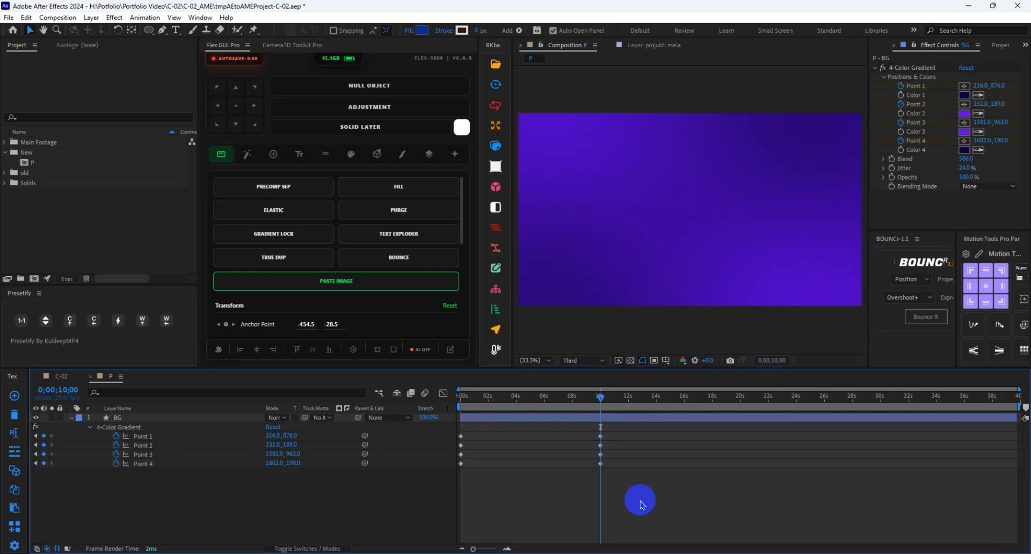
# Step: Save the project with Easy Ease applied to all gradient point keyframes, and preview the background animation from the start
pyautogui.moveTo(637, 497); pyautogui.dragTo(428, 440)
pyautogui.press('F9')
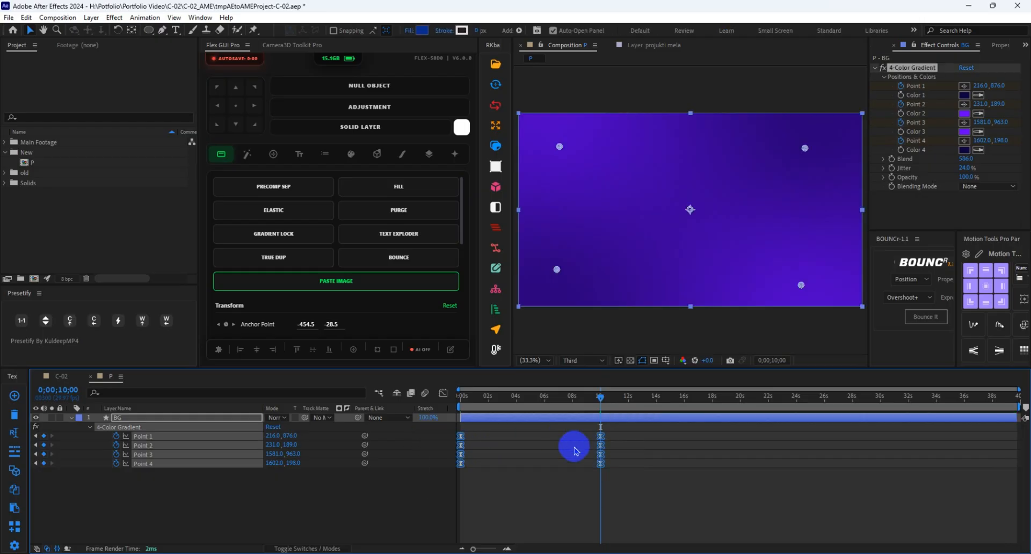
pyautogui.hotkey('ctrl', 's')
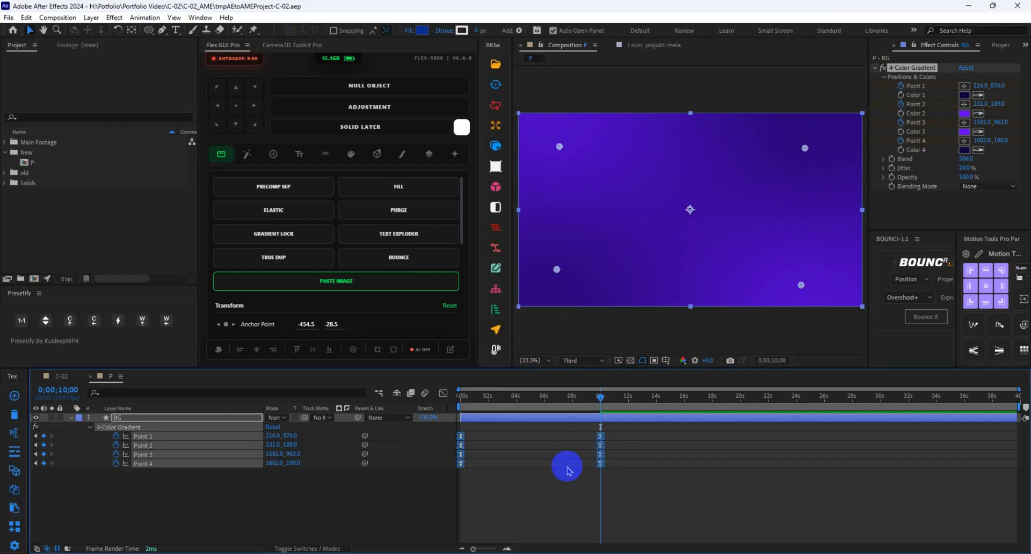
pyautogui.click(658, 495)
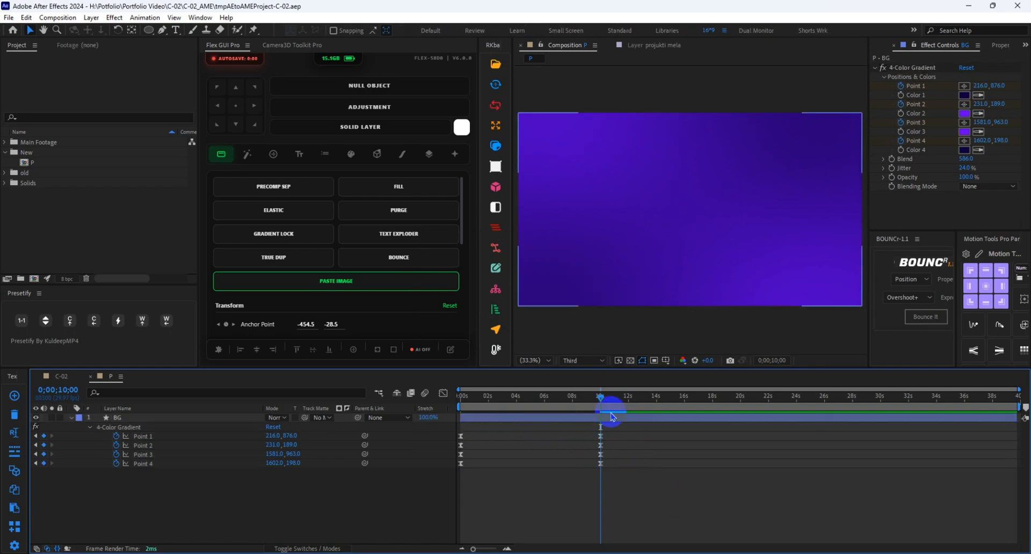
pyautogui.moveTo(600, 398); pyautogui.dragTo(419, 393)
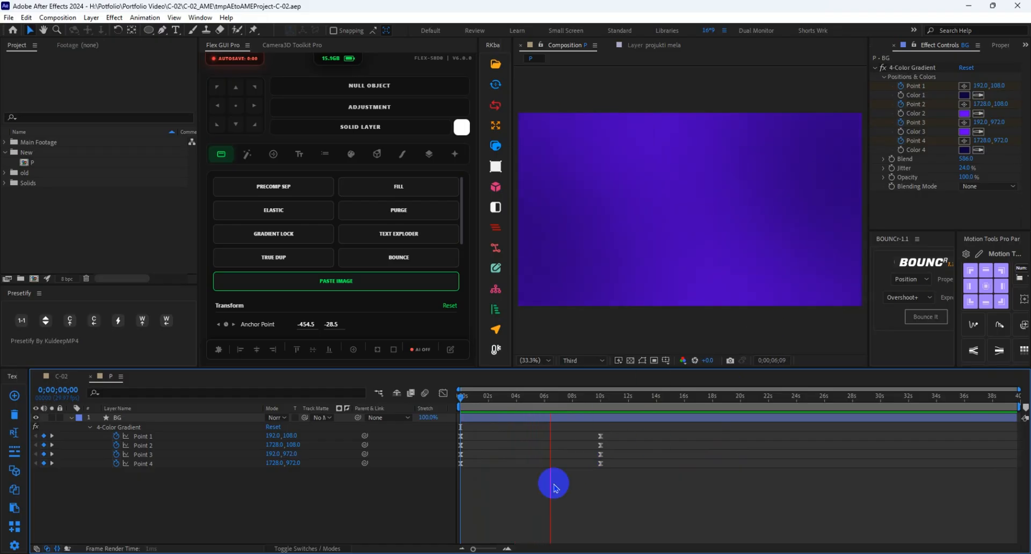
# Step: Stop the preview, scrub through the first ten seconds of the gradient background animation, and return to the start of the composition
pyautogui.press('space')
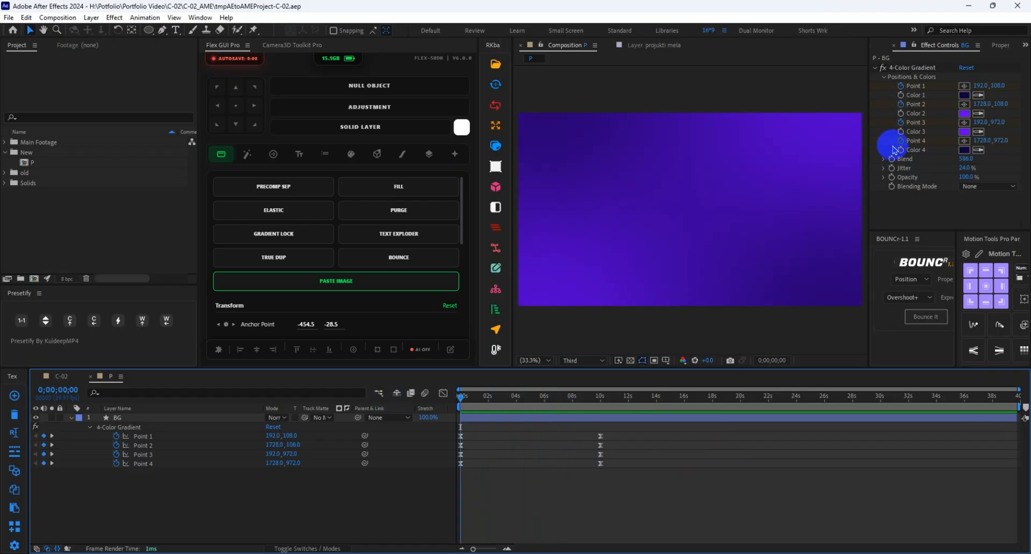
pyautogui.moveTo(461, 401); pyautogui.dragTo(592, 401)
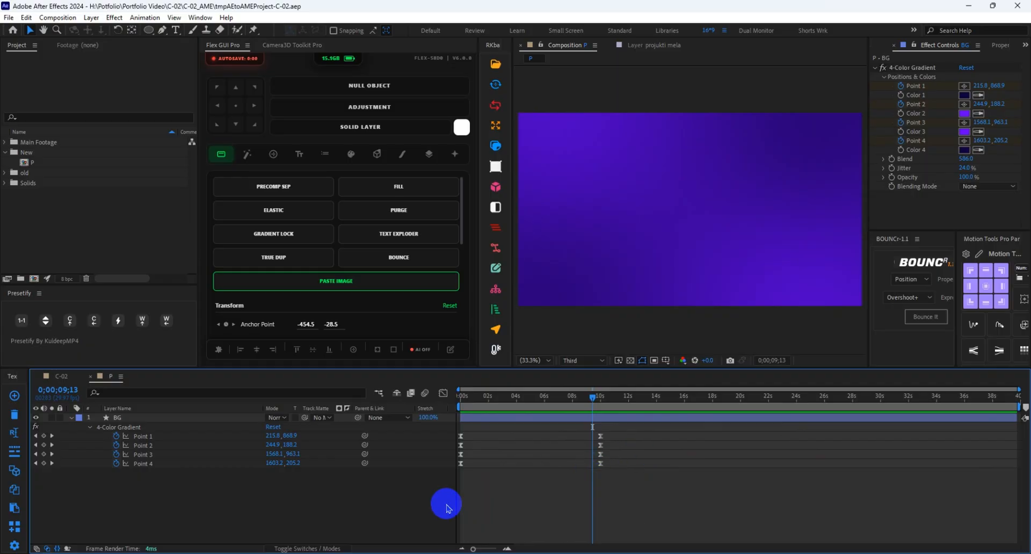
pyautogui.moveTo(591, 401); pyautogui.dragTo(513, 411)
pyautogui.press('Home')
pyautogui.click(683, 492)
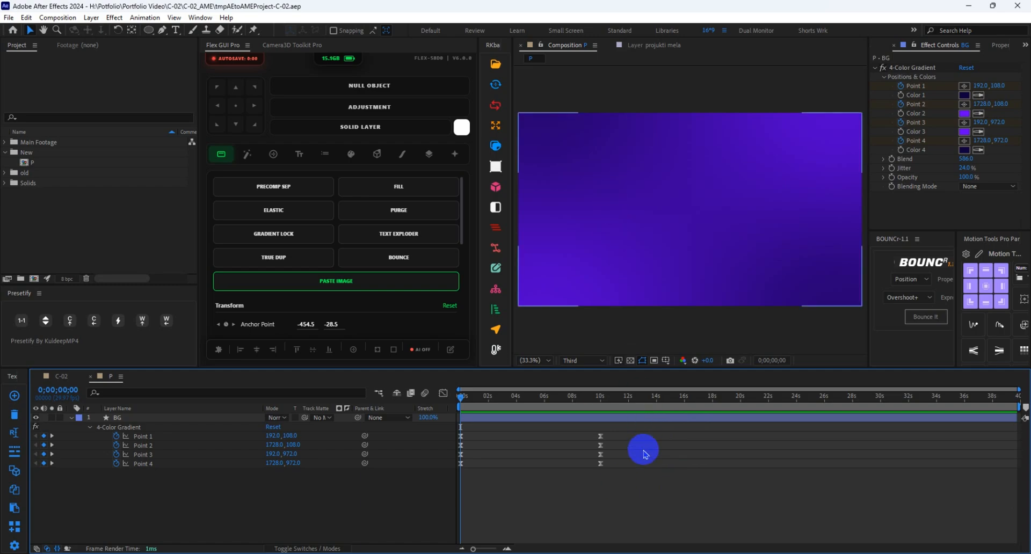
pyautogui.click(606, 420)
pyautogui.click(637, 458)
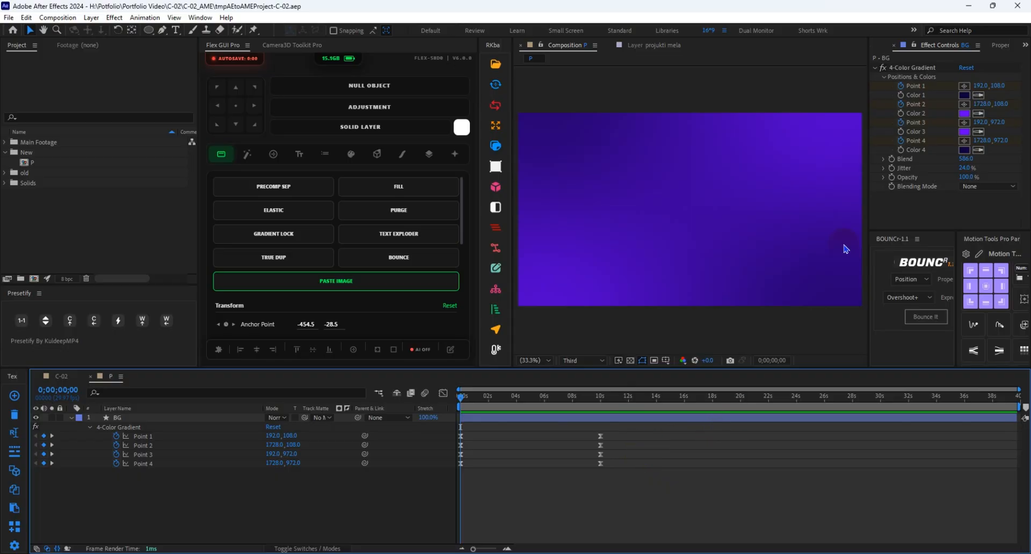
# Step: Apply the Noise effect to the BG layer and try different amounts of noise, ending at 0%
pyautogui.scroll(1, 938, 46)
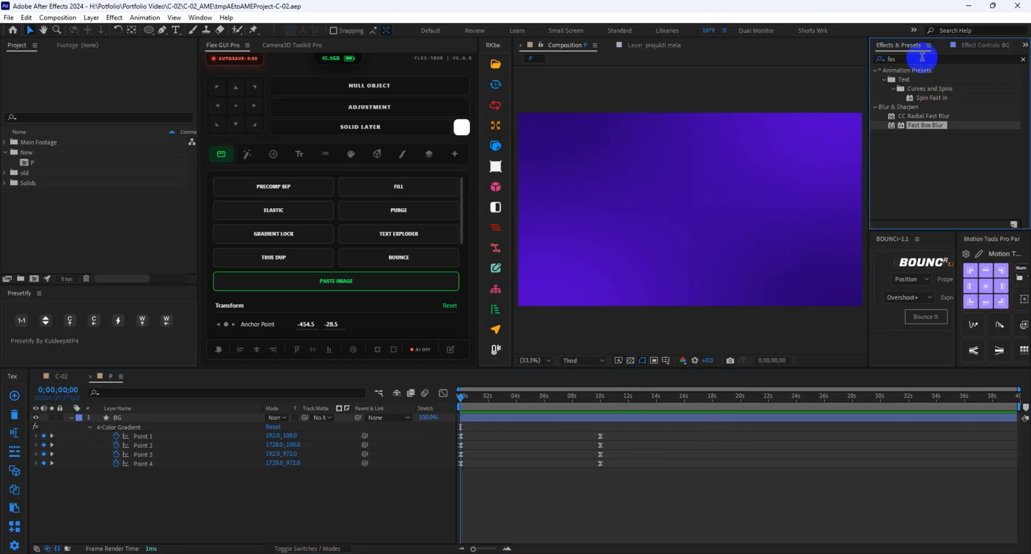
pyautogui.click(869, 58)
pyautogui.write('noic')
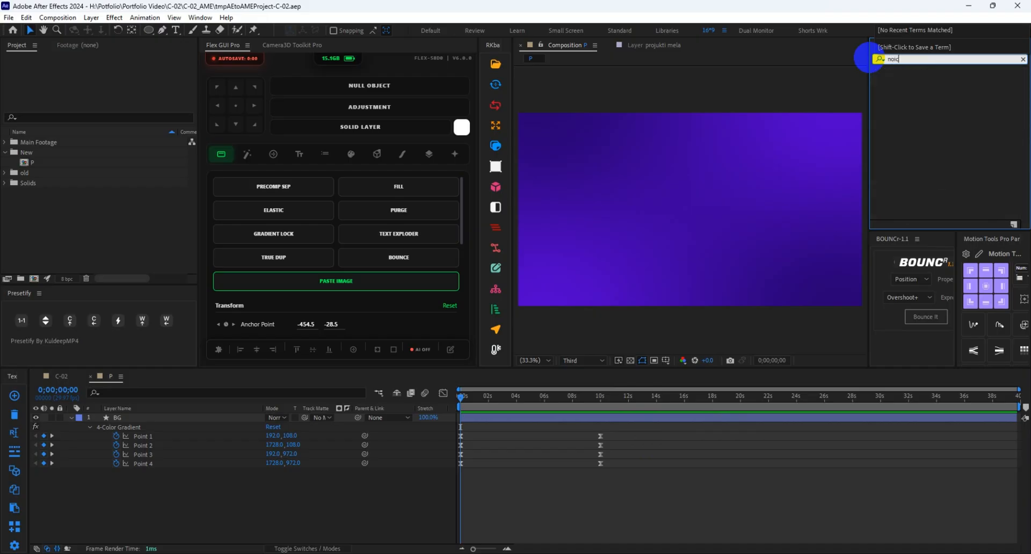
pyautogui.press('BackSpace')
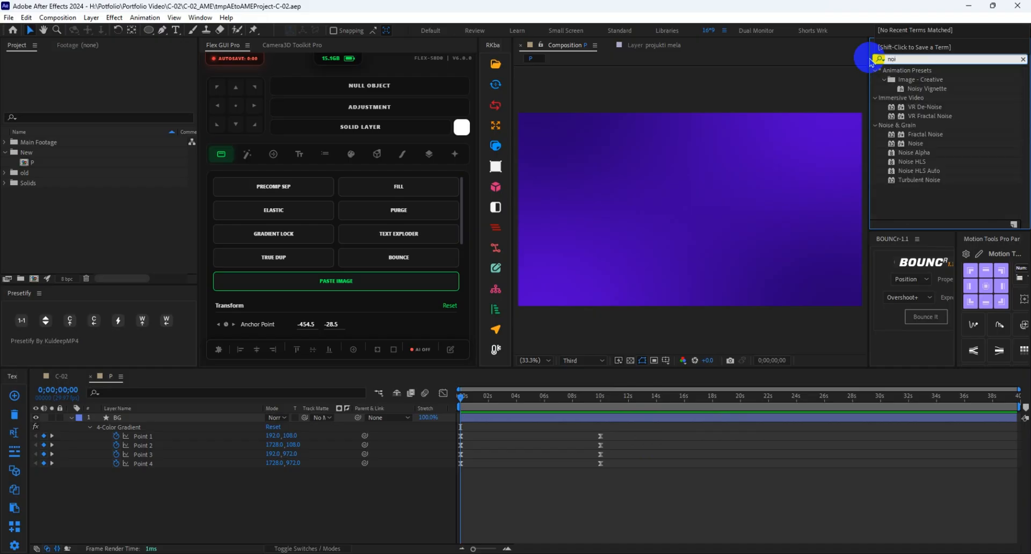
pyautogui.click(889, 213)
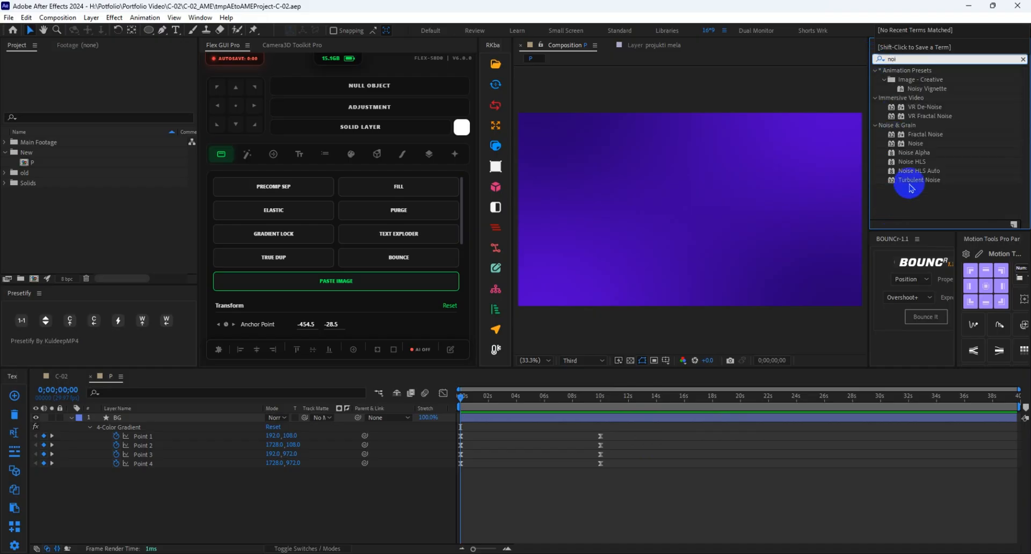
pyautogui.click(907, 195)
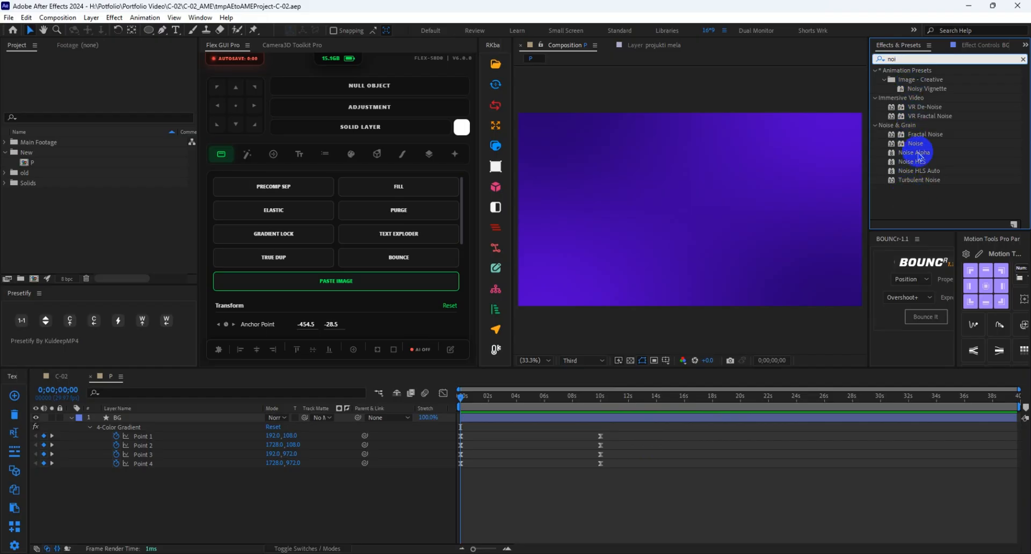
pyautogui.moveTo(915, 144); pyautogui.dragTo(623, 420)
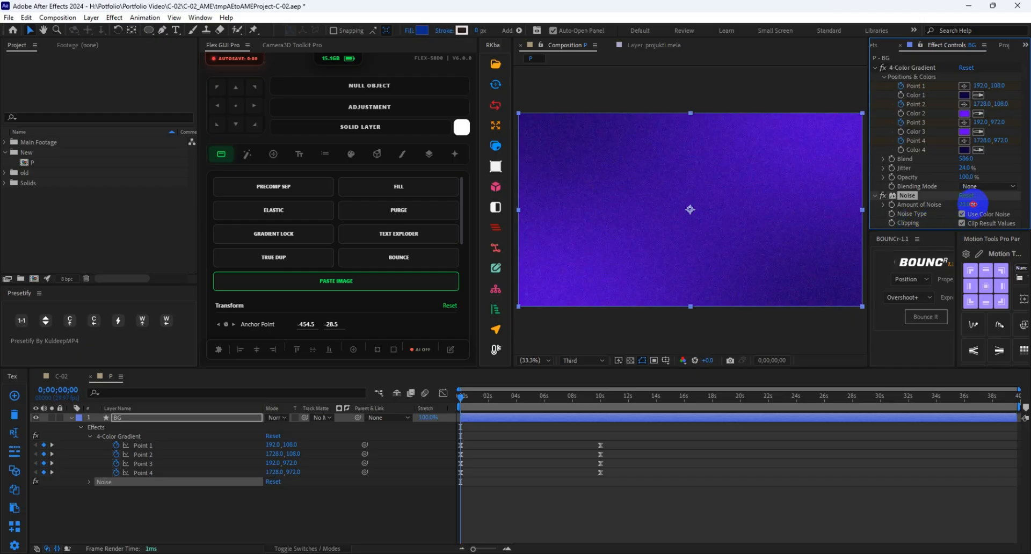
pyautogui.moveTo(986, 204); pyautogui.dragTo(989, 204)
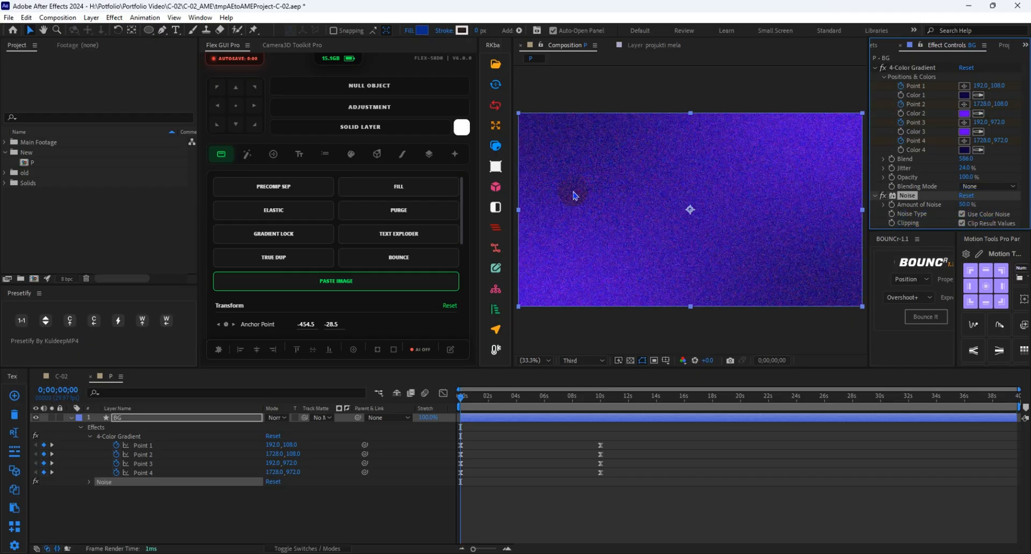
pyautogui.moveTo(965, 205); pyautogui.dragTo(944, 206)
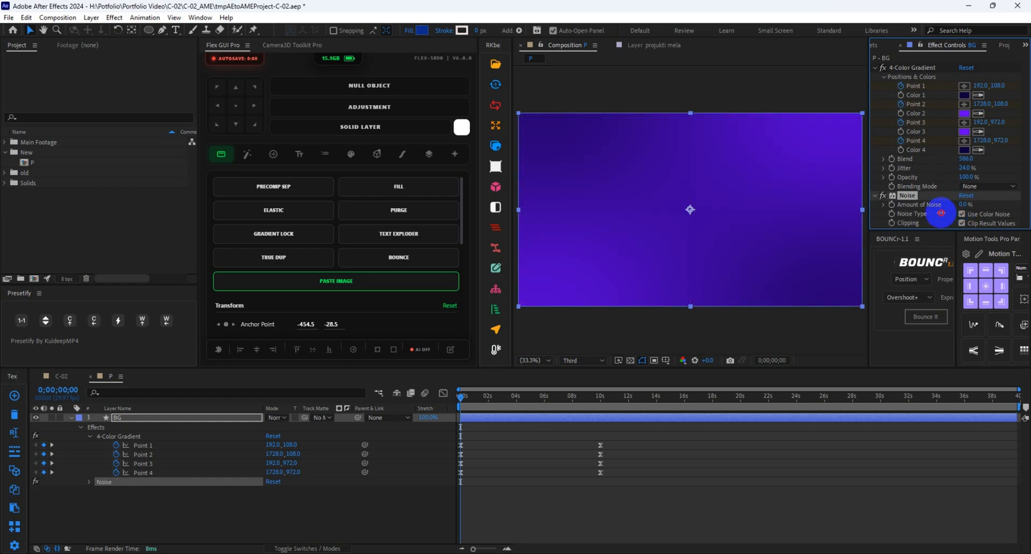
# Step: Delete the Noise effect from the BG layer
pyautogui.click(691, 454)
pyautogui.click(907, 196)
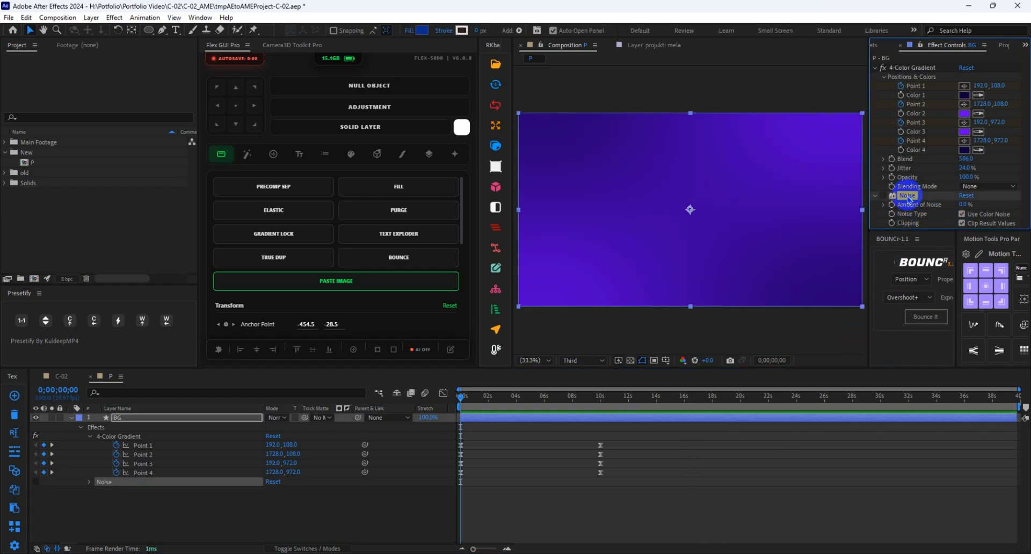
pyautogui.press('Delete')
pyautogui.click(655, 460)
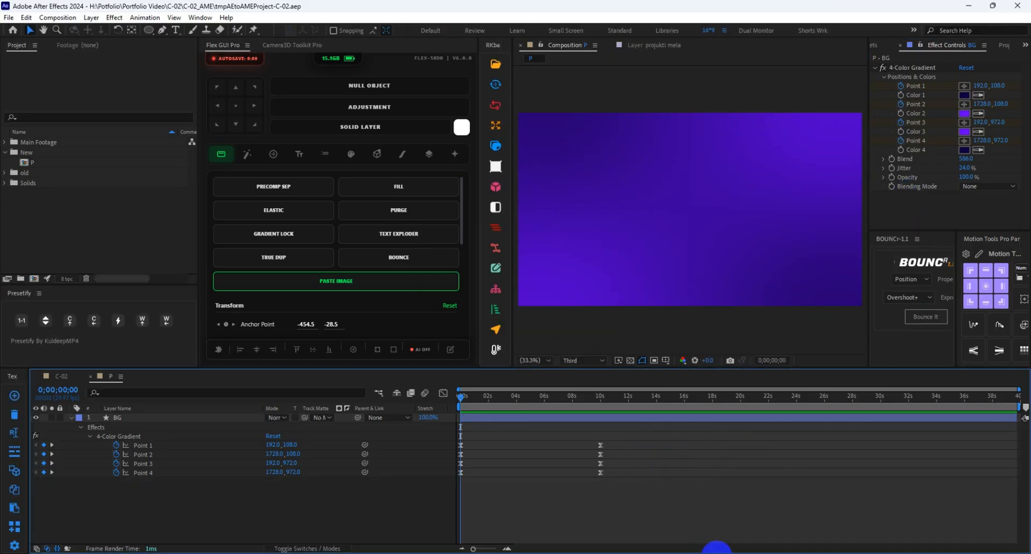
# Step: Switch to the Google Meet call in Chrome to check it, and return to After Effects
pyautogui.moveTo(717, 552)
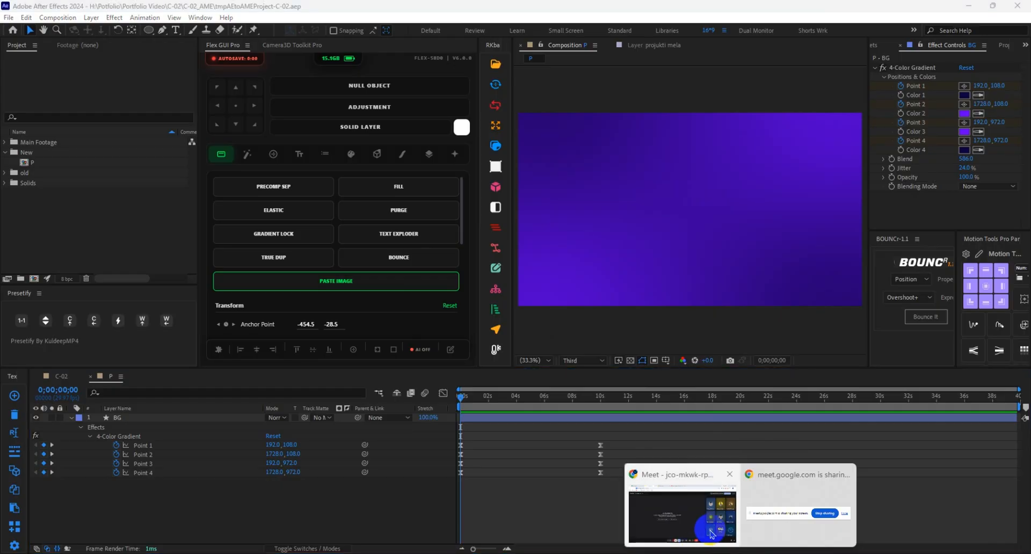
pyautogui.click(713, 515)
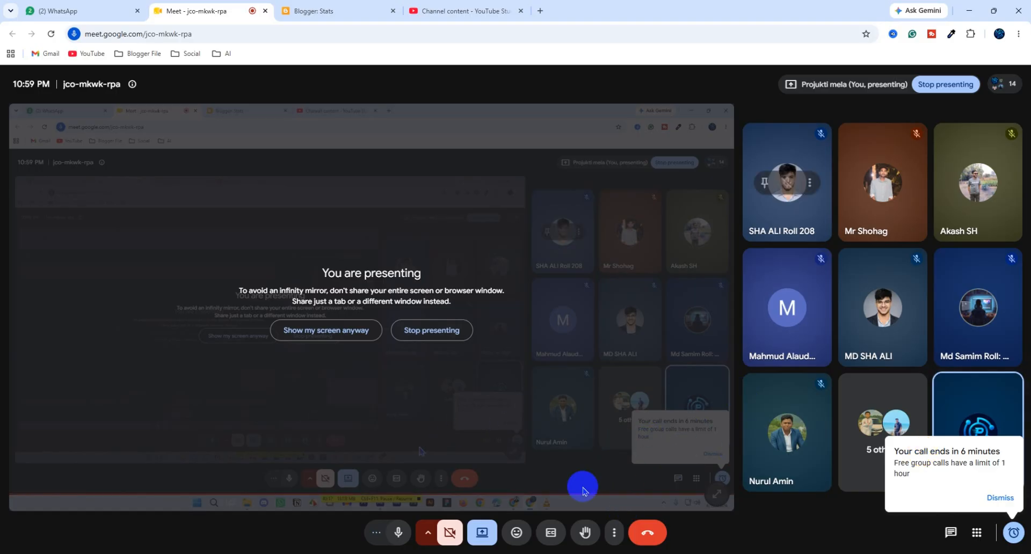
pyautogui.moveTo(526, 542)
pyautogui.click(524, 478)
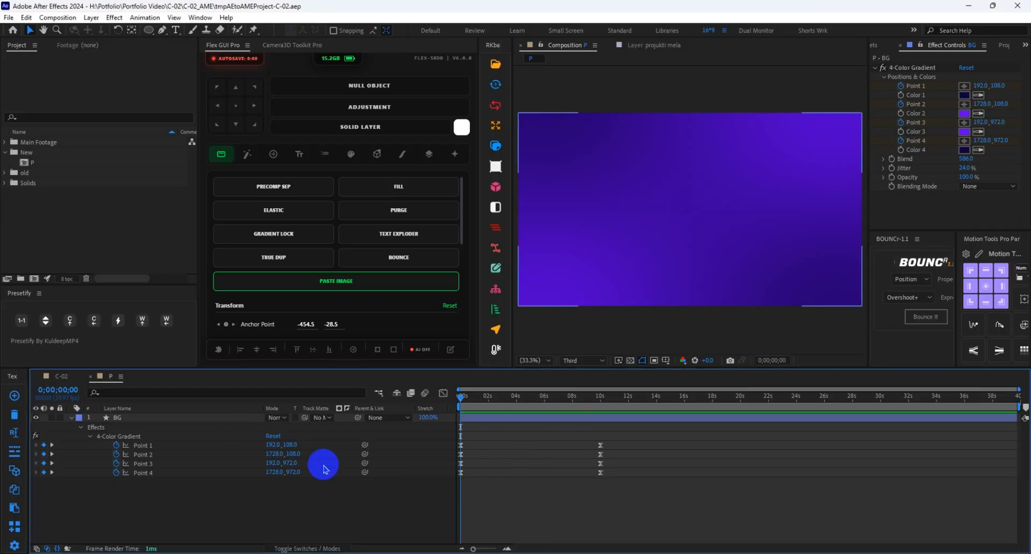
# Step: In composition C-02, go to the start and show the keyframes of the Looking For and Video Editor text layers
pyautogui.click(60, 376)
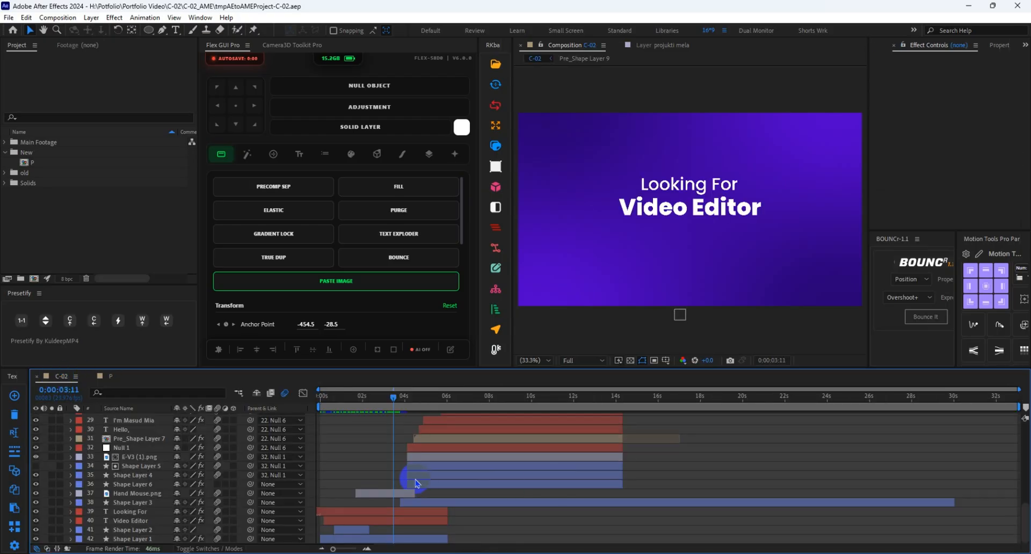
pyautogui.moveTo(402, 415); pyautogui.dragTo(313, 399)
pyautogui.click(349, 515)
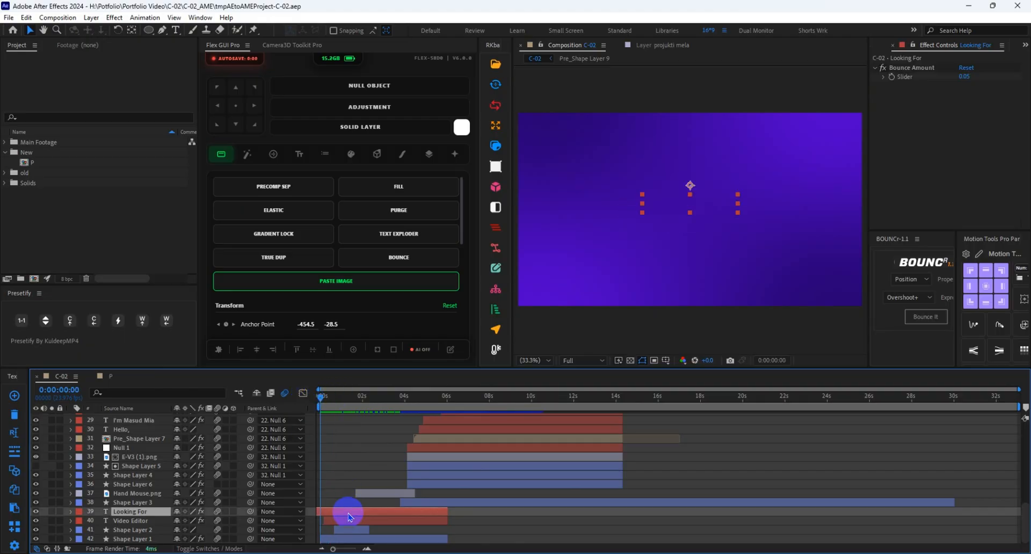
pyautogui.keyDown('shift'); pyautogui.click(352, 520); pyautogui.keyUp('shift')
pyautogui.press('u')
pyautogui.click(357, 520)
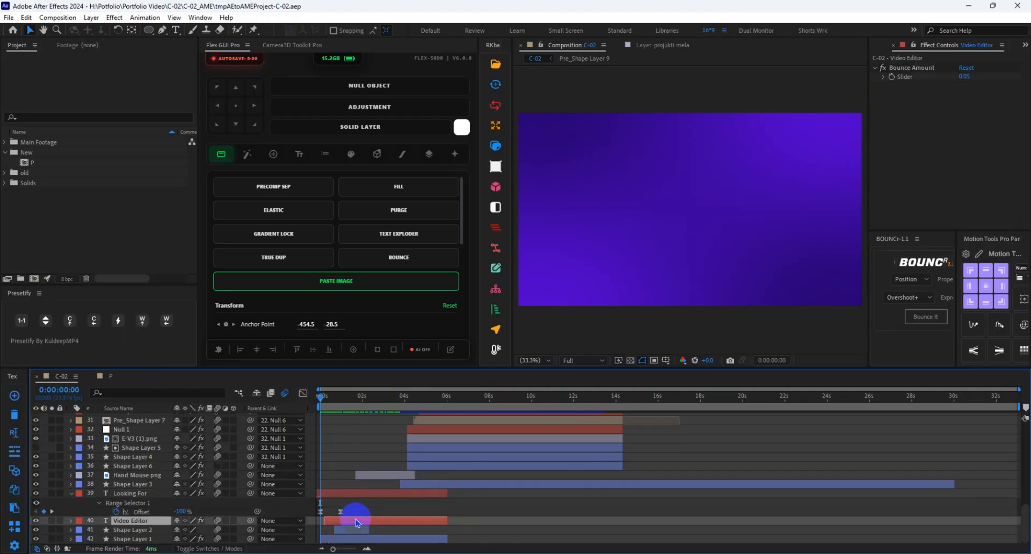
pyautogui.scroll(-1, 356, 522)
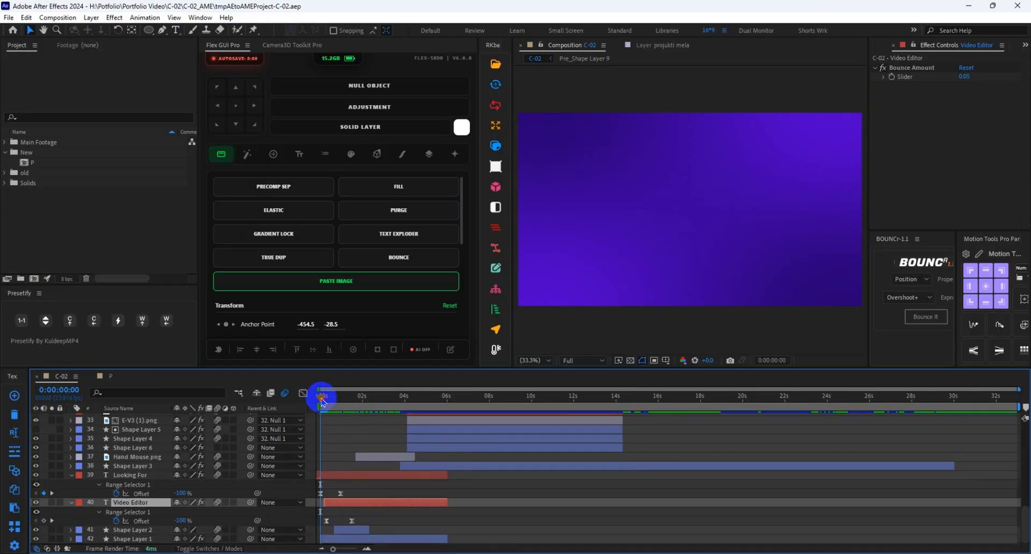
pyautogui.moveTo(322, 398); pyautogui.dragTo(299, 395)
# Step: Return to composition P and collapse the BG layer's effect properties in the timeline
pyautogui.click(110, 377)
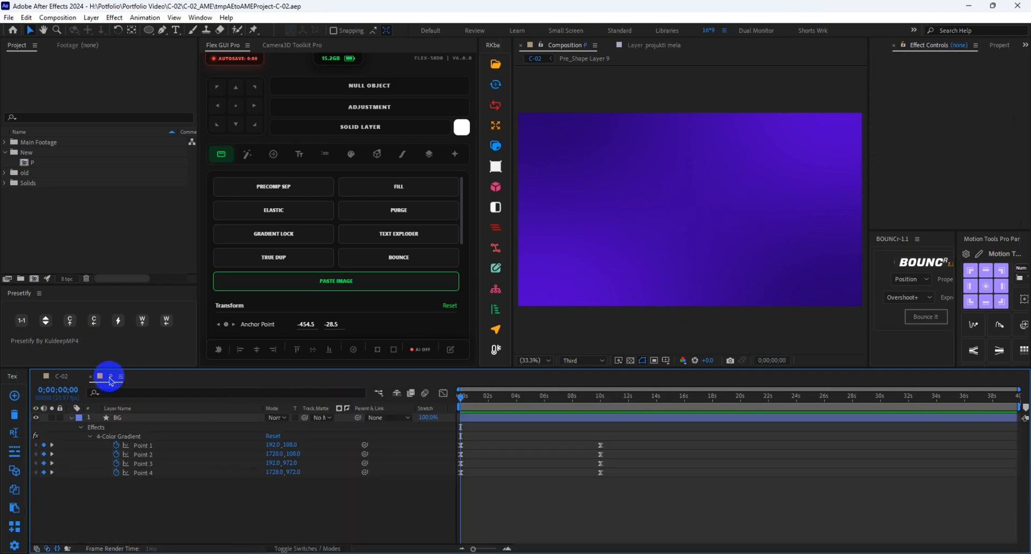
pyautogui.click(544, 476)
pyautogui.click(544, 422)
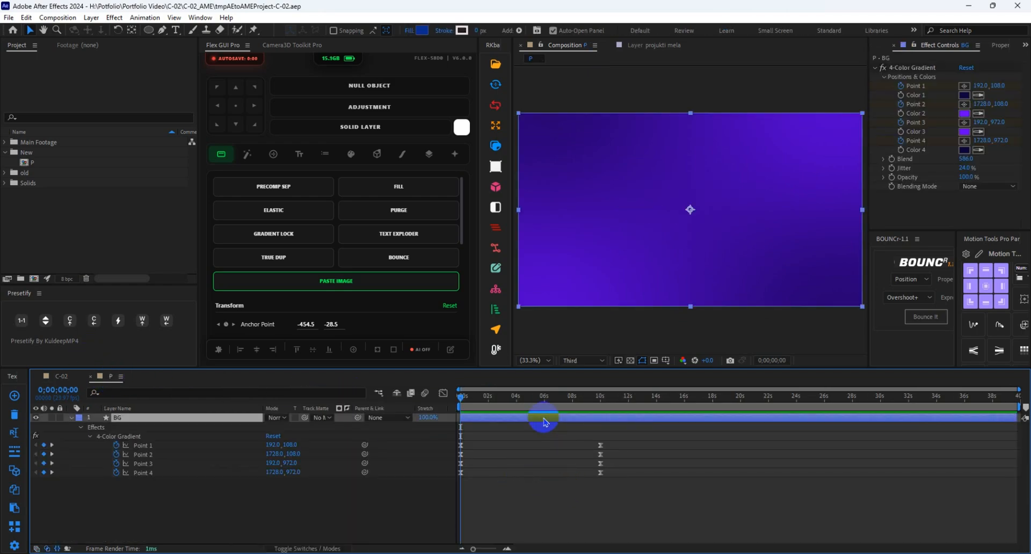
pyautogui.click(561, 472)
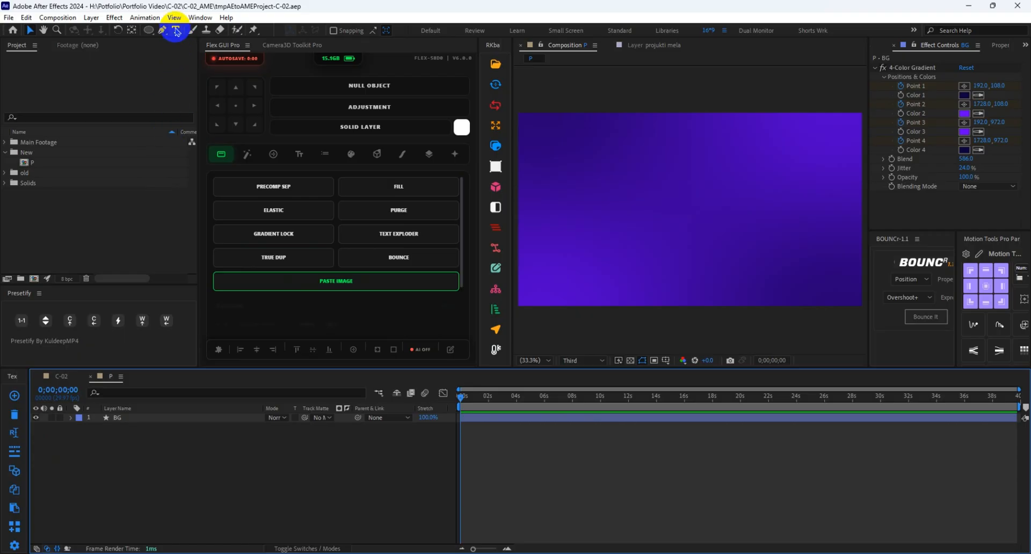
# Step: Create a text layer reading "Looking For" near the middle of composition P
pyautogui.click(176, 31)
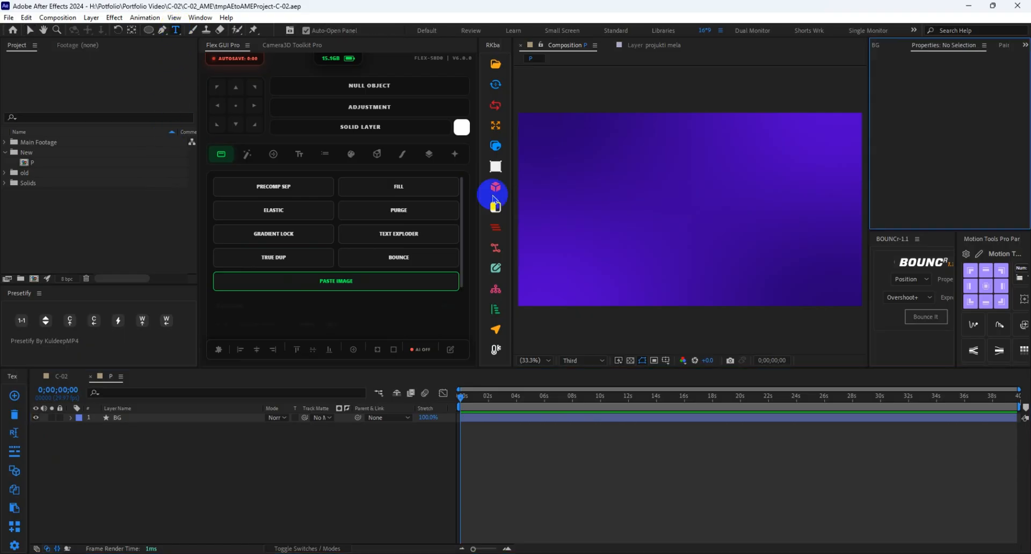
pyautogui.click(651, 214)
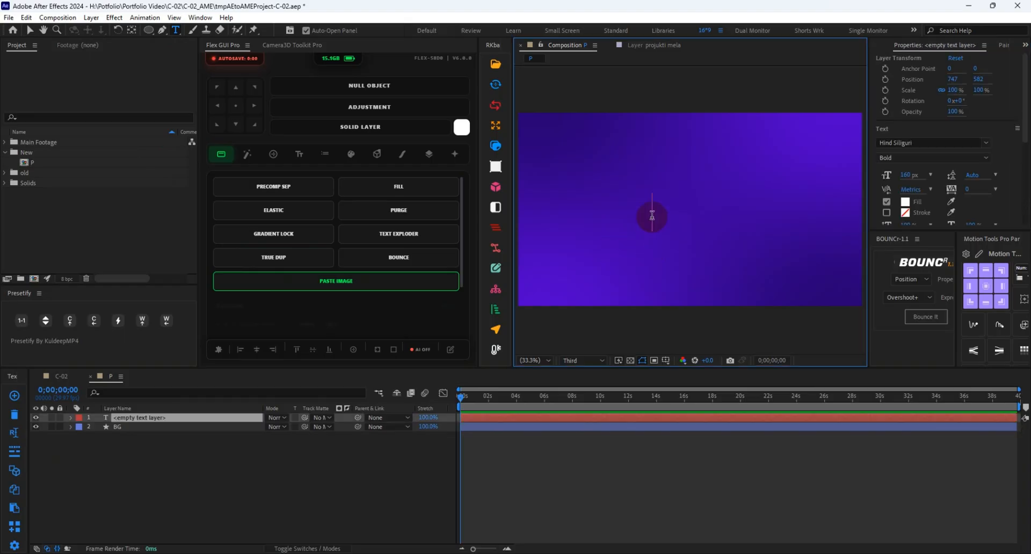
pyautogui.write('Loking')
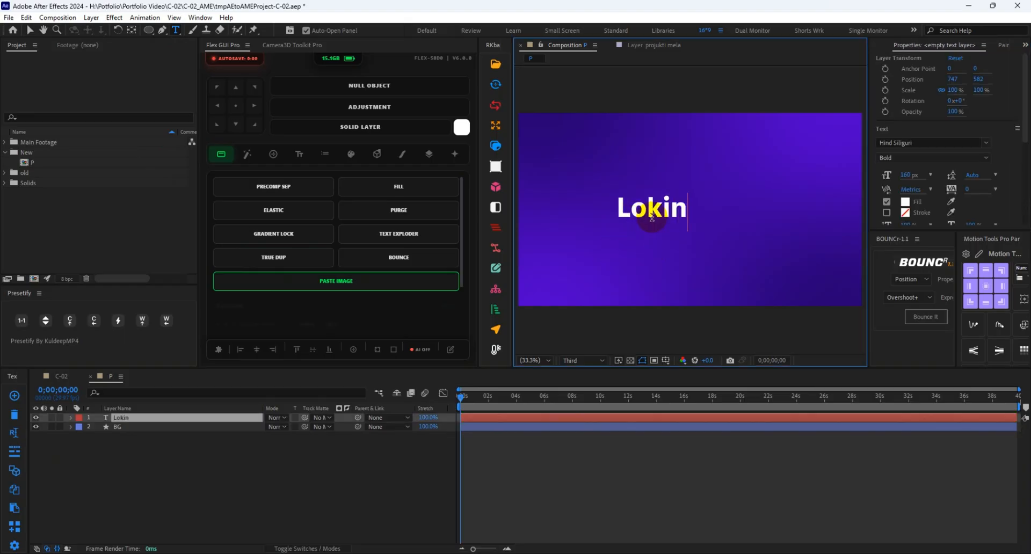
pyautogui.press('BackSpace')
pyautogui.press('BackSpace')
pyautogui.press('BackSpace')
pyautogui.press('BackSpace')
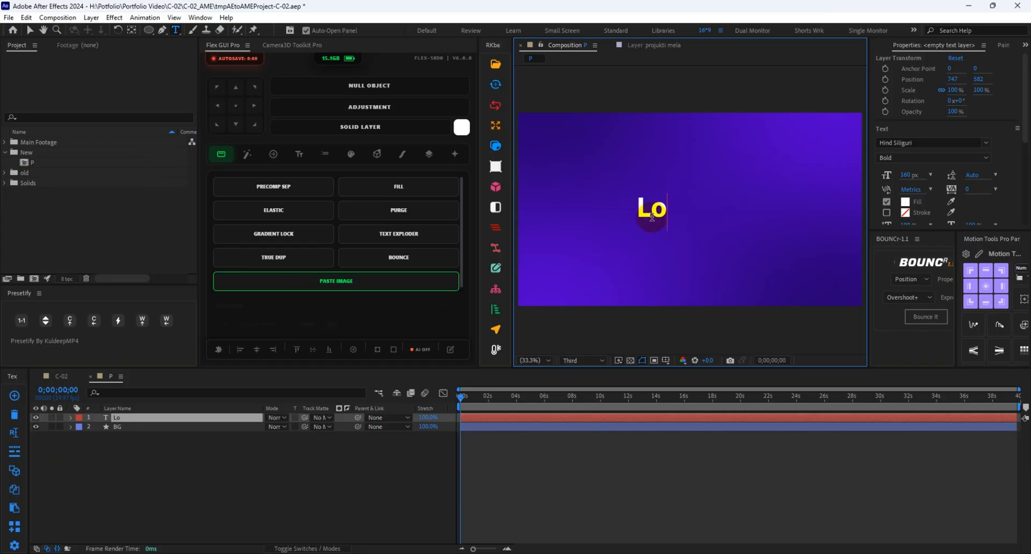
pyautogui.write('oking')
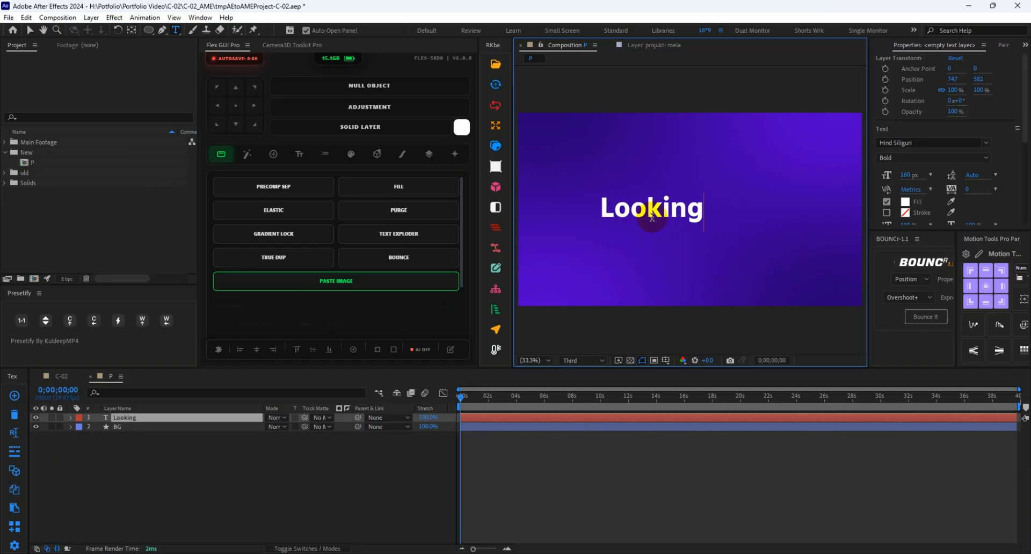
pyautogui.write(' For')
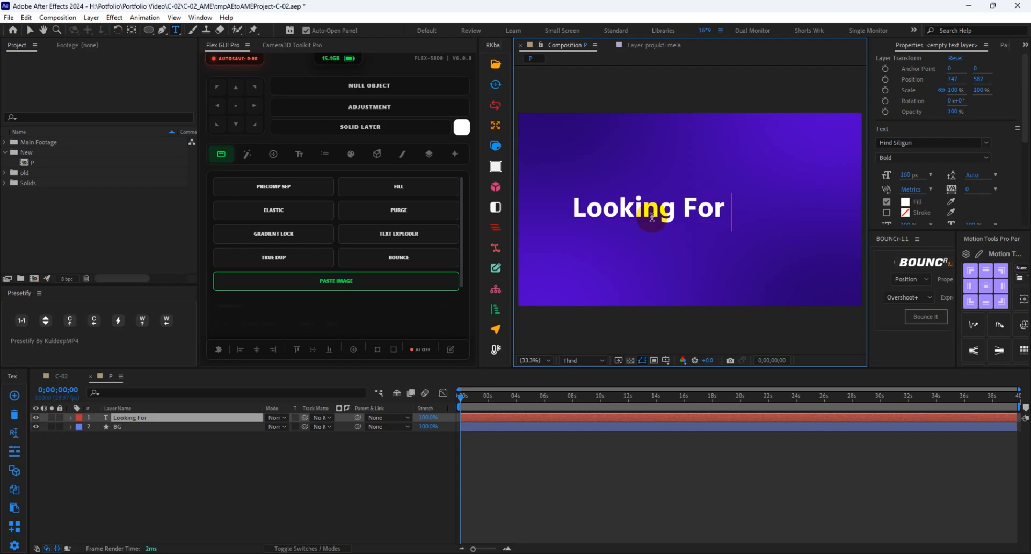
pyautogui.click(620, 211)
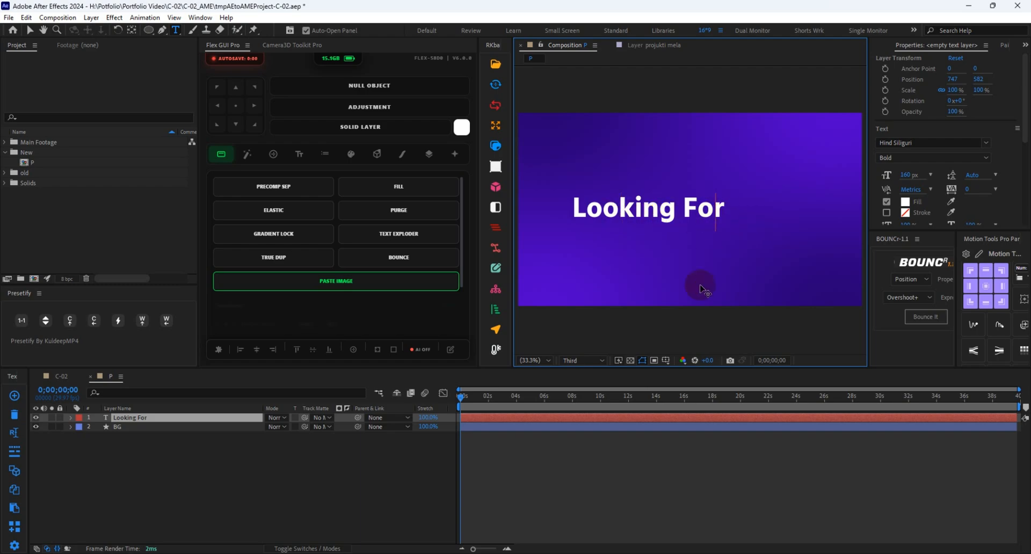
pyautogui.click(584, 483)
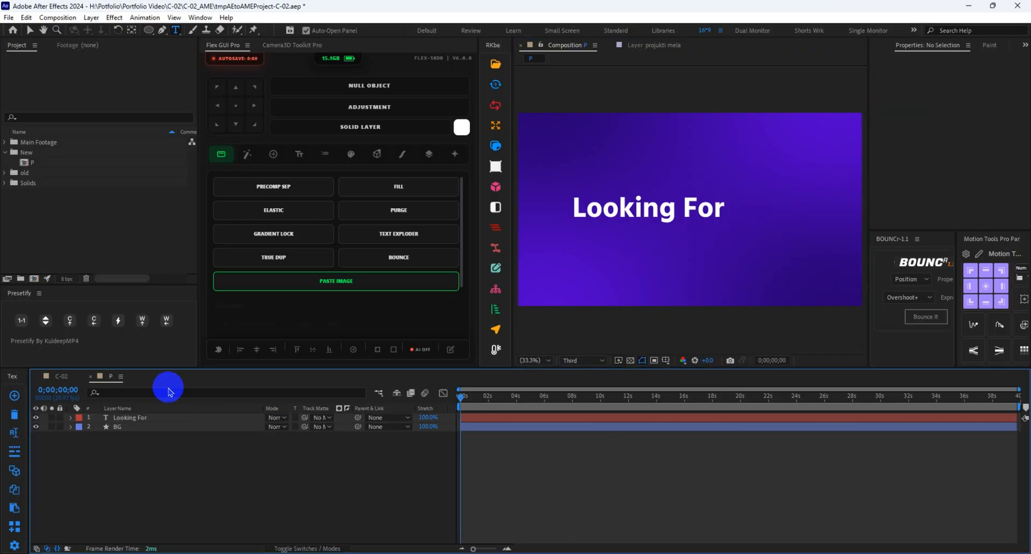
# Step: Check the title text in composition C-02 at 0:00:00:22, and return to composition P with the Looking For layer selected
pyautogui.click(62, 377)
pyautogui.moveTo(375, 396); pyautogui.dragTo(340, 399)
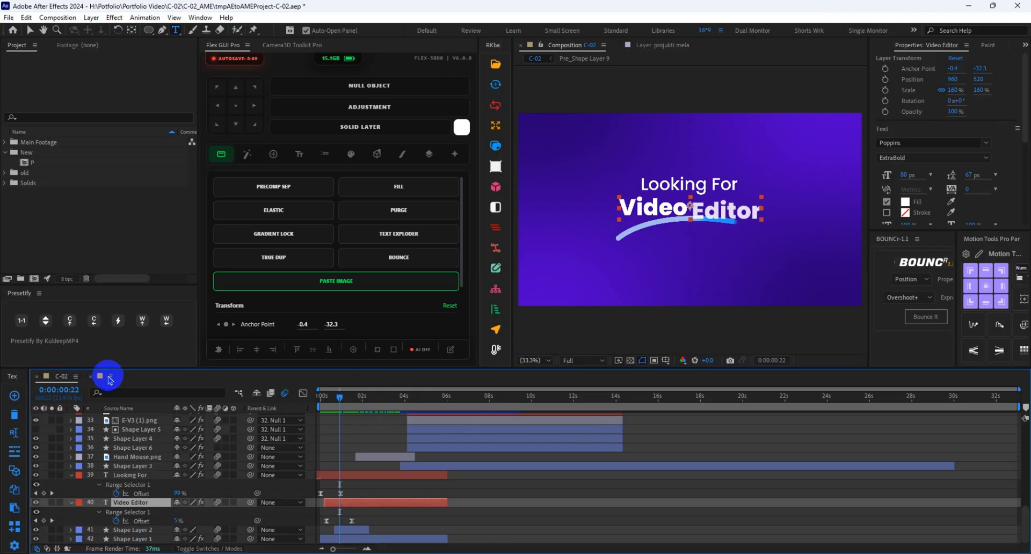
pyautogui.click(109, 379)
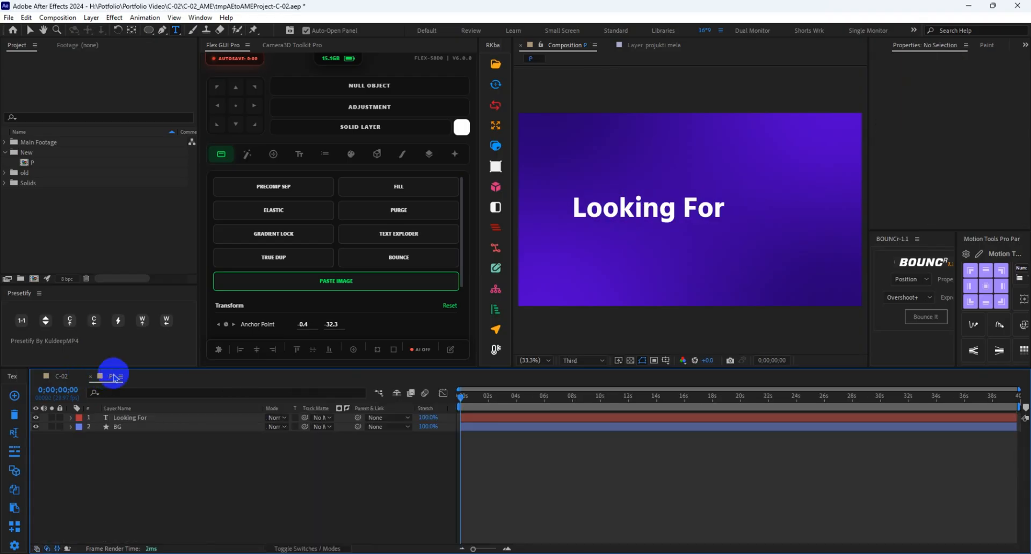
pyautogui.click(486, 420)
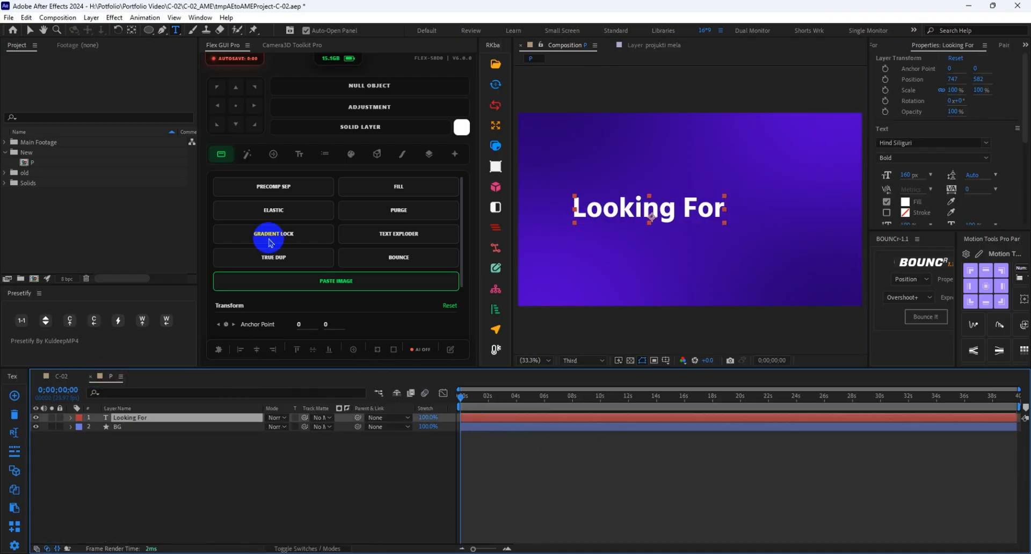
# Step: Centre the anchor point of the Looking For layer on its text, switch to the Selection tool, and save the project
pyautogui.click(552, 465)
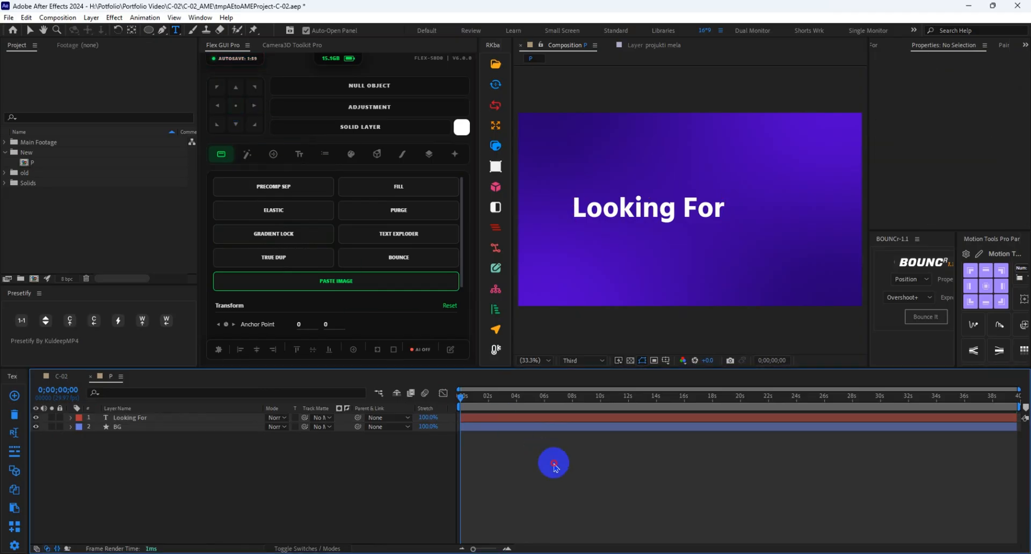
pyautogui.click(499, 422)
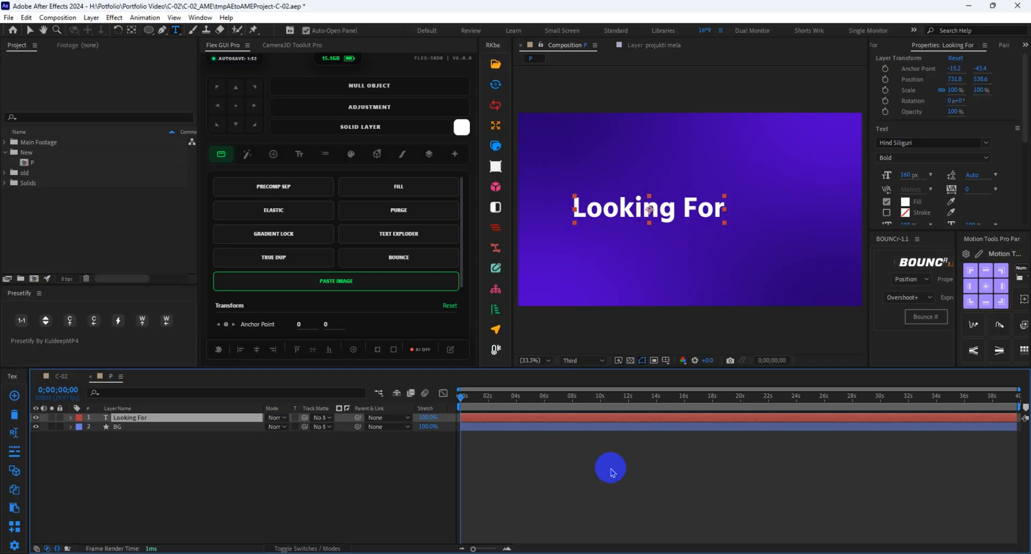
pyautogui.click(588, 448)
pyautogui.press('v')
pyautogui.hotkey('ctrl', 's')
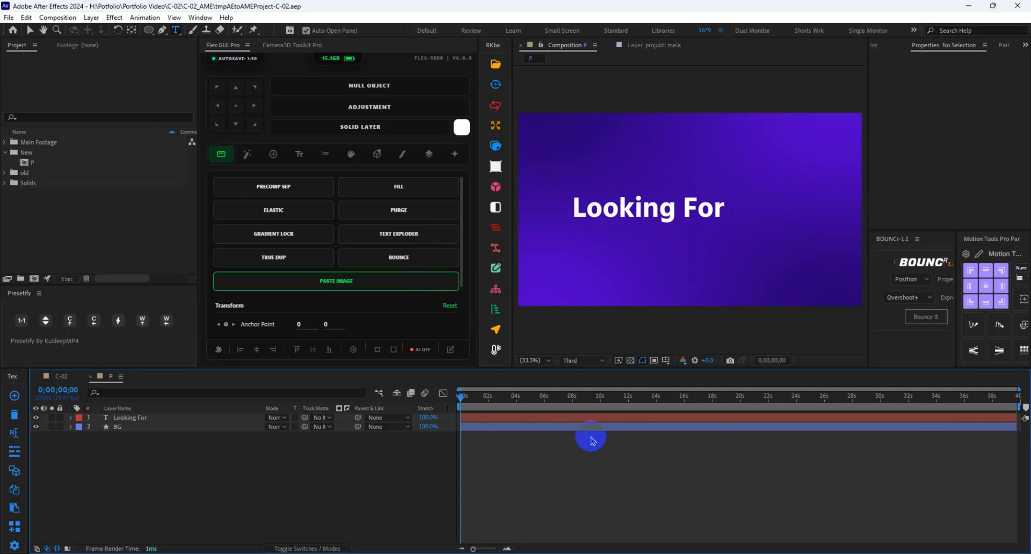
# Step: Align the Looking For text to the horizontal centre of composition P
pyautogui.click(513, 418)
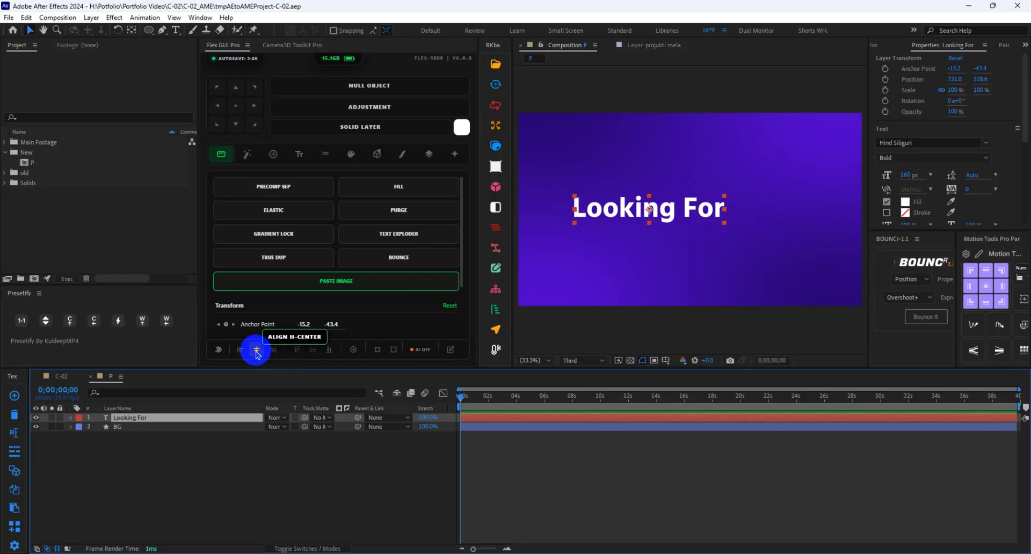
pyautogui.click(257, 349)
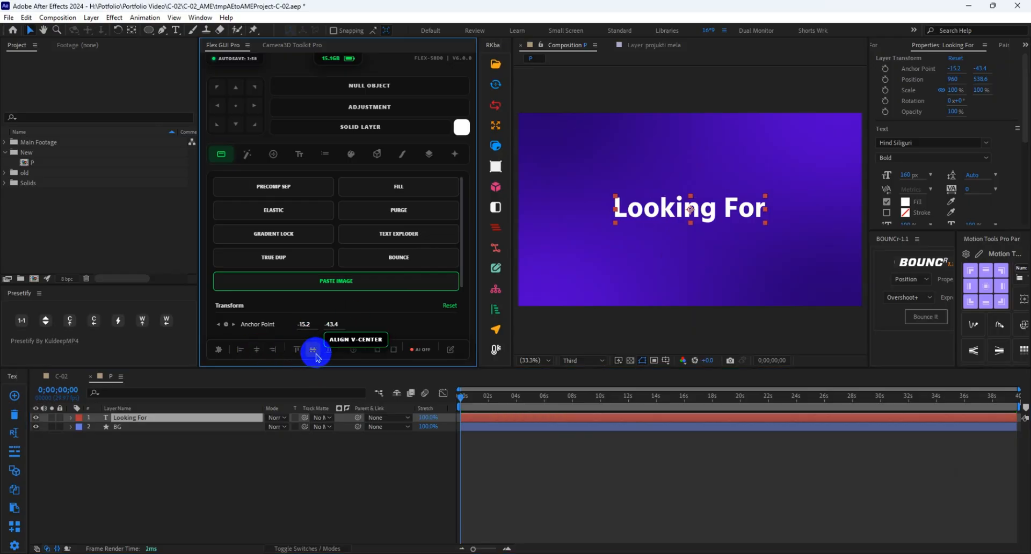
pyautogui.click(560, 460)
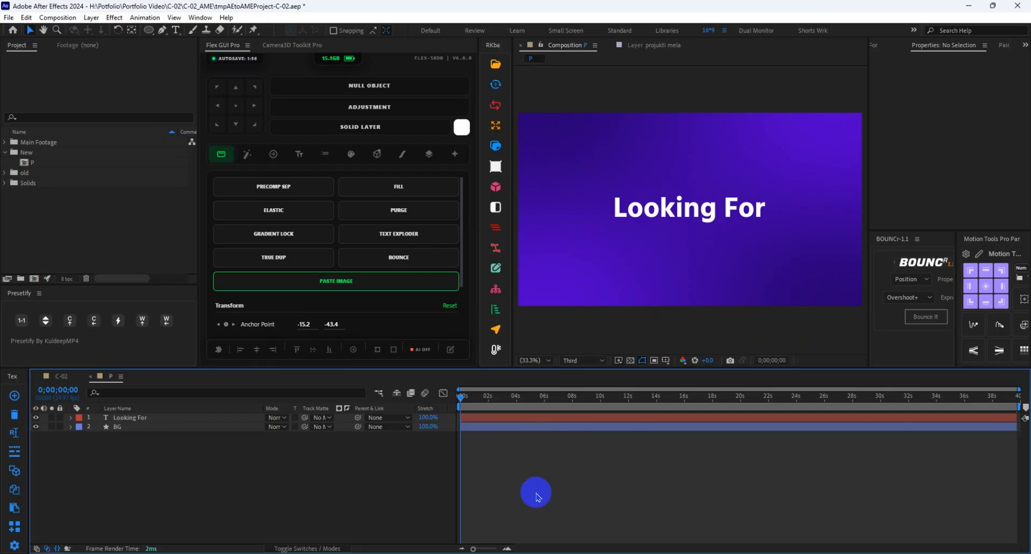
# Step: Show the Position and Scale properties of the Looking For layer in the timeline
pyautogui.click(514, 418)
pyautogui.press('p')
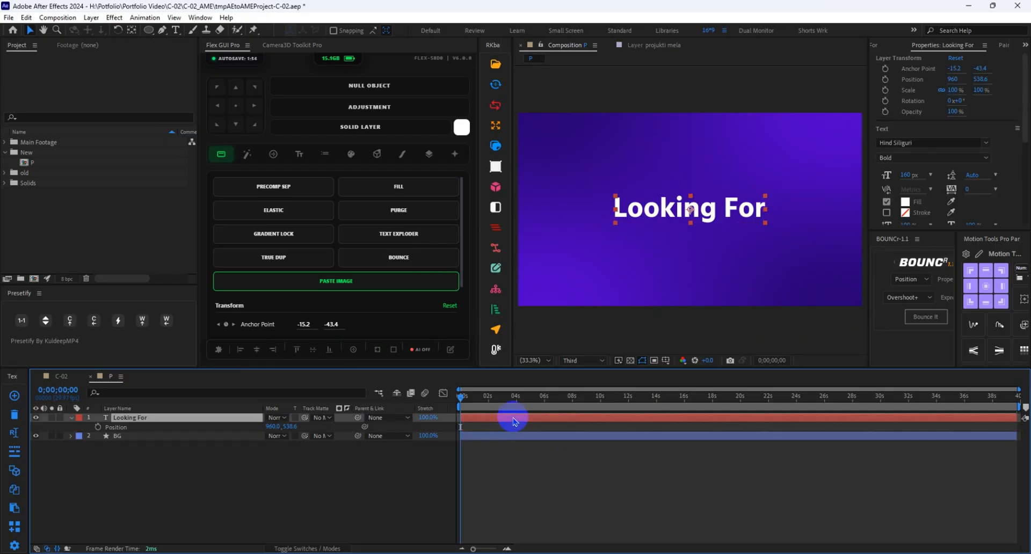
pyautogui.hotkey('shift', 's')
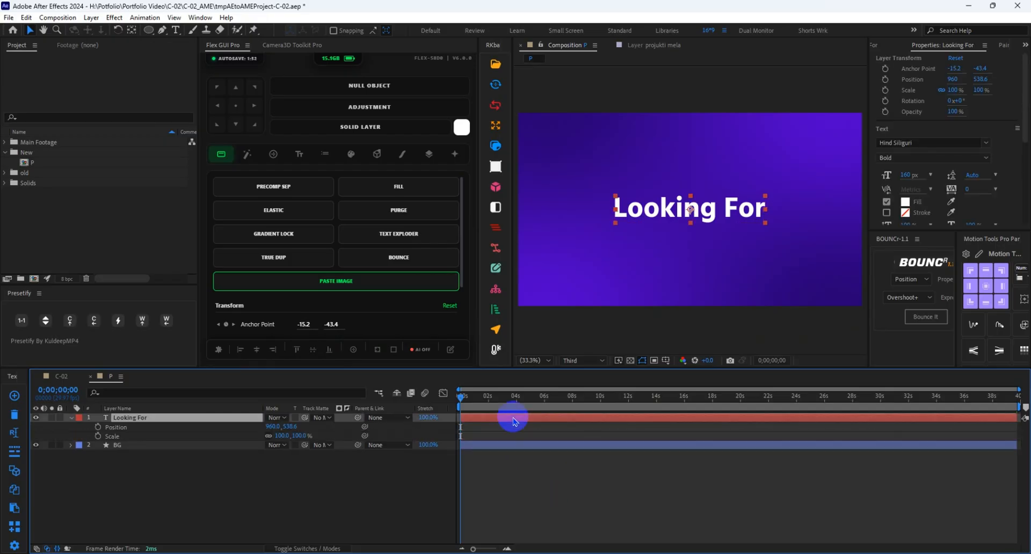
# Step: In composition C-02, compare the text settings of the Looking For and Video Editor layers and check the title around 0:00:01:02
pyautogui.click(62, 376)
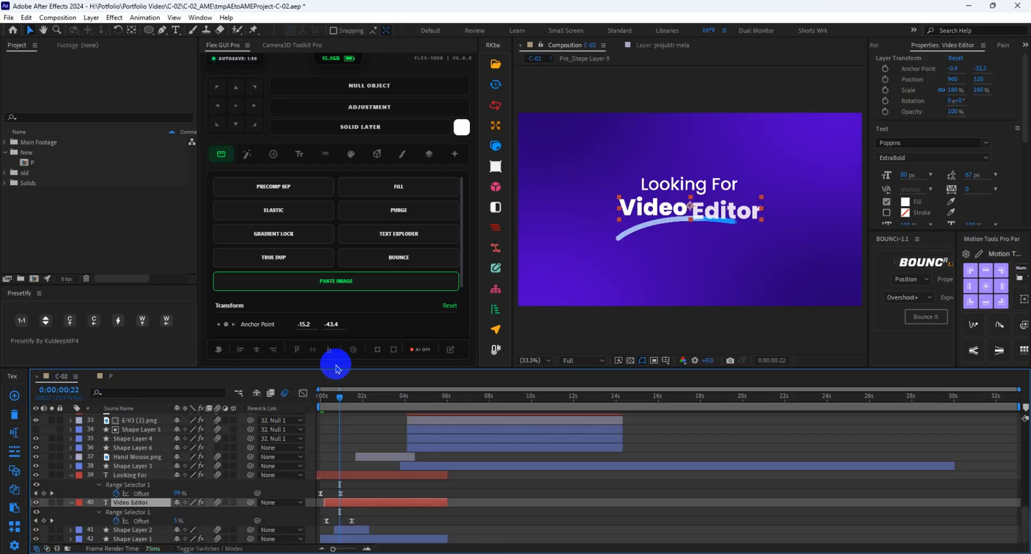
pyautogui.click(392, 524)
pyautogui.click(387, 501)
pyautogui.click(379, 477)
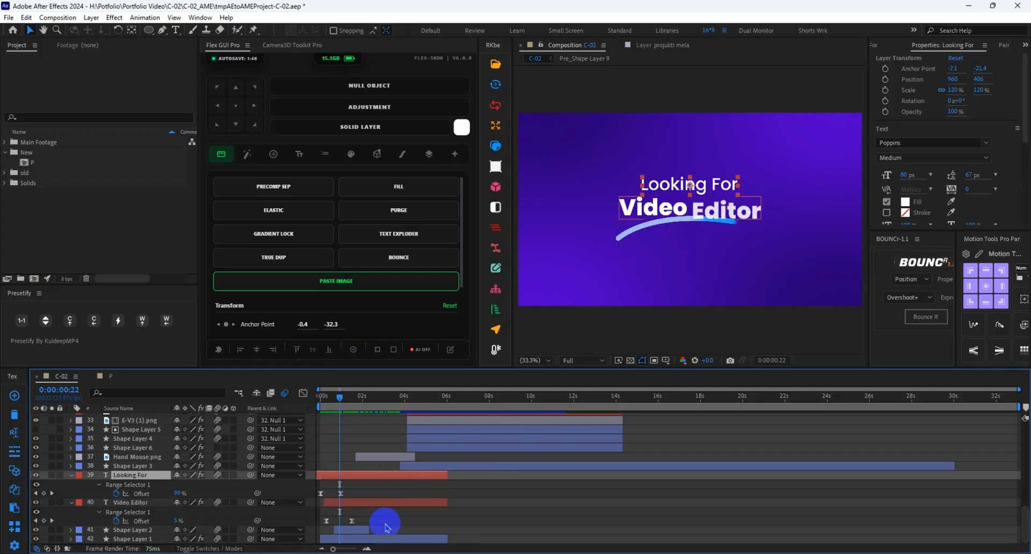
pyautogui.click(379, 509)
pyautogui.click(374, 502)
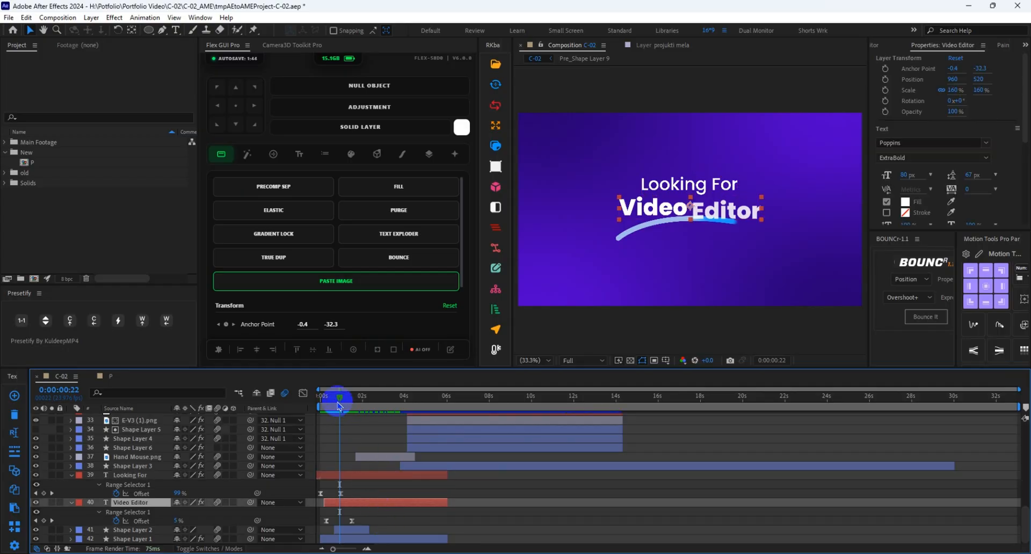
pyautogui.moveTo(339, 405)
pyautogui.mouseDown()
pyautogui.moveTo(315, 395)
pyautogui.moveTo(342, 397)
pyautogui.mouseUp()
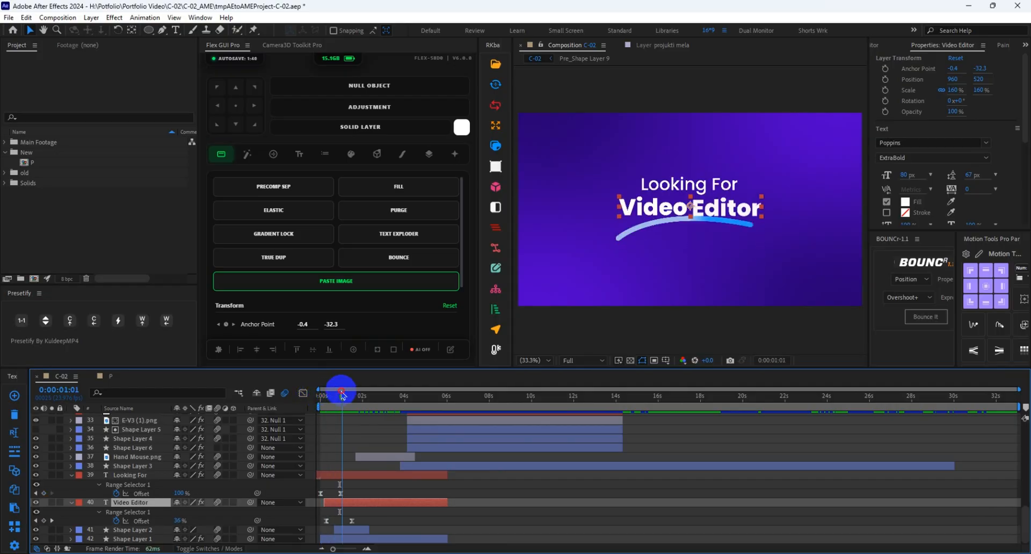
pyautogui.click(387, 524)
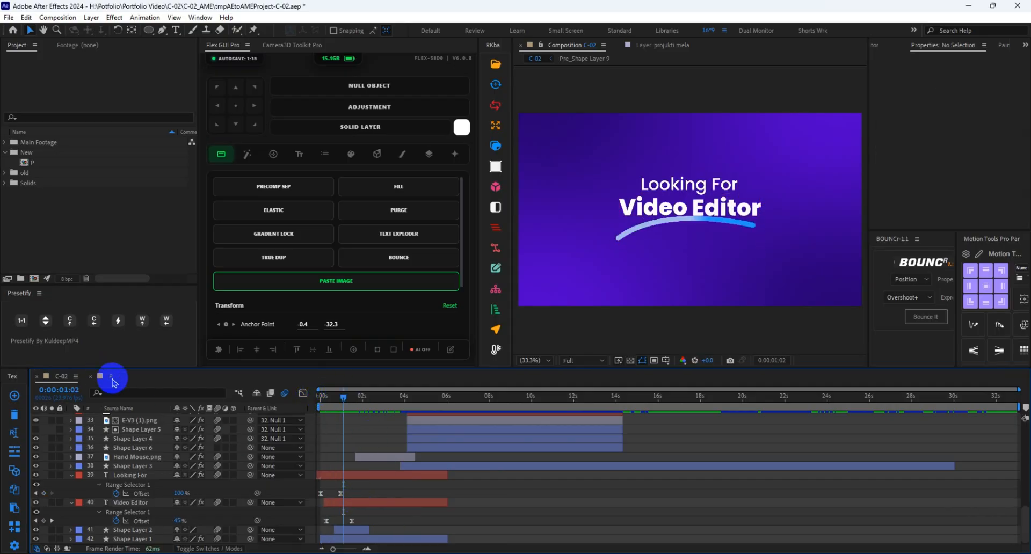
# Step: Return to composition P and set the Looking For text's font style to Medium
pyautogui.click(107, 376)
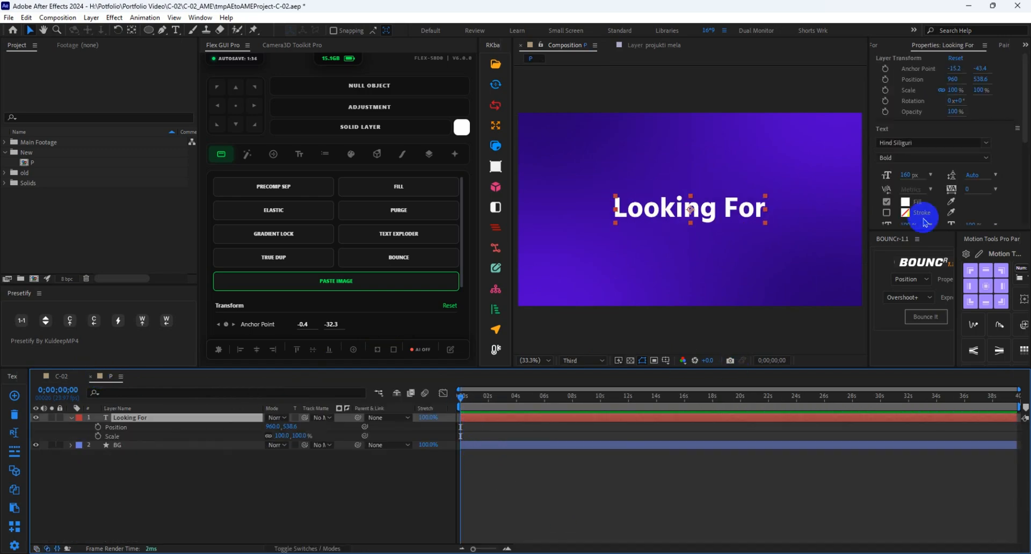
pyautogui.click(913, 157)
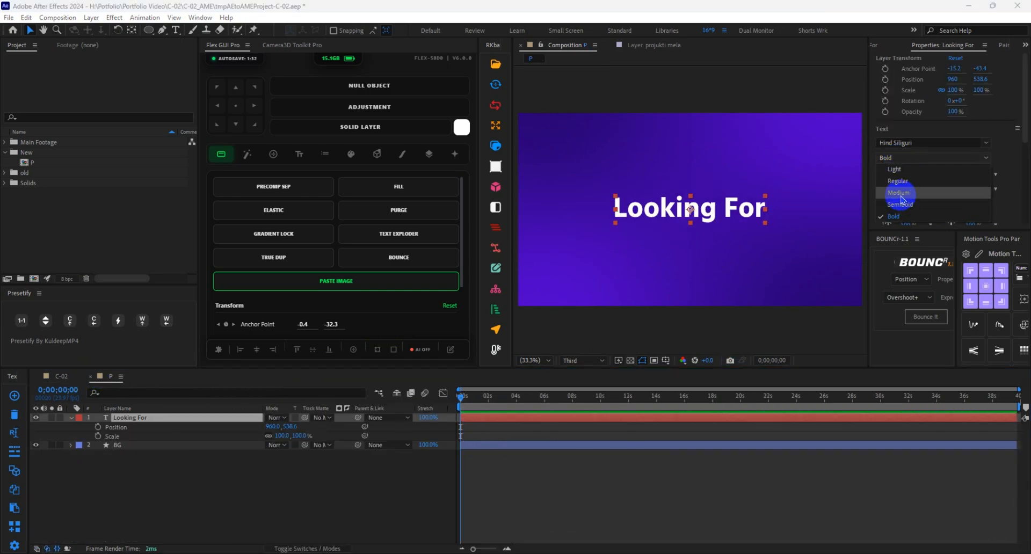
pyautogui.click(900, 193)
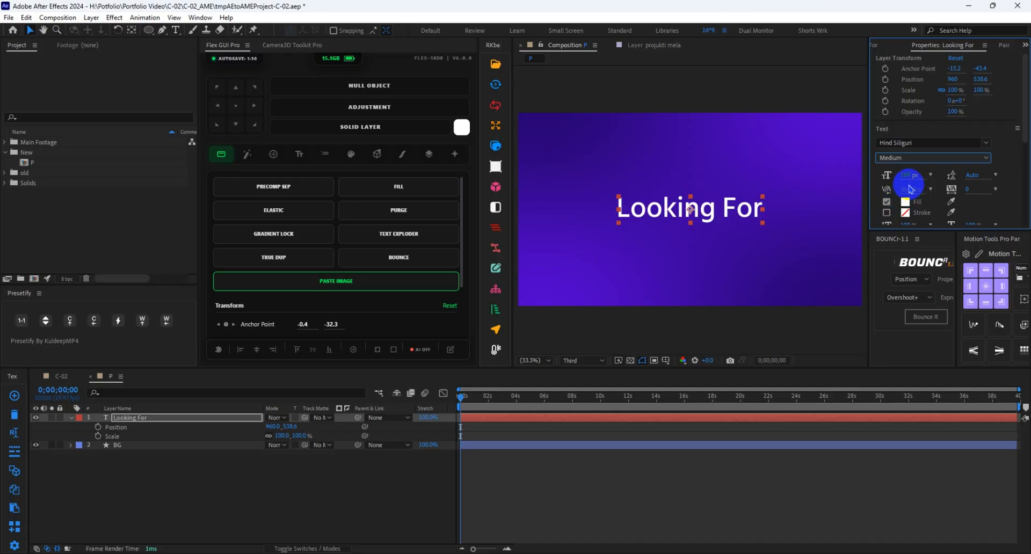
# Step: Scale the Looking For text layer to 71% and save the project with the playhead at 0:00:02:19
pyautogui.click(298, 436)
pyautogui.moveTo(298, 436); pyautogui.dragTo(288, 437)
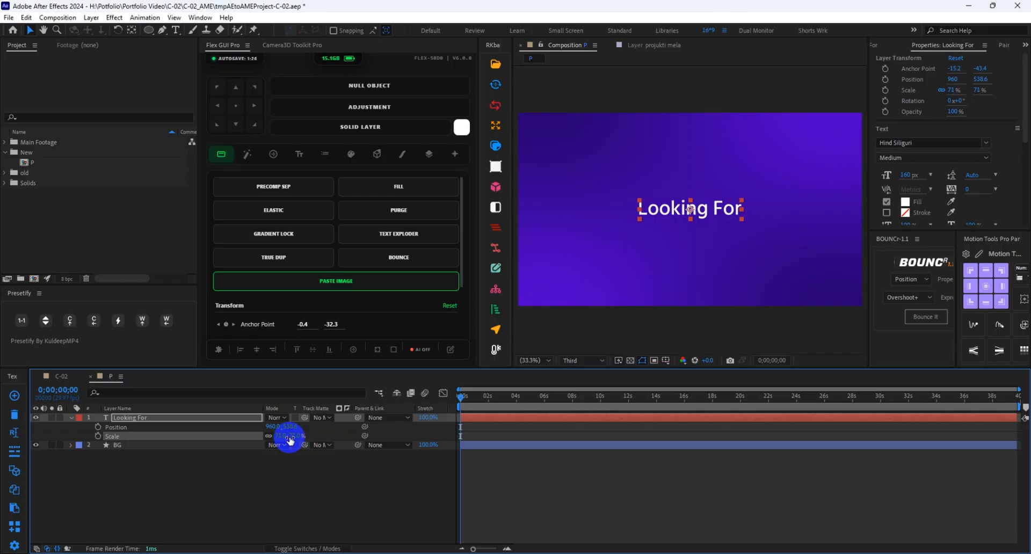
pyautogui.click(596, 483)
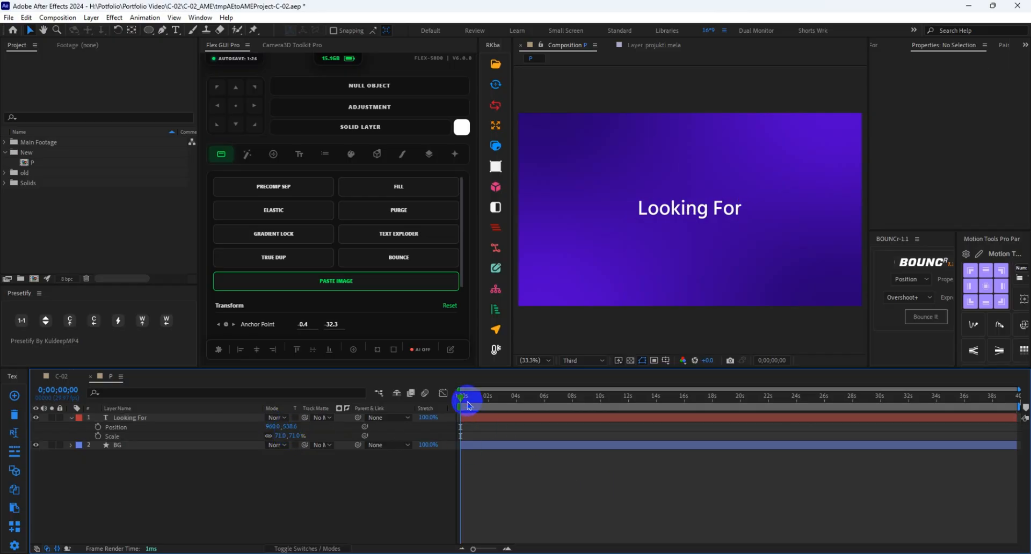
pyautogui.moveTo(467, 397); pyautogui.dragTo(497, 411)
pyautogui.hotkey('ctrl', 's')
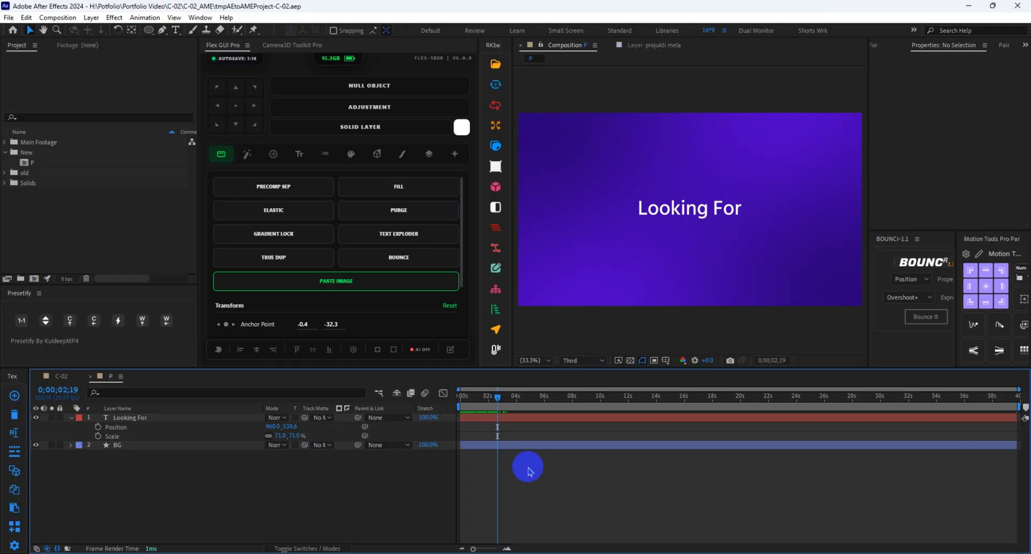
# Step: Check the Google Meet call and the WhatsApp chats in the browser, and switch back to After Effects
pyautogui.moveTo(748, 551)
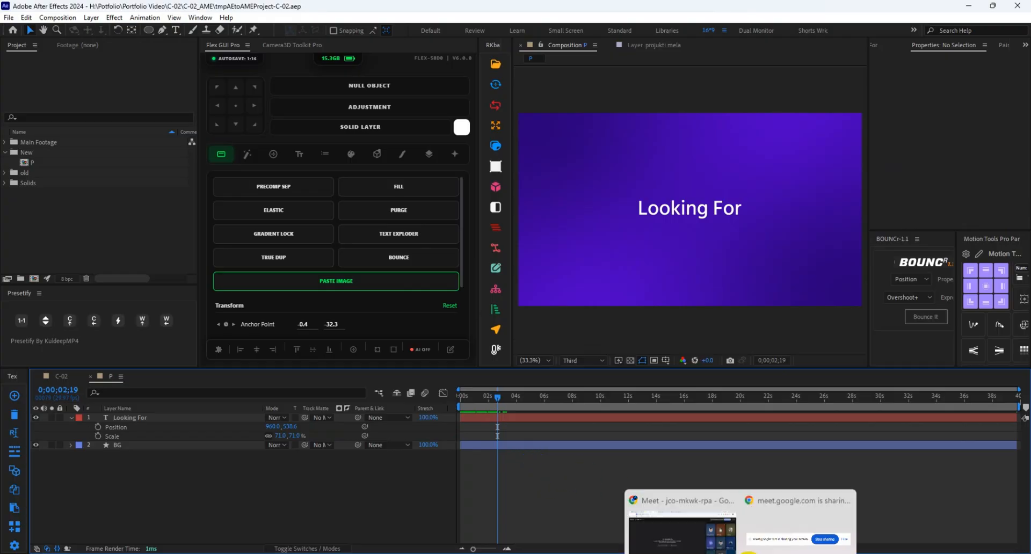
pyautogui.click(692, 515)
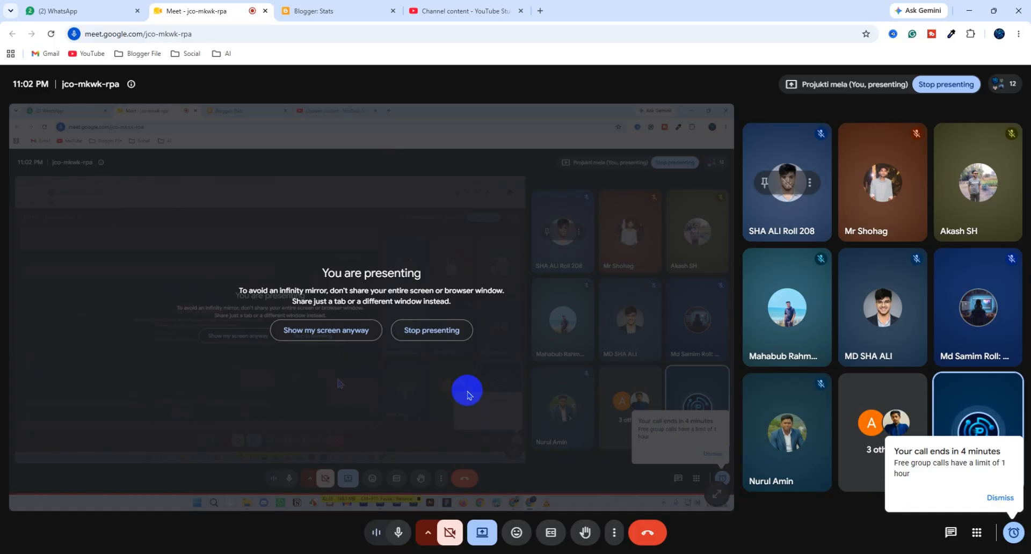
pyautogui.click(46, 11)
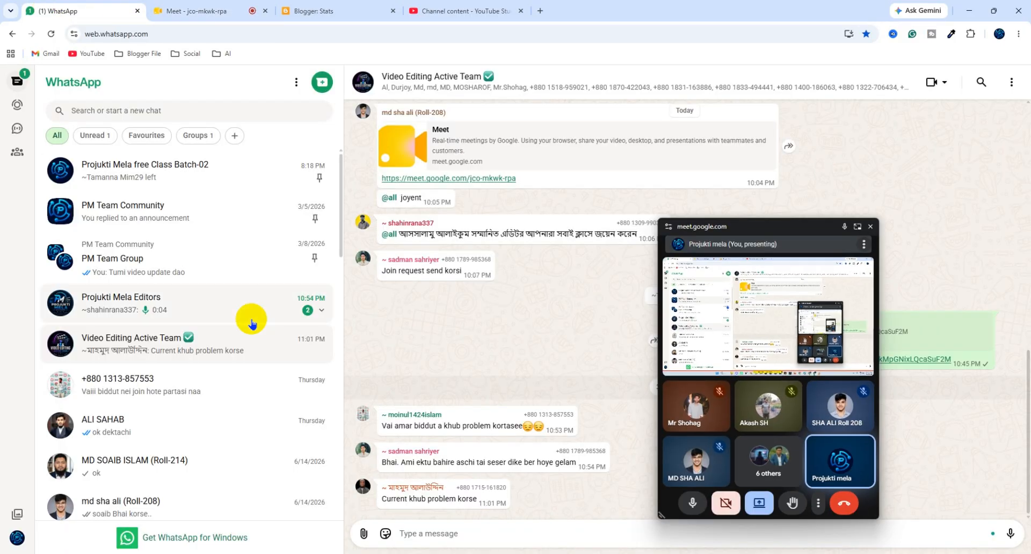
pyautogui.click(202, 12)
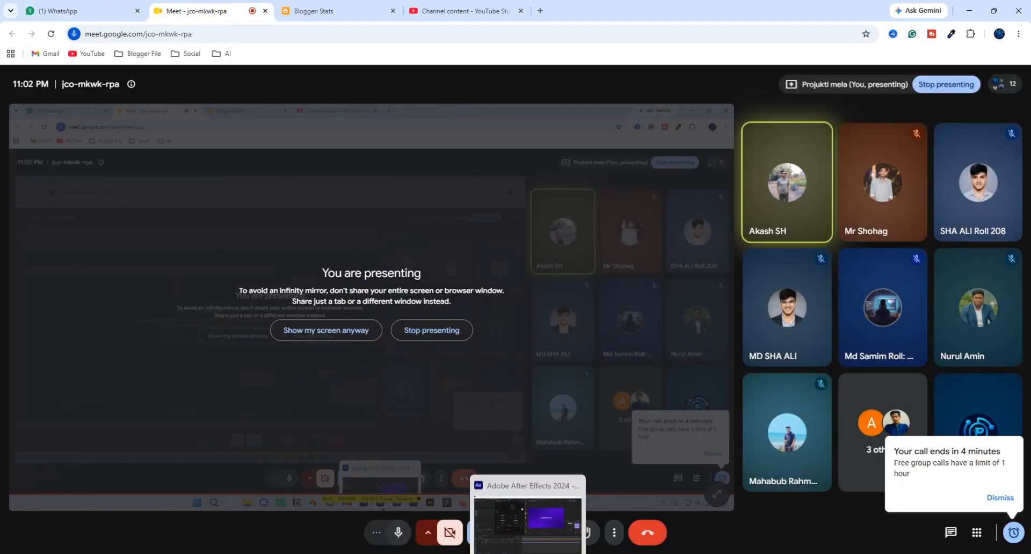
pyautogui.click(529, 552)
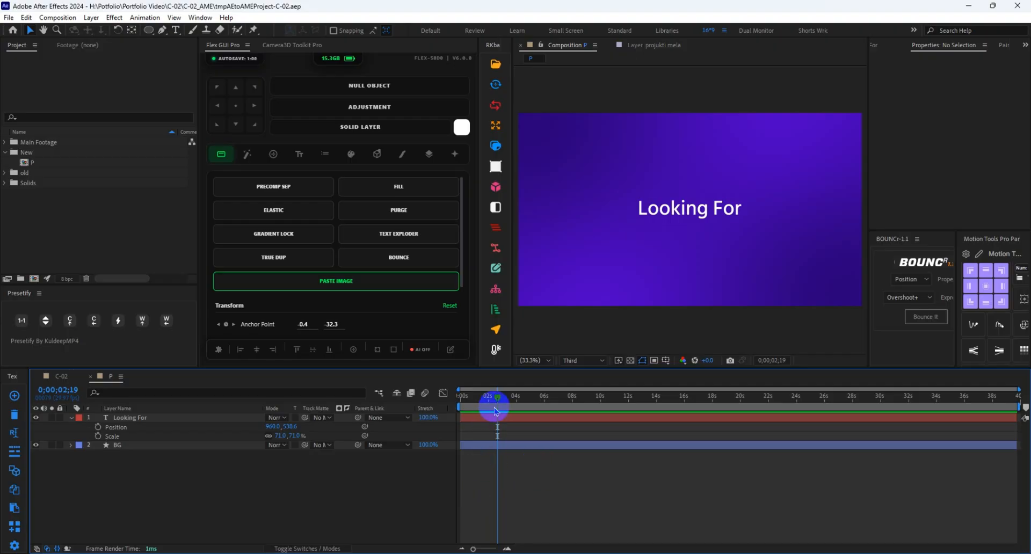
# Step: Review composition P from the start to 0:00:03:01, leaving no layer selected
pyautogui.moveTo(492, 403); pyautogui.dragTo(457, 403)
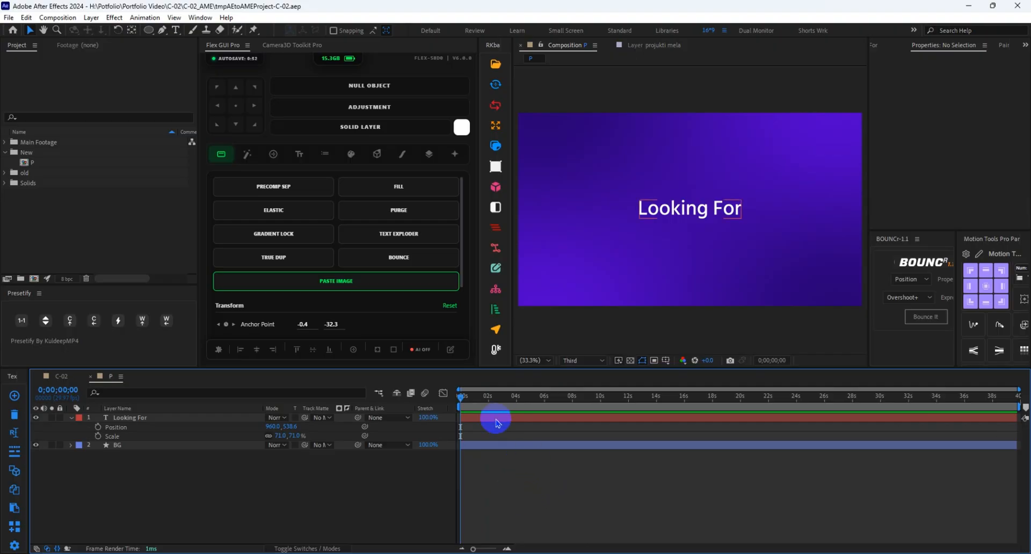
pyautogui.moveTo(465, 399)
pyautogui.mouseDown()
pyautogui.moveTo(697, 398)
pyautogui.moveTo(451, 405)
pyautogui.mouseUp()
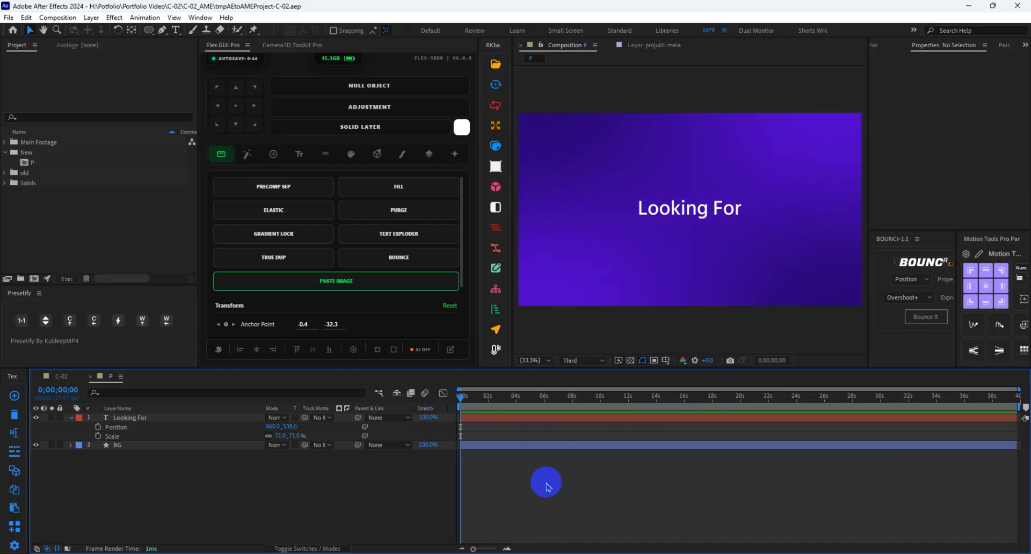
pyautogui.moveTo(460, 397); pyautogui.dragTo(503, 403)
pyautogui.click(490, 445)
pyautogui.click(555, 481)
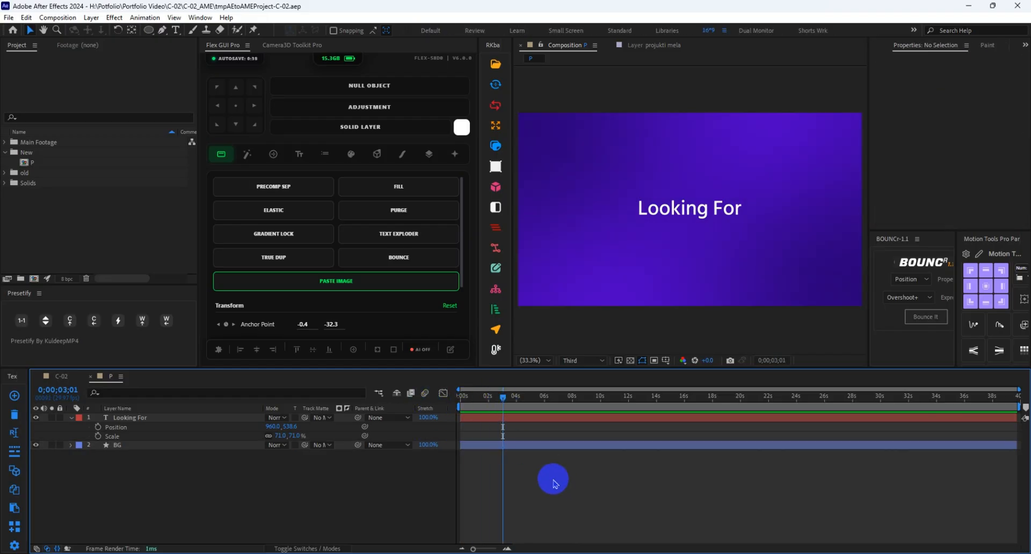